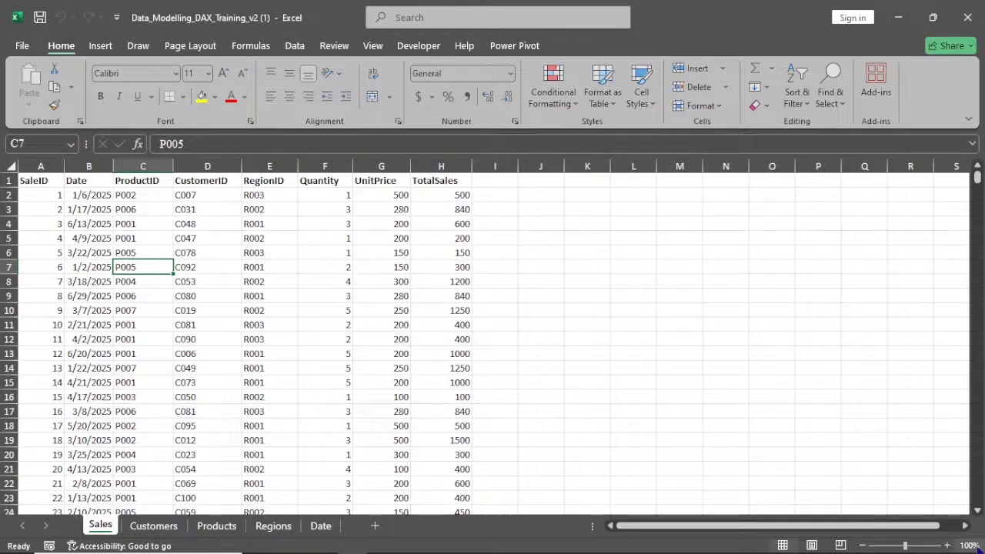
Autofit the Date column on the Sales sheet so every date displays fully
click(947, 546)
click(947, 545)
click(947, 546)
click(947, 545)
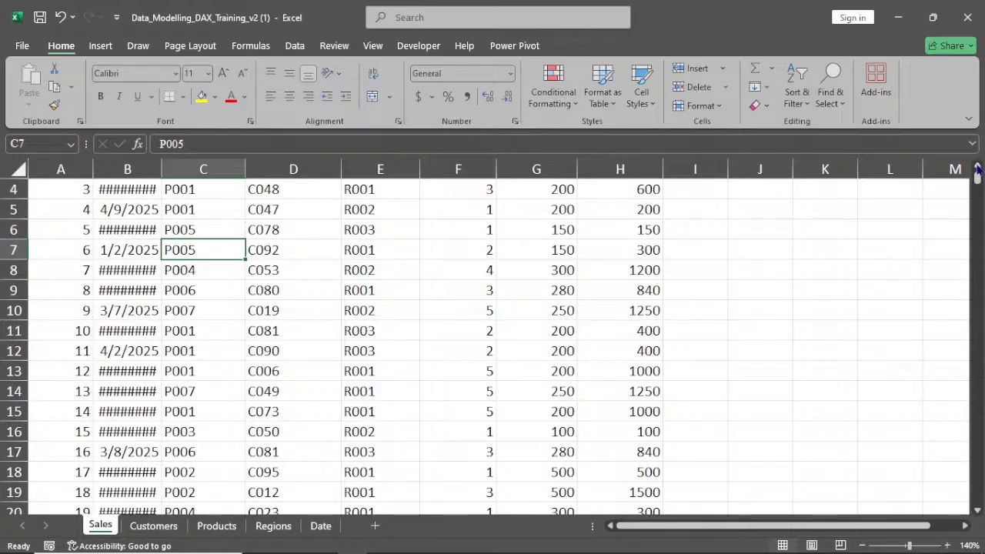
scroll(977, 166, up, 3)
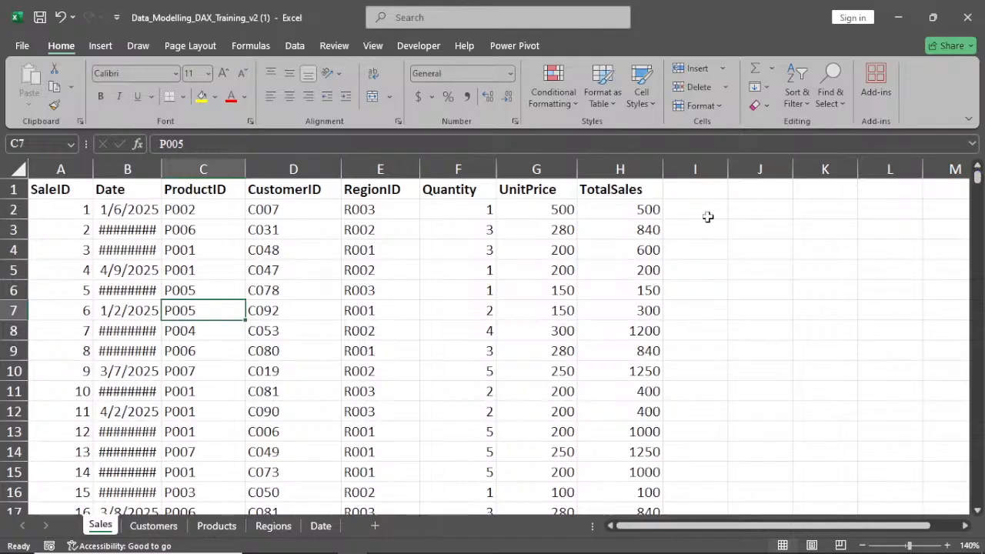
double_click(161, 179)
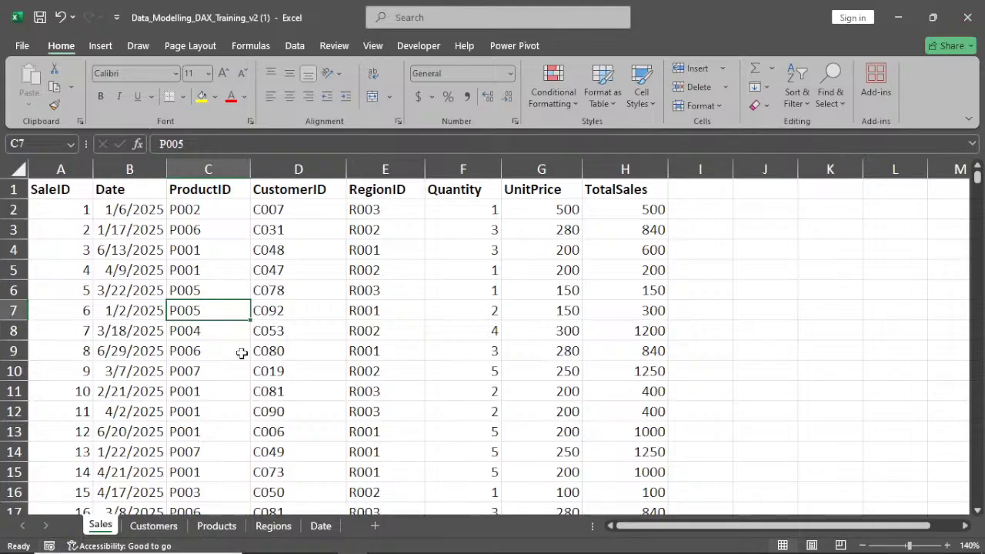
Browse the Customers, Products, Regions and Date sheets, then return to Sales
click(143, 526)
click(219, 526)
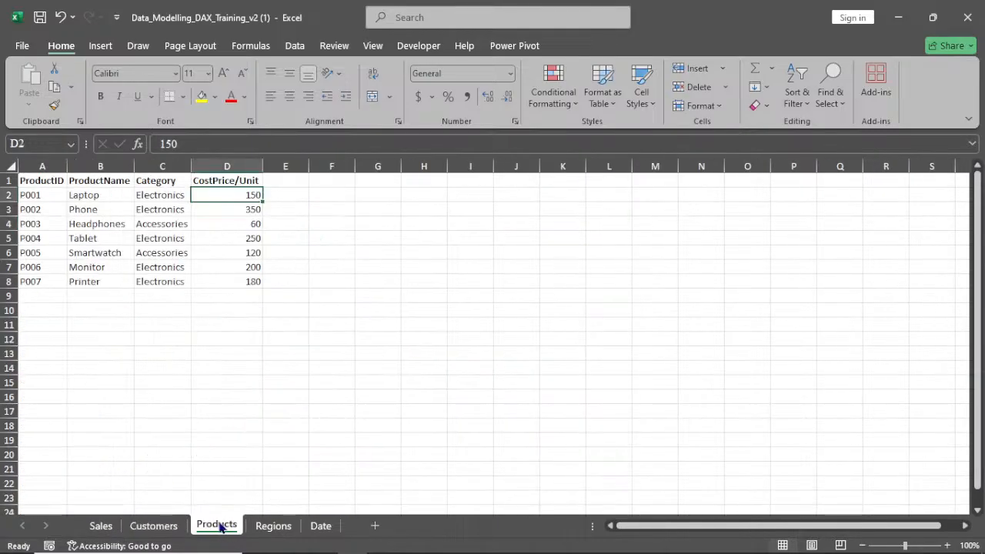
click(268, 526)
click(316, 526)
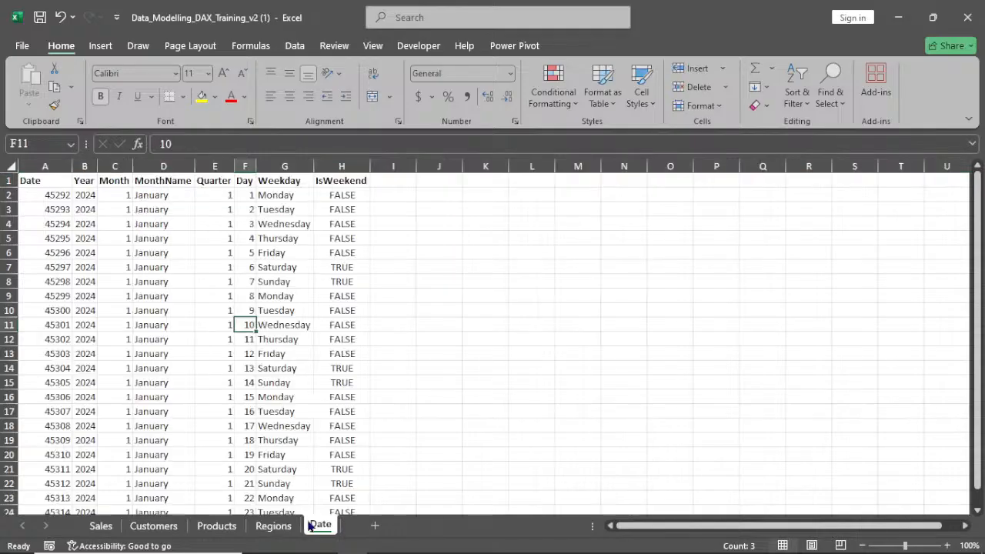
click(101, 527)
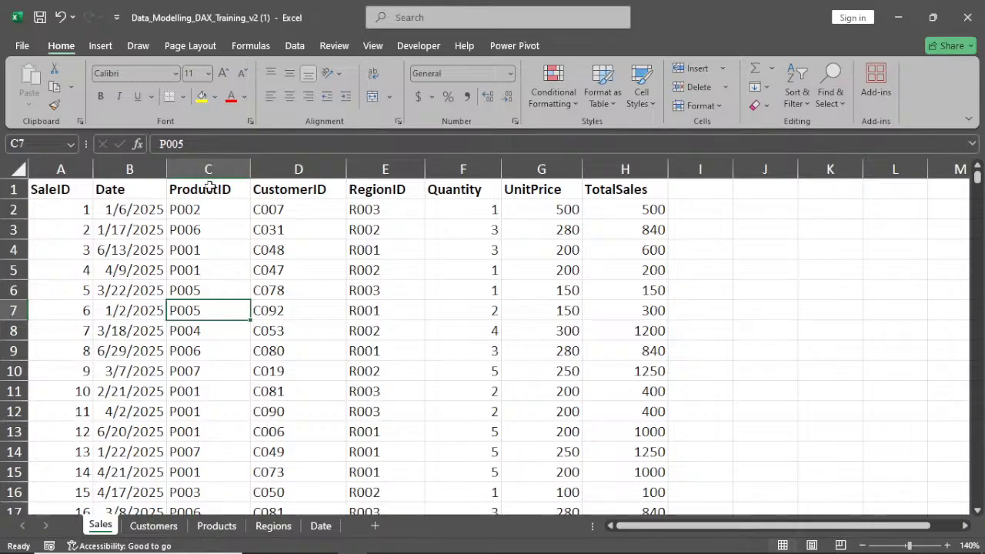
Insert a PivotTable from the Sales table range on a new worksheet and close its field list
click(101, 46)
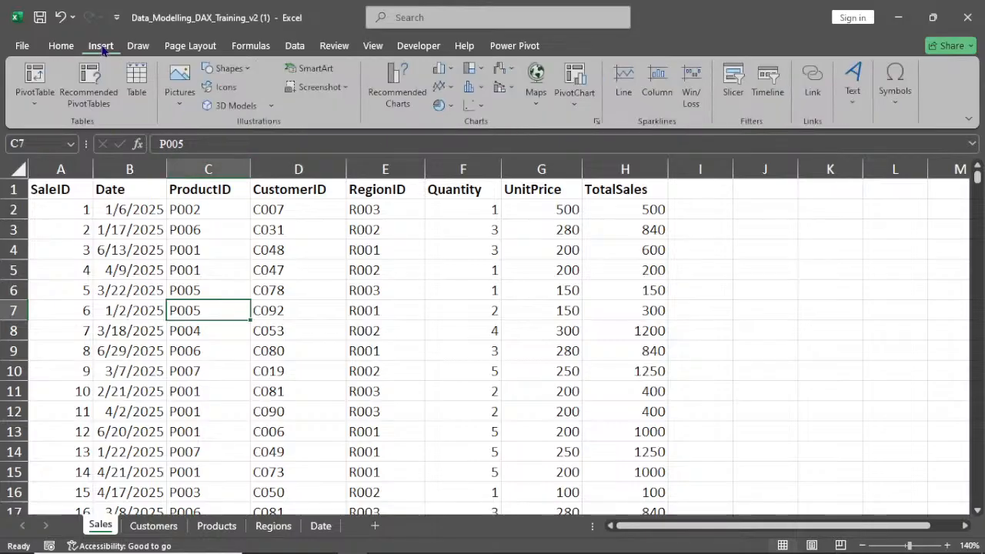
click(29, 101)
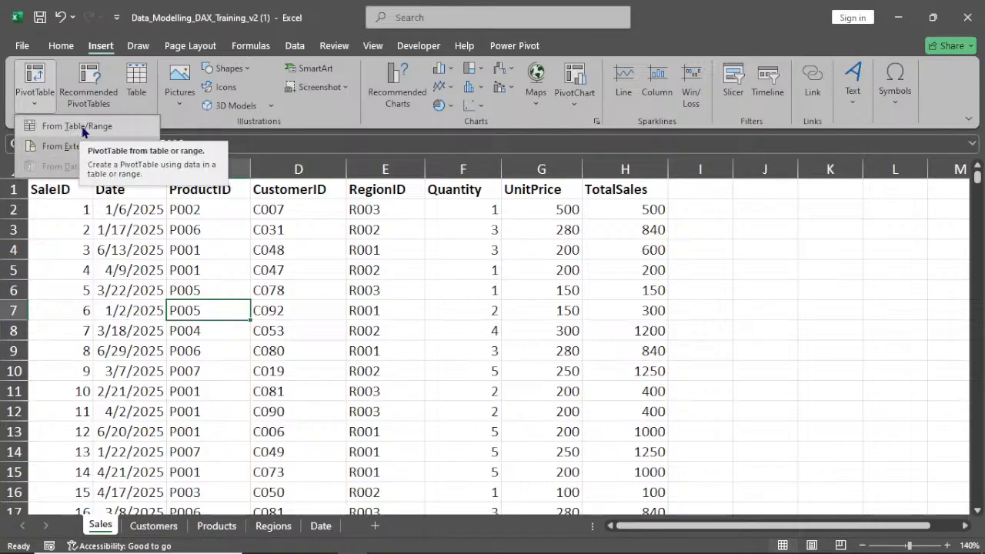
click(243, 277)
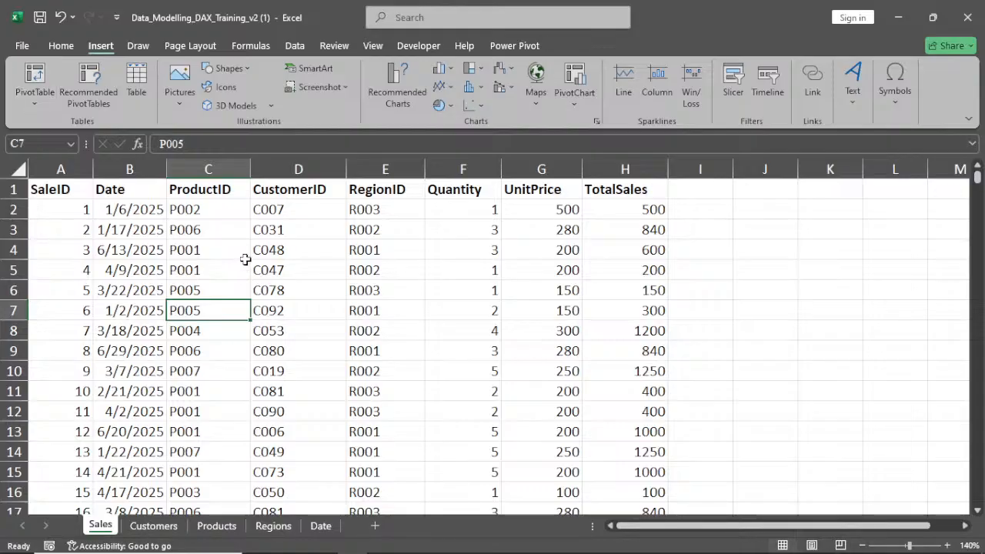
click(34, 101)
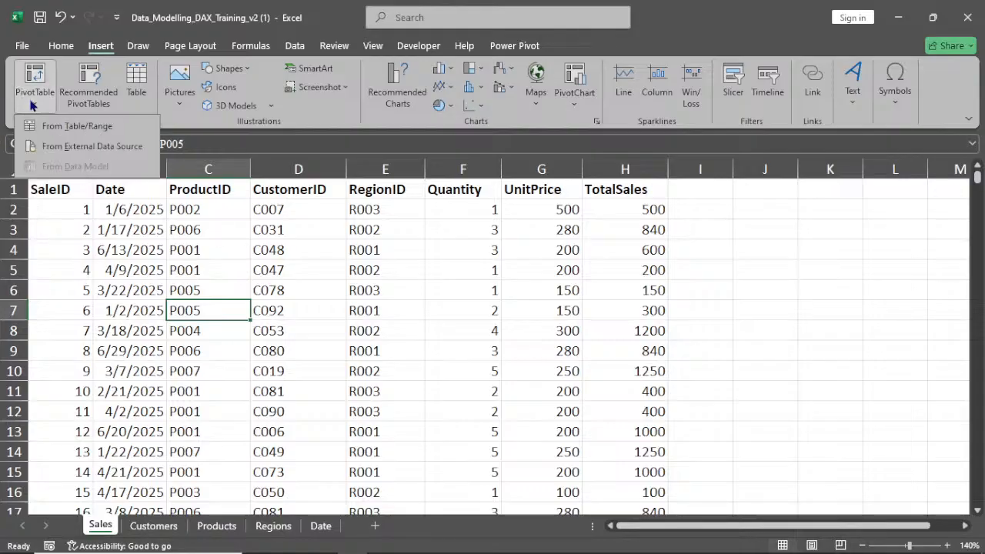
click(69, 130)
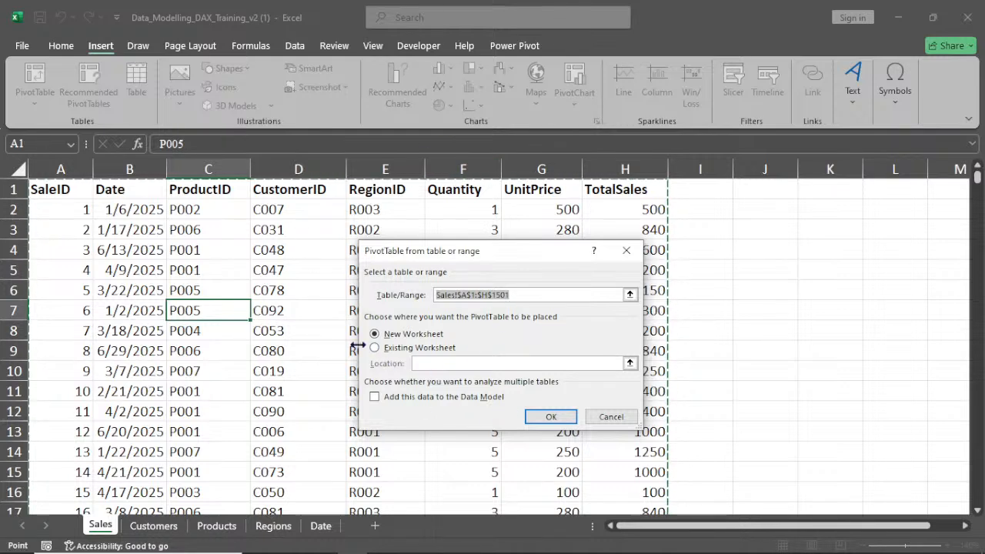
click(550, 418)
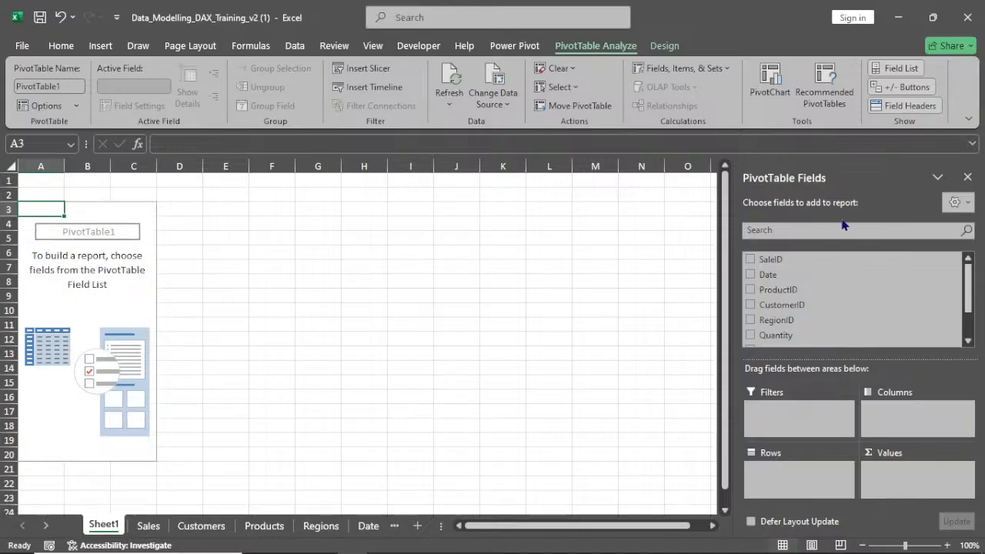
click(966, 181)
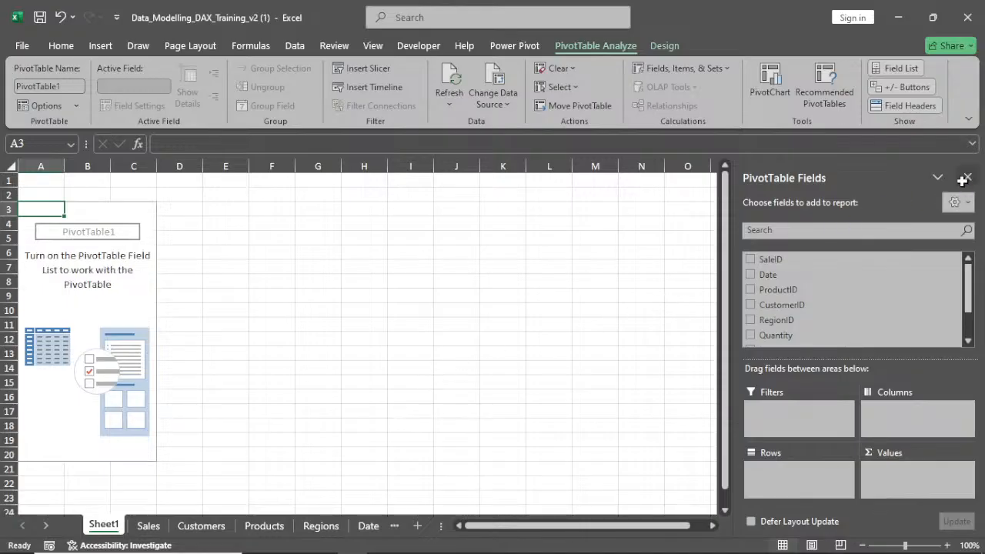
Delete the new worksheet holding the empty PivotTable
right_click(89, 525)
click(142, 348)
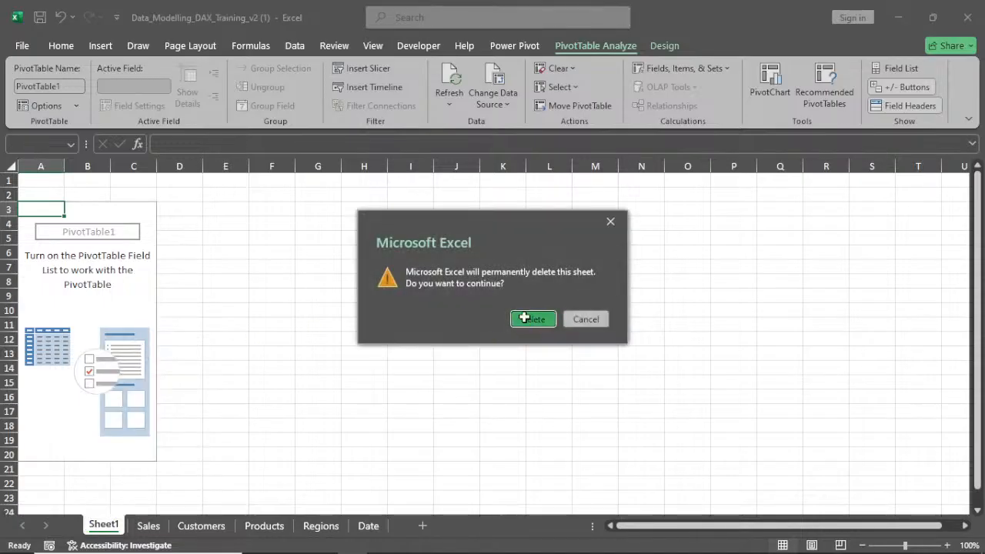
click(531, 319)
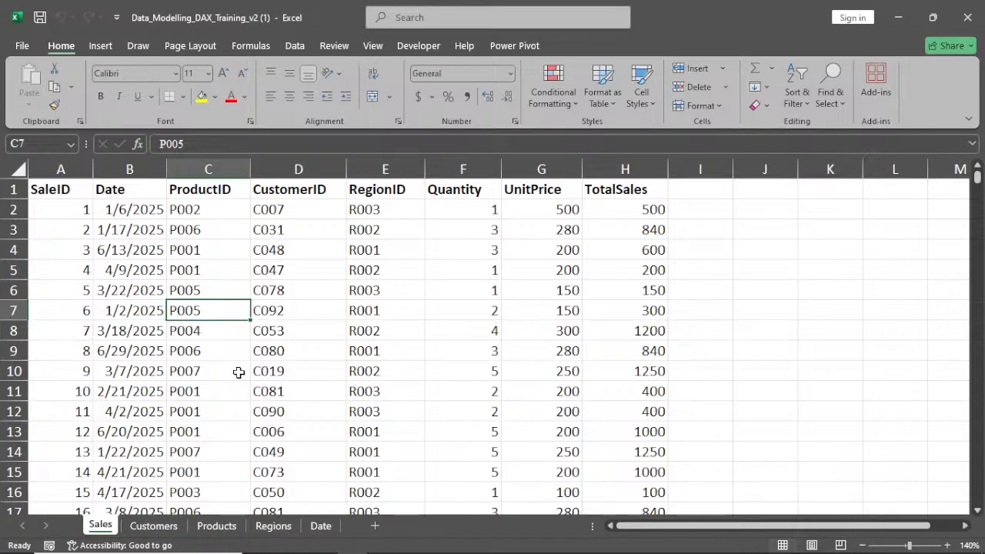
Browse the Customers and Products sheets and return to Sales
mouse_move(158, 548)
click(142, 524)
click(214, 525)
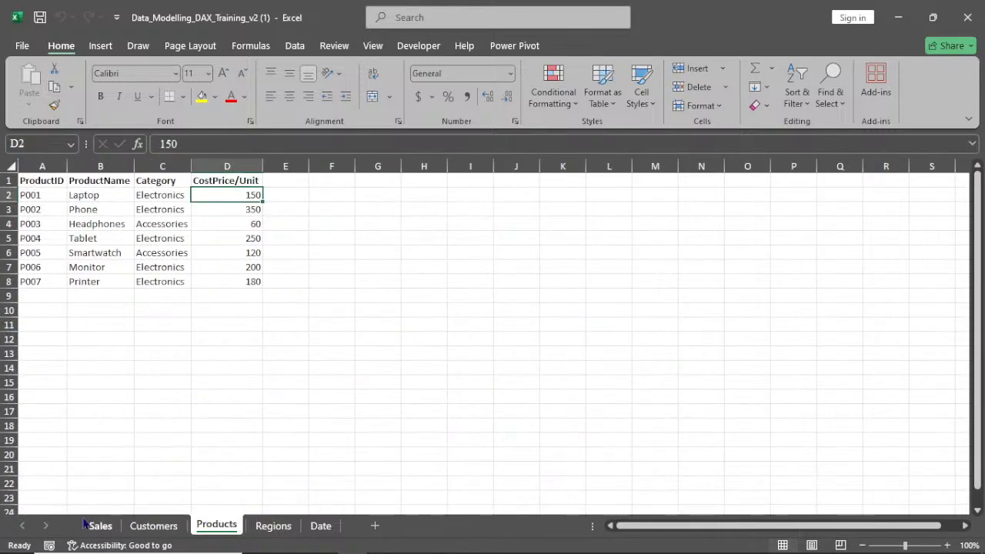
click(92, 527)
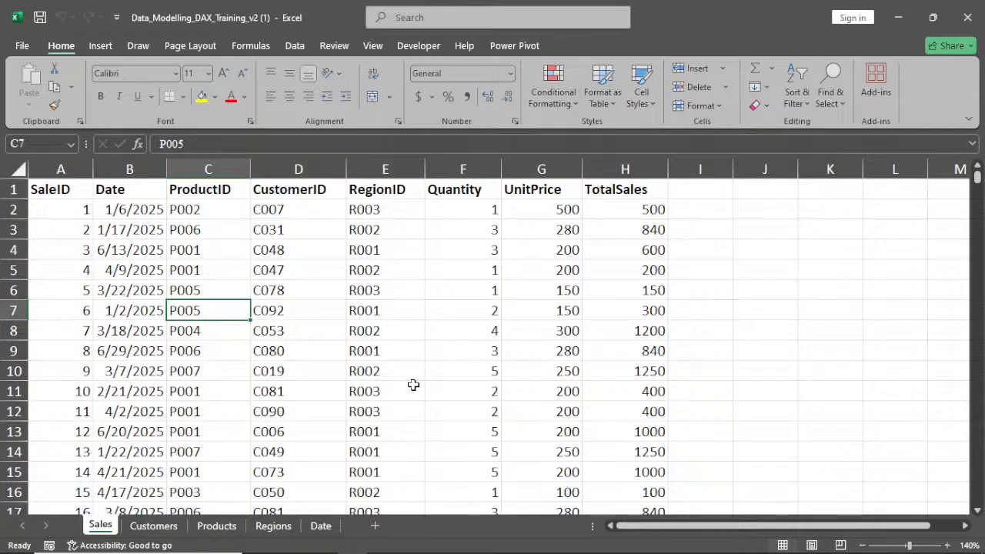
Enable the Microsoft Power Pivot for Excel COM add-in through the Excel Options add-ins manager
click(510, 47)
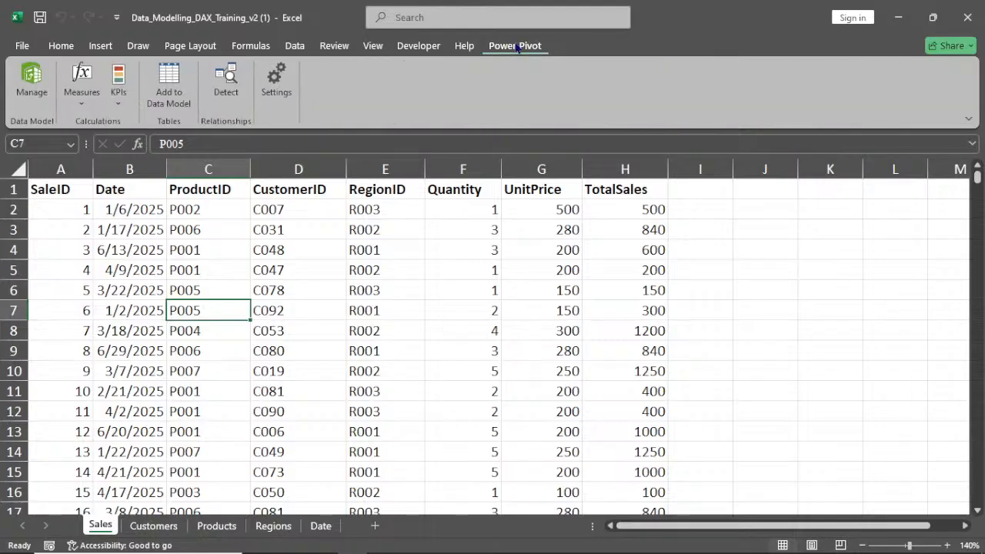
click(245, 285)
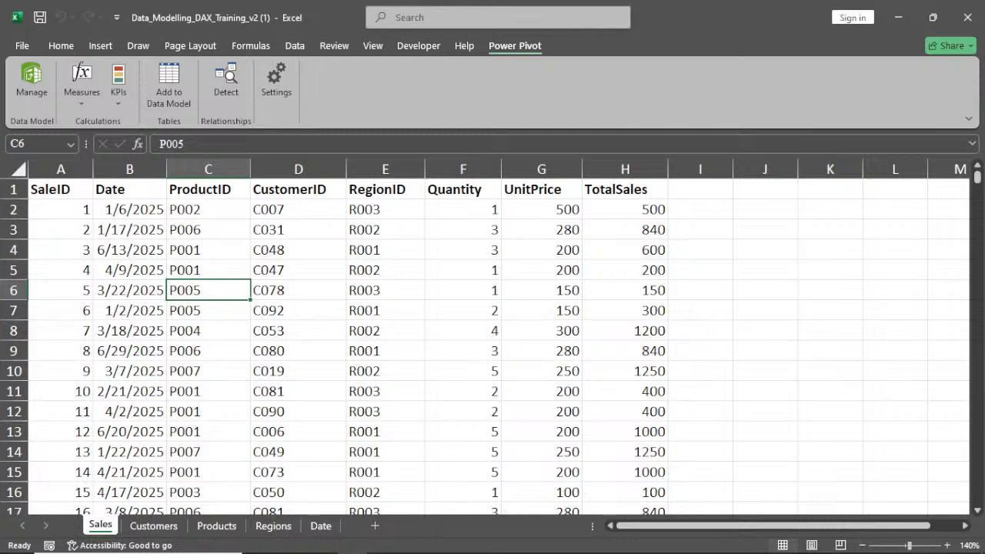
mouse_move(585, 552)
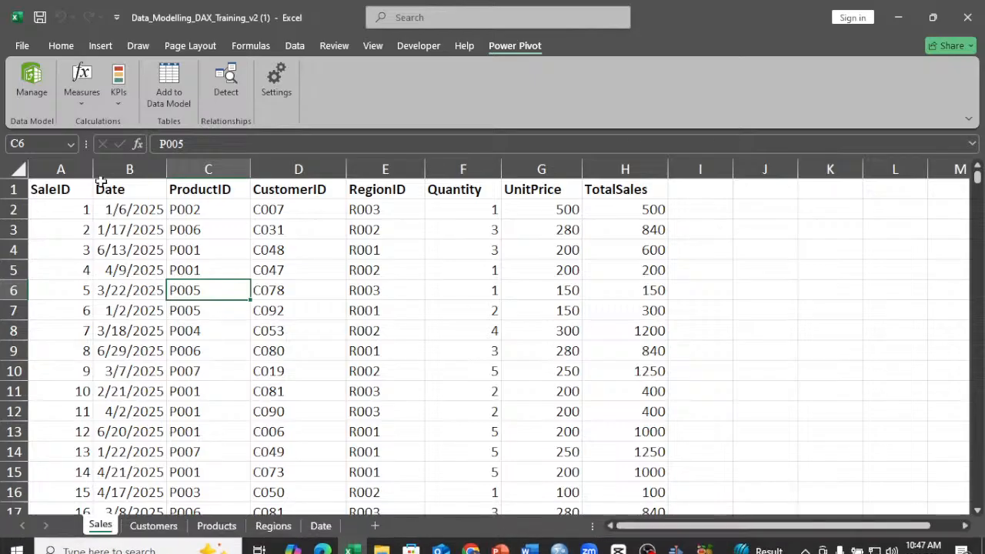
click(23, 46)
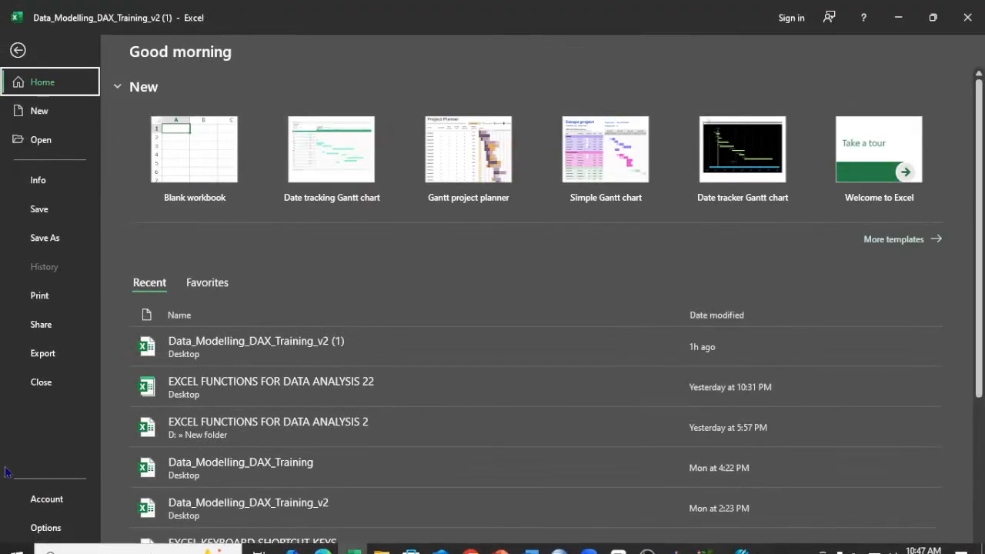
click(45, 528)
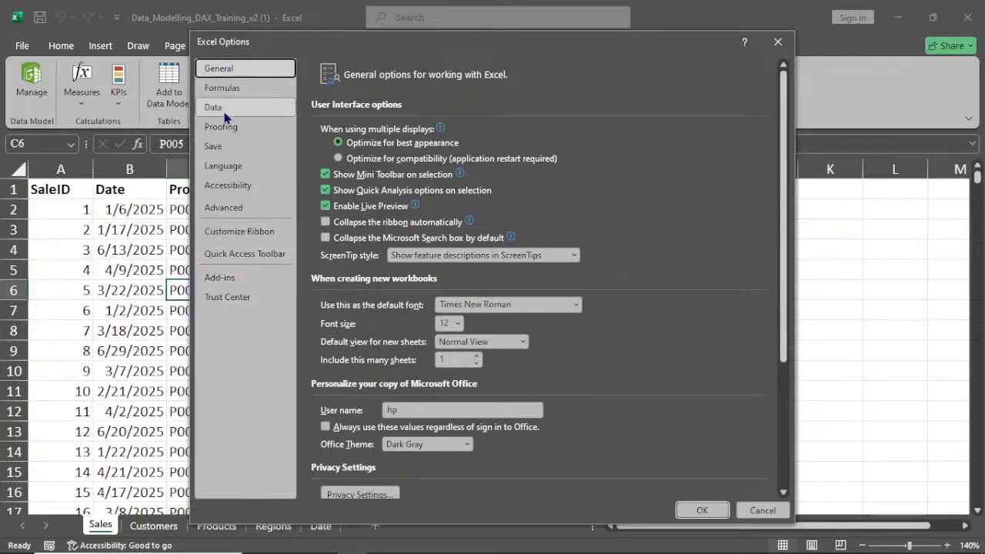
click(220, 282)
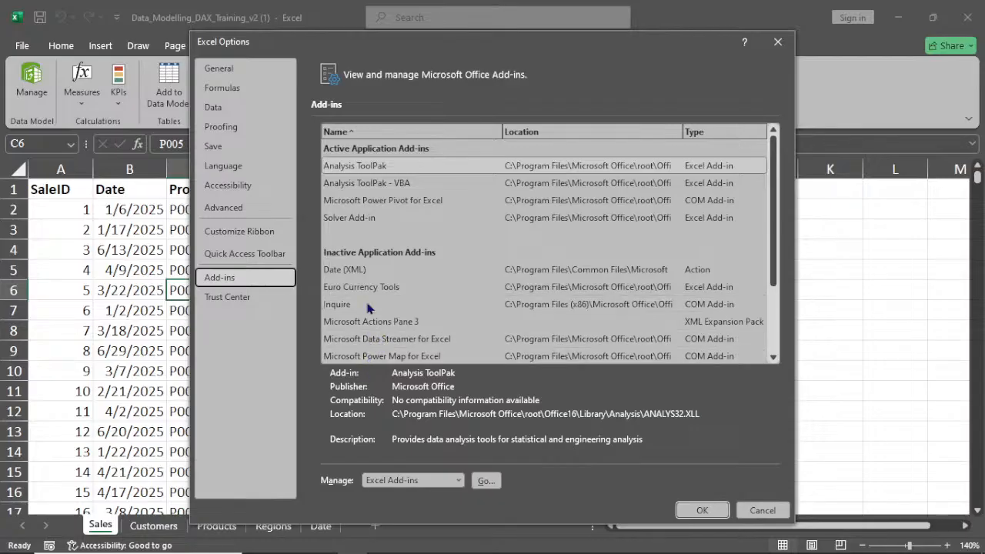
click(459, 481)
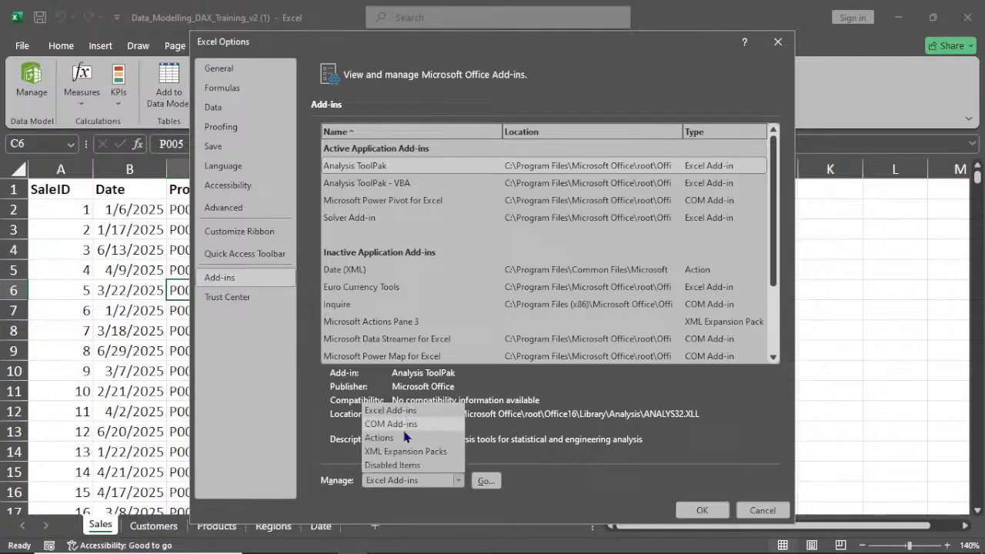
click(408, 425)
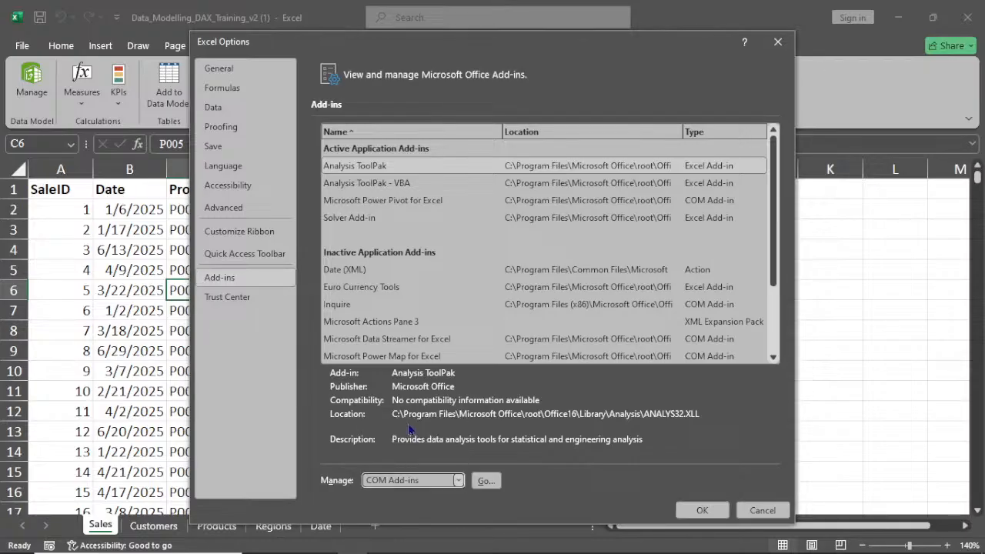
click(485, 481)
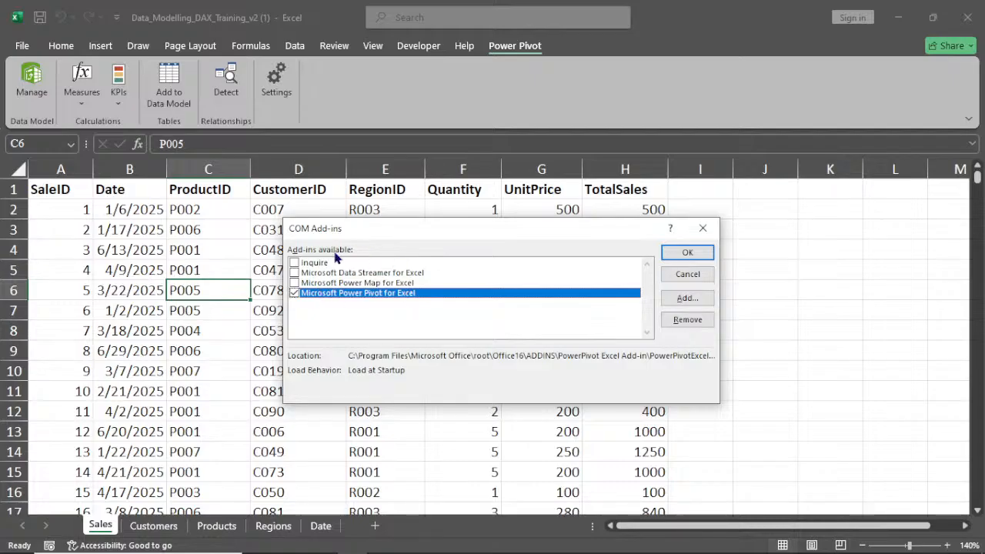
click(294, 292)
click(294, 284)
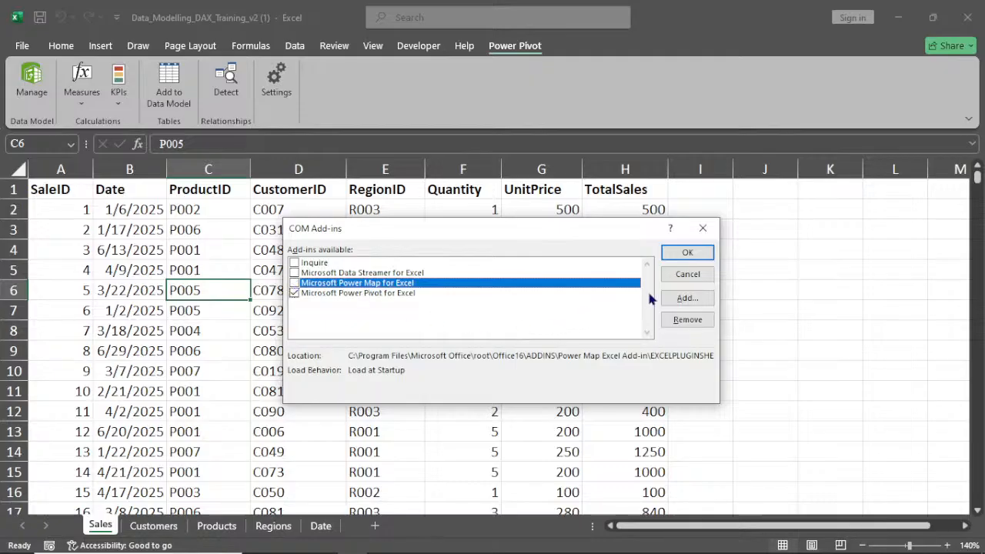
click(696, 256)
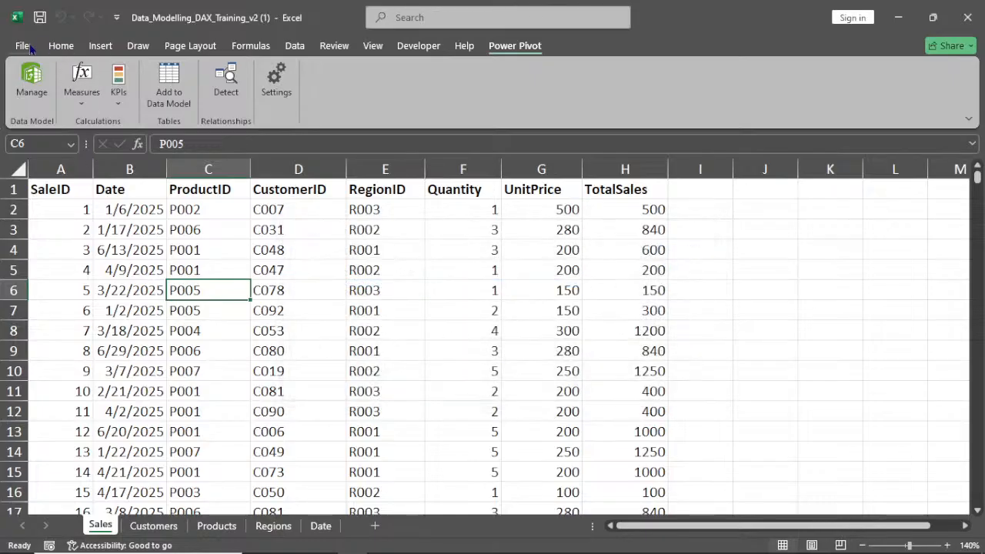
Open the Power Pivot data model management window
click(62, 46)
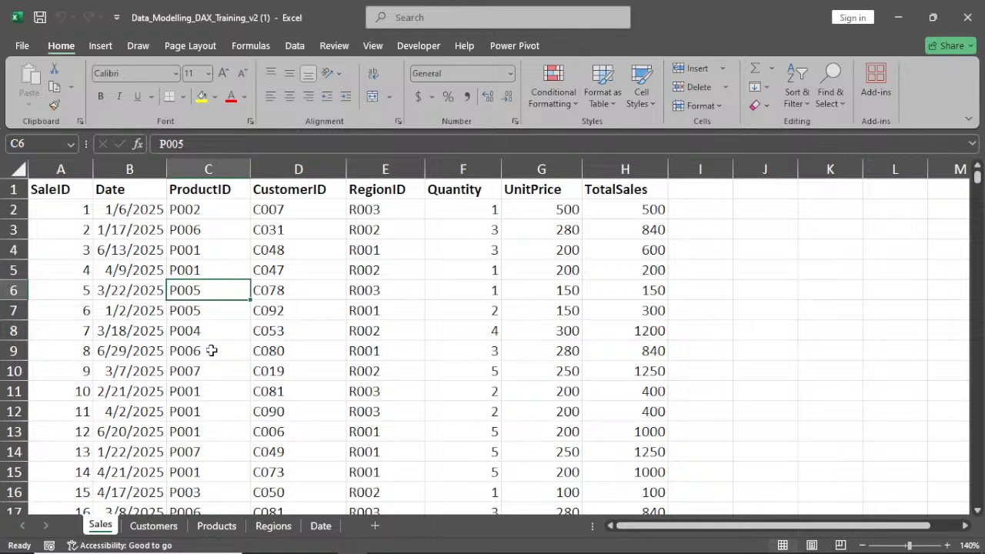
click(380, 296)
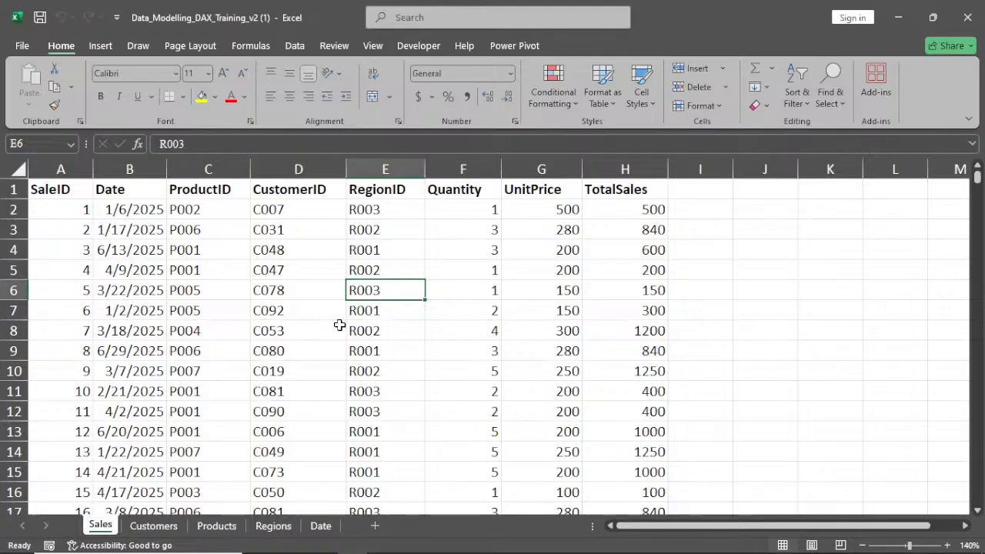
click(506, 47)
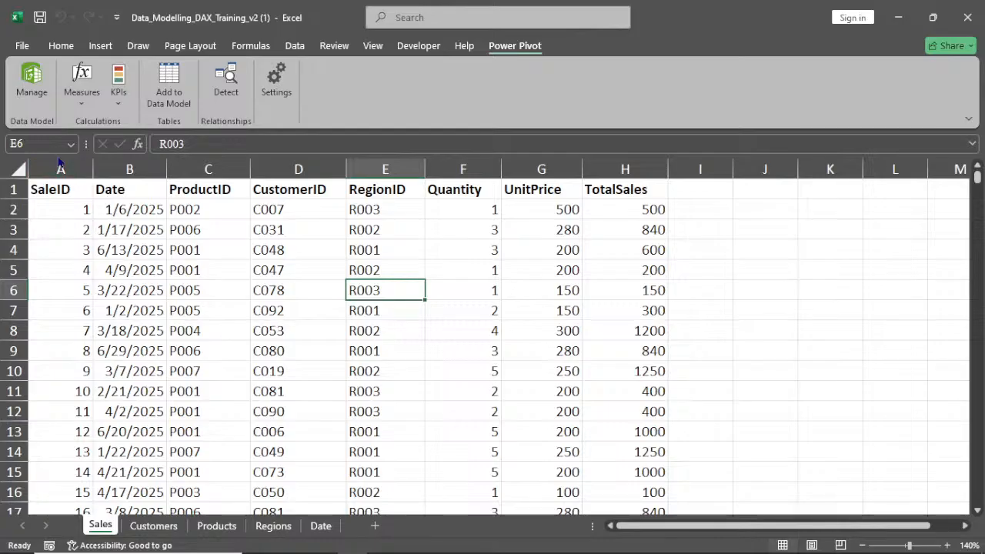
click(25, 94)
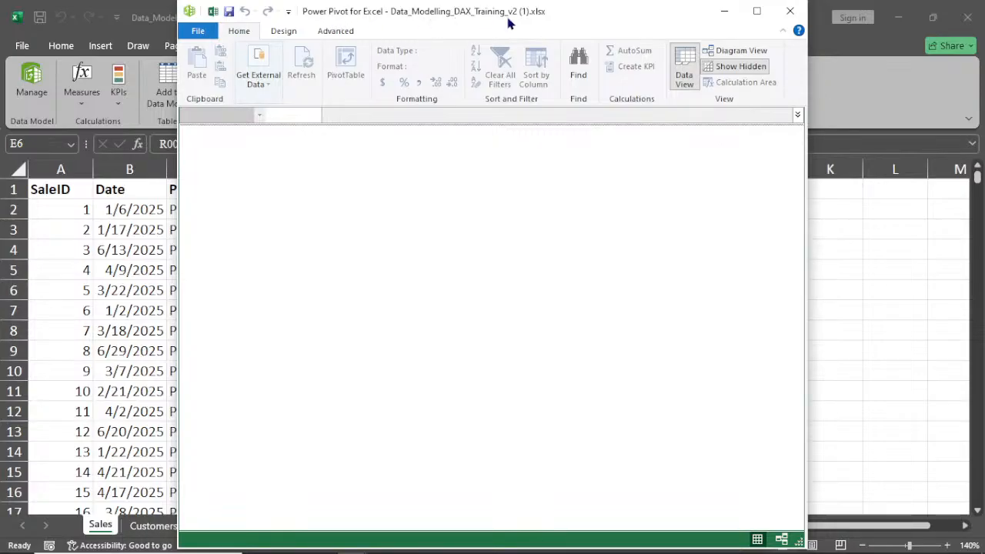
Examine the external data import options, such as From Database and From Data Service, in Power Pivot
click(259, 80)
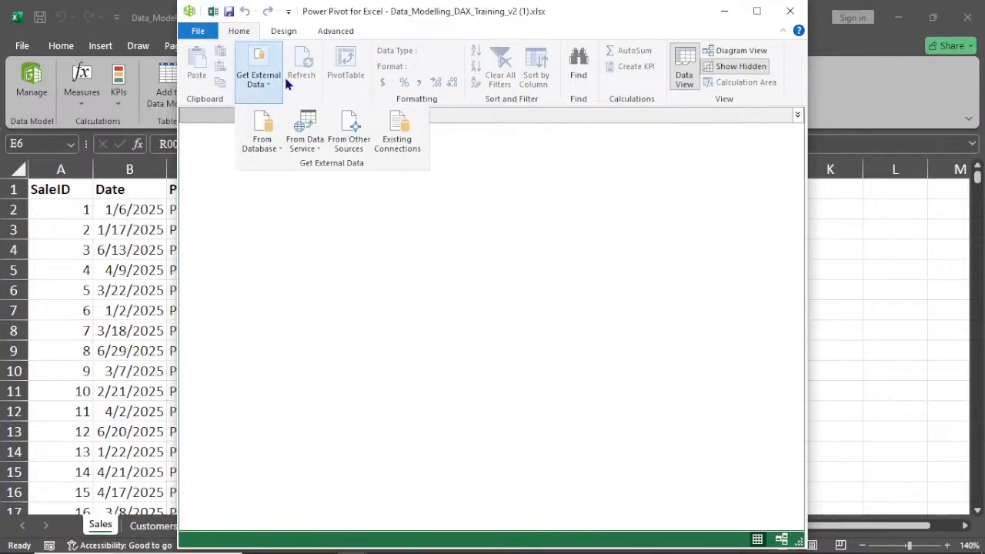
click(758, 12)
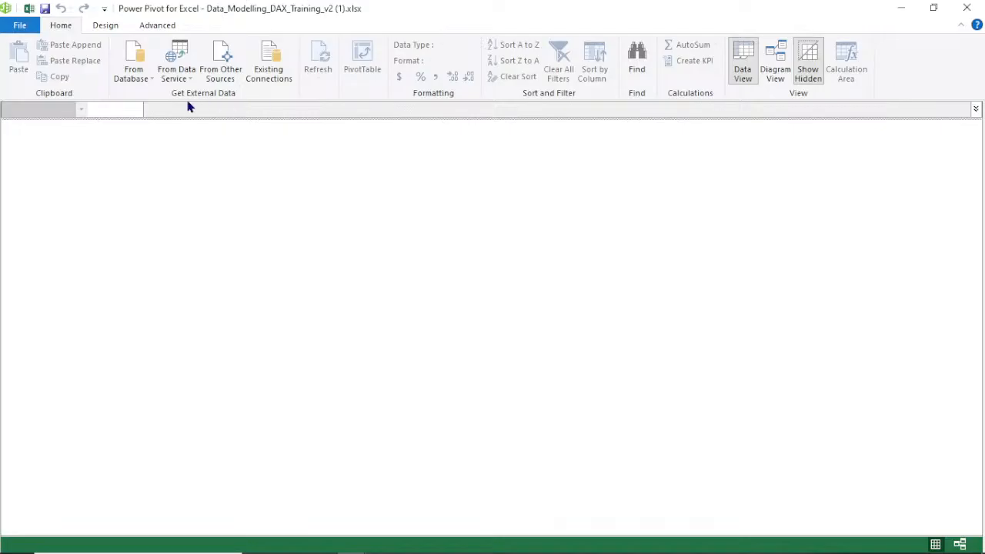
click(132, 77)
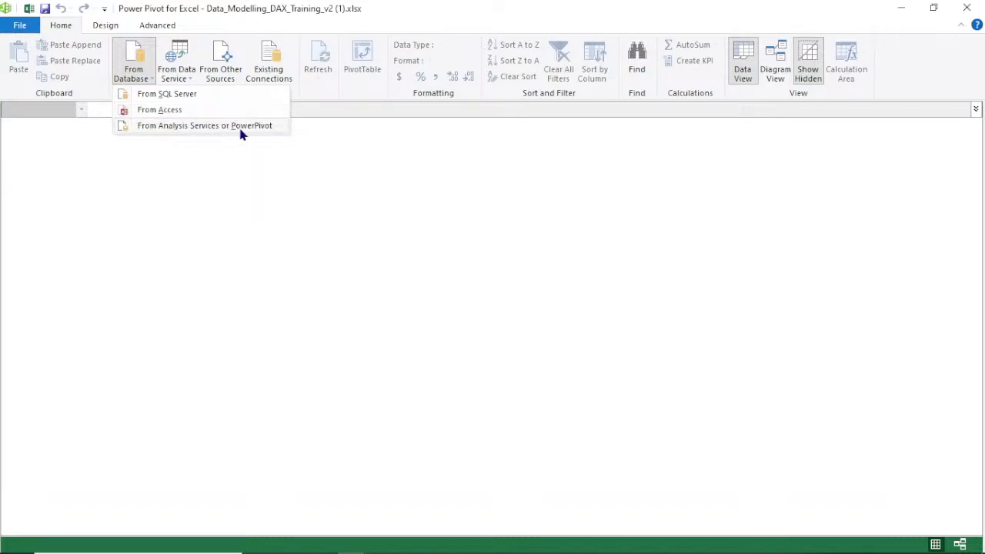
click(128, 164)
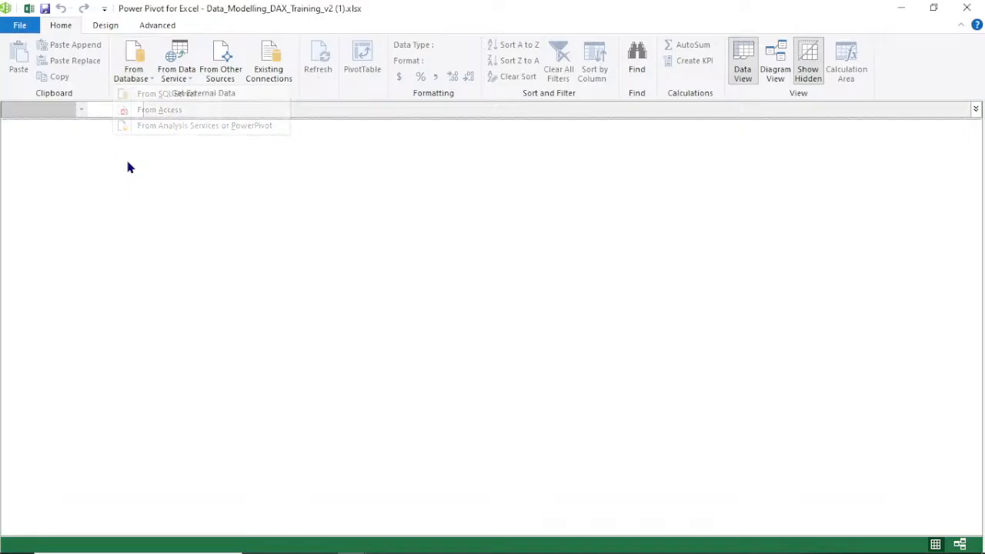
click(173, 79)
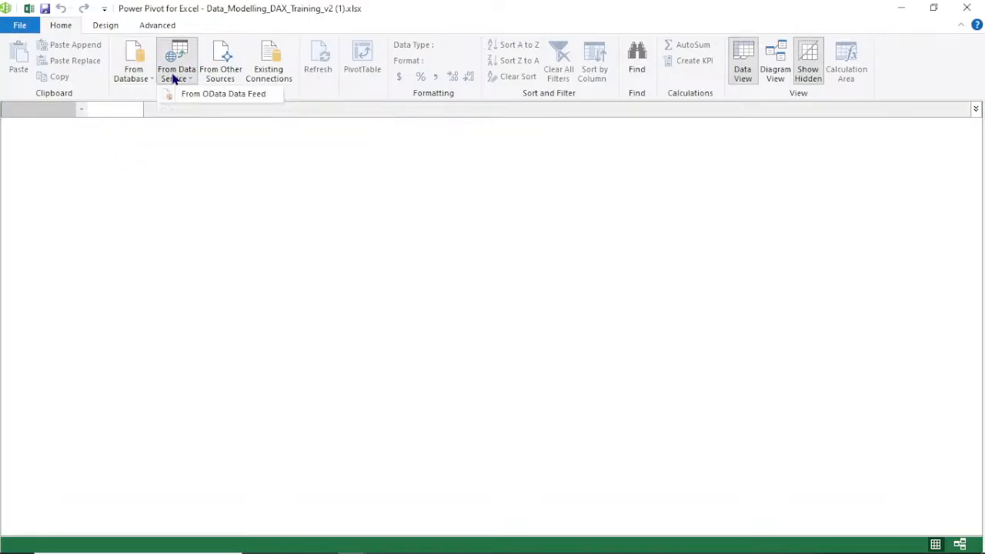
Try to import the Data_Modelling_DAX_Training_v2 (1) workbook from other sources with the Table Import Wizard, then cancel
click(238, 153)
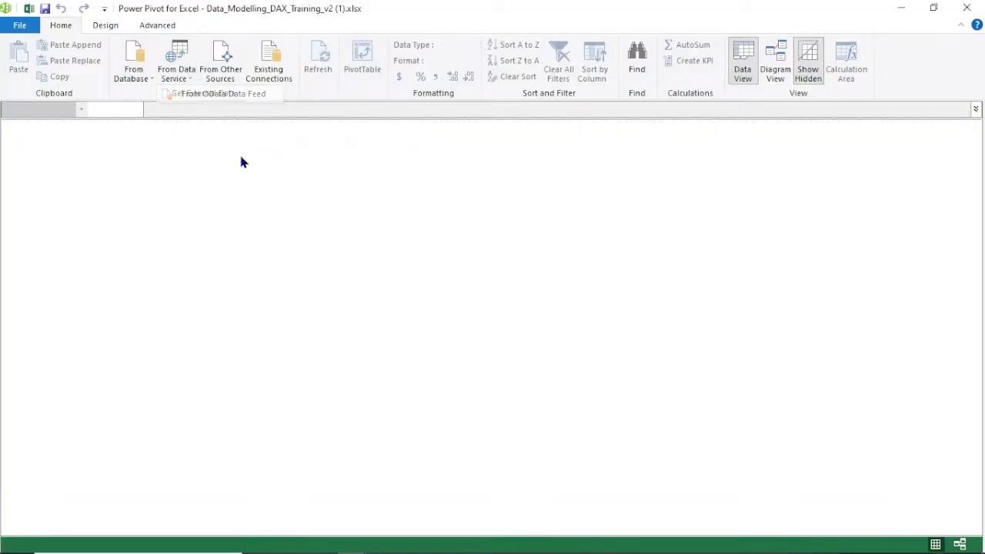
click(229, 75)
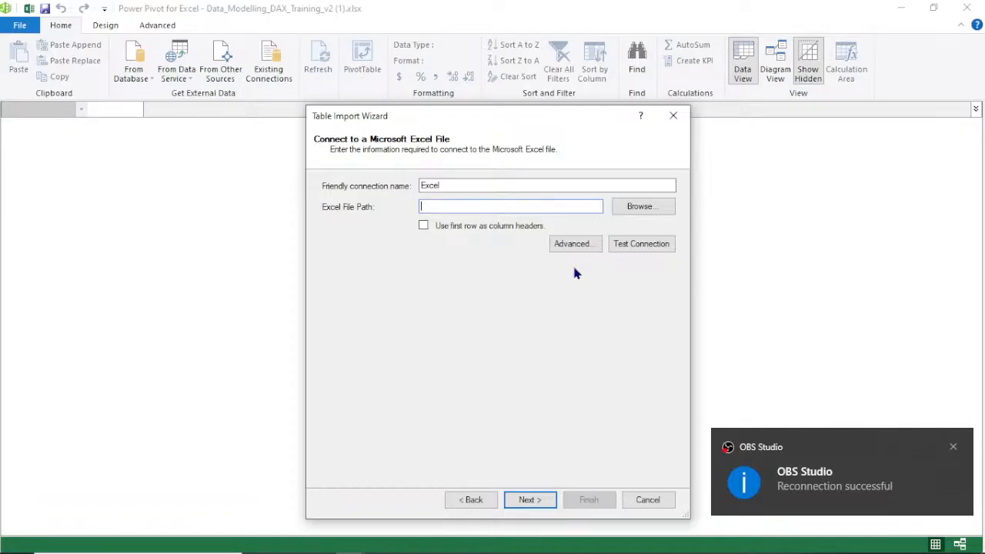
click(642, 208)
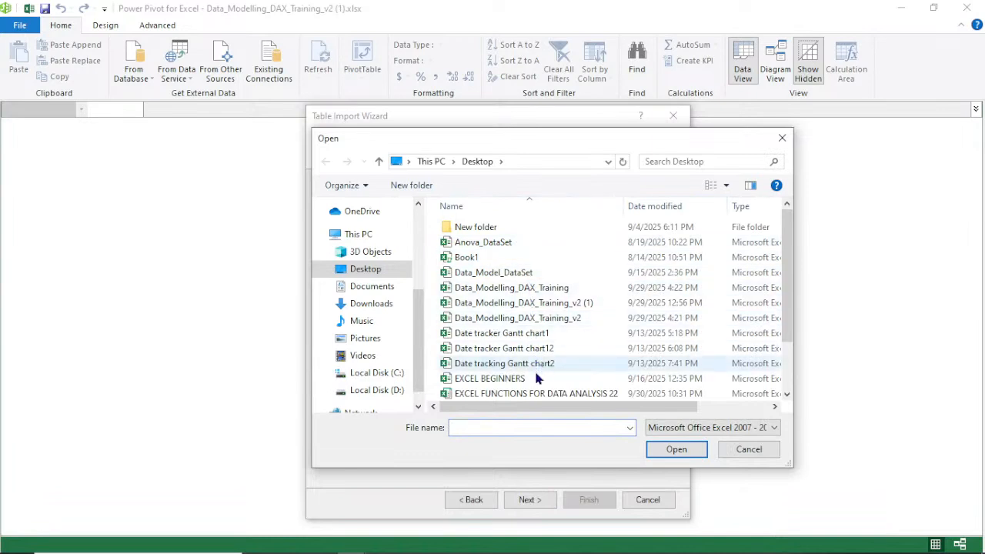
click(513, 304)
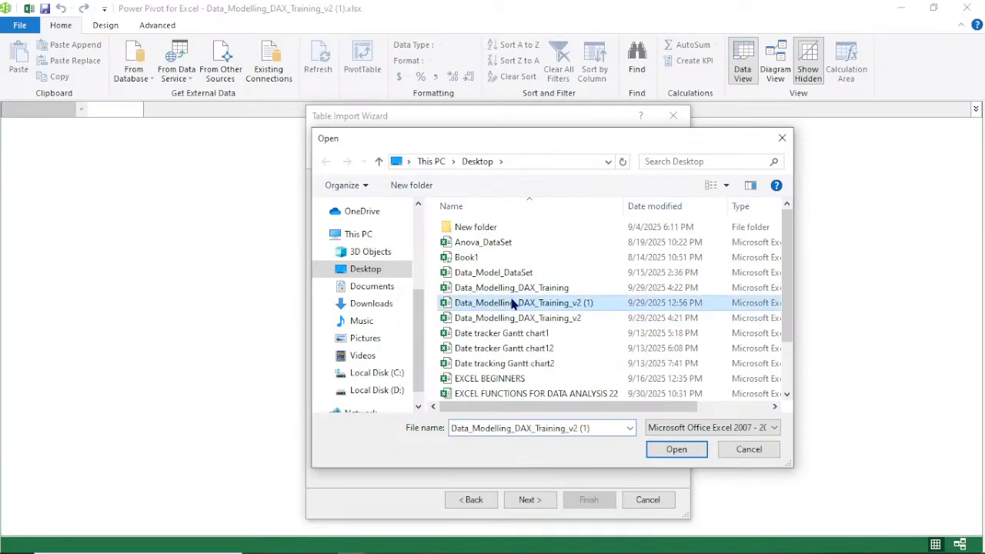
click(675, 449)
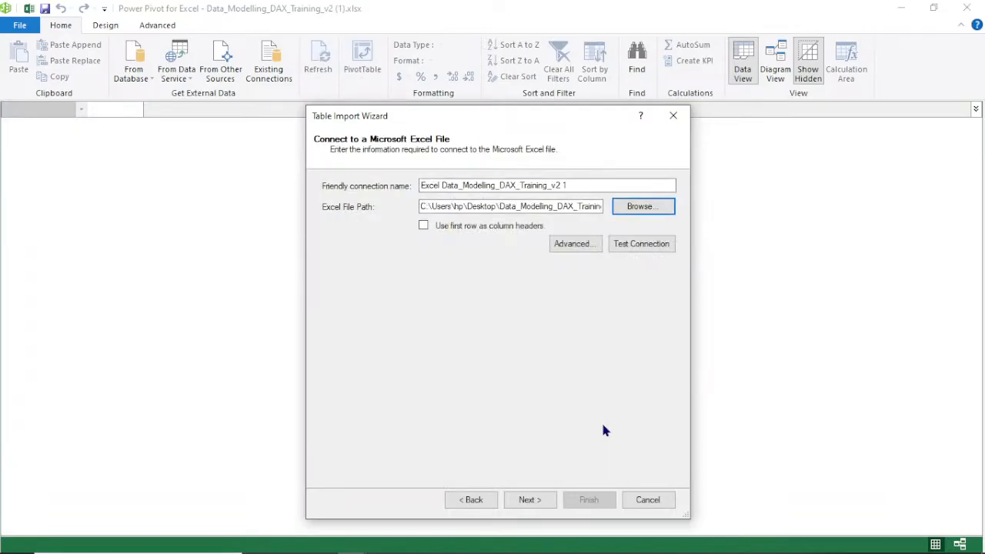
click(520, 500)
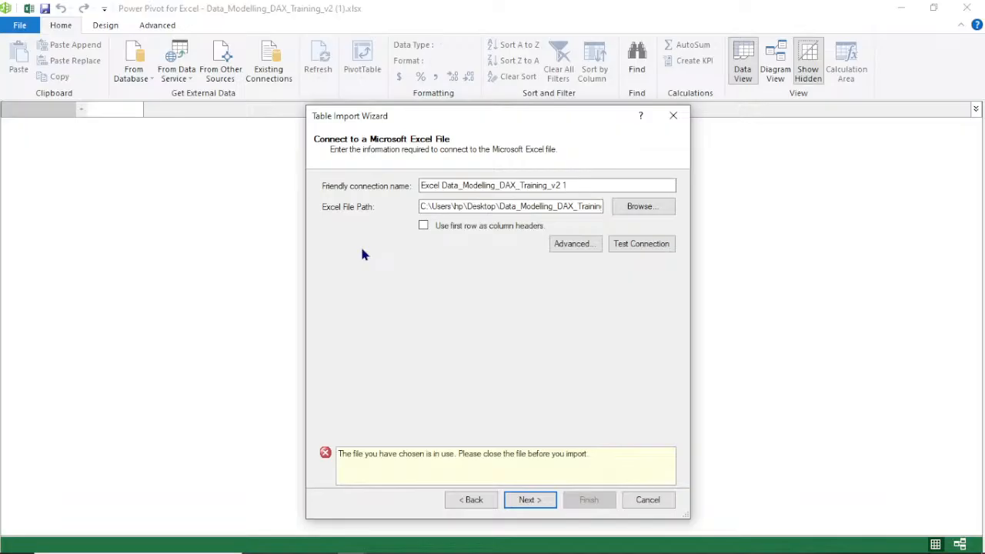
click(648, 501)
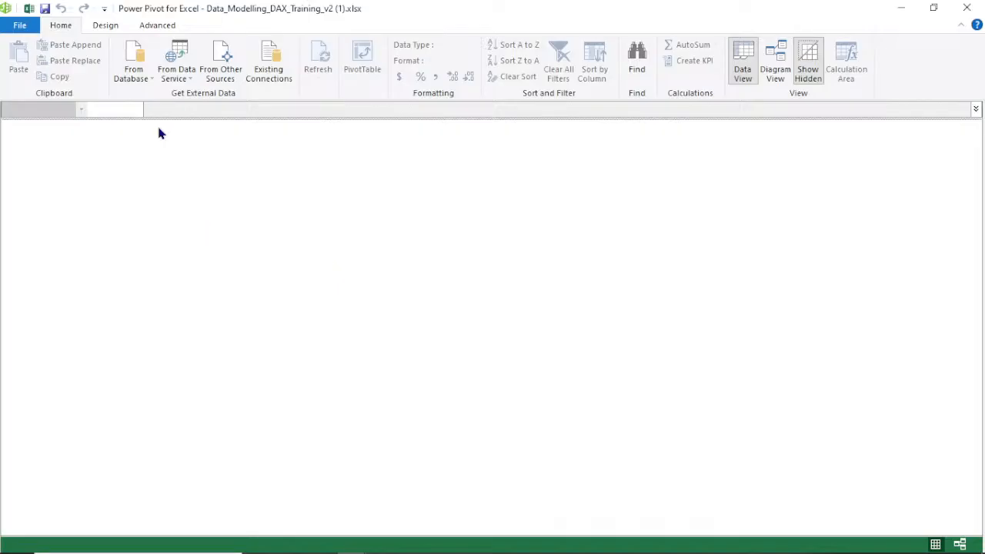
Add the Sales sheet data, with headers, to the data model as a new table
click(966, 8)
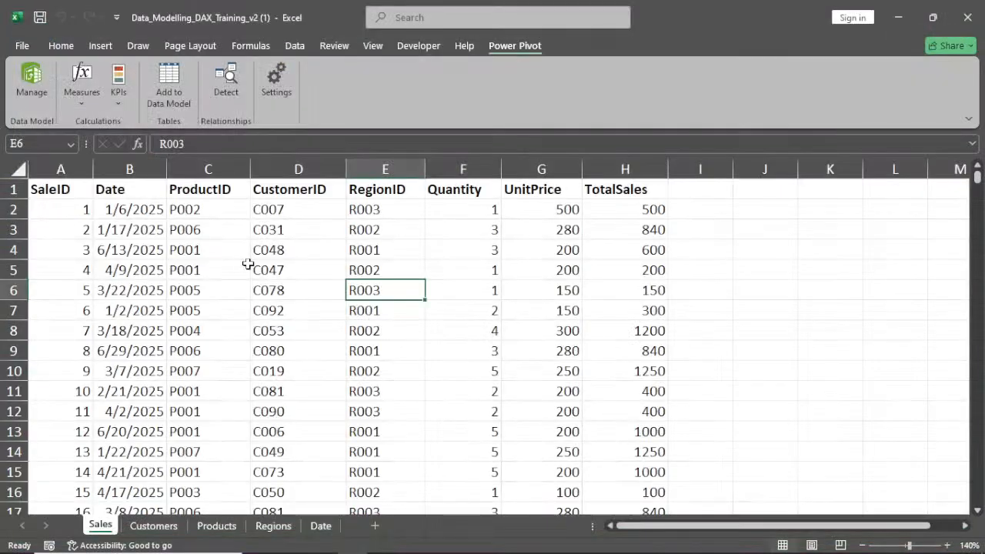
click(248, 314)
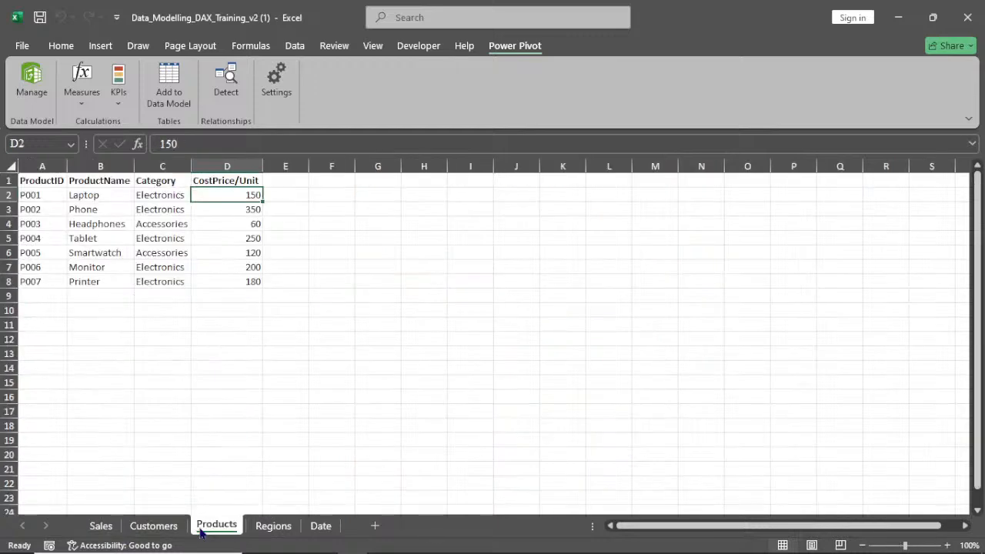
click(101, 525)
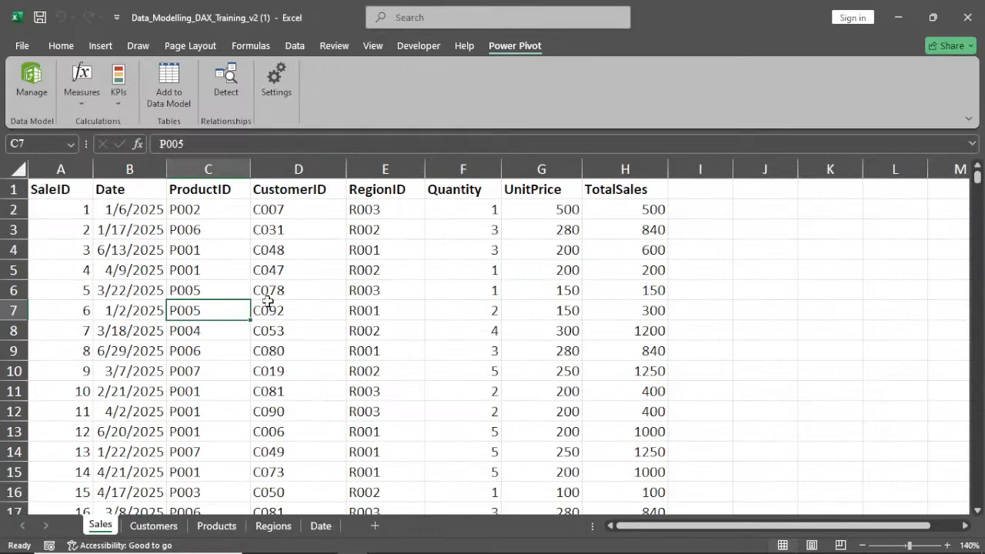
key(Left)
key(F2)
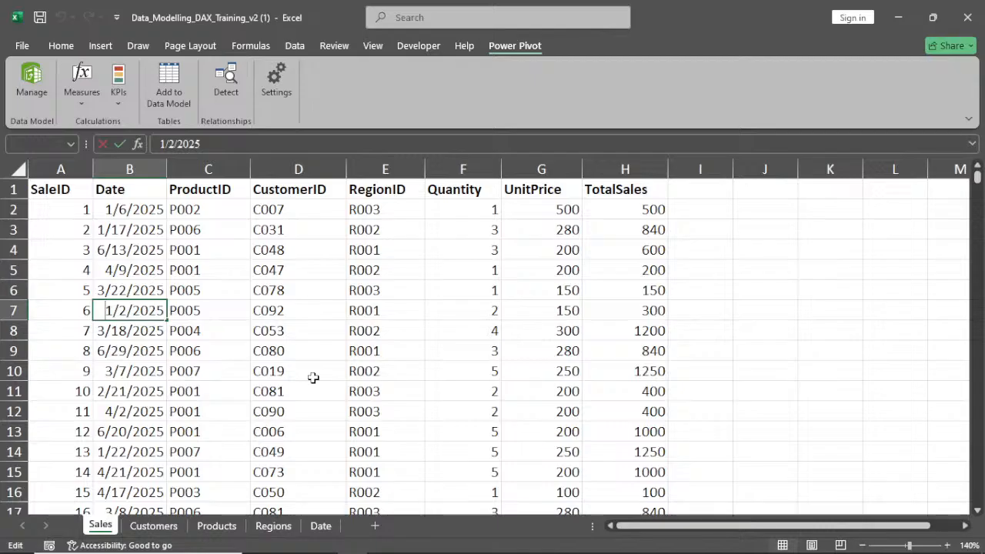
click(313, 377)
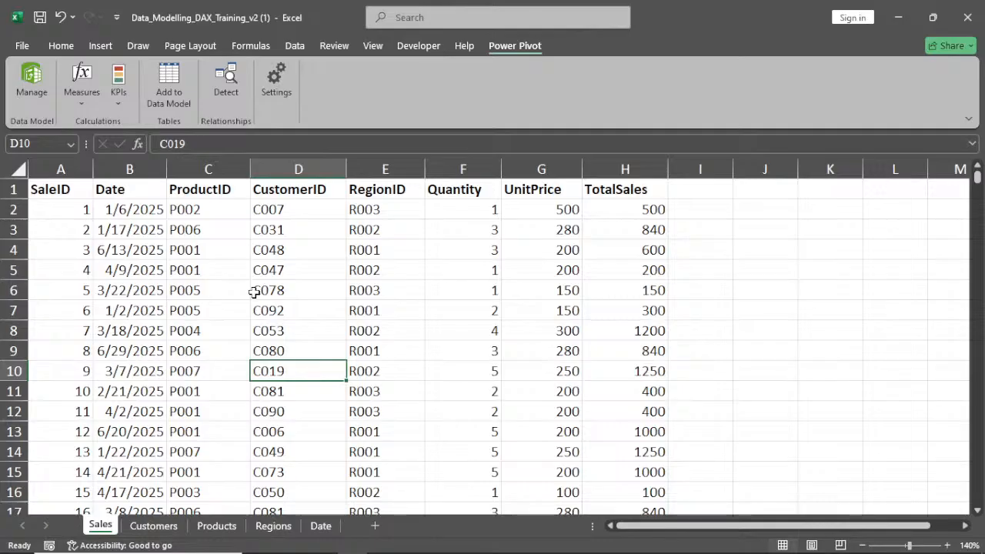
click(171, 94)
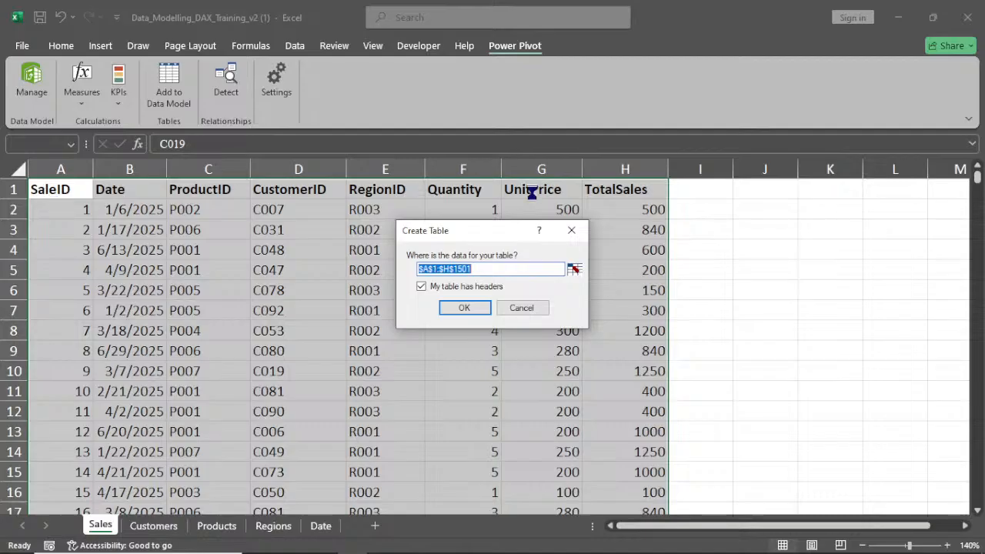
click(459, 309)
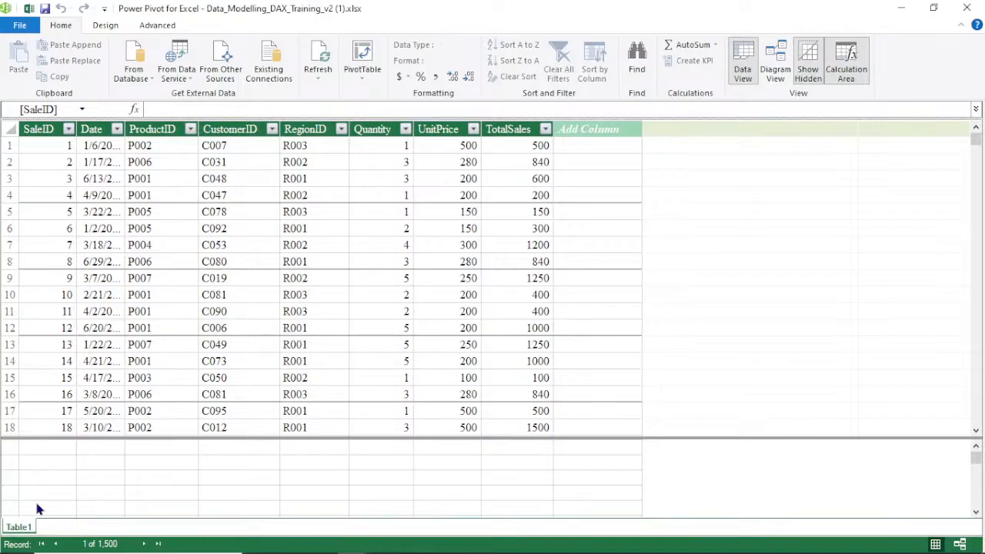
Rename the new Sales sheet table as Sales
click(901, 9)
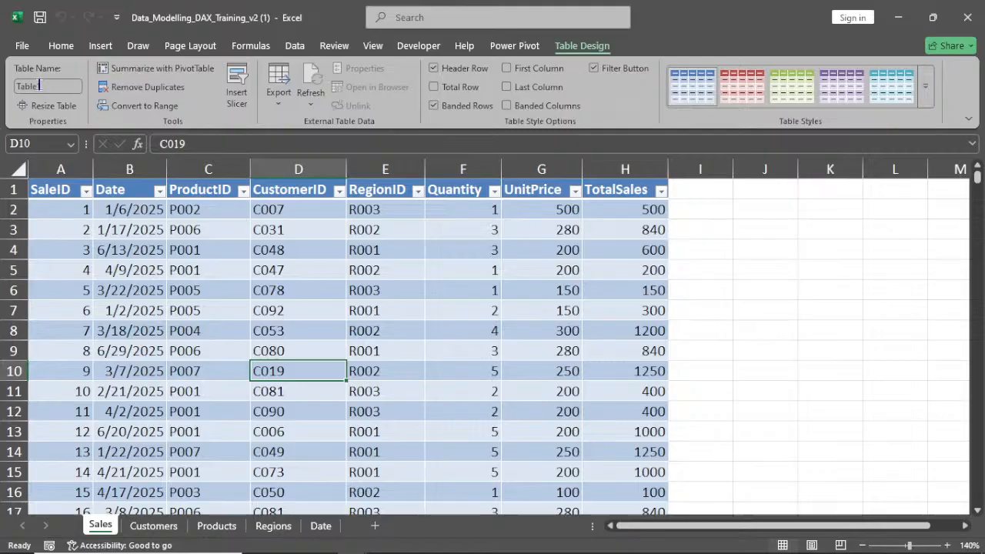
click(46, 86)
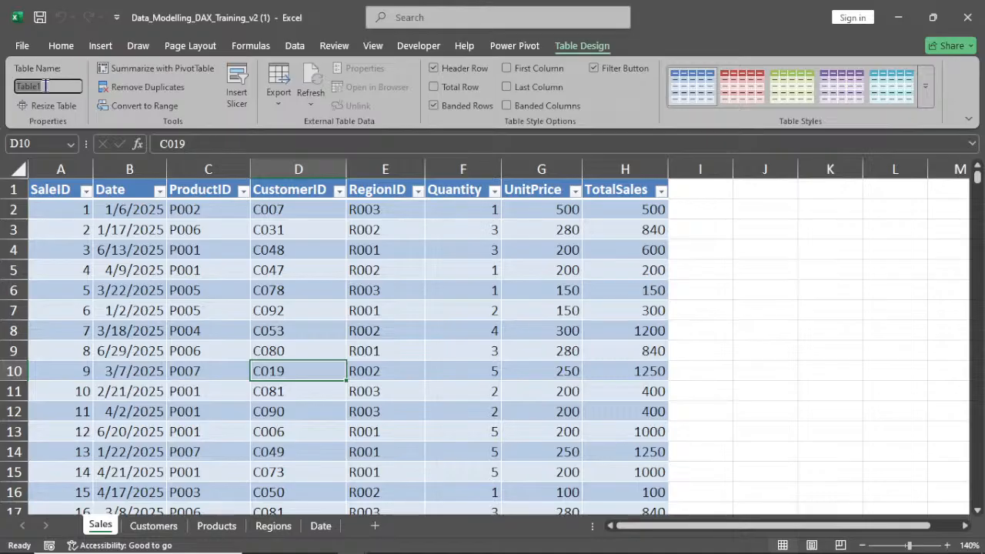
key(BackSpace)
text(Sales)
key(Return)
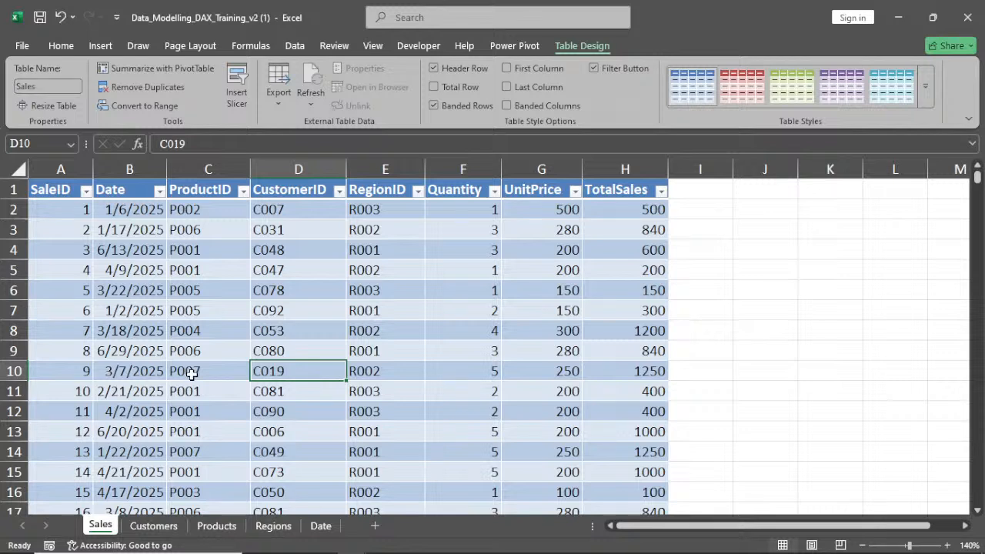
Refresh the table data in the Power Pivot window
mouse_move(350, 541)
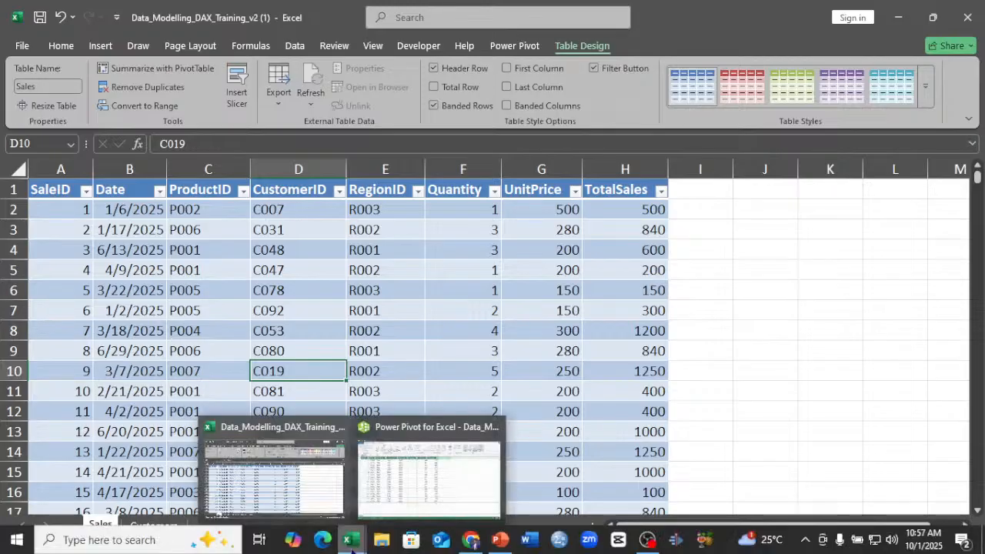
click(419, 462)
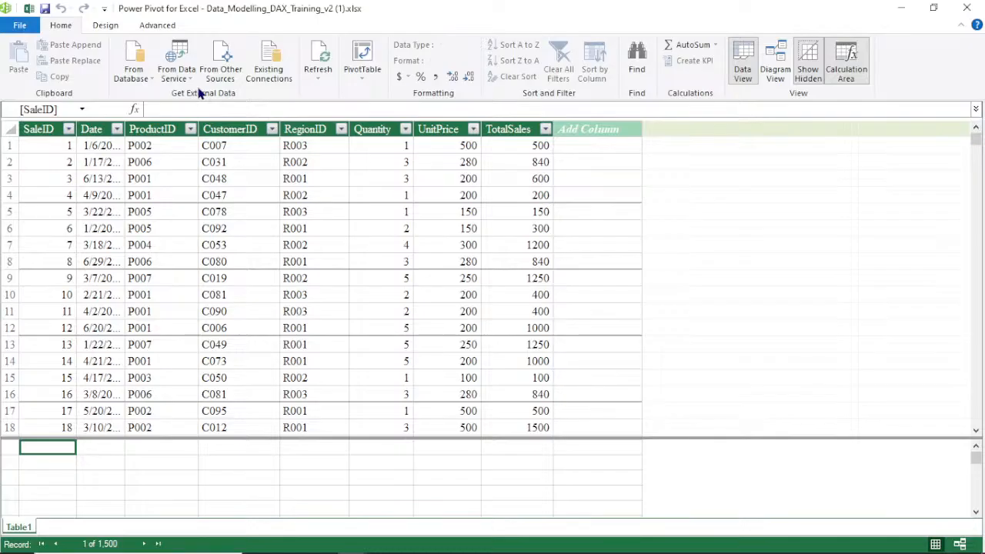
click(318, 78)
click(329, 110)
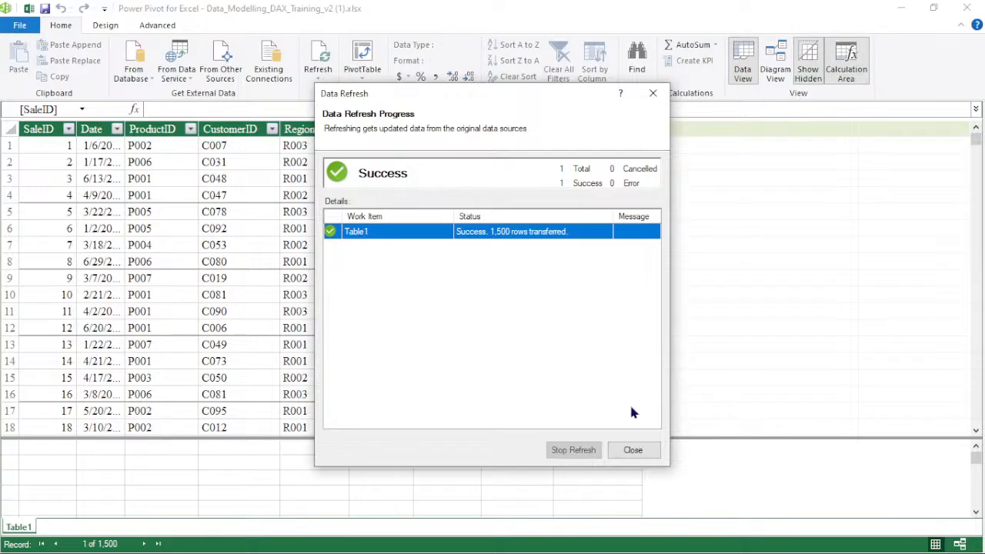
click(644, 454)
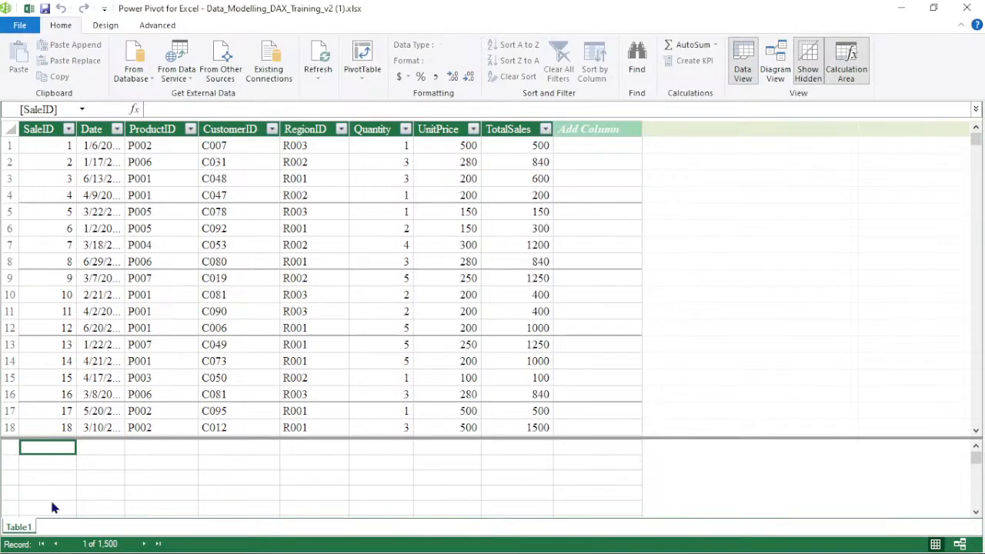
Rename the Power Pivot table tab as Sales
double_click(17, 526)
key(BackSpace)
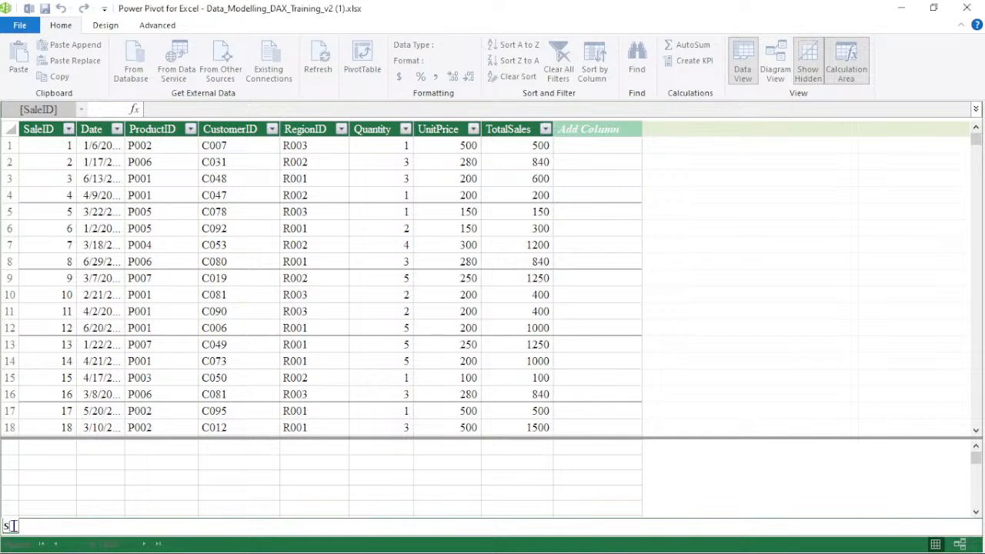
text(Sales)
key(Return)
Format the Customers sheet data as a table with headers
click(902, 9)
click(154, 526)
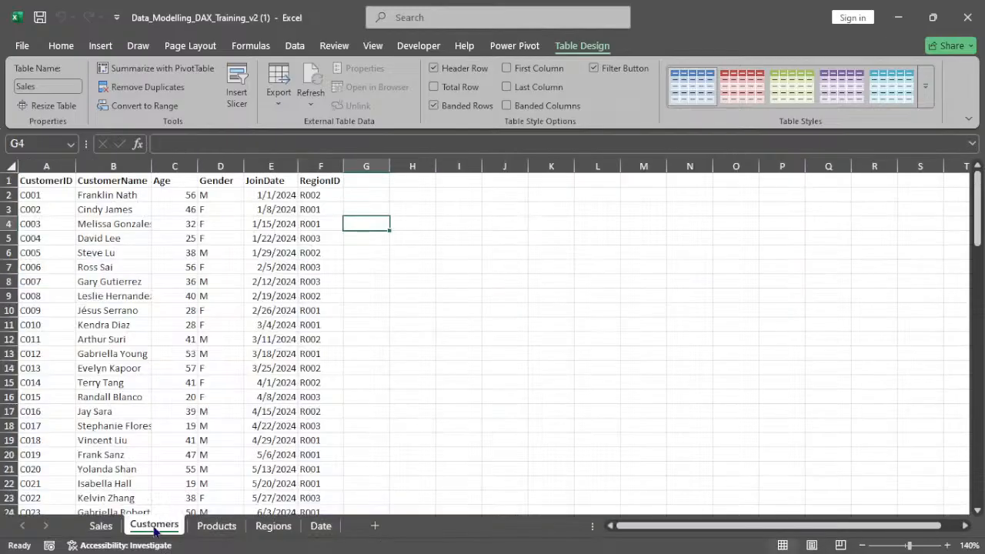
click(165, 296)
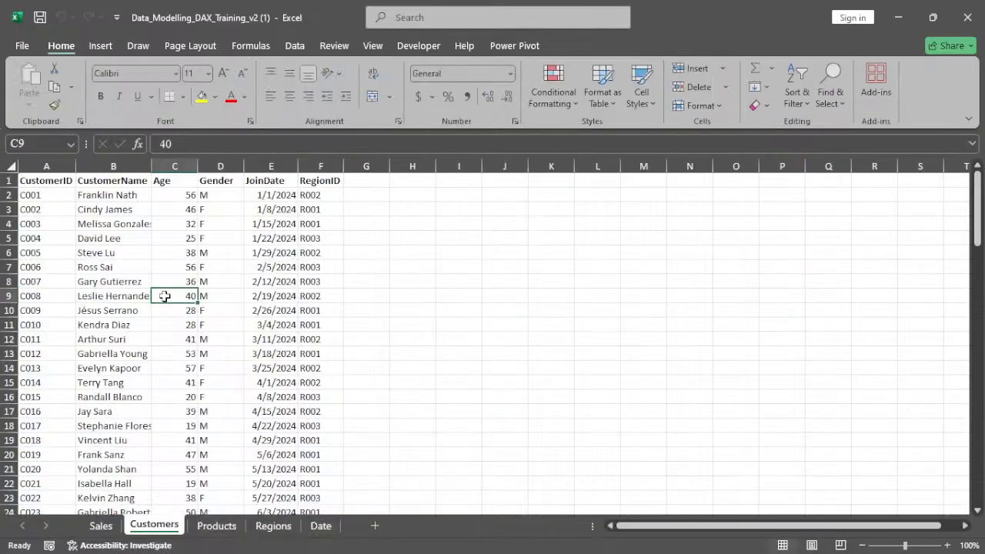
click(948, 544)
click(948, 544)
click(948, 544)
click(948, 544)
drag(977, 206, 978, 194)
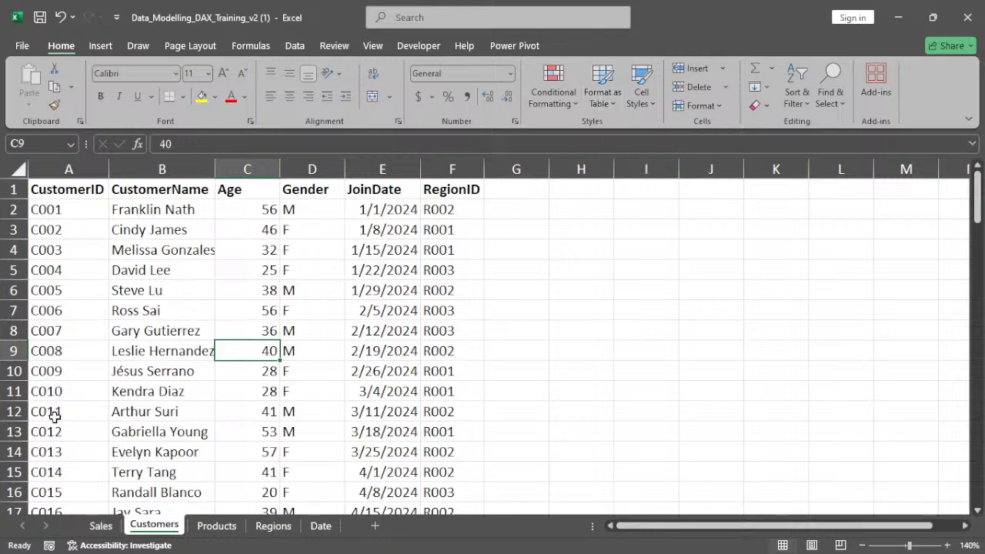
key(ctrl+t)
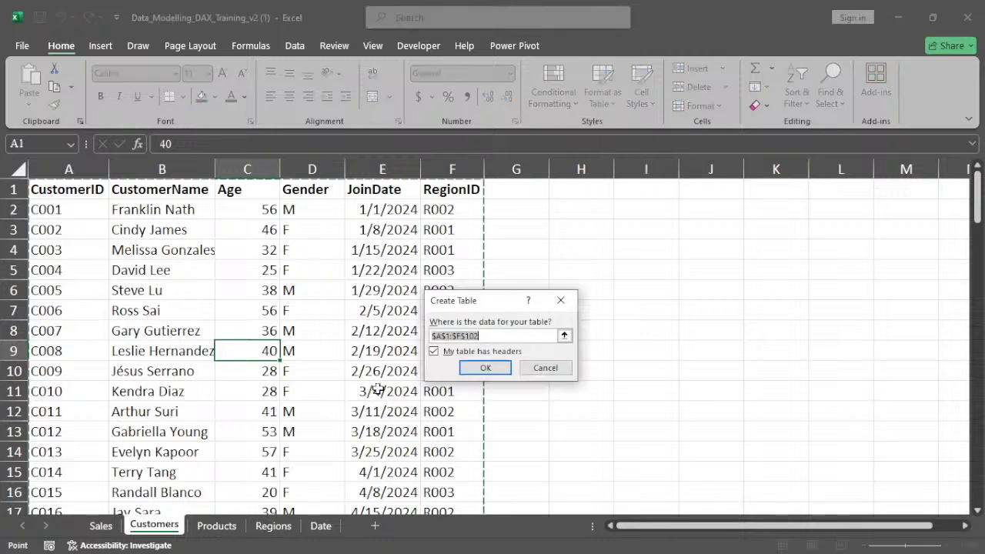
click(480, 367)
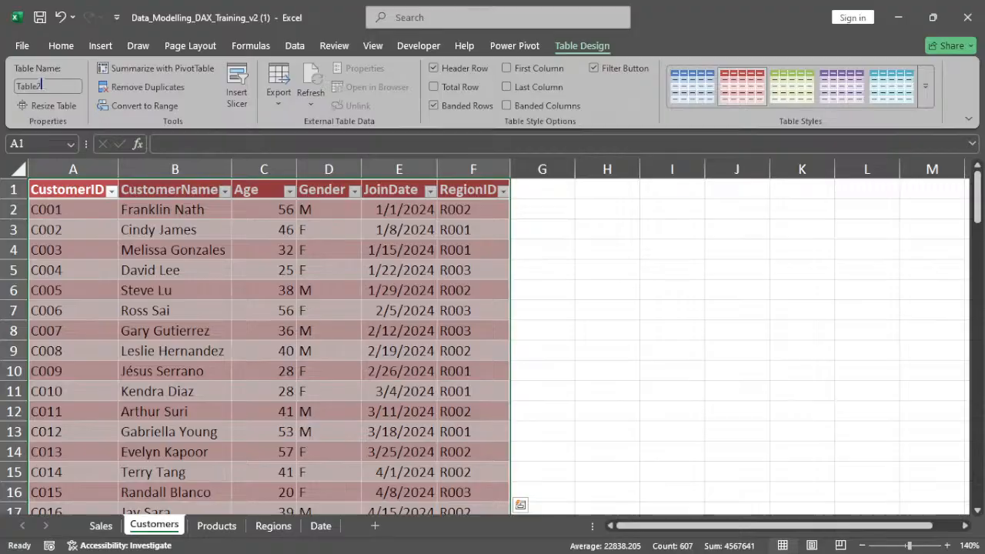
Rename the Customers sheet table as Customers
click(41, 85)
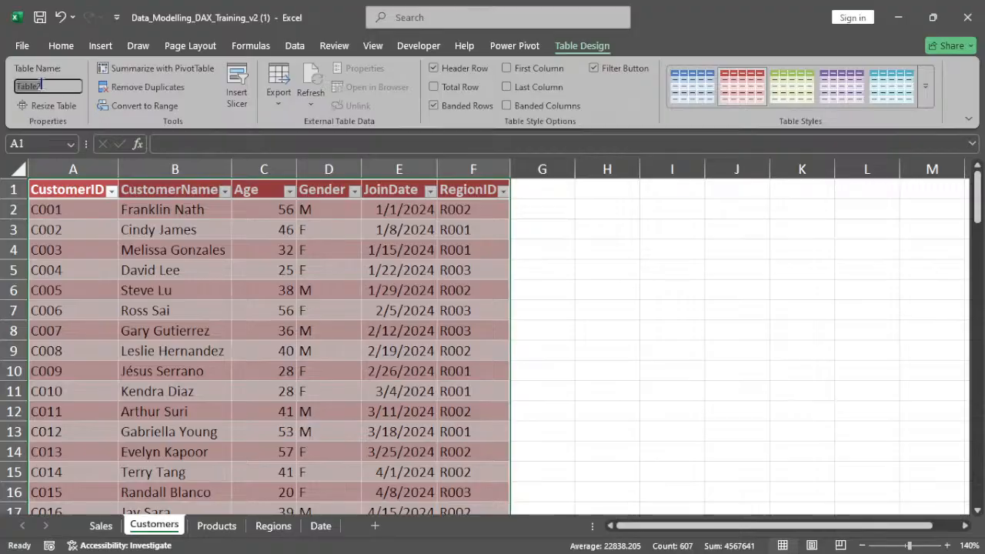
text(Cust)
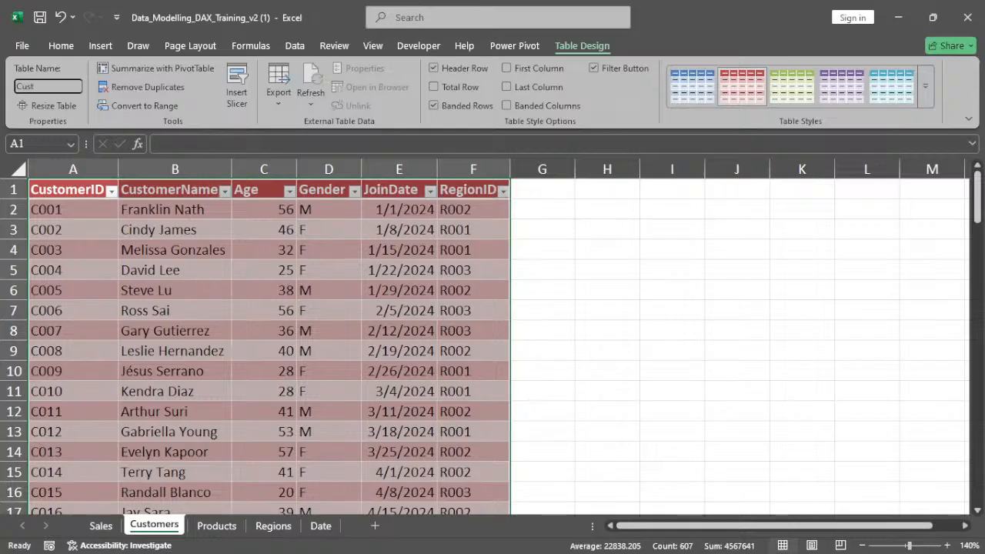
text(omers)
key(Return)
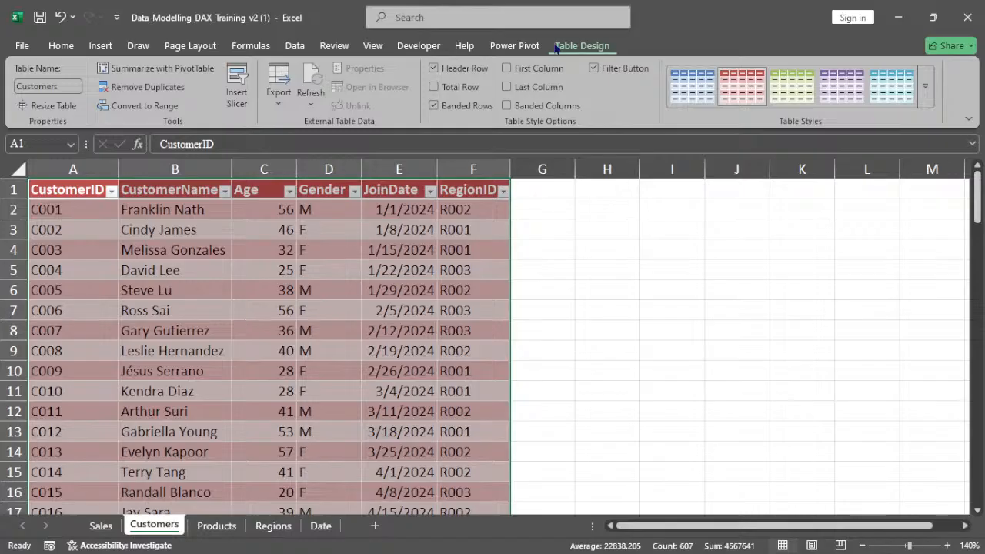
click(514, 45)
click(226, 85)
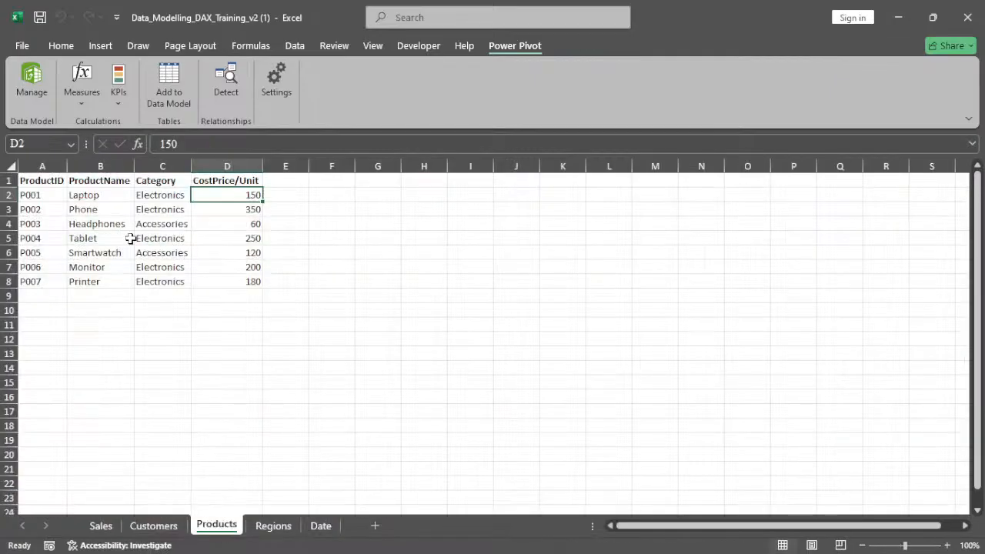
Format the Products sheet data as a table with headers
double_click(130, 238)
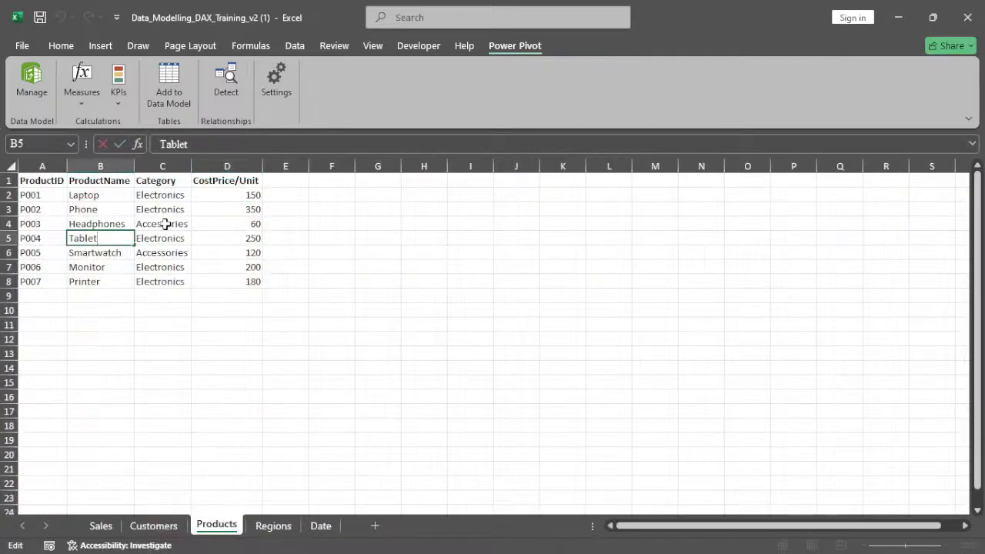
click(165, 224)
key(ctrl+t)
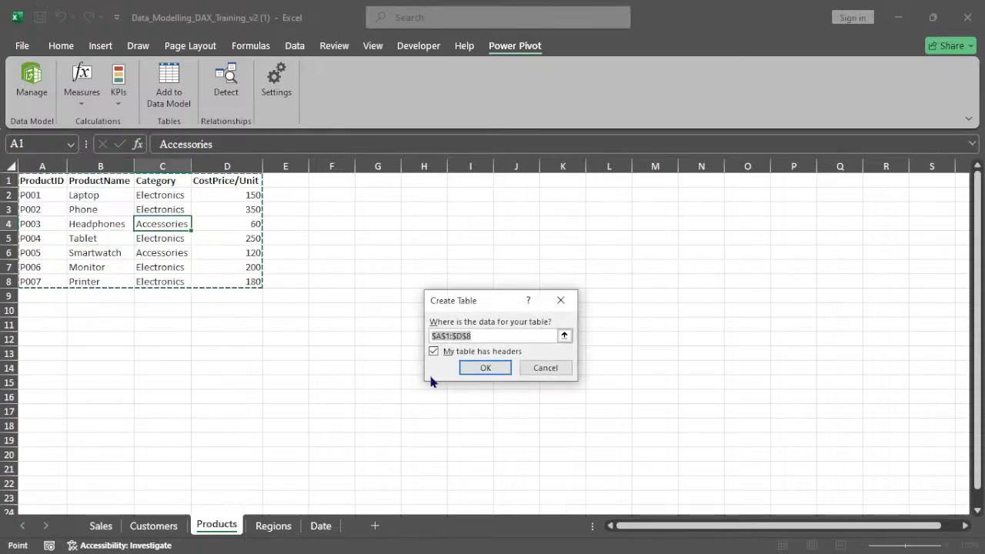
click(468, 368)
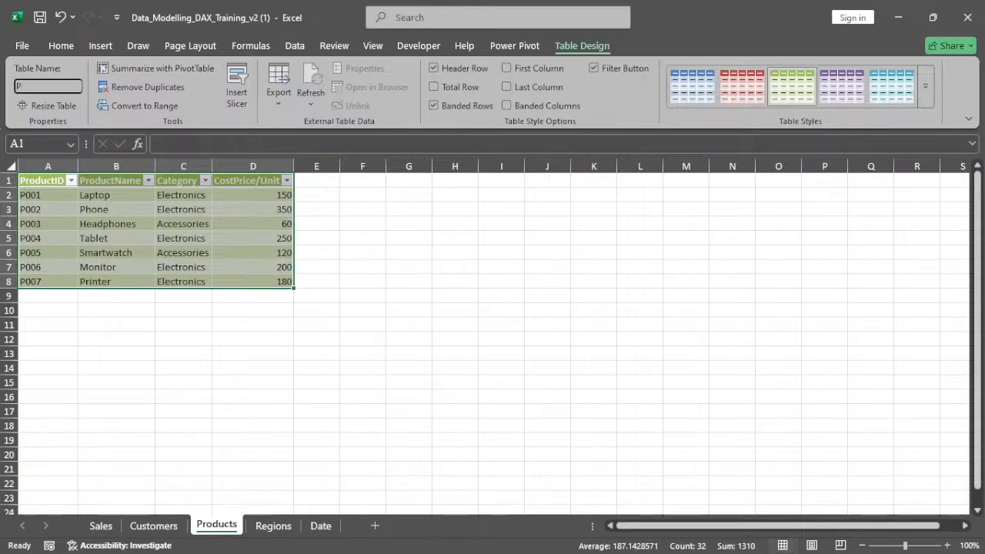
Rename the Products sheet table as Products and add it to the data model
text(roducts)
key(Return)
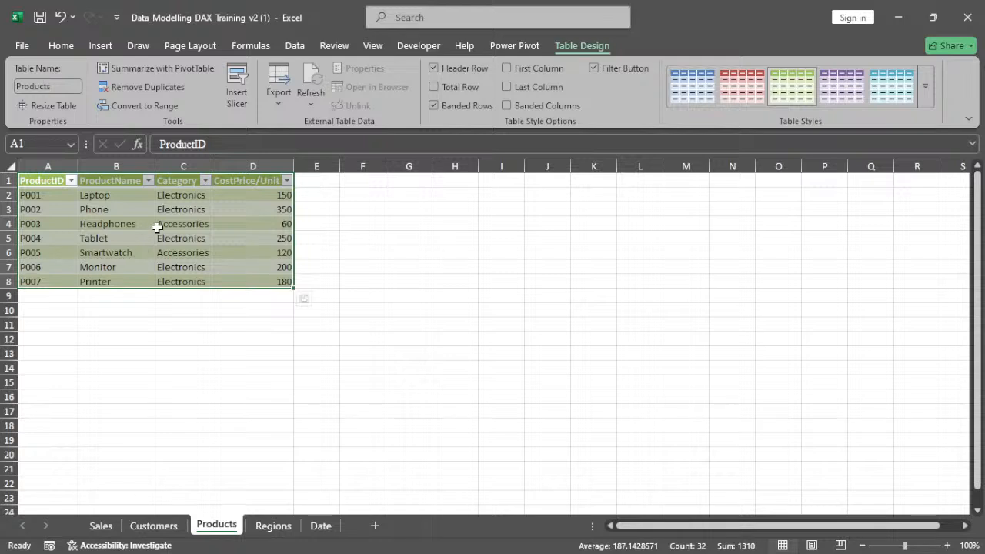
click(514, 48)
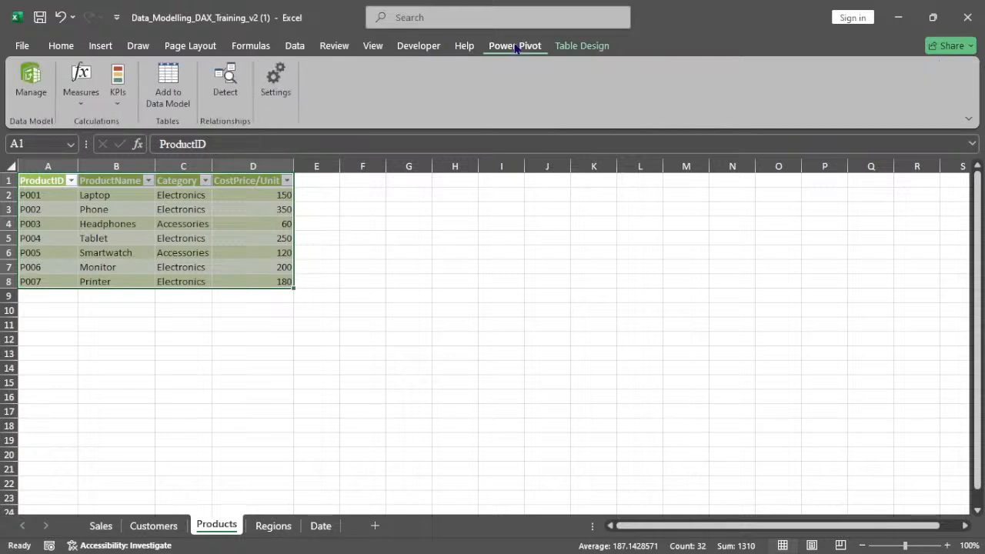
click(160, 95)
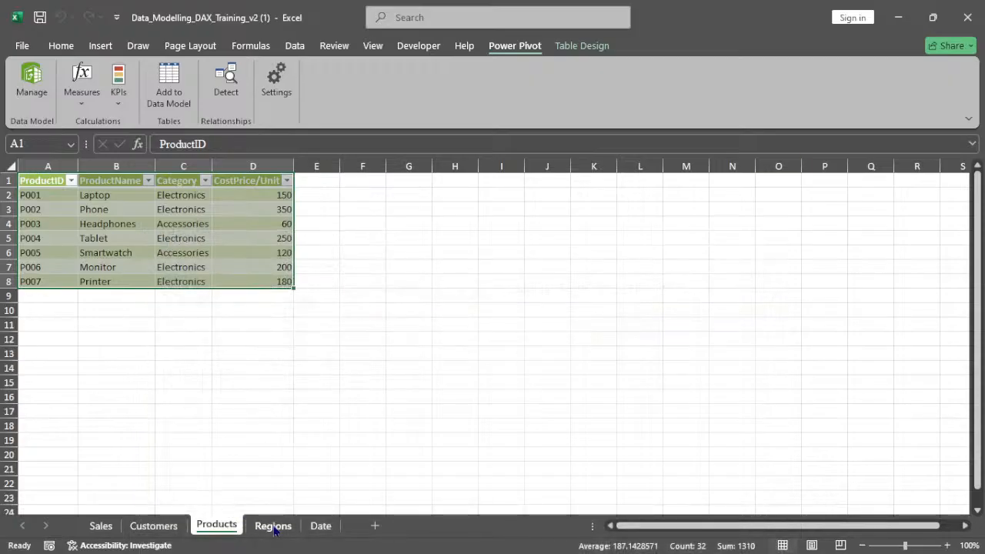
Format the Regions sheet data as a table with headers
click(273, 527)
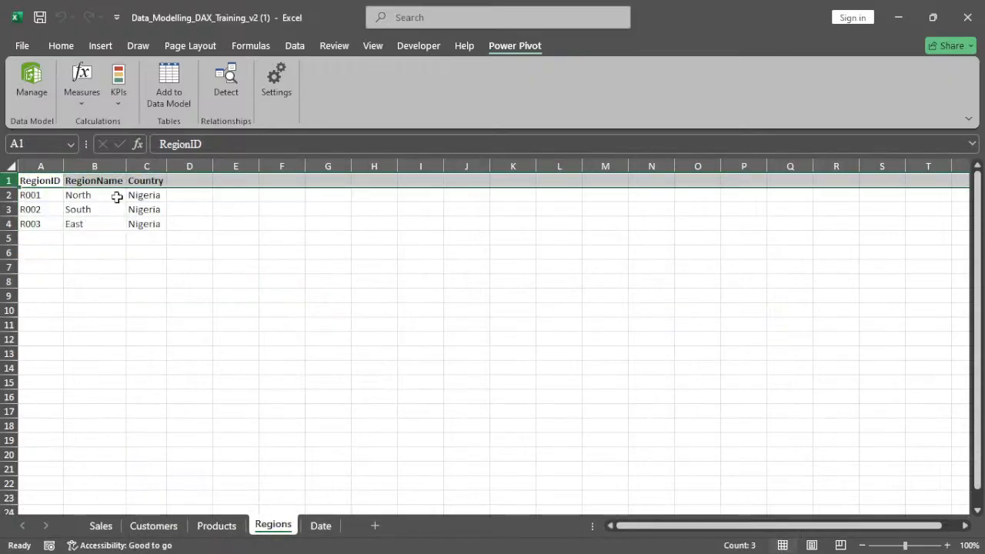
click(113, 206)
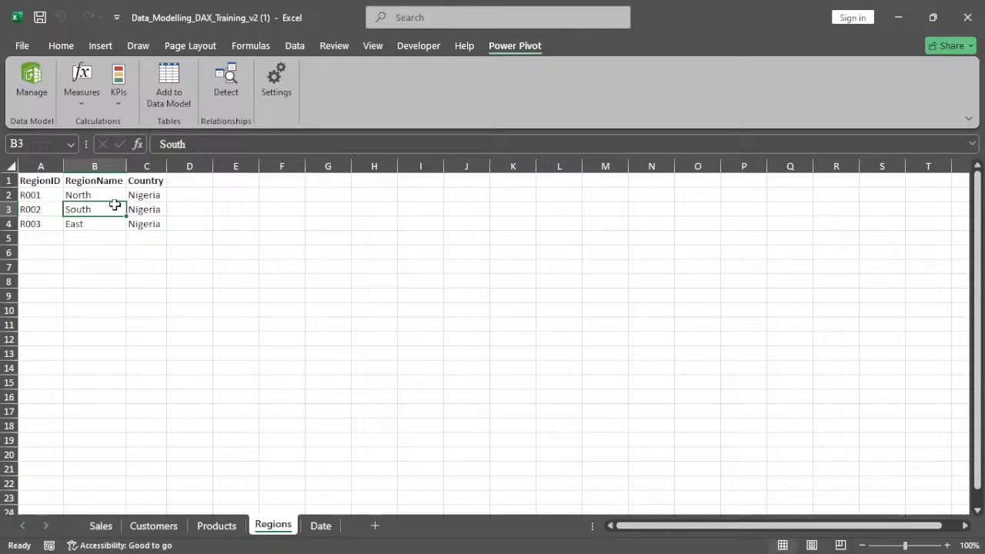
key(ctrl+t)
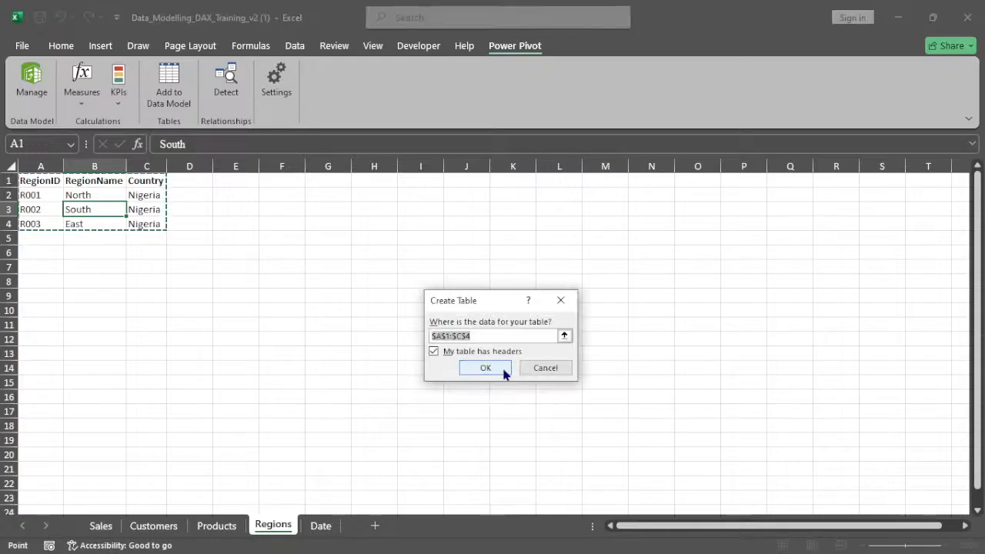
click(485, 368)
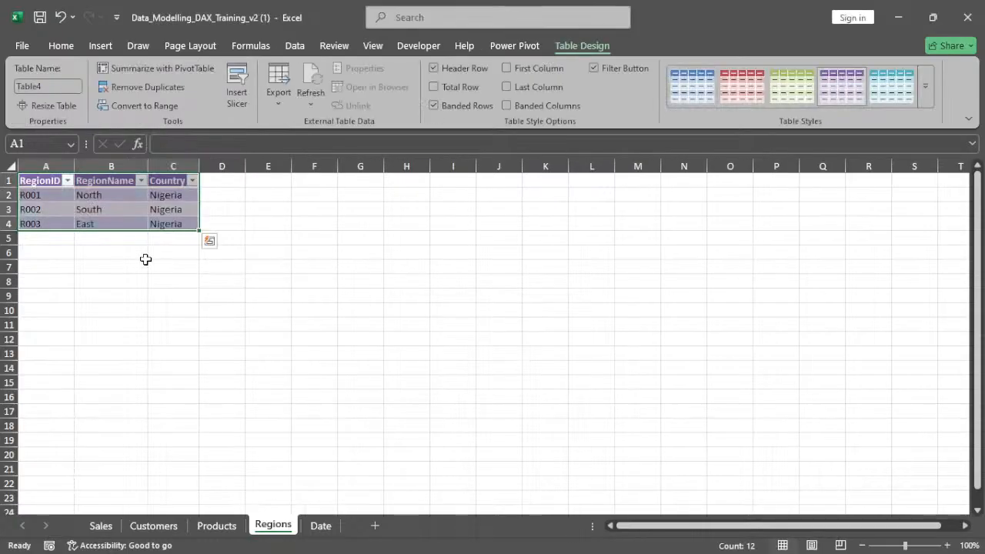
Rename the Regions table as Region and add it to the data model
click(50, 86)
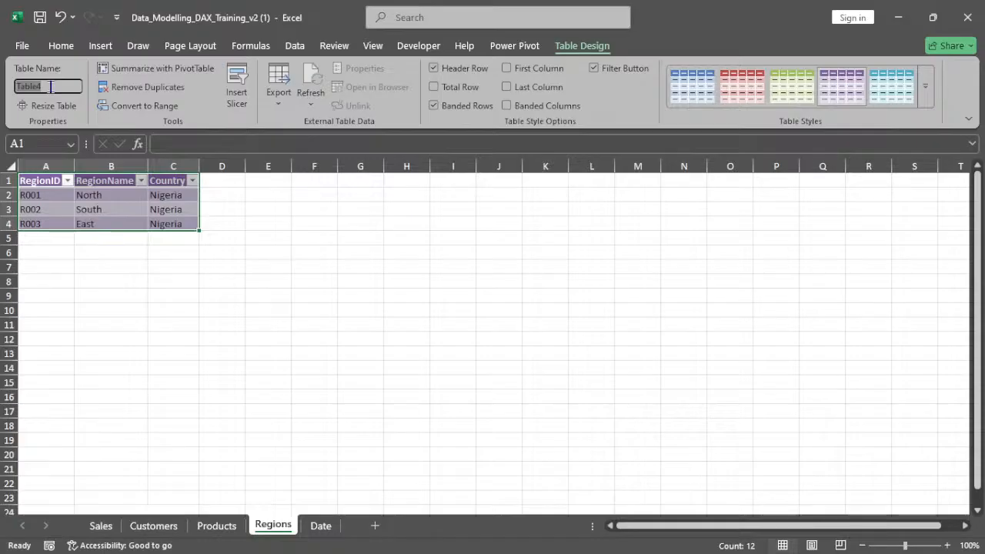
text(Region)
key(Return)
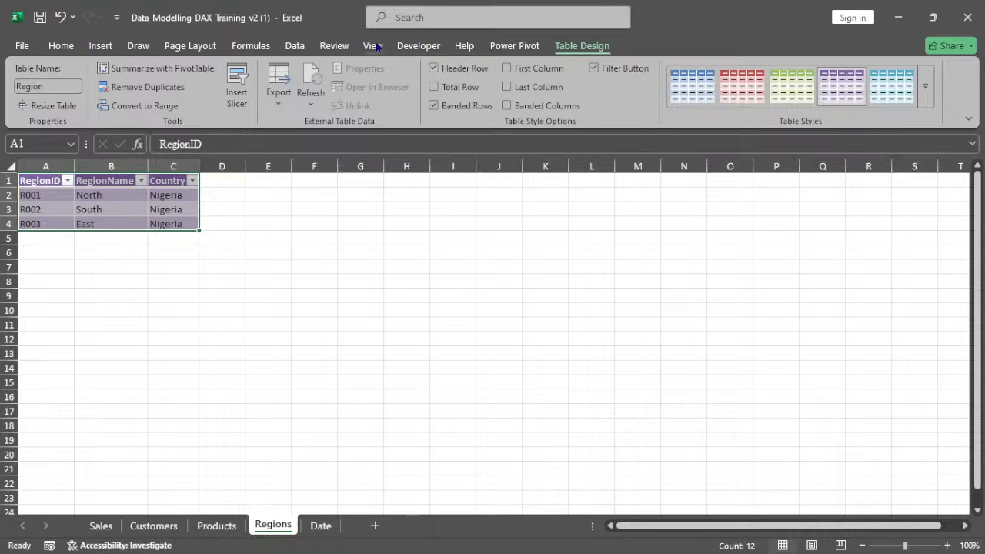
click(514, 45)
click(165, 86)
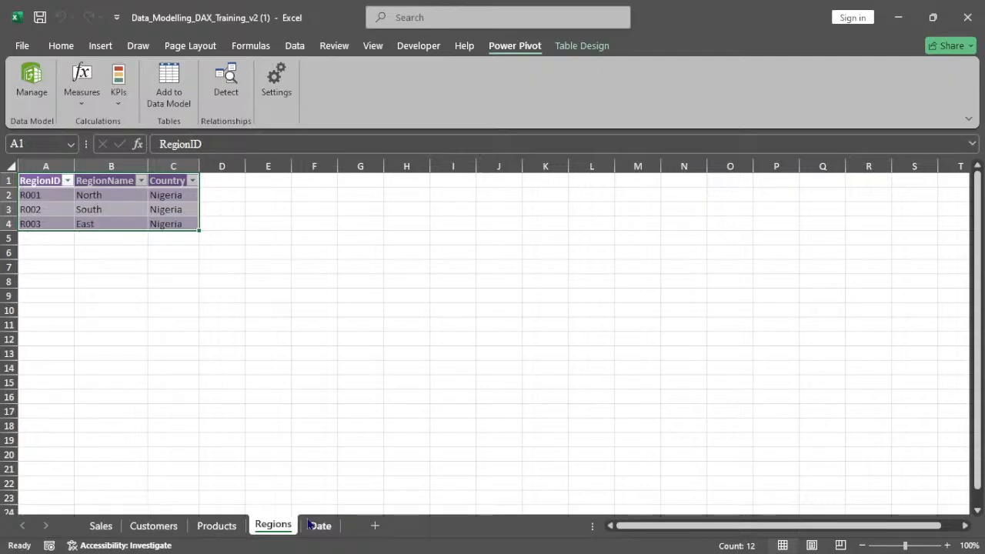
Format the Date sheet data as a table with headers and apply a light teal table style
click(320, 527)
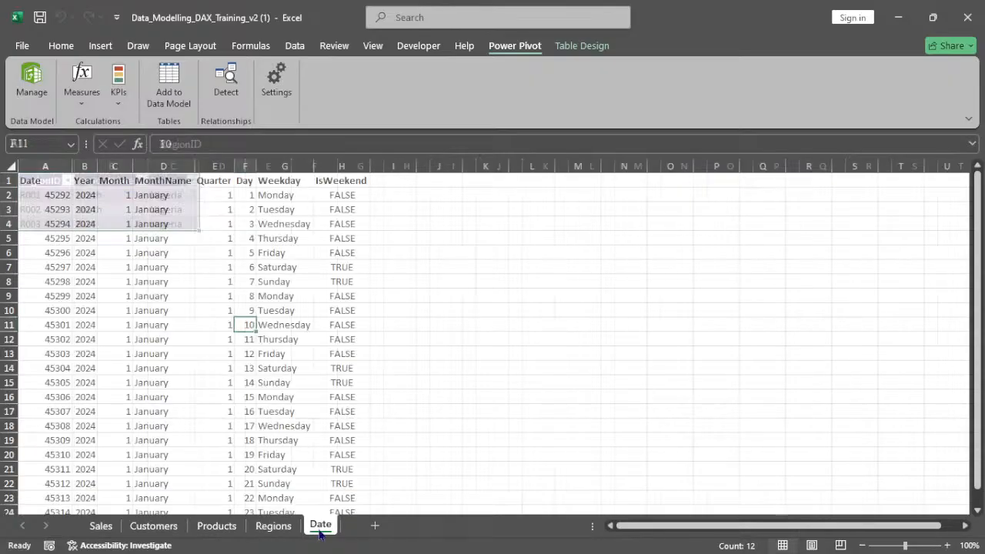
click(146, 281)
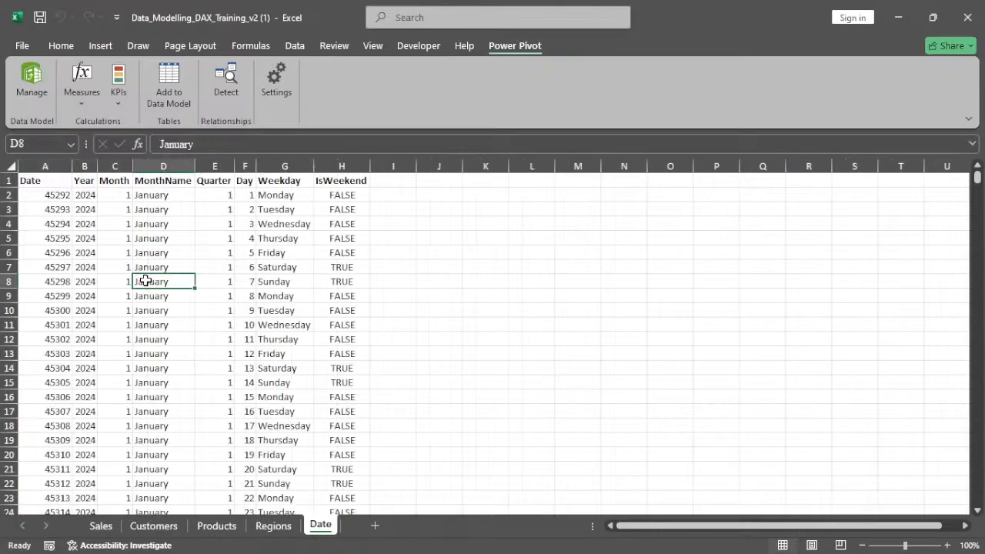
key(ctrl+t)
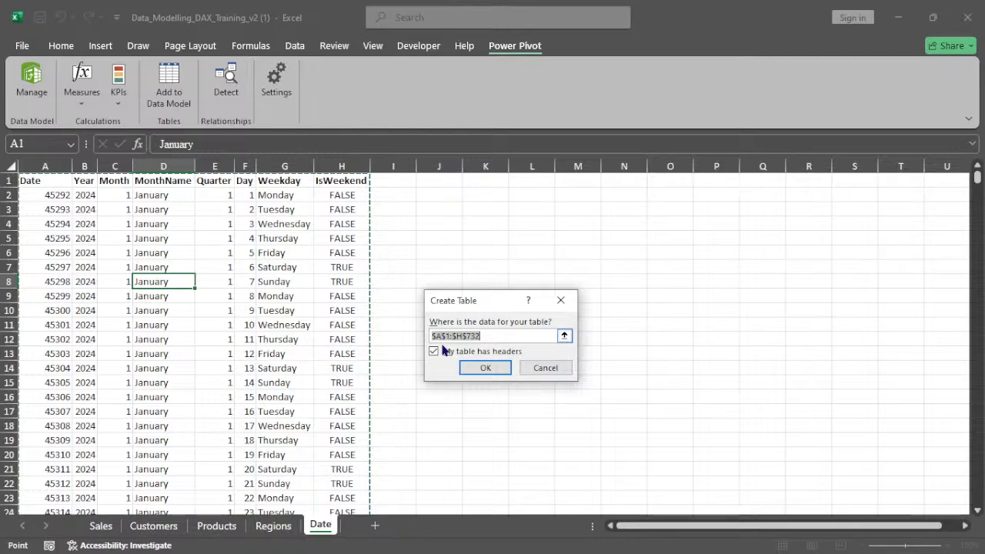
key(Return)
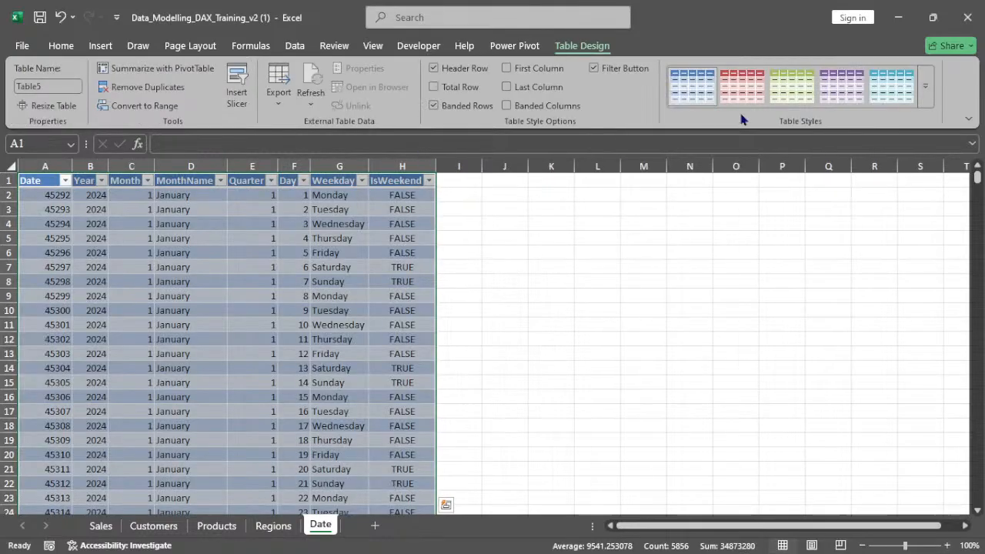
click(883, 92)
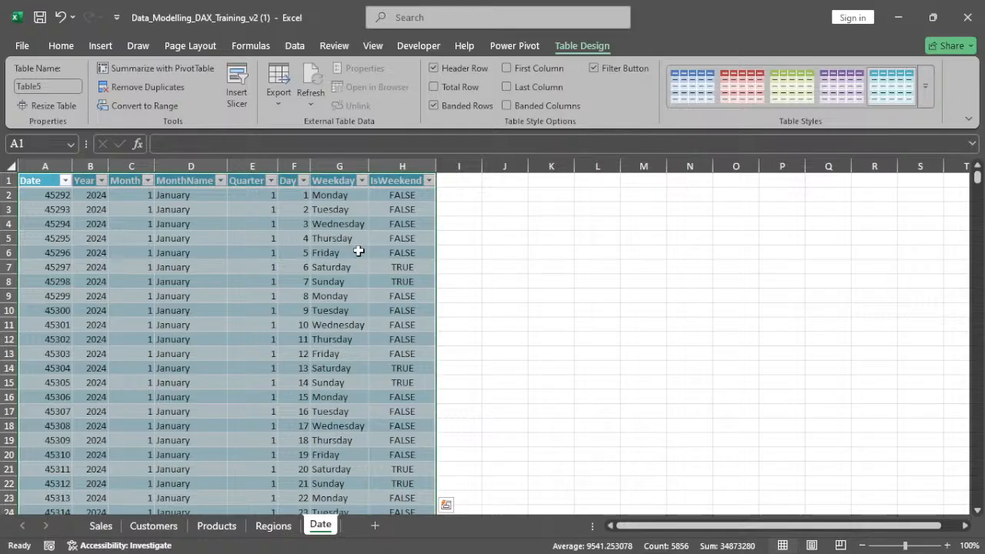
Rename the Date table as Date and add it to the data model
click(48, 86)
text(D)
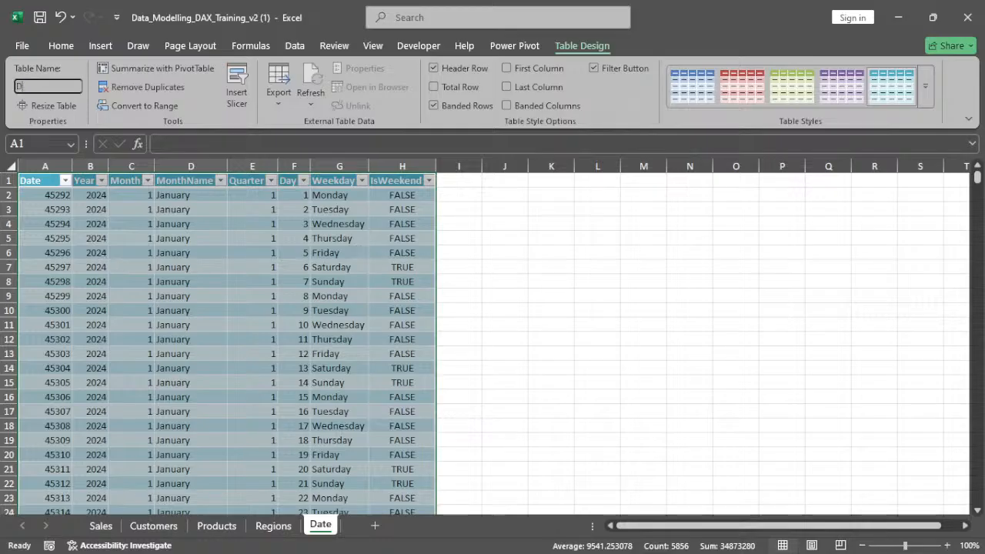
text(ate)
key(Return)
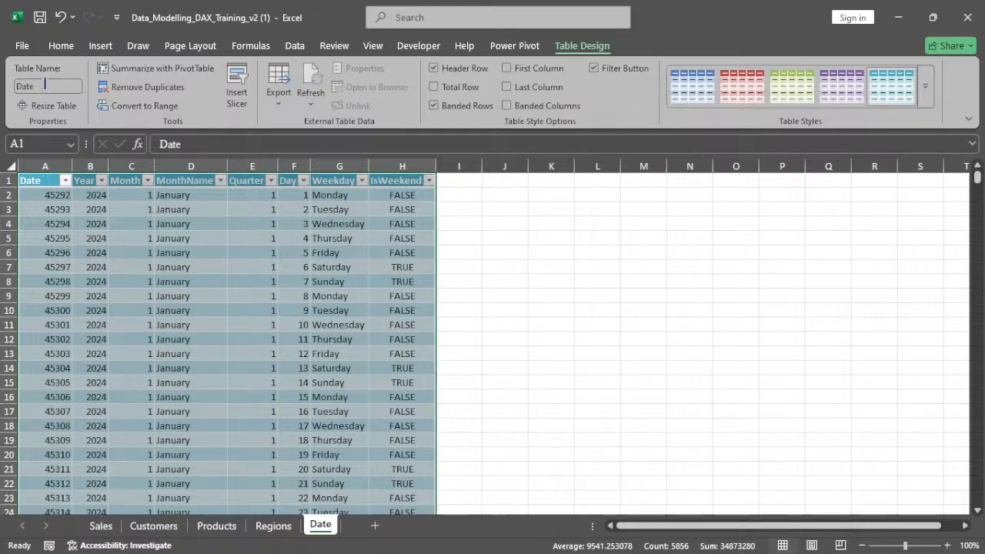
click(508, 47)
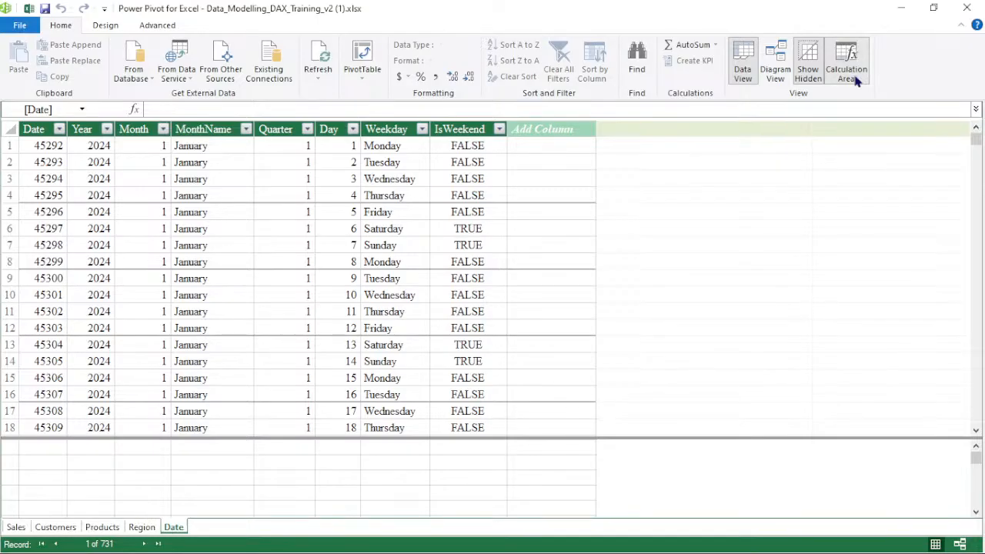
Return to the Sales sheet and enter the label PRIMARY KEY in cell J4
click(891, 15)
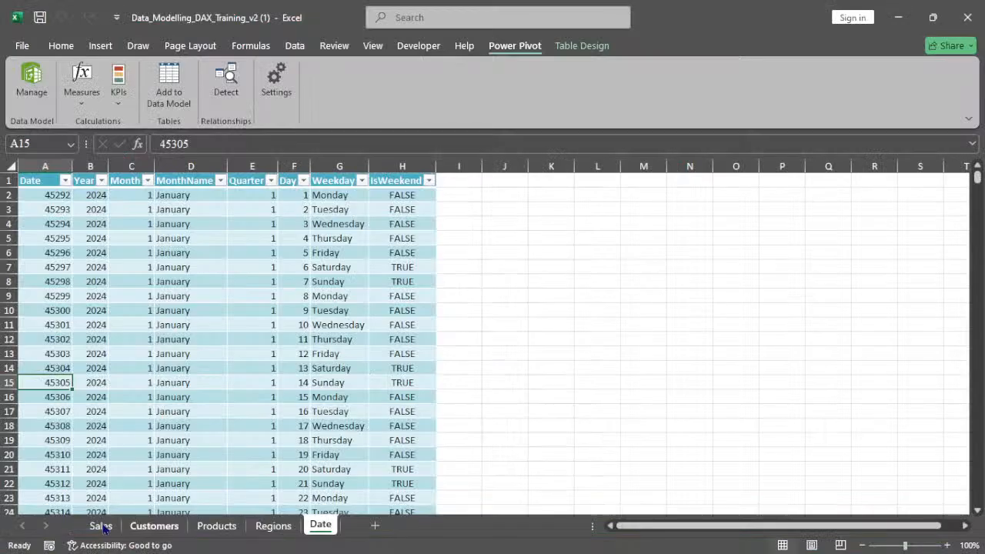
click(100, 526)
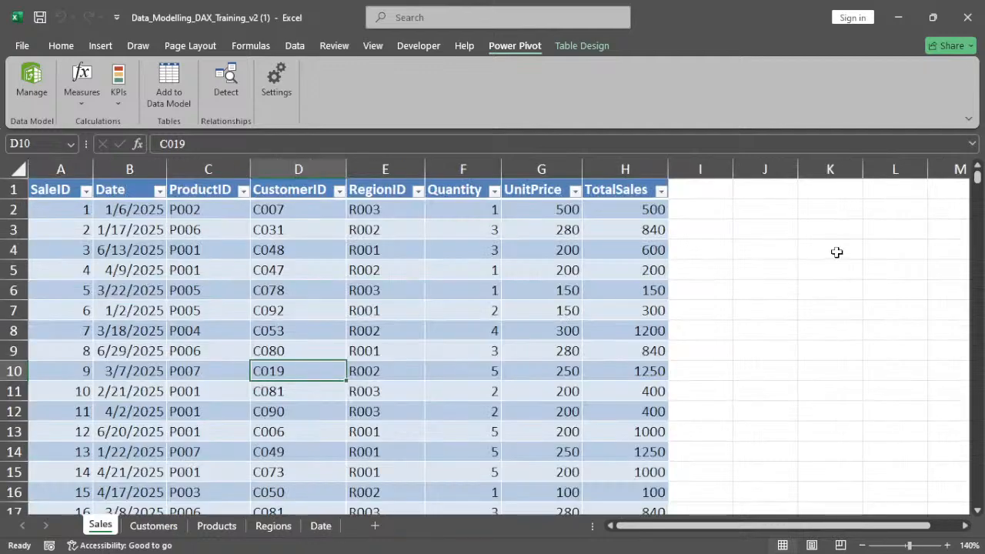
click(746, 256)
text(pri)
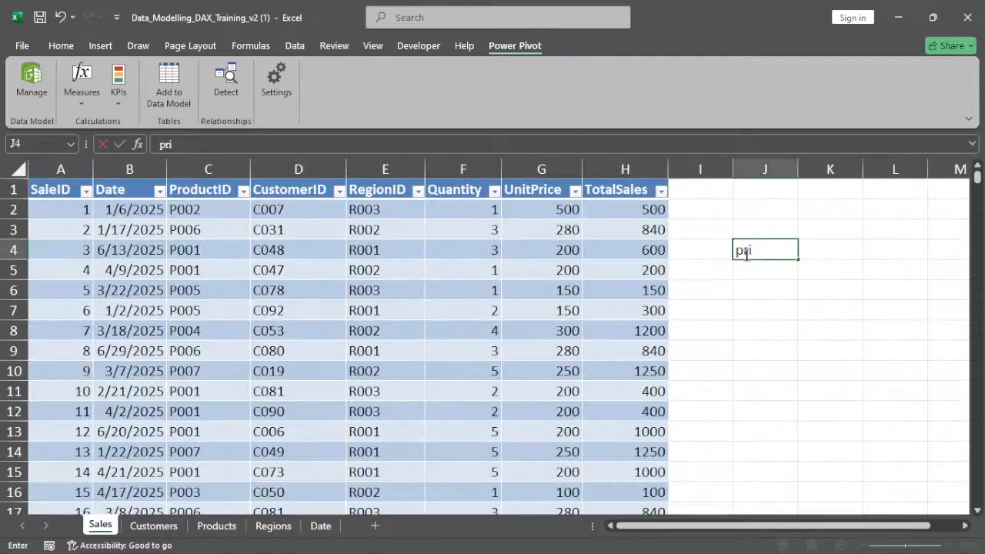
key(BackSpace)
key(BackSpace)
text(PRIMA)
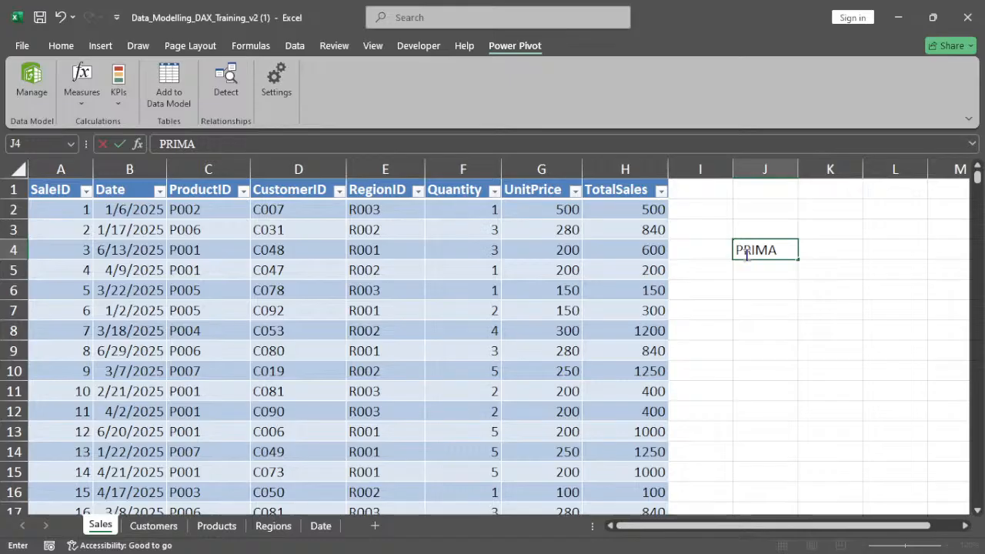
text(RY KEY)
key(Return)
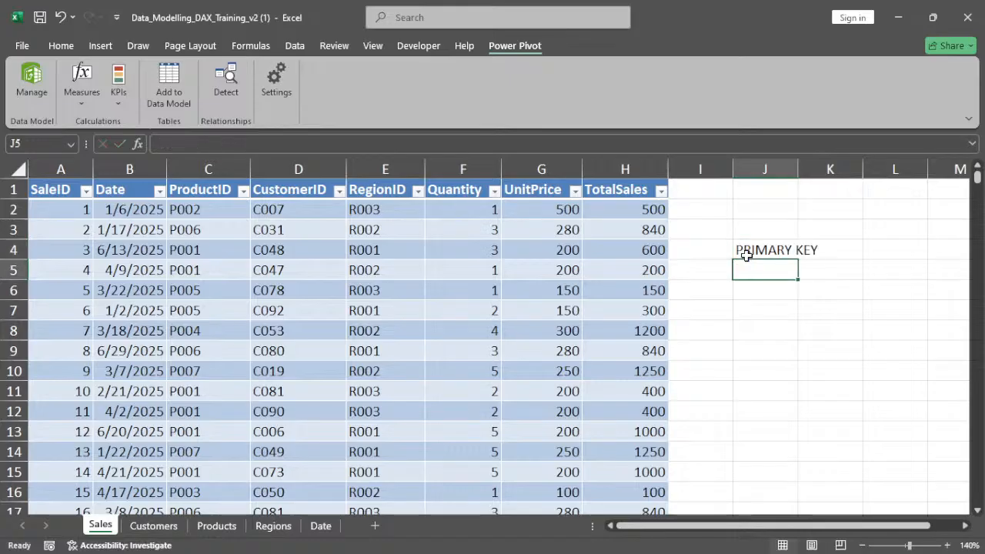
Enter the label FOREIGN KEY in cell J5 below it
text(SE)
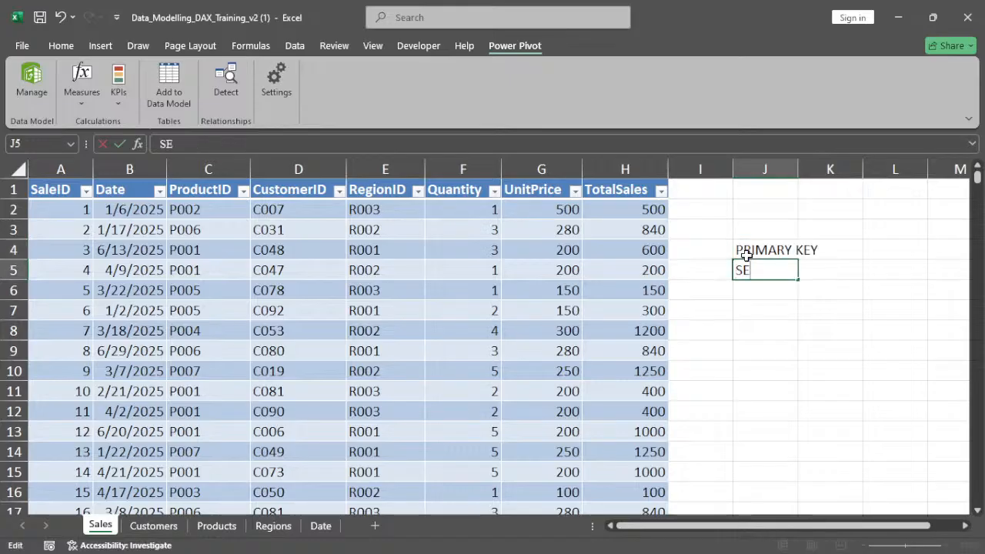
text(C)
key(BackSpace)
key(BackSpace)
key(BackSpace)
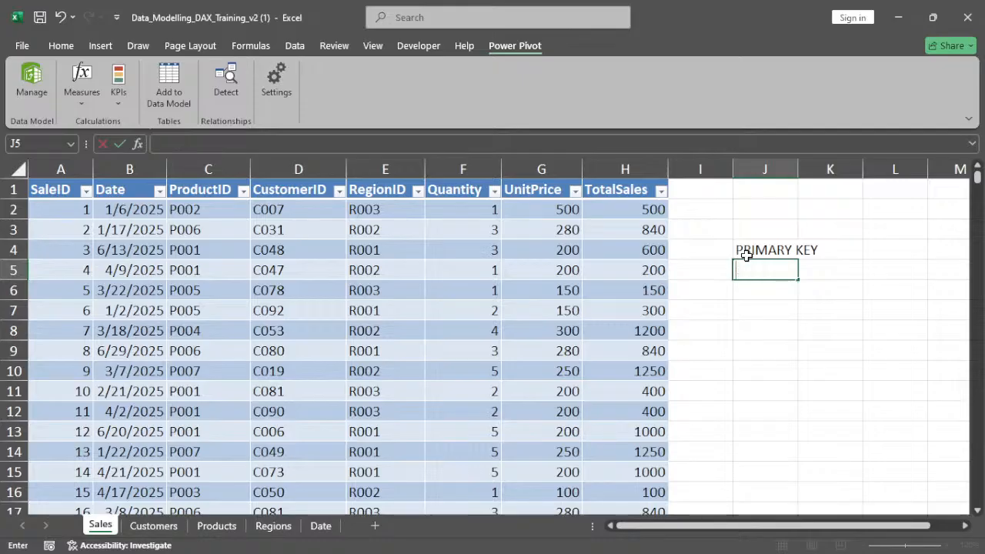
text(FOREIGN)
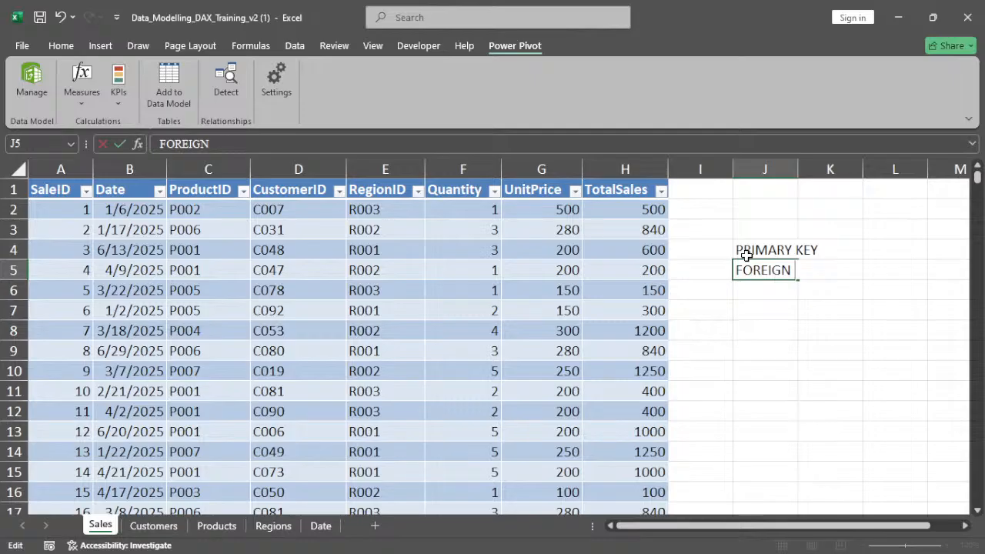
text( KEY)
key(Return)
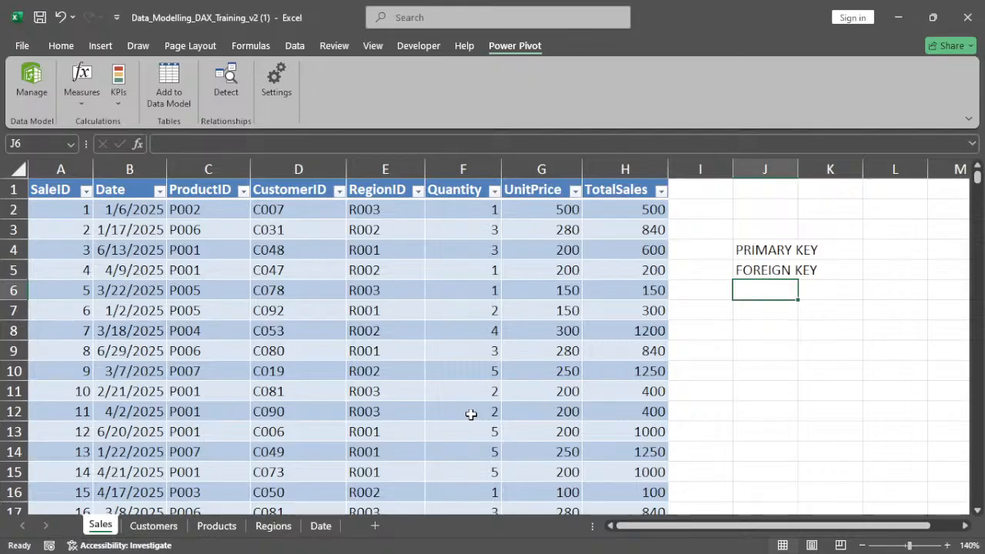
Narrow the CustomerID, ProductID and RegionID columns of the Sales table
click(455, 346)
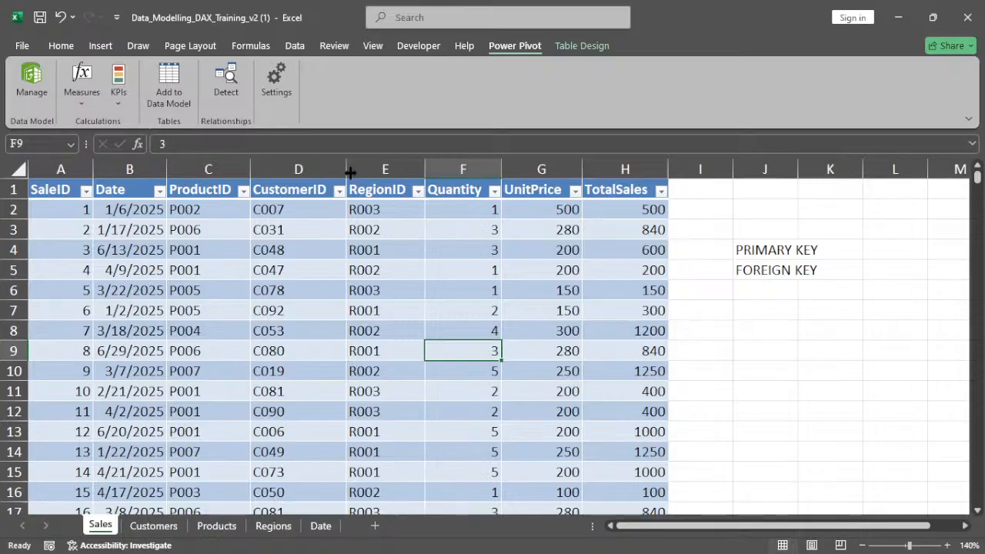
drag(345, 174, 326, 174)
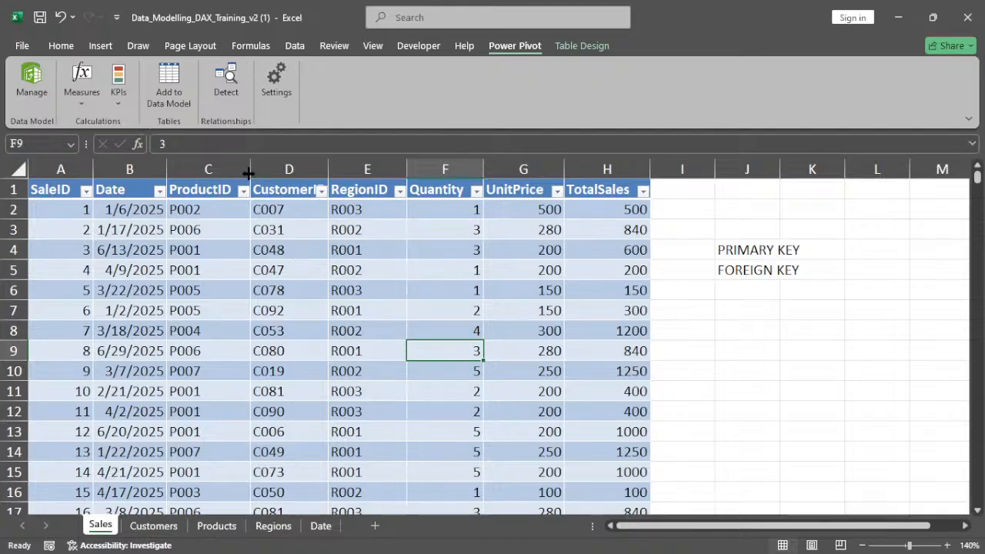
drag(248, 174, 235, 174)
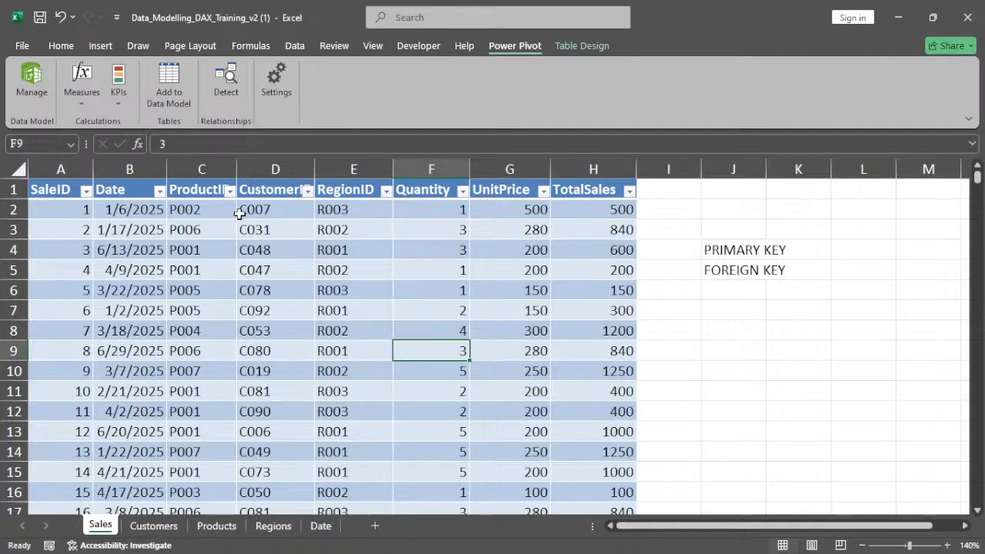
drag(392, 169, 376, 172)
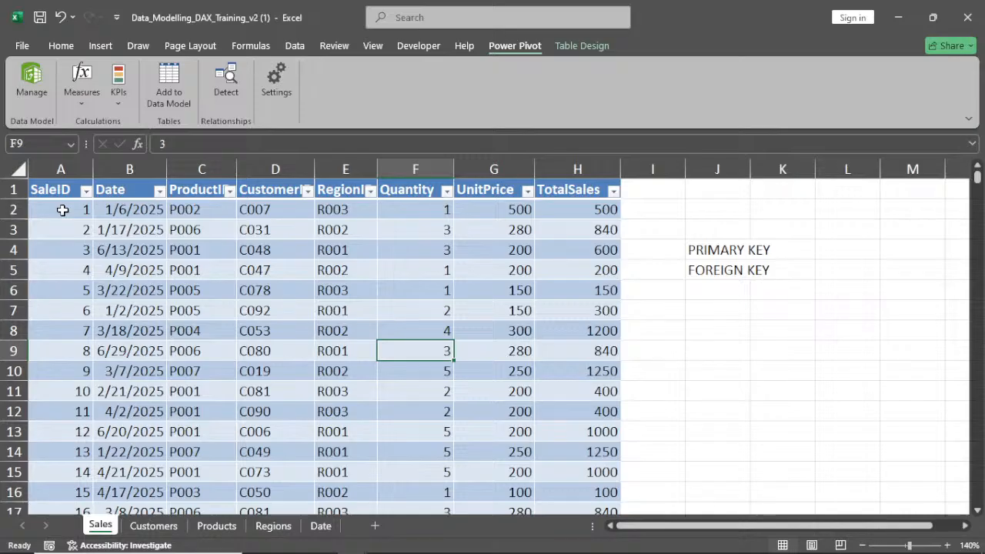
Browse down through the rows of the Sales table
scroll(62, 210, down, 2)
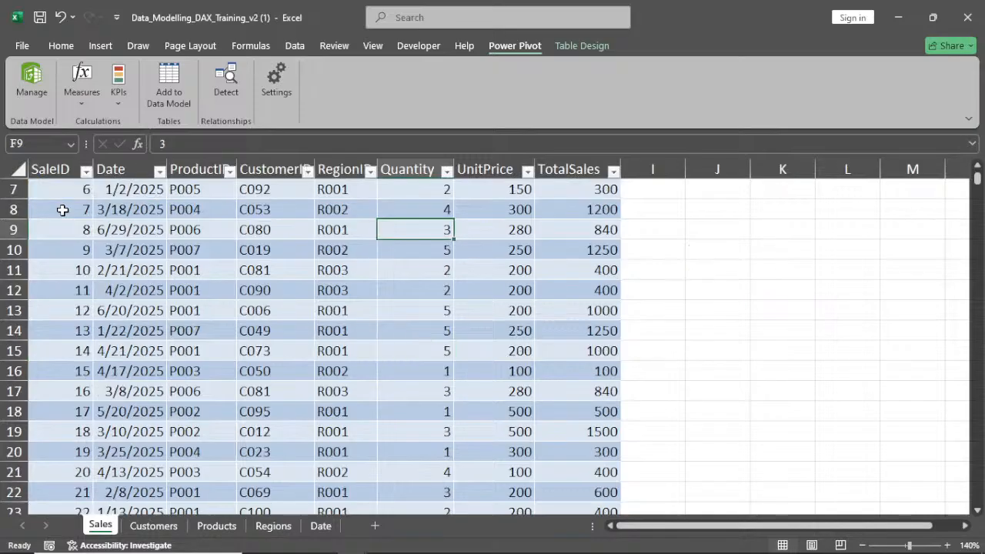
scroll(63, 210, up, 2)
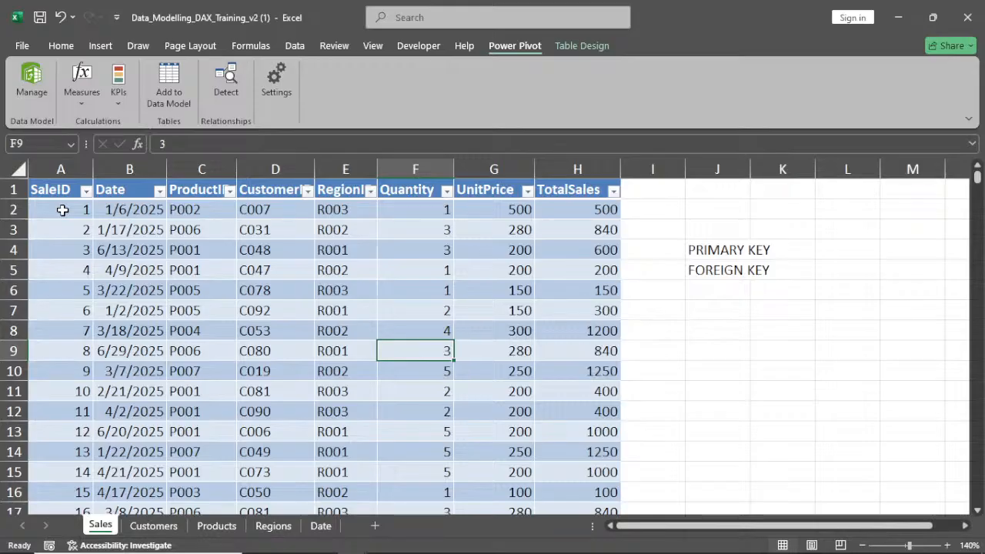
scroll(62, 210, down, 6)
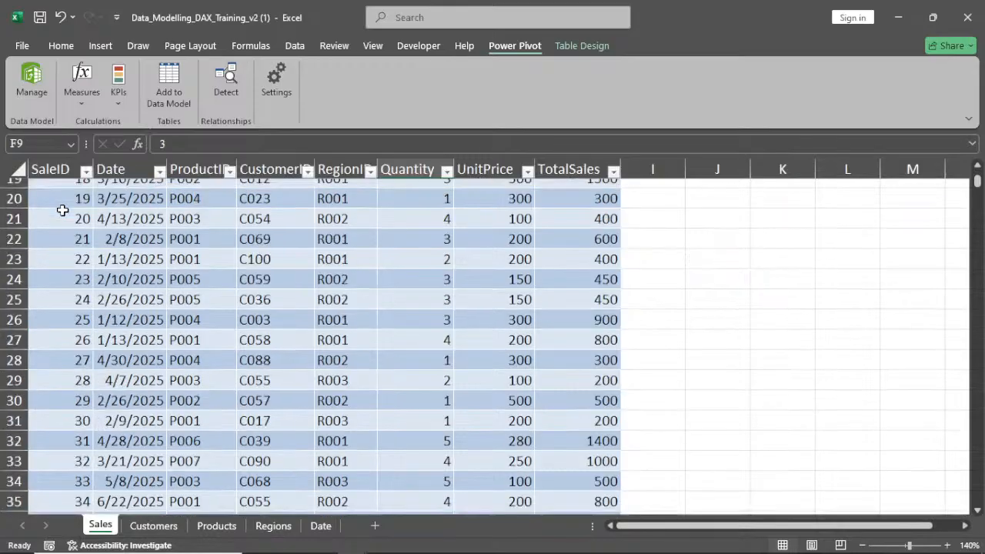
scroll(62, 210, down, 16)
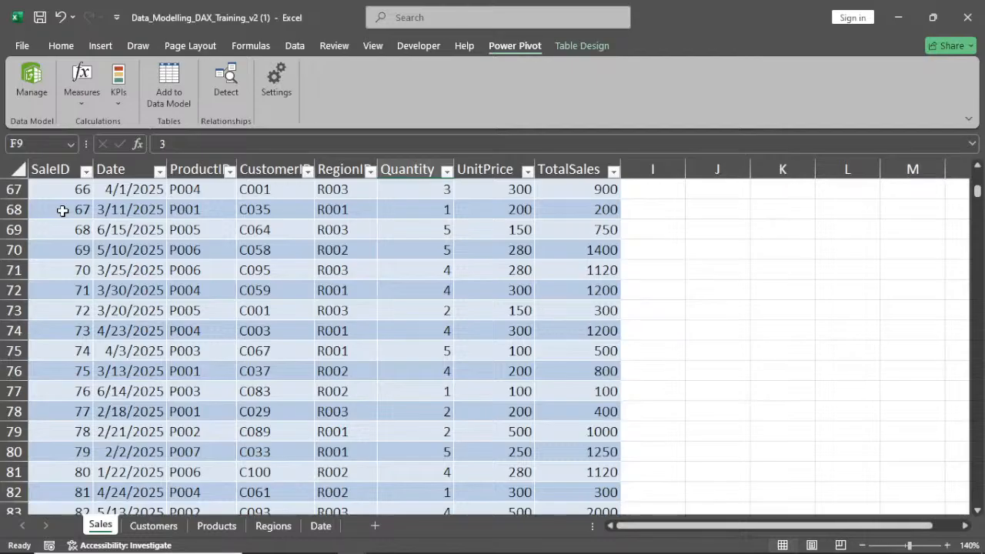
scroll(62, 210, down, 9)
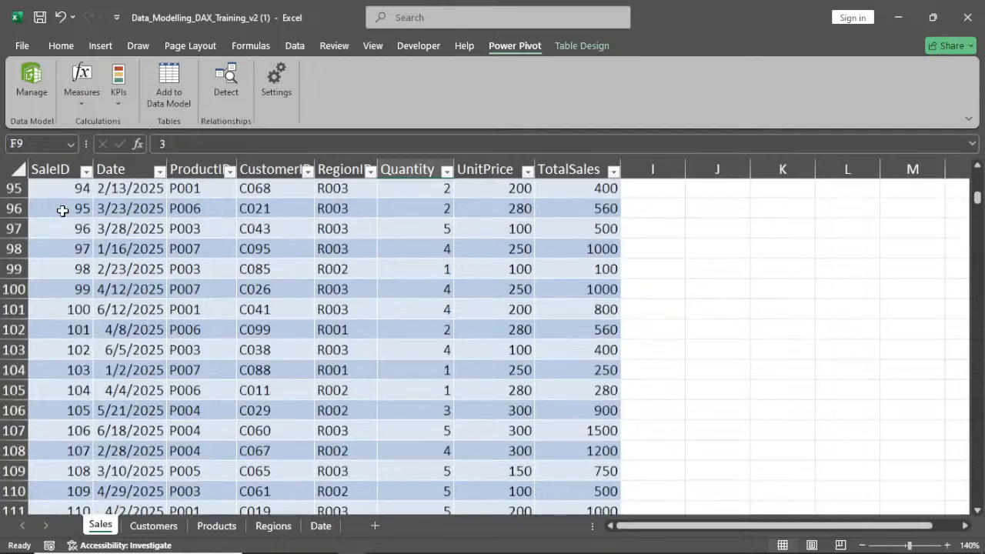
Return to the top of the Sales table and switch to the Customers sheet to review its table
scroll(62, 210, up, 12)
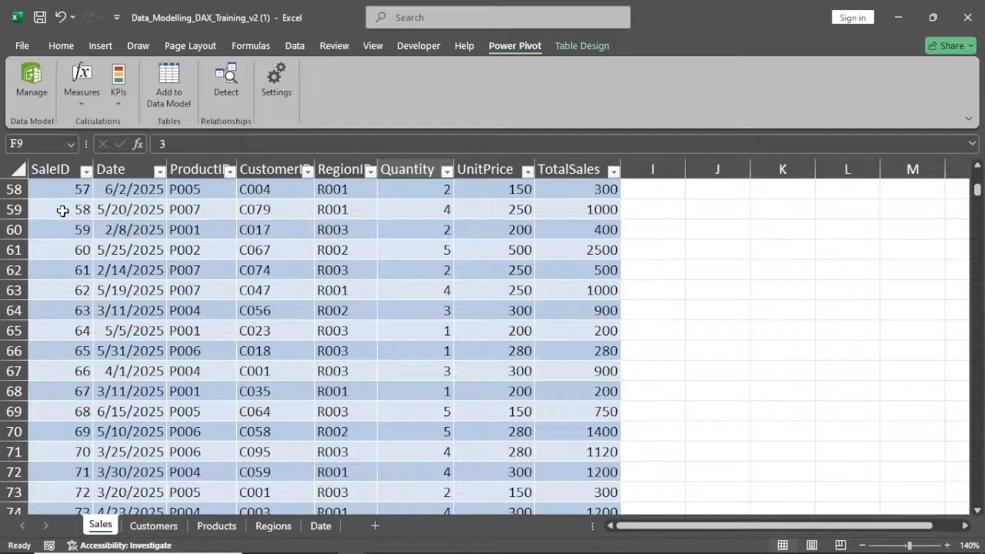
scroll(62, 210, up, 19)
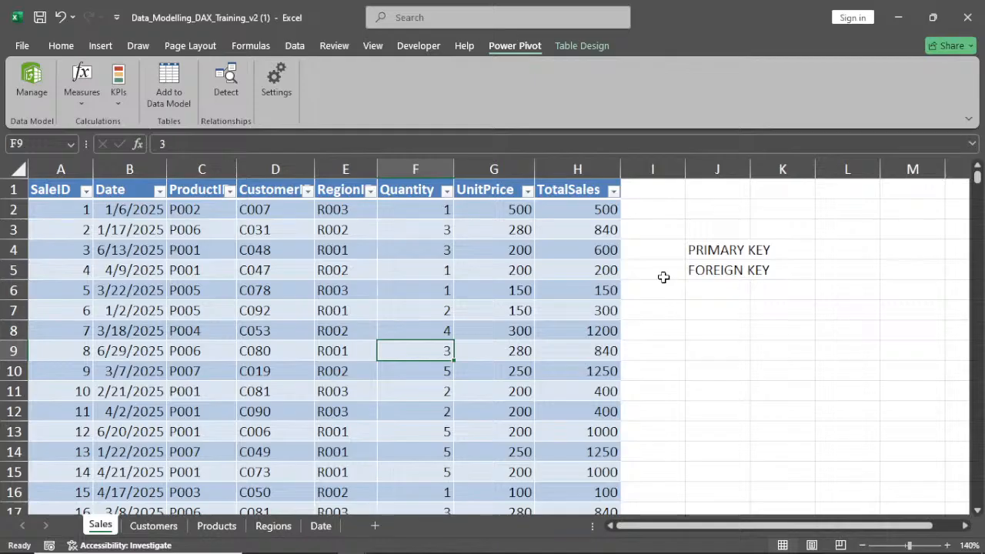
click(153, 525)
click(156, 269)
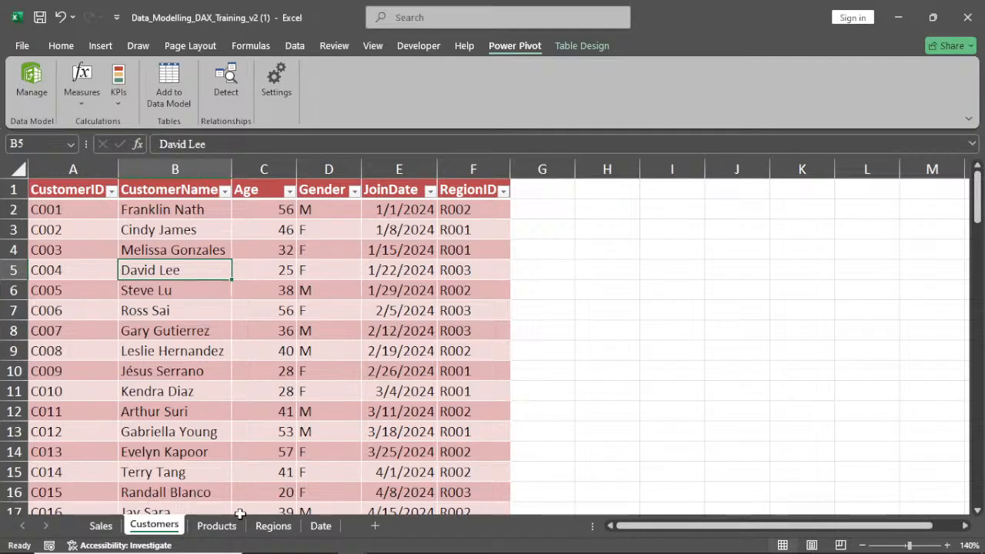
Open the Products sheet and zoom in to about 180% to review the Products table
click(217, 526)
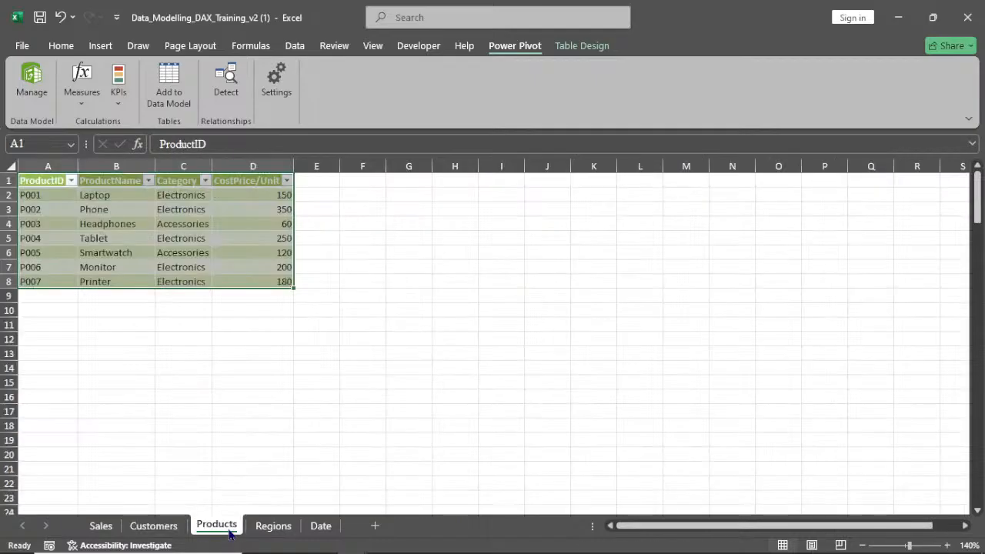
click(110, 222)
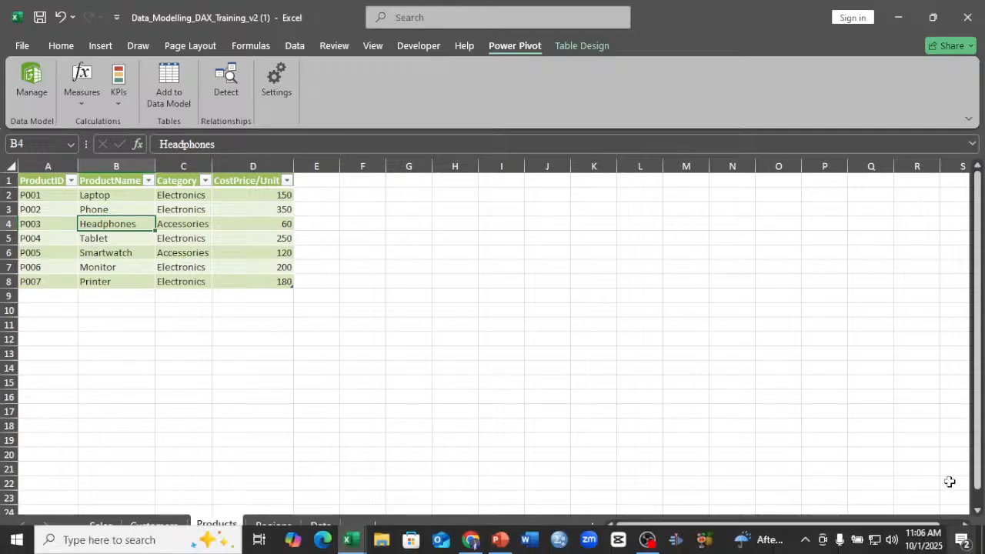
click(947, 544)
click(948, 545)
click(947, 545)
click(947, 545)
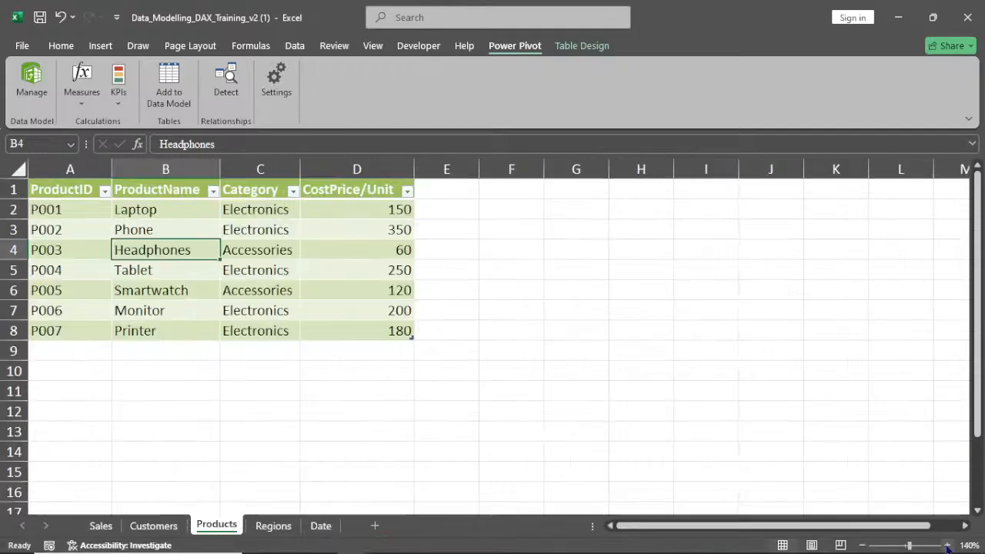
click(947, 545)
click(947, 545)
click(947, 545)
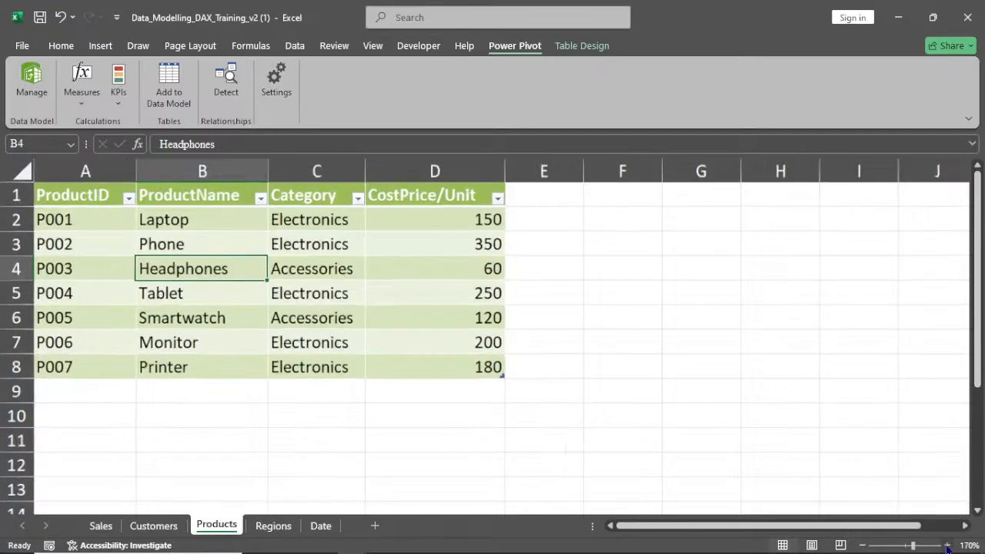
click(947, 545)
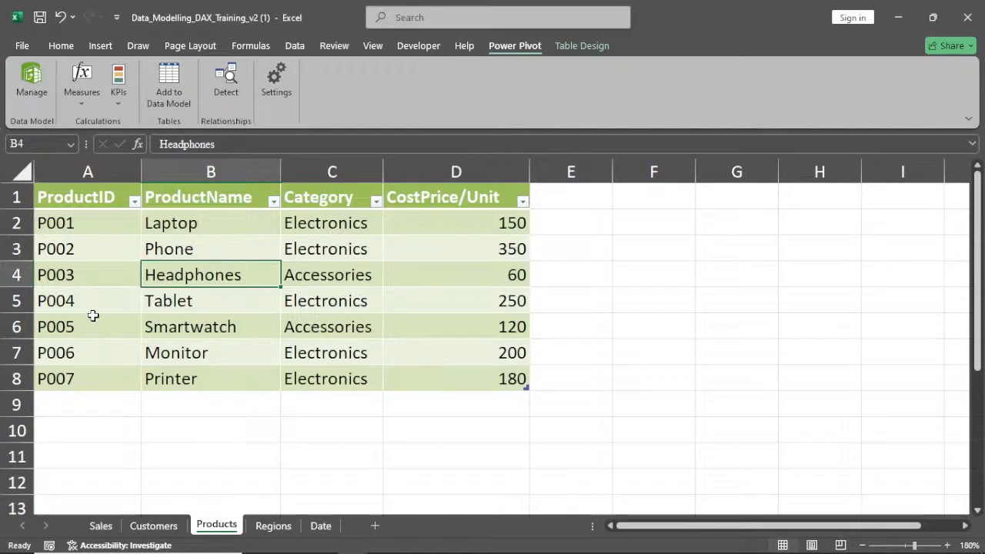
Review the Regions and Date tables, zooming each sheet in for readability
click(272, 526)
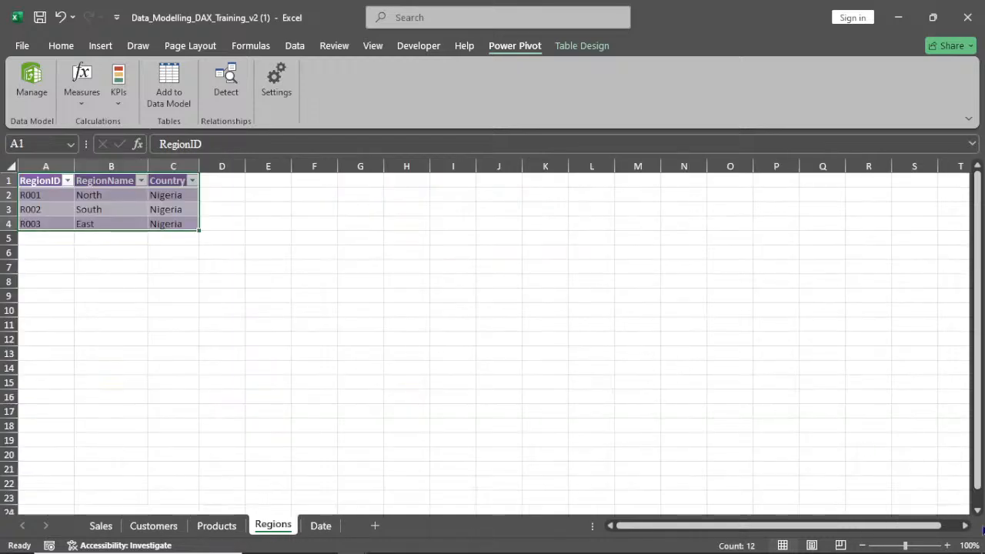
click(947, 546)
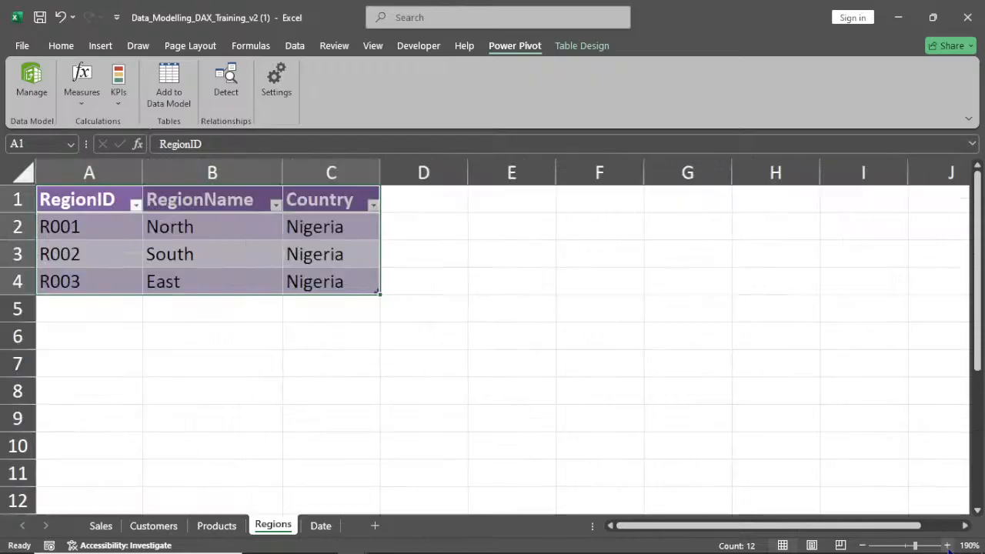
click(333, 525)
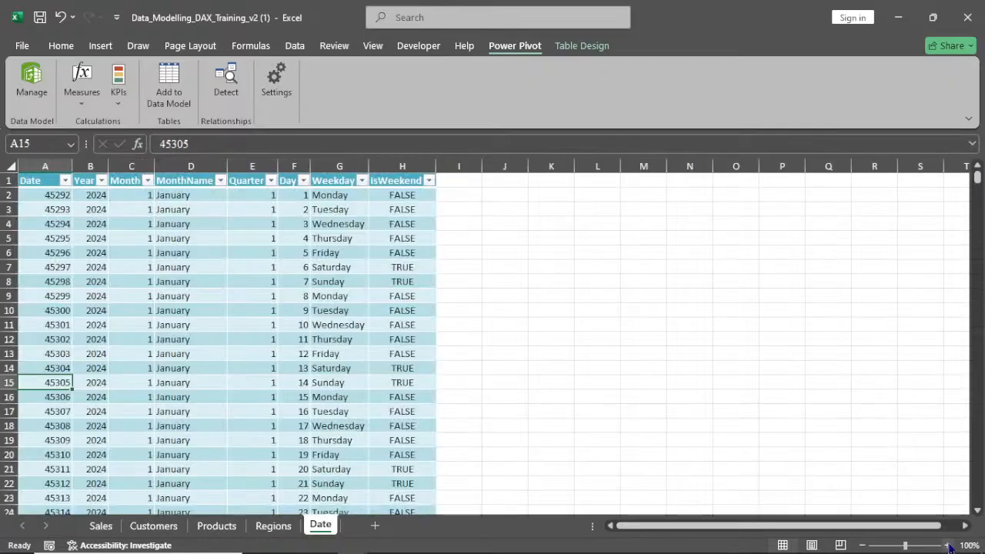
click(948, 545)
click(948, 544)
click(948, 545)
click(948, 545)
click(948, 545)
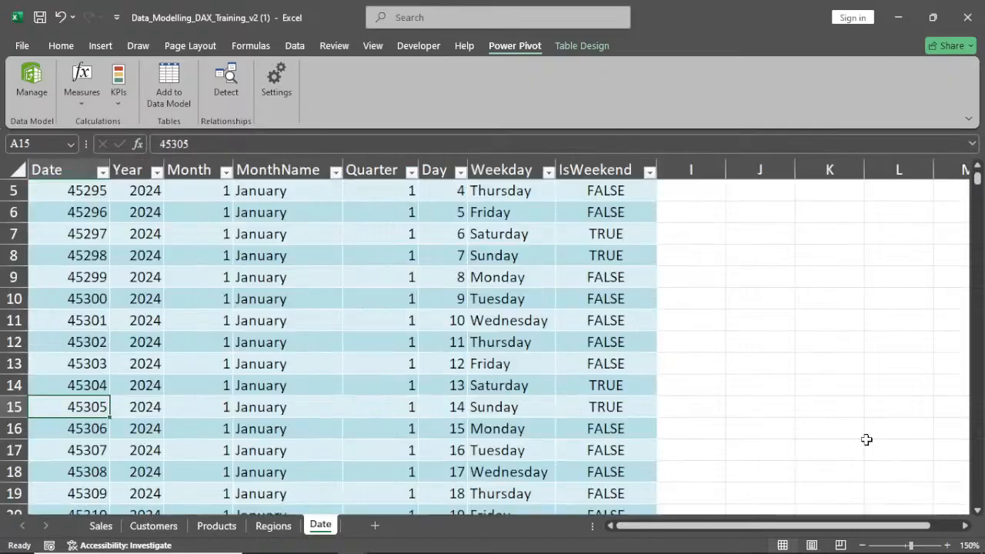
scroll(867, 438, up, 2)
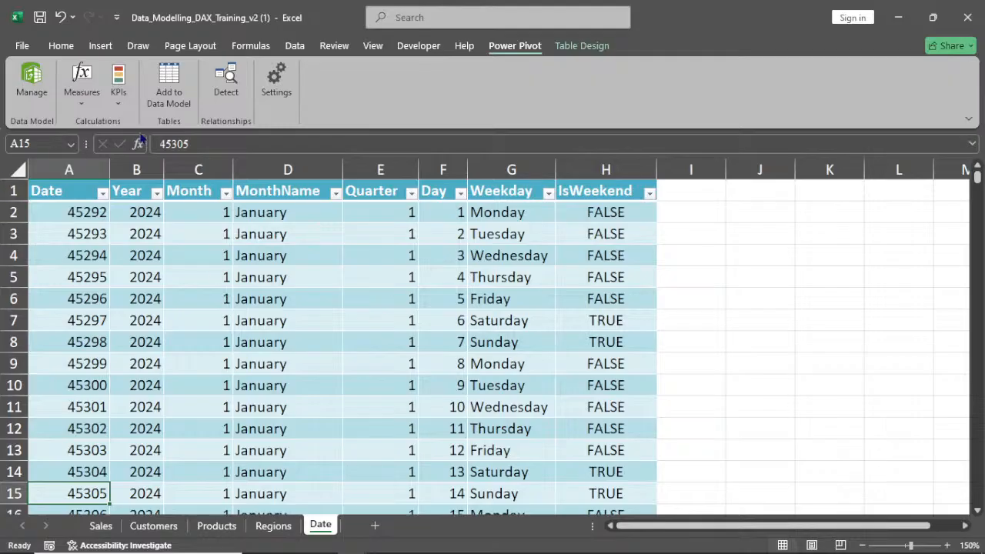
Apply the Date number format to the Date column of the Date table
click(73, 170)
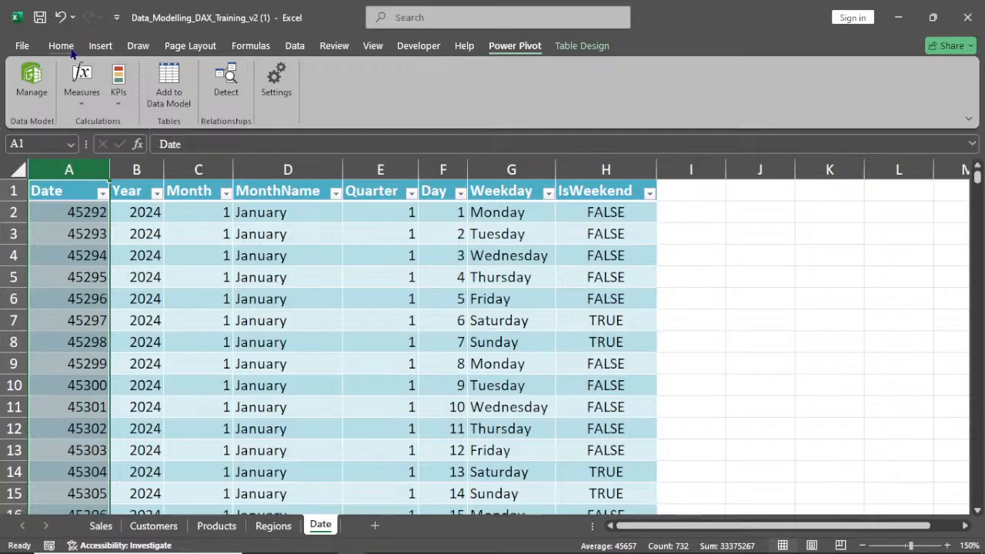
click(62, 46)
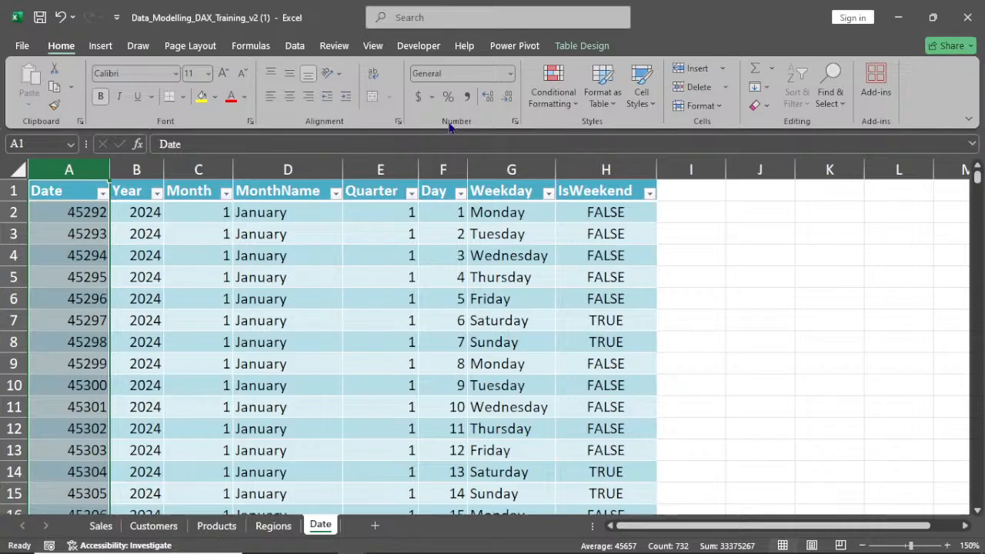
click(504, 73)
click(473, 238)
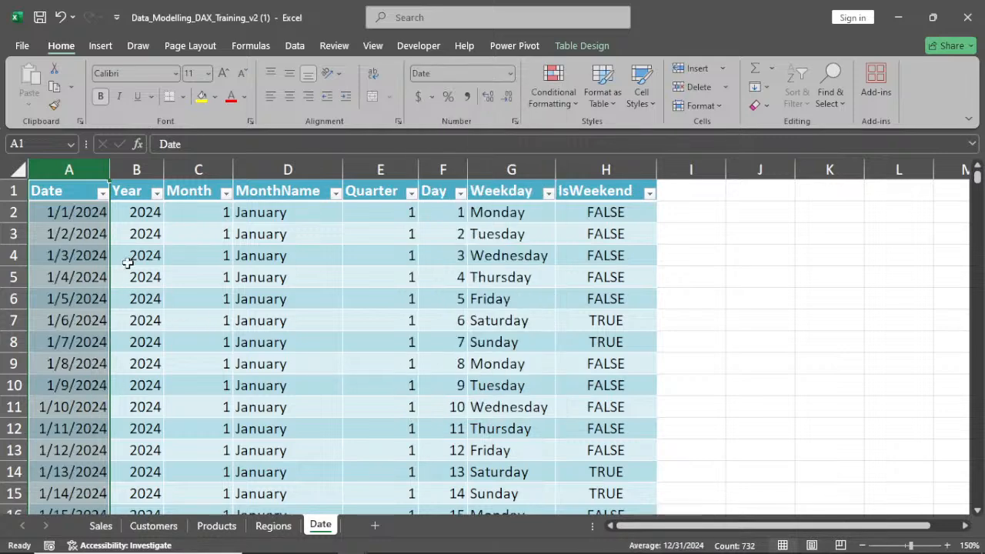
scroll(128, 262, down, 2)
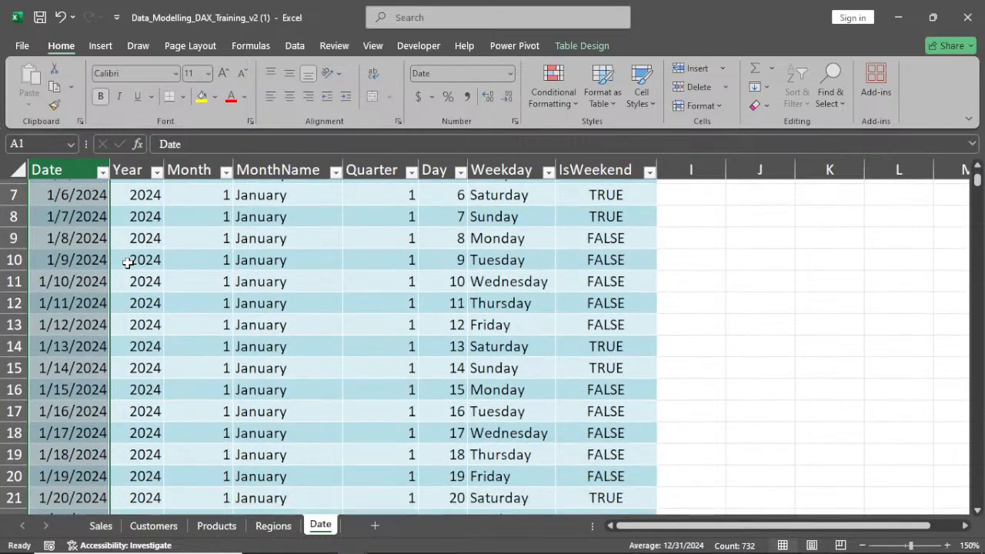
scroll(127, 262, up, 2)
click(128, 258)
Widen the CustomerID column of the Sales table so its full header shows
click(100, 526)
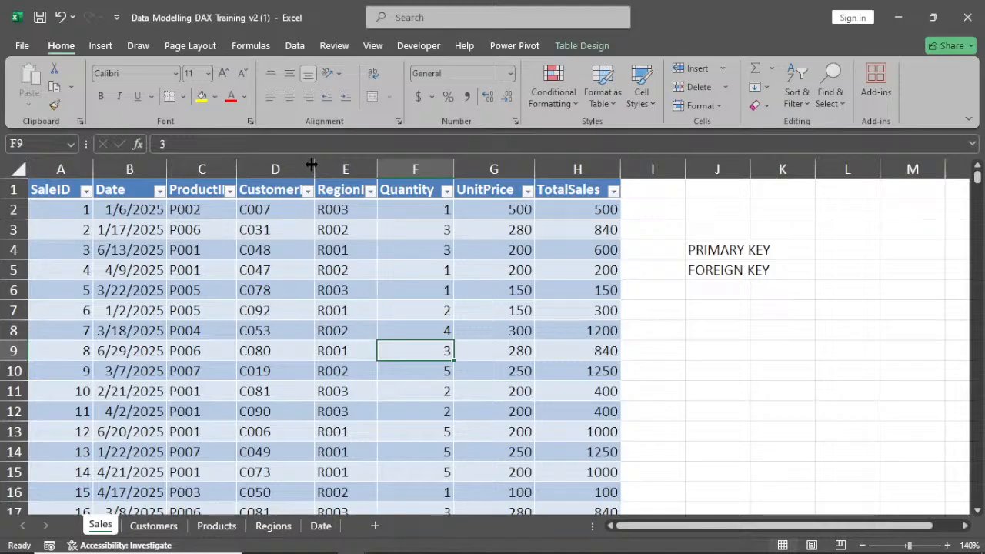
drag(312, 165, 321, 164)
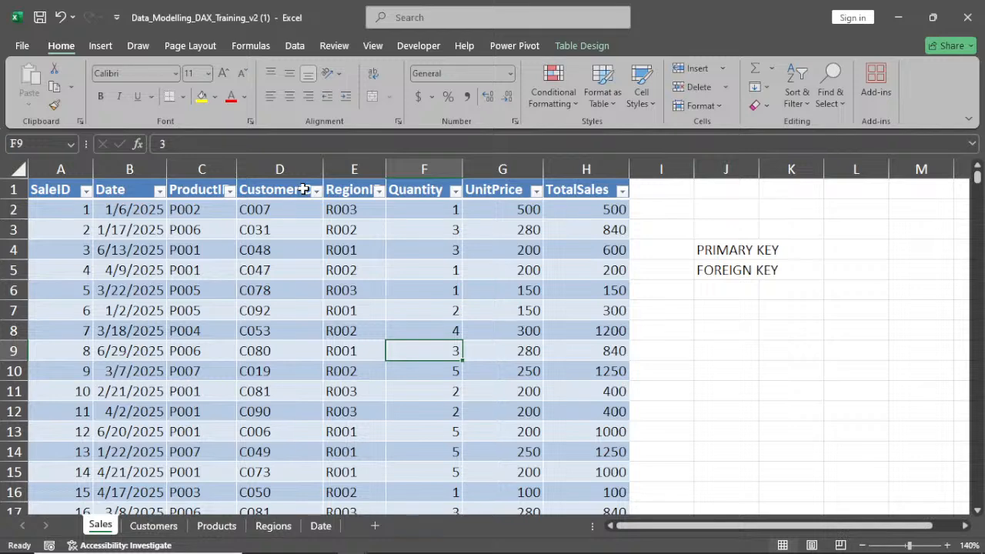
click(153, 526)
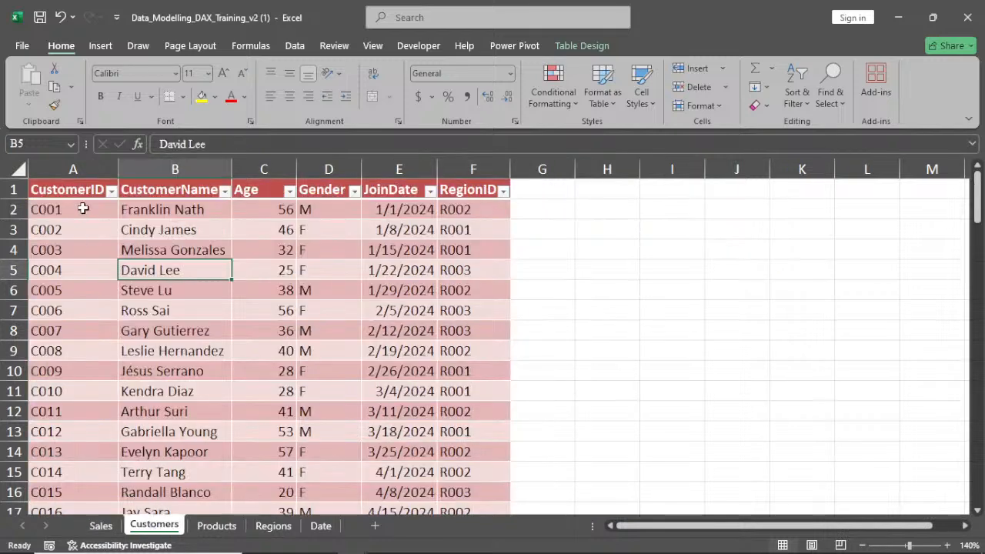
click(103, 527)
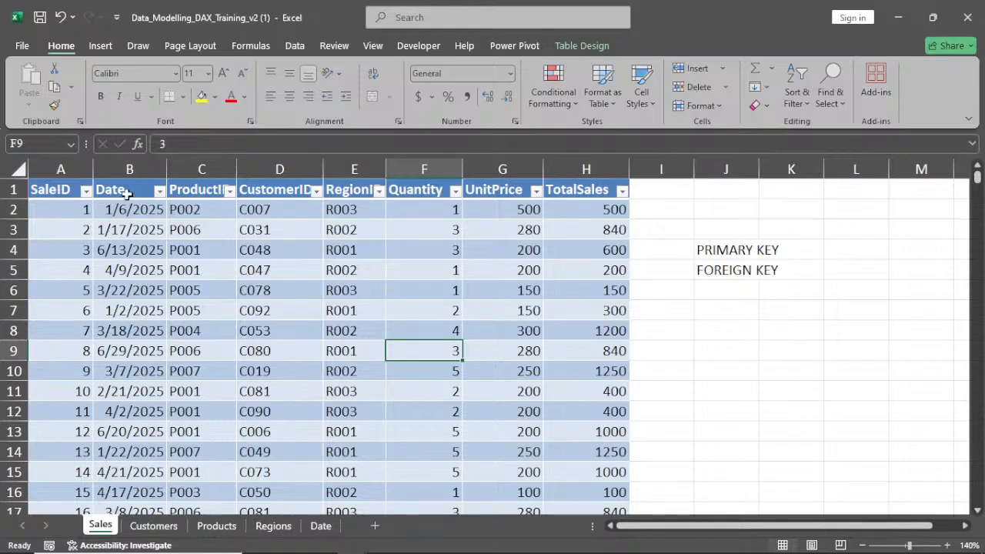
Switch to the Power Pivot window and open the Diagram View of the data model
click(320, 525)
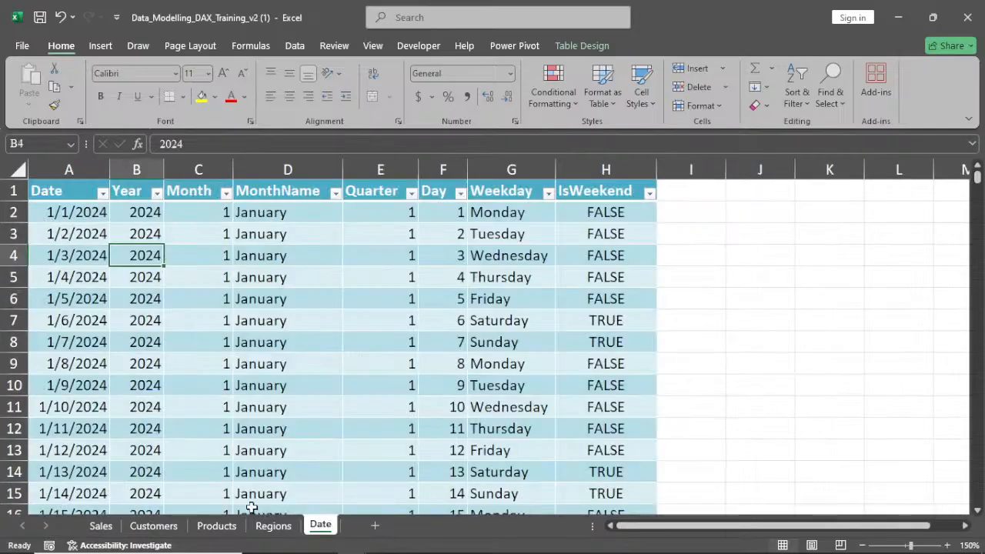
click(99, 526)
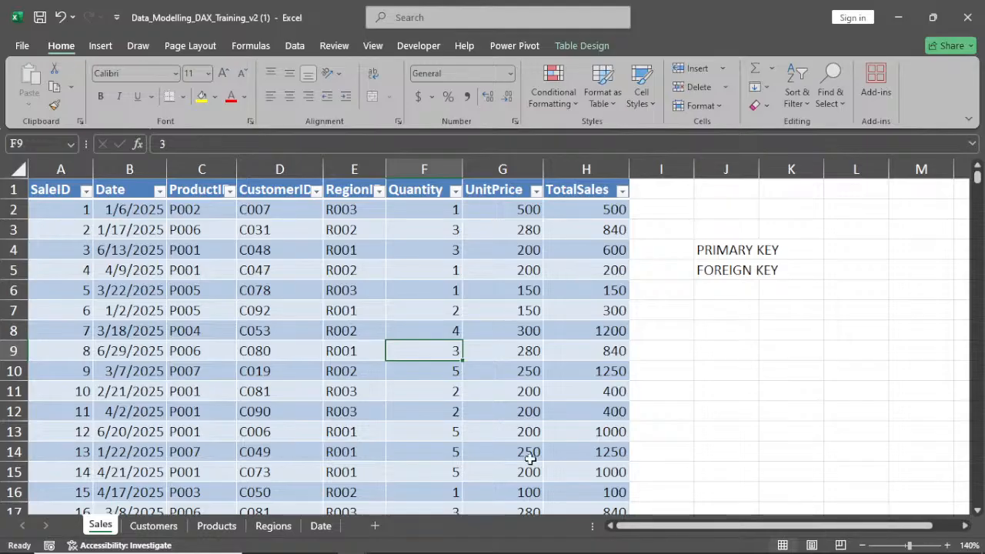
mouse_move(422, 494)
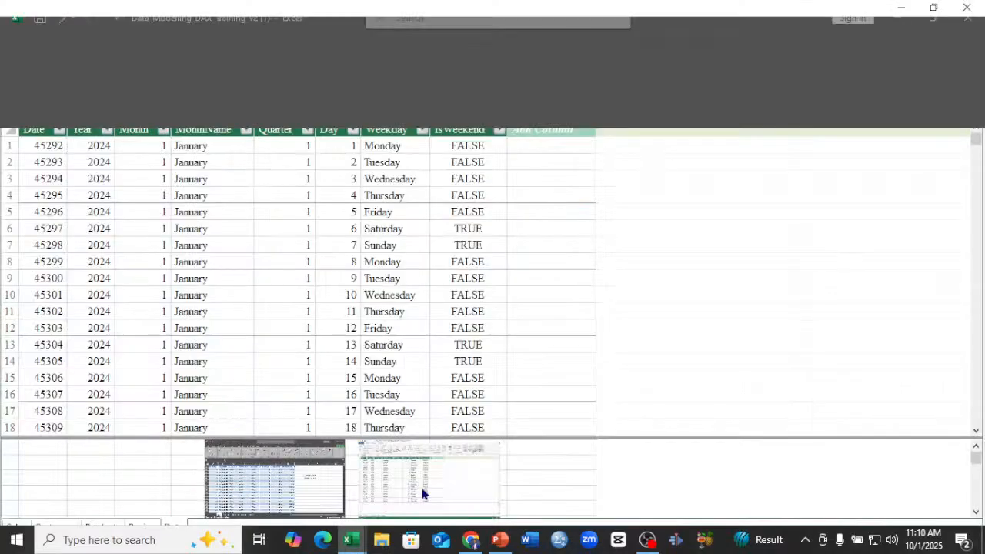
click(420, 484)
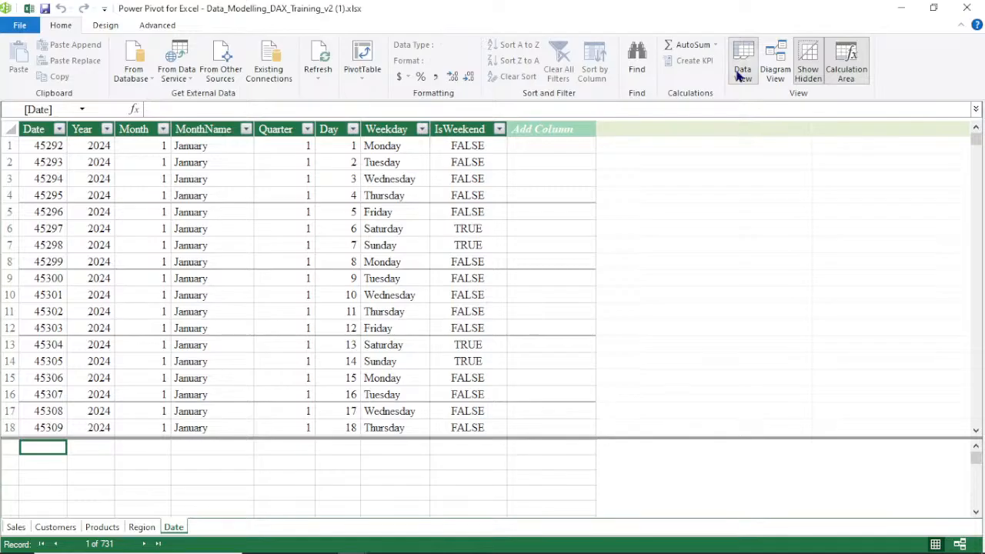
click(776, 70)
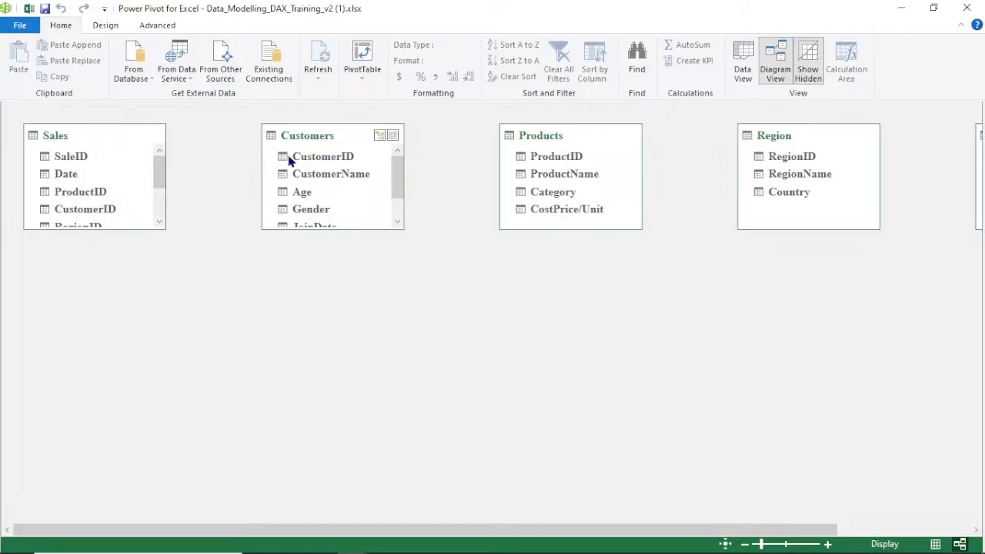
Enlarge the Sales and Customers tables to show all fields and line up Customers, Products and Region beside Sales
drag(54, 230, 39, 312)
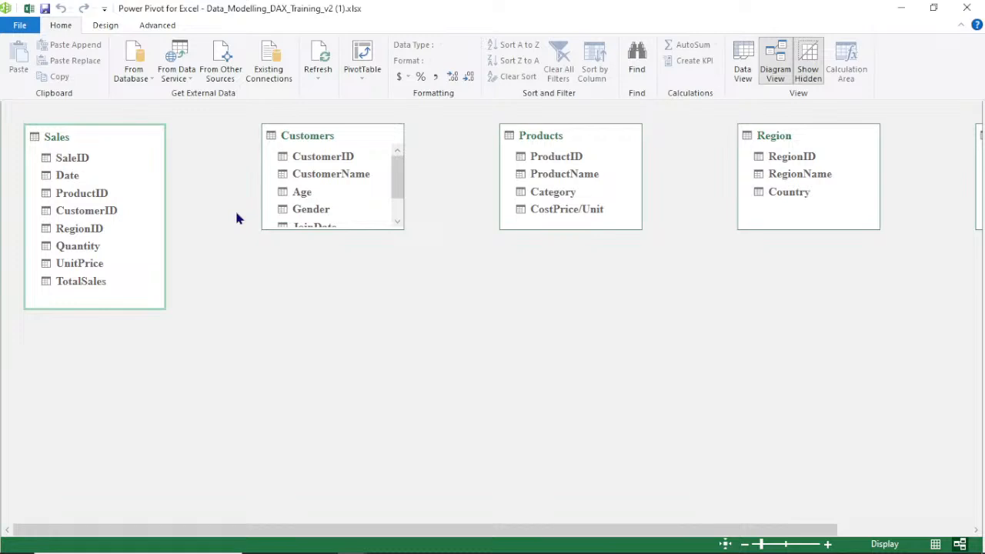
drag(308, 230, 308, 276)
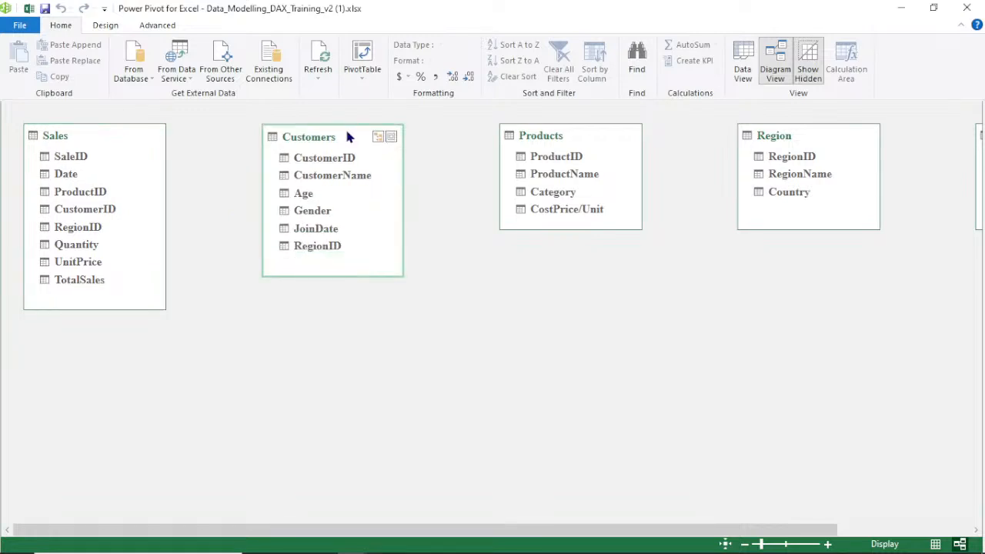
drag(346, 133, 271, 135)
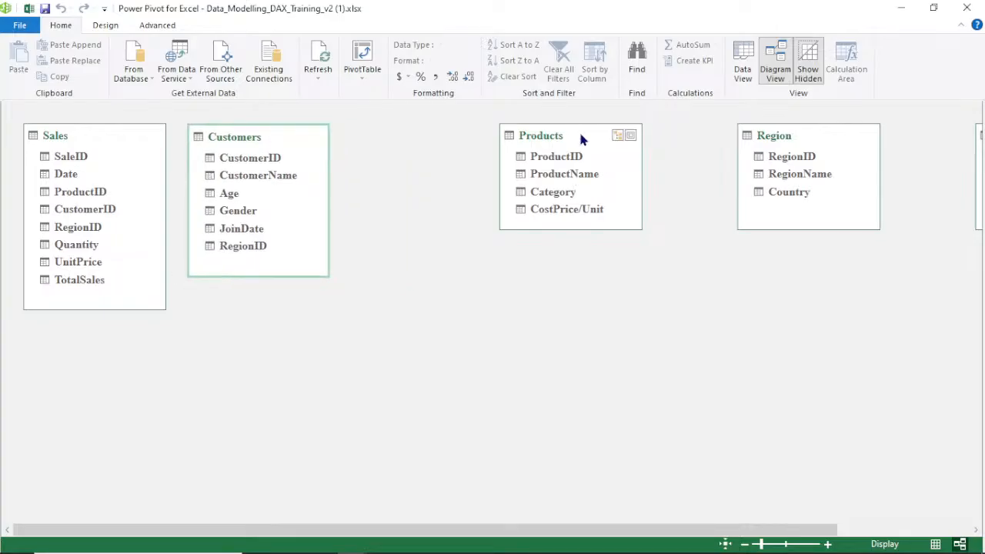
drag(583, 138, 438, 139)
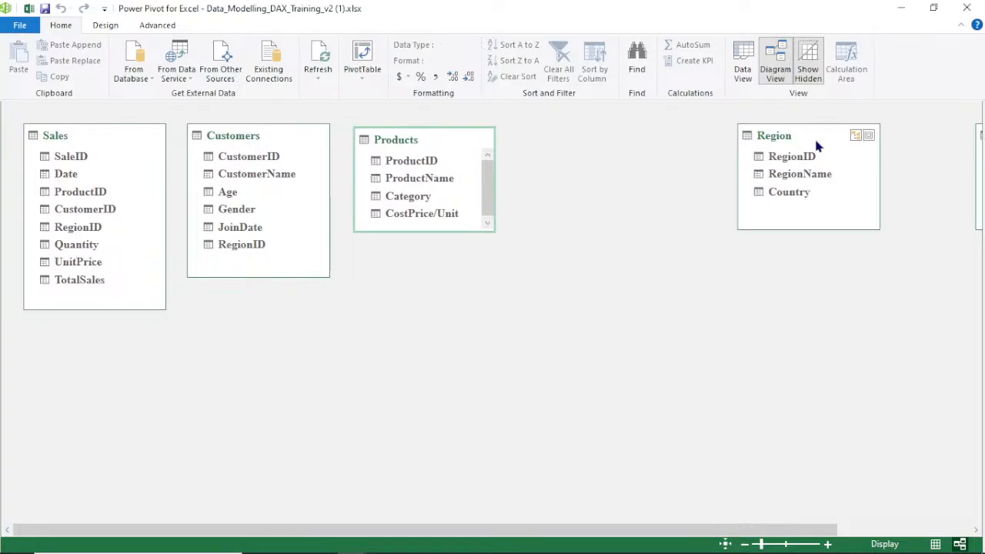
drag(817, 147, 597, 146)
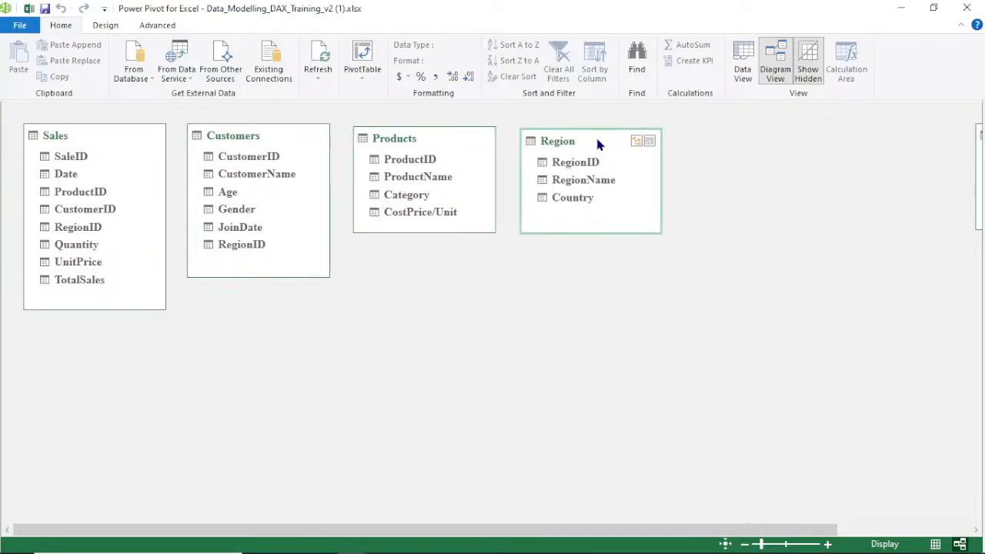
Move the Date table next to Region and enlarge it to show all its fields
mouse_move(796, 537)
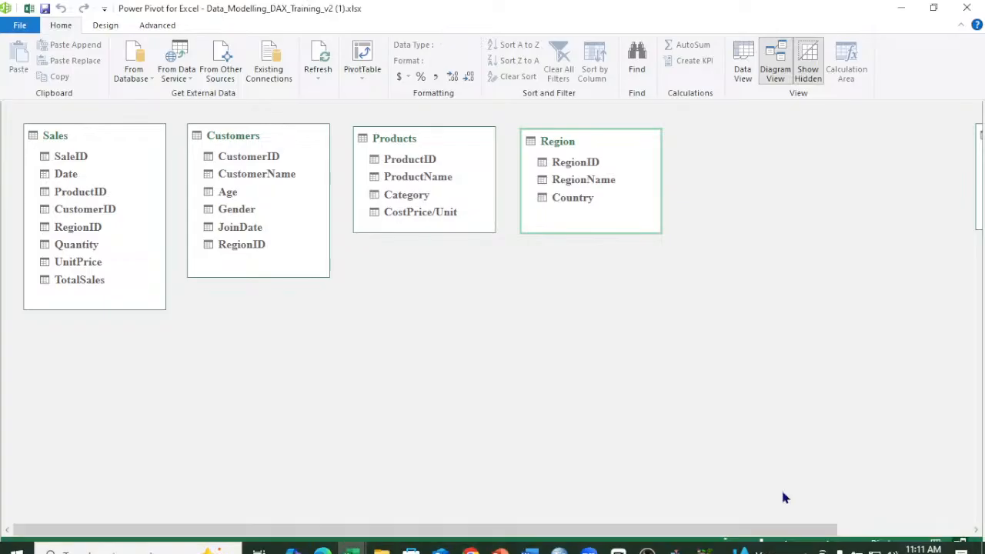
drag(785, 530, 921, 529)
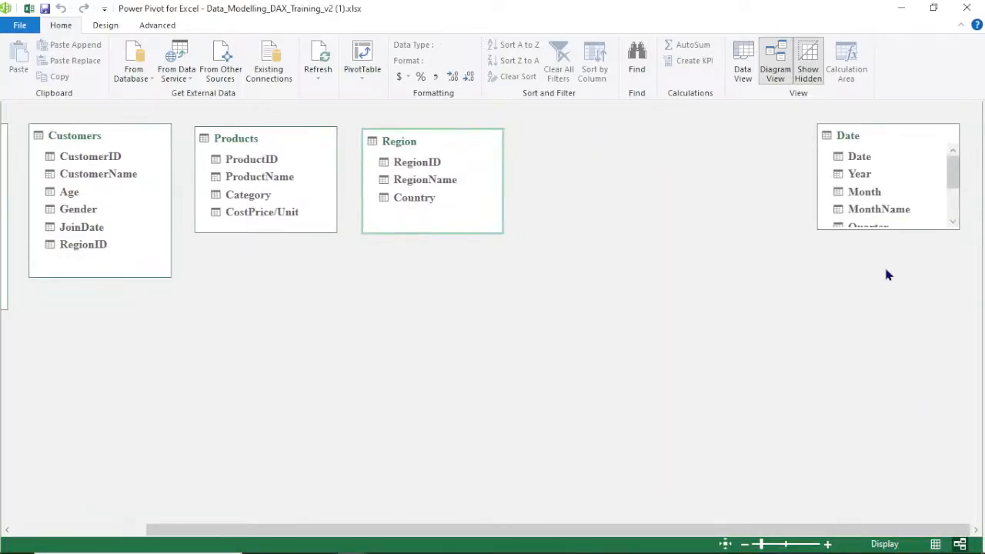
drag(900, 137, 608, 147)
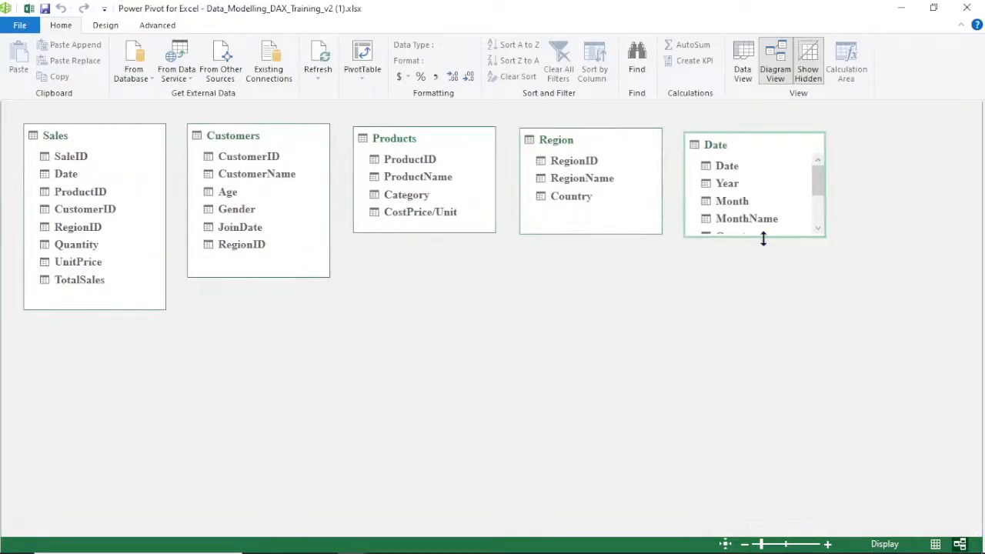
drag(762, 236, 759, 335)
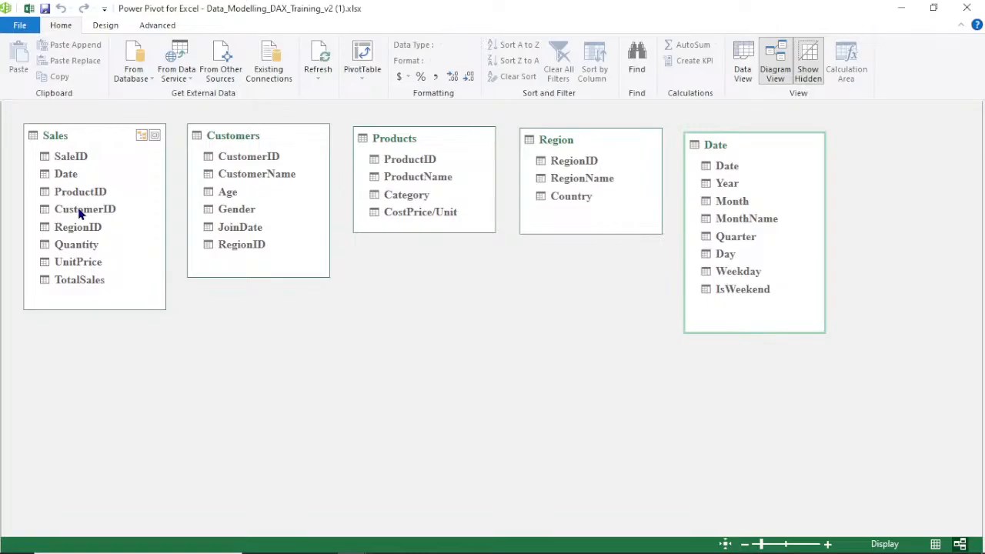
Try to relate Sales CustomerID to Customers CustomerID in the diagram
drag(79, 214, 226, 155)
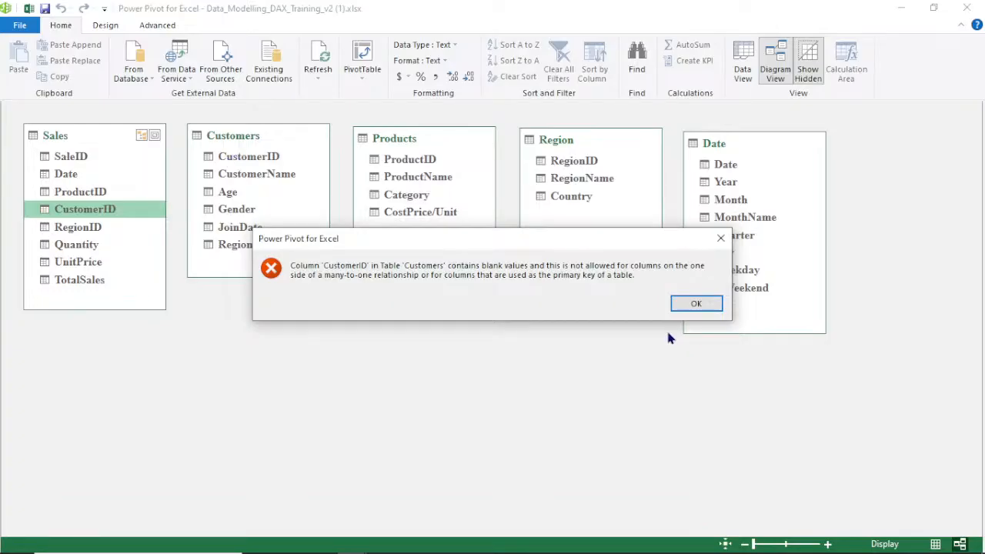
click(721, 240)
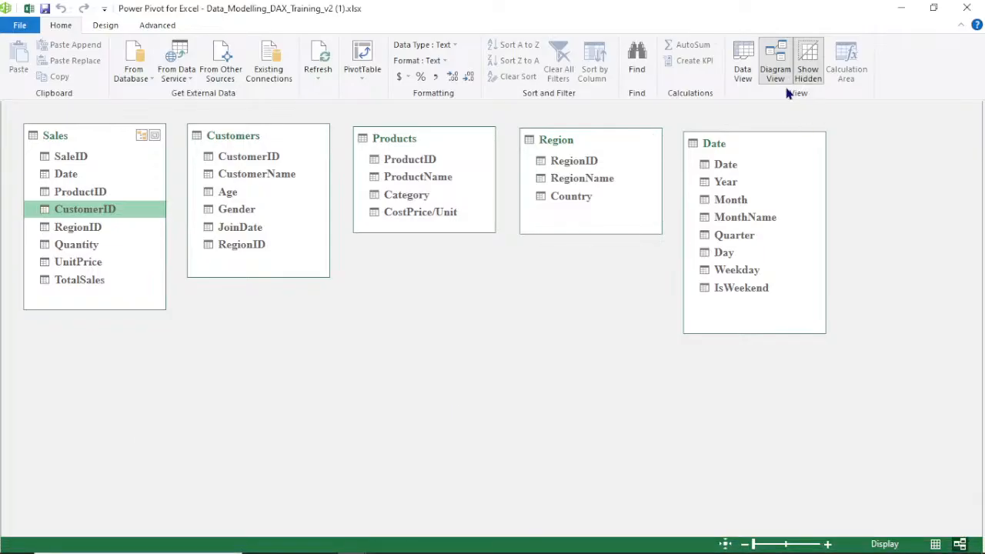
Return to the workbook and inspect the Sales table's CustomerID filter list for blank entries
click(744, 69)
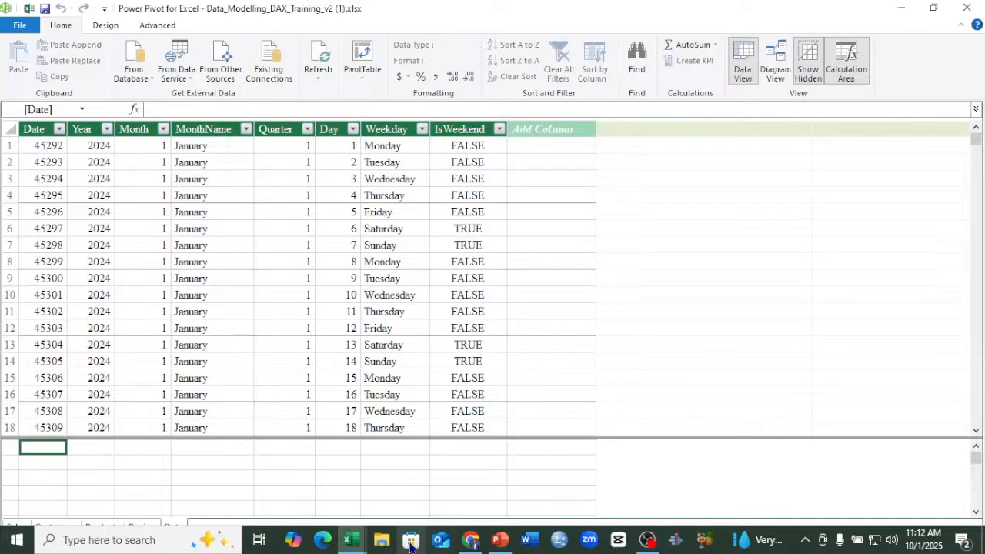
mouse_move(348, 541)
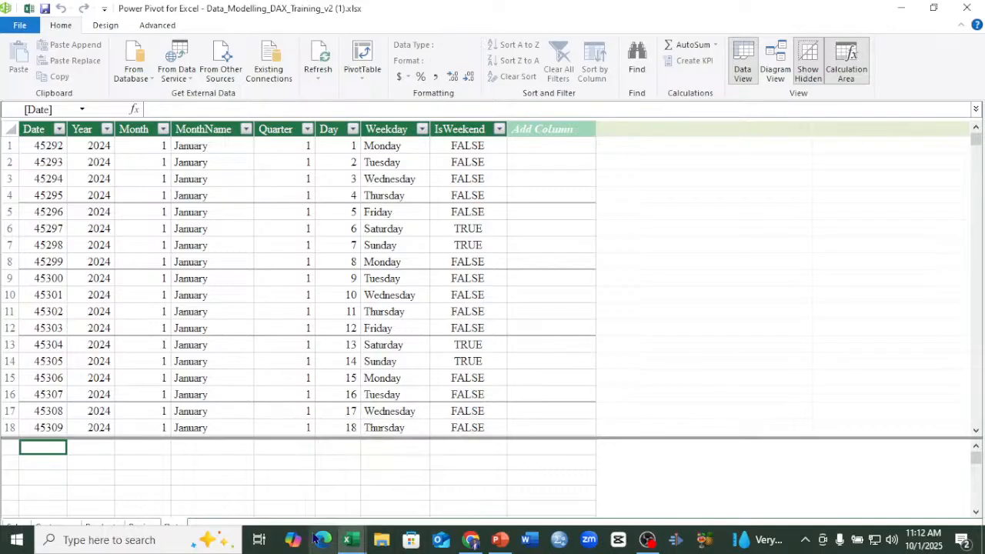
mouse_move(347, 539)
click(328, 494)
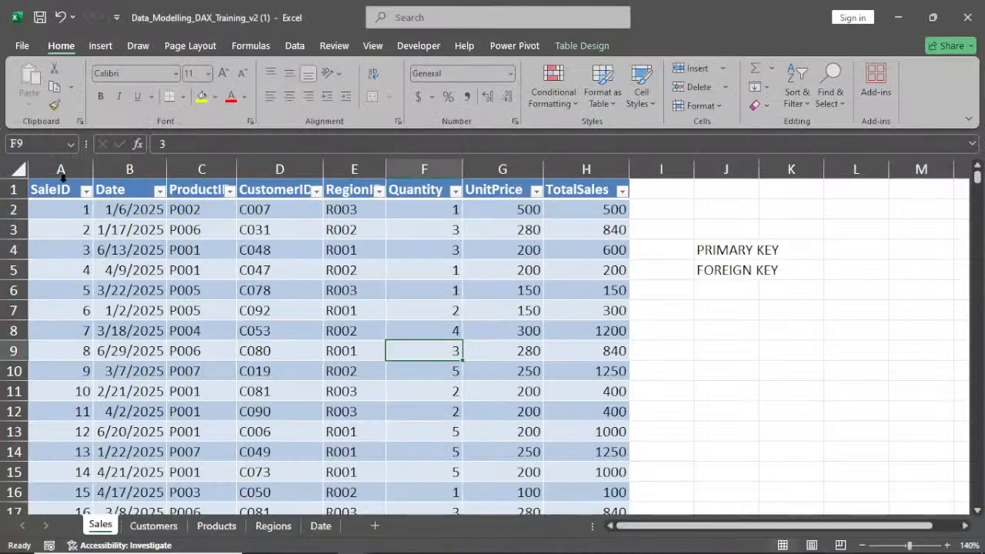
click(316, 190)
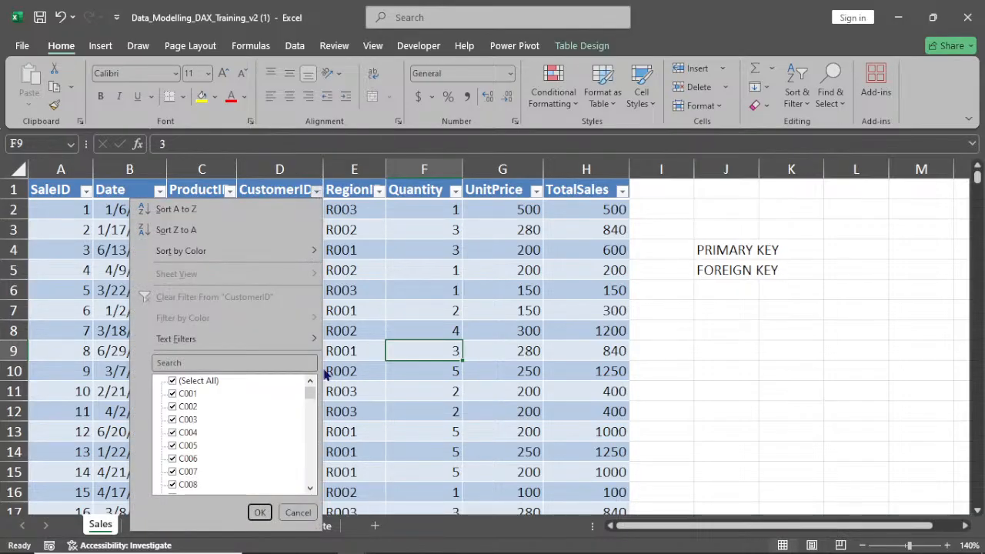
click(311, 489)
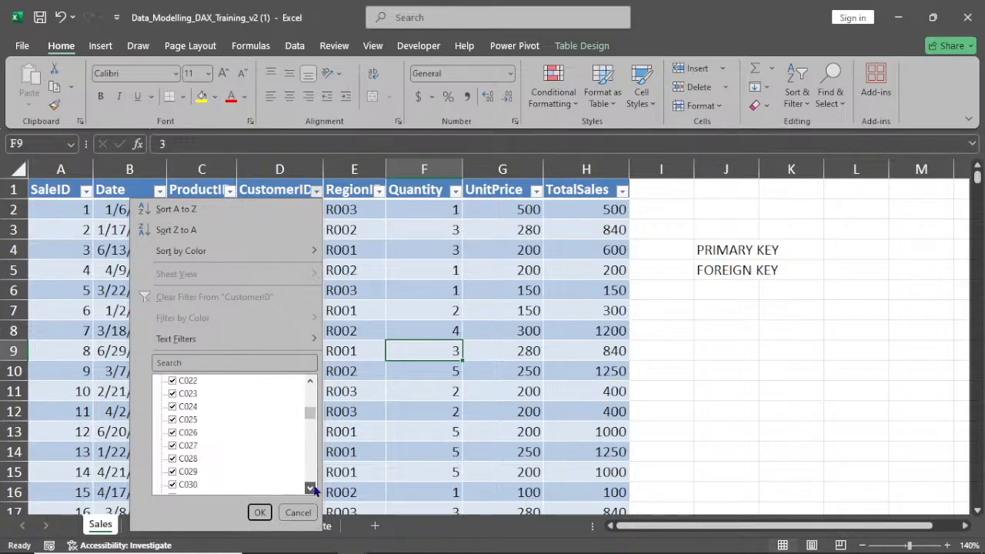
drag(311, 489, 314, 496)
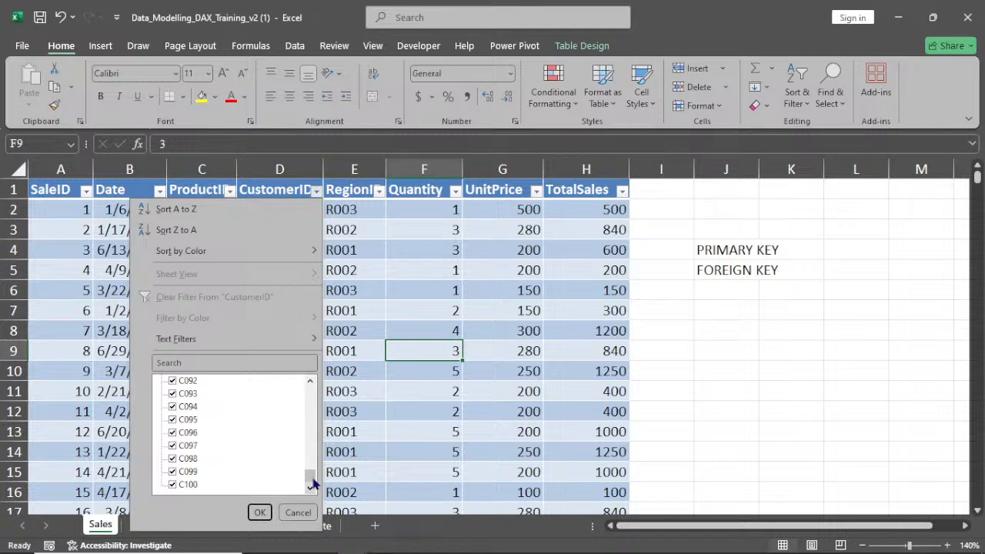
click(260, 513)
Filter the Customers table's CustomerID column to exclude blank rows
click(154, 524)
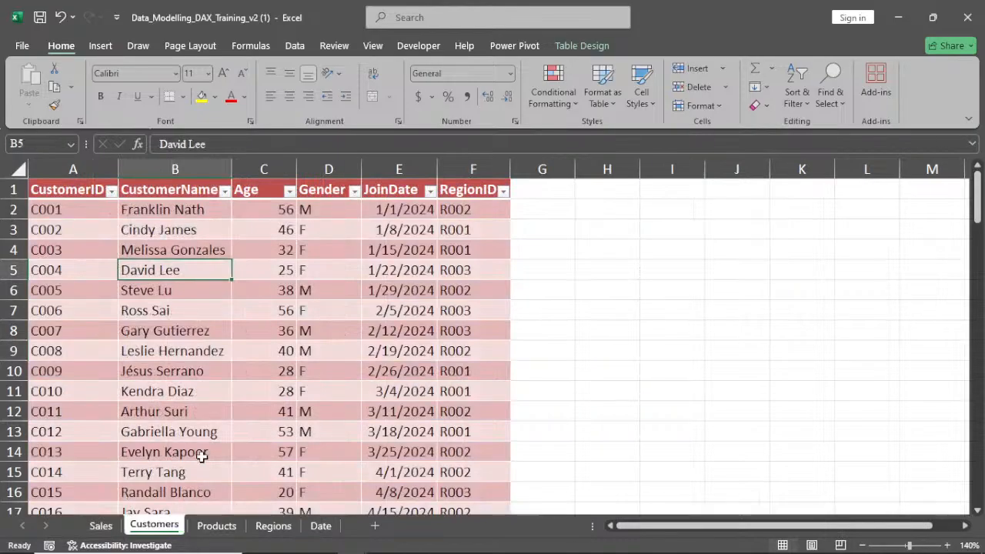
click(112, 192)
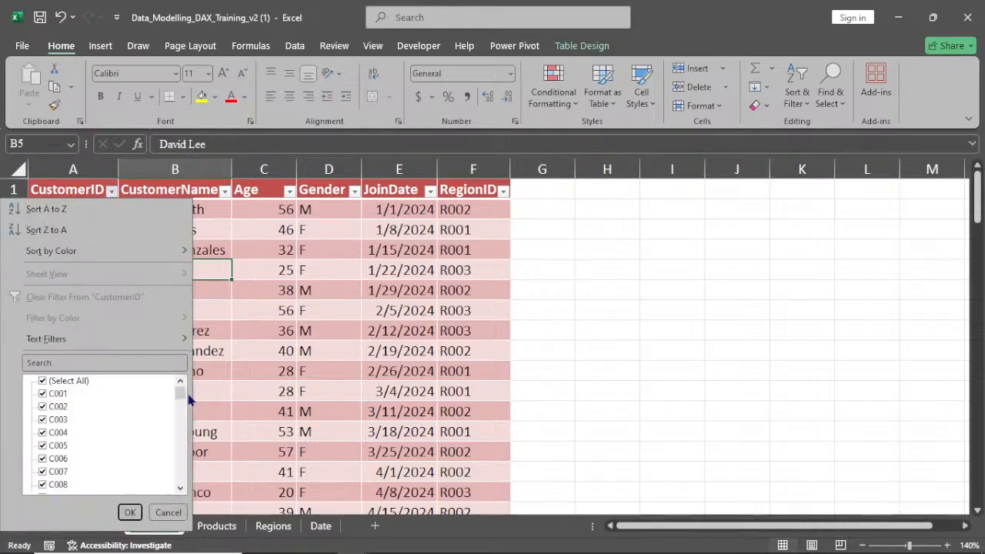
drag(180, 394, 174, 477)
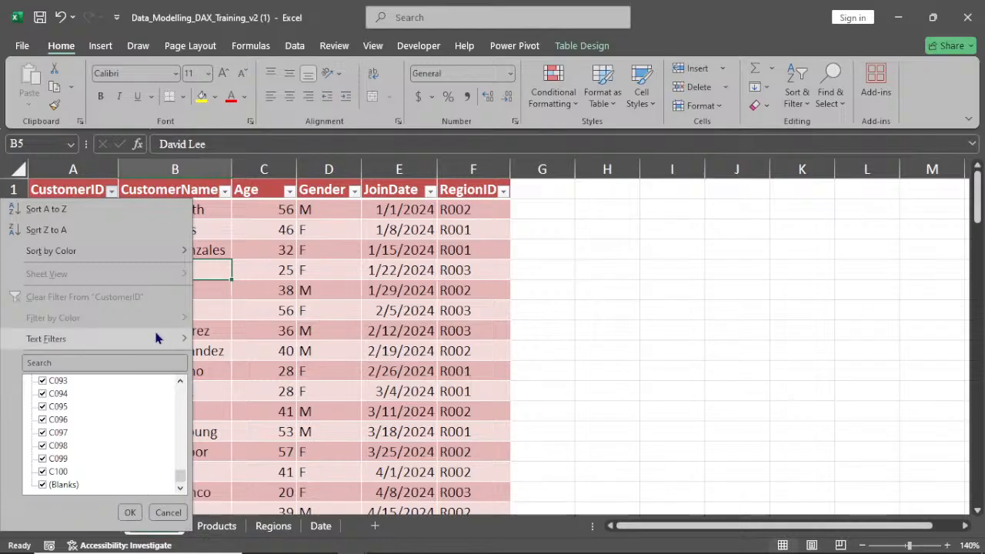
click(44, 485)
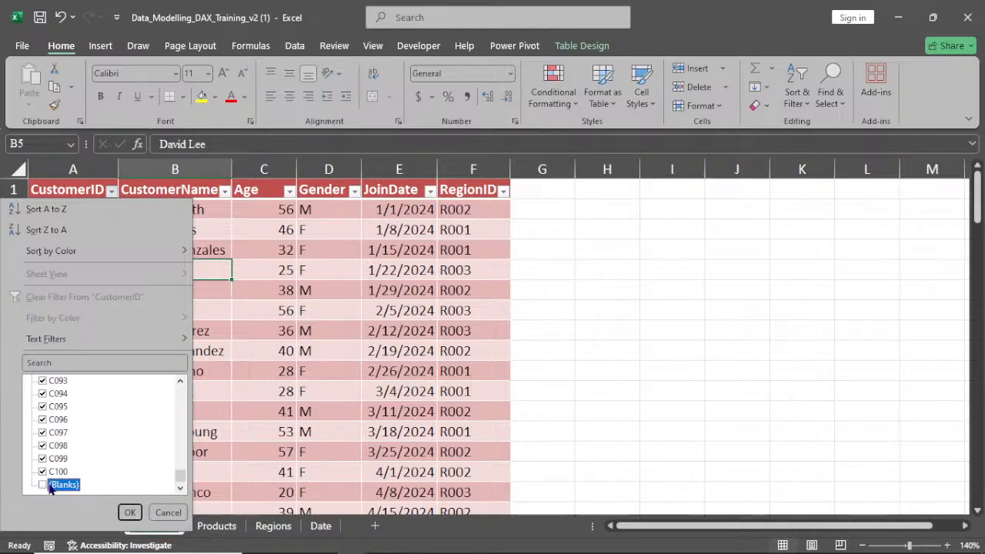
click(131, 512)
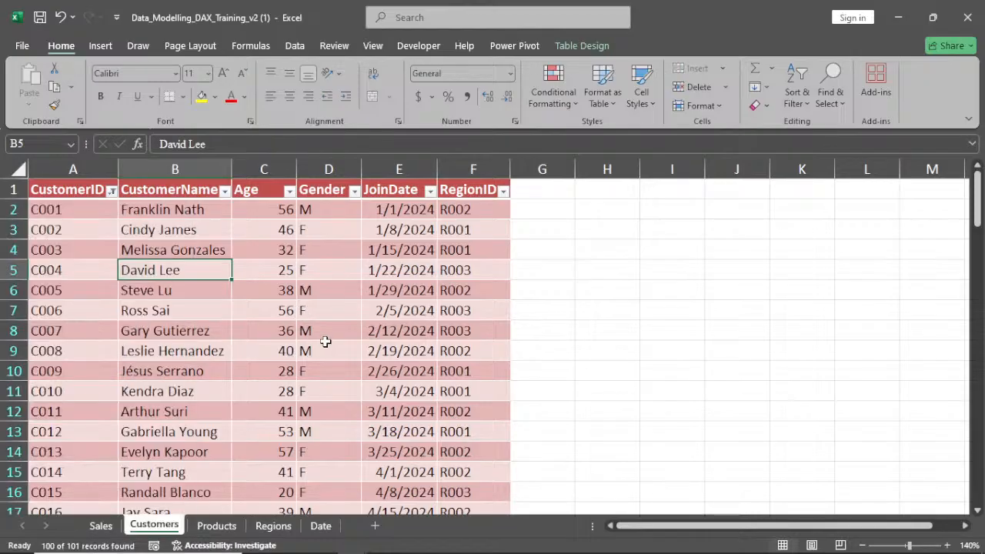
click(315, 391)
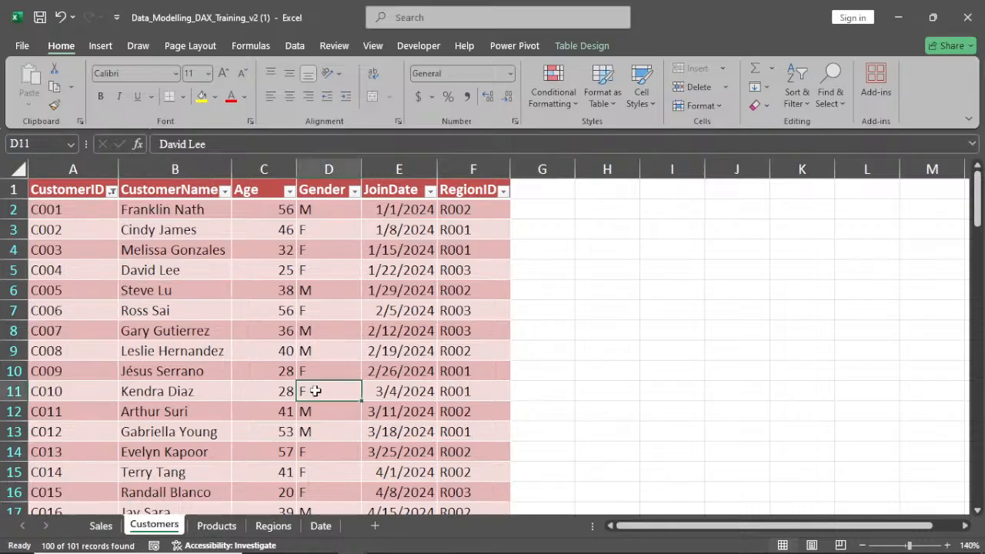
right_click(316, 392)
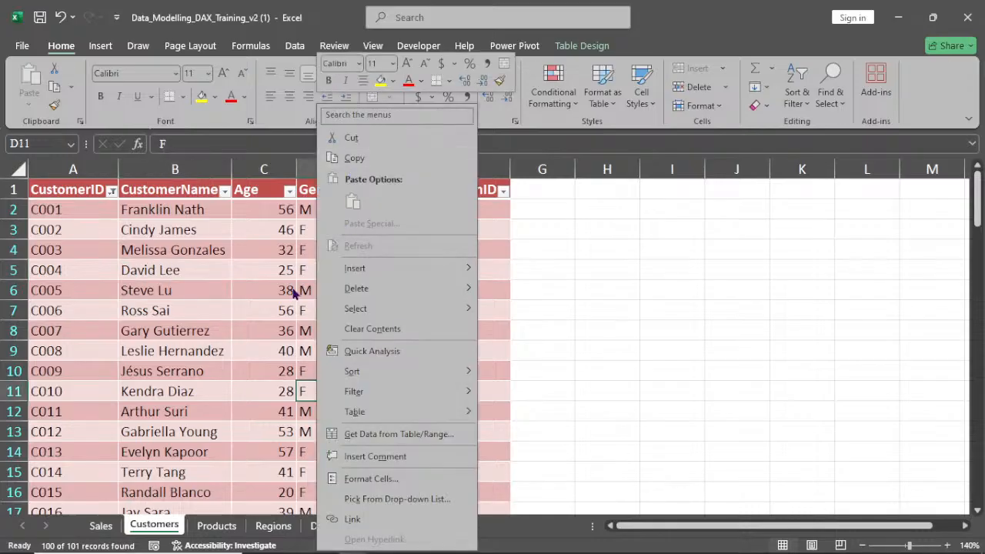
click(203, 360)
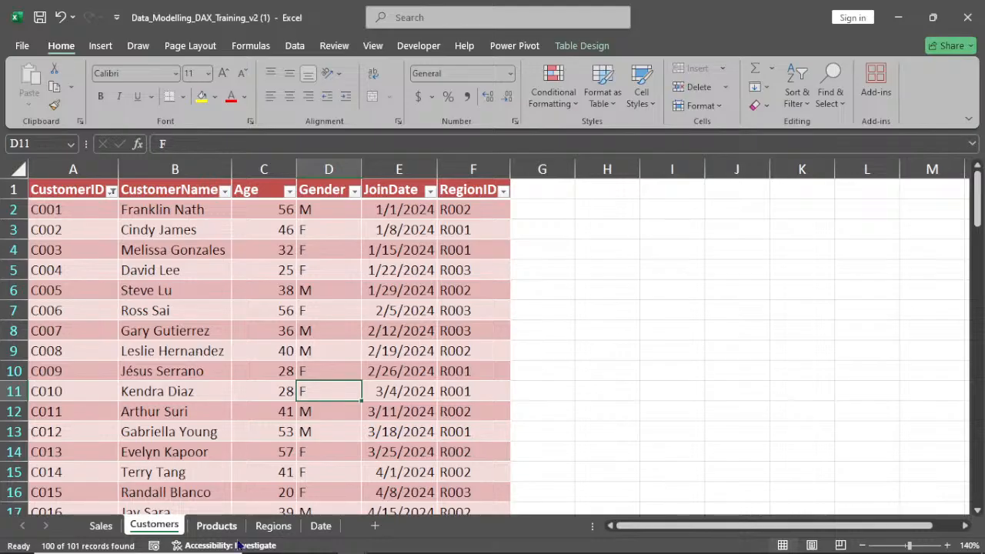
Switch to Power Pivot and refresh all tables from the workbook data
mouse_move(242, 551)
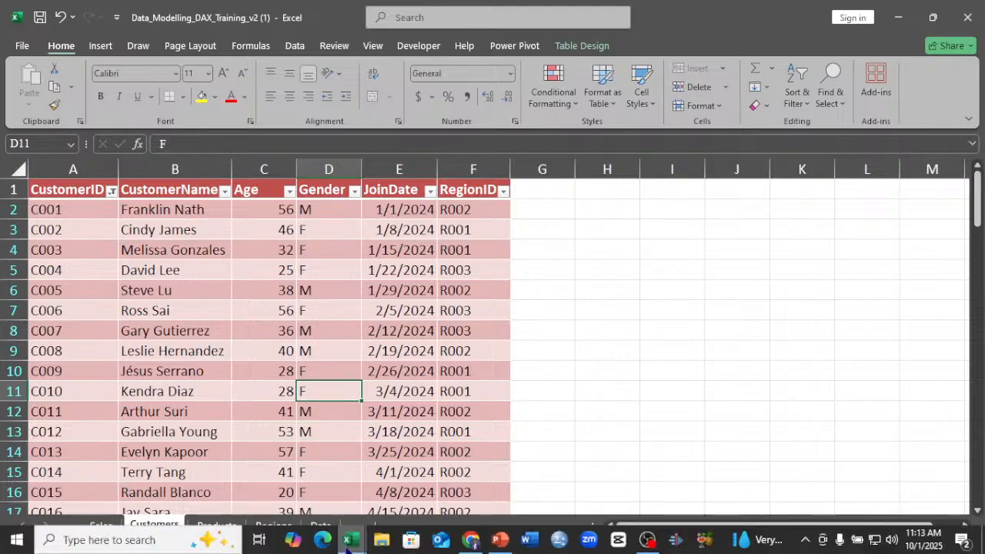
click(348, 540)
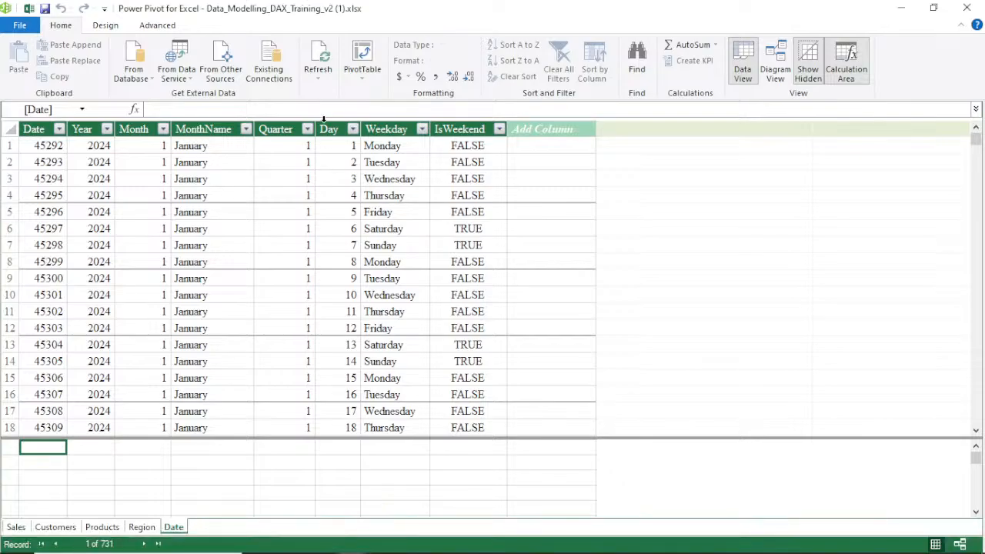
click(316, 76)
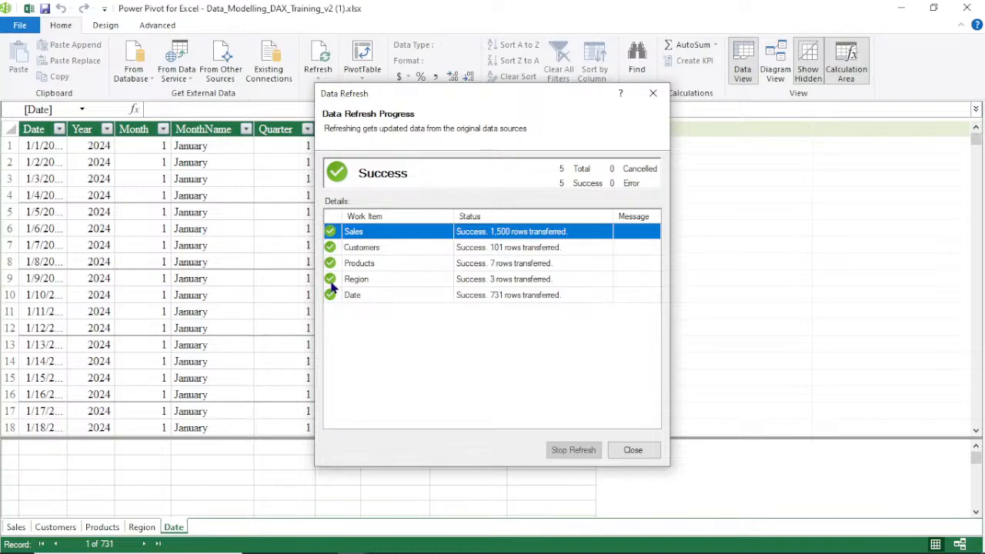
click(633, 450)
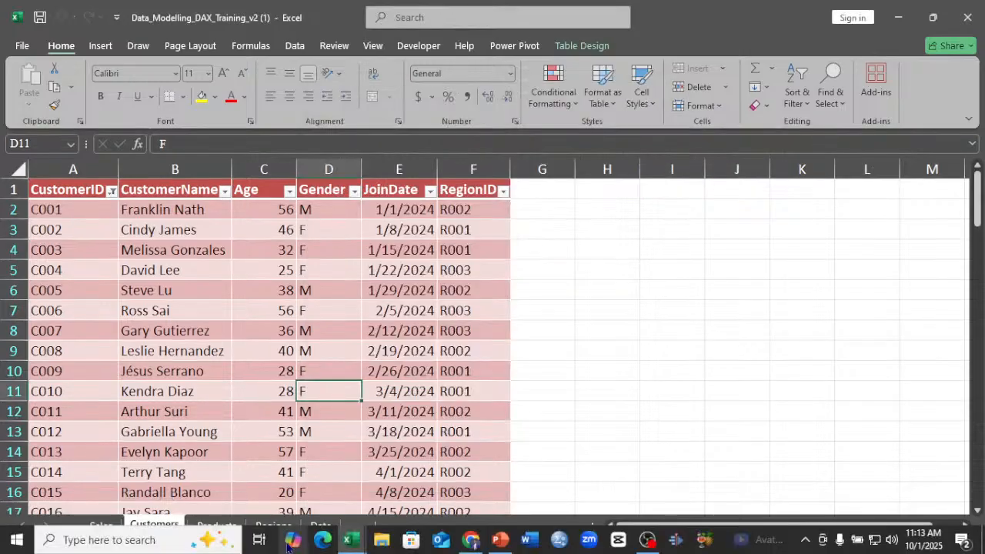
click(351, 541)
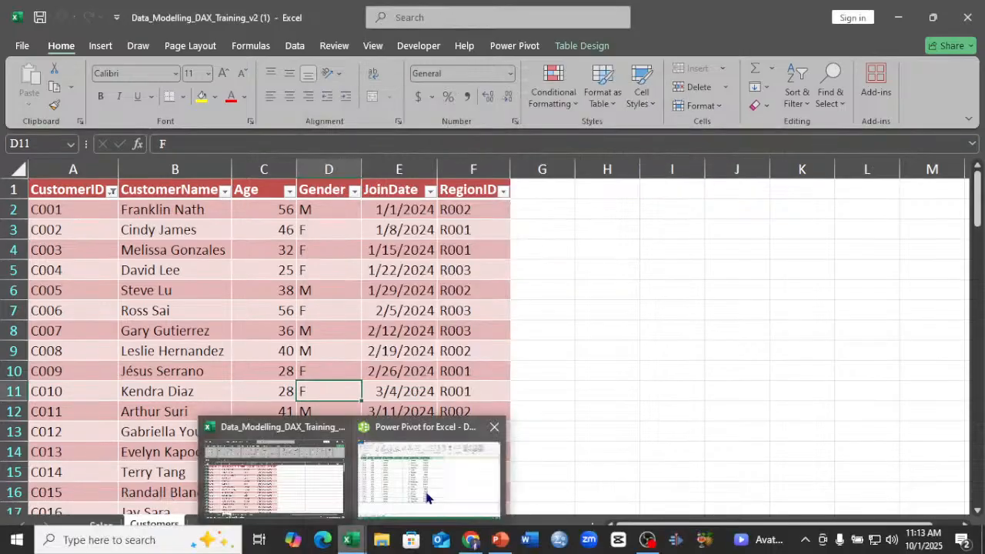
Try again to relate Sales CustomerID to Customers CustomerID in the Power Pivot diagram, dismissing the error
click(427, 498)
click(775, 69)
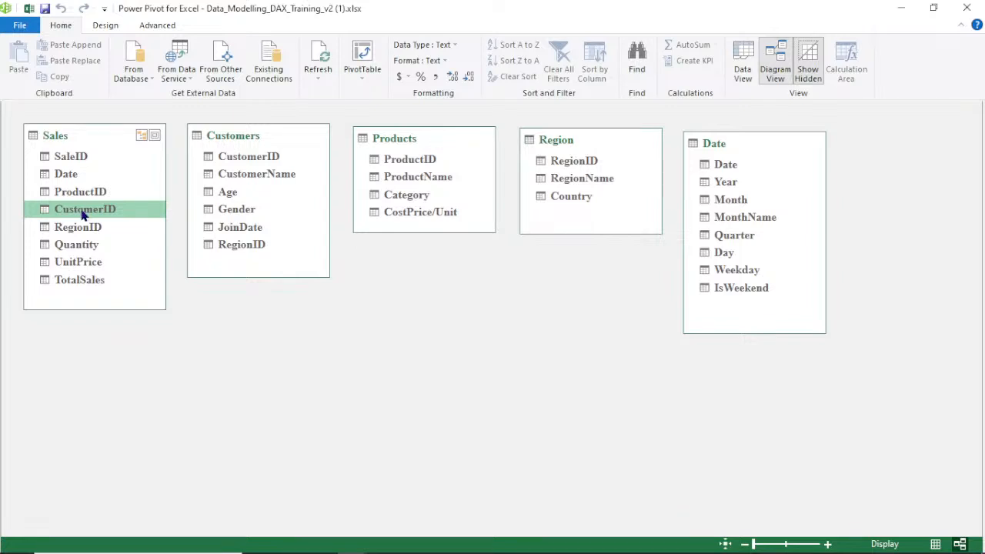
drag(83, 216, 246, 156)
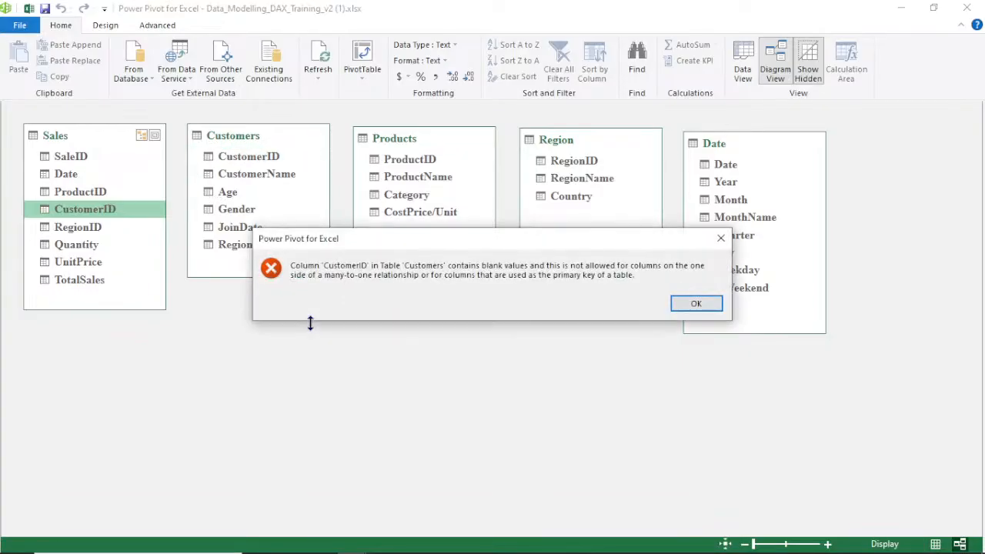
click(721, 240)
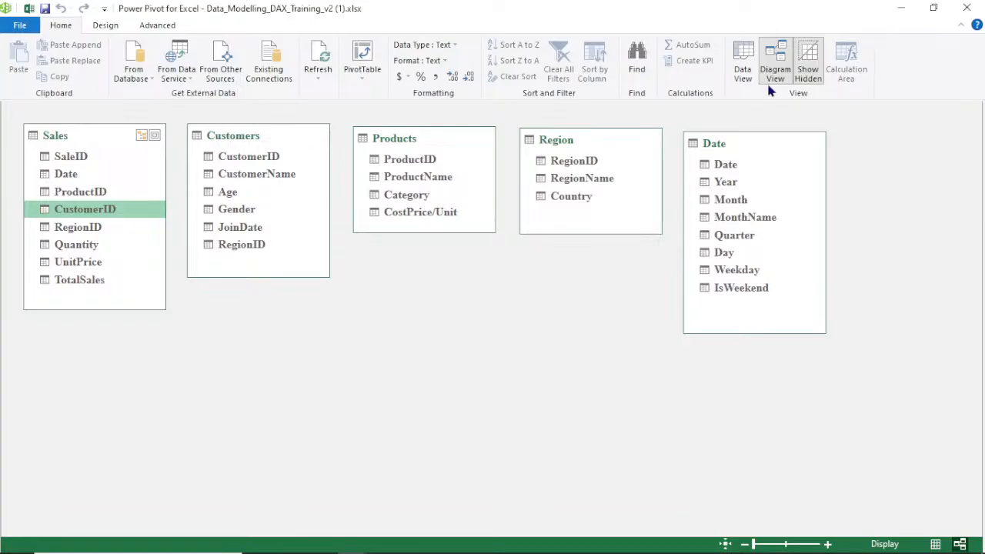
Delete the Customers table from the Power Pivot data model
click(743, 68)
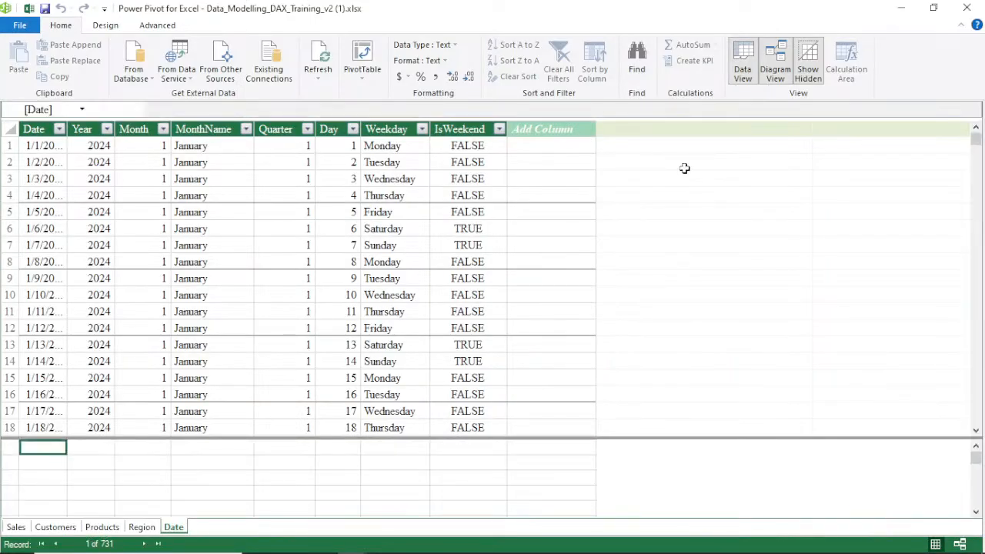
click(54, 527)
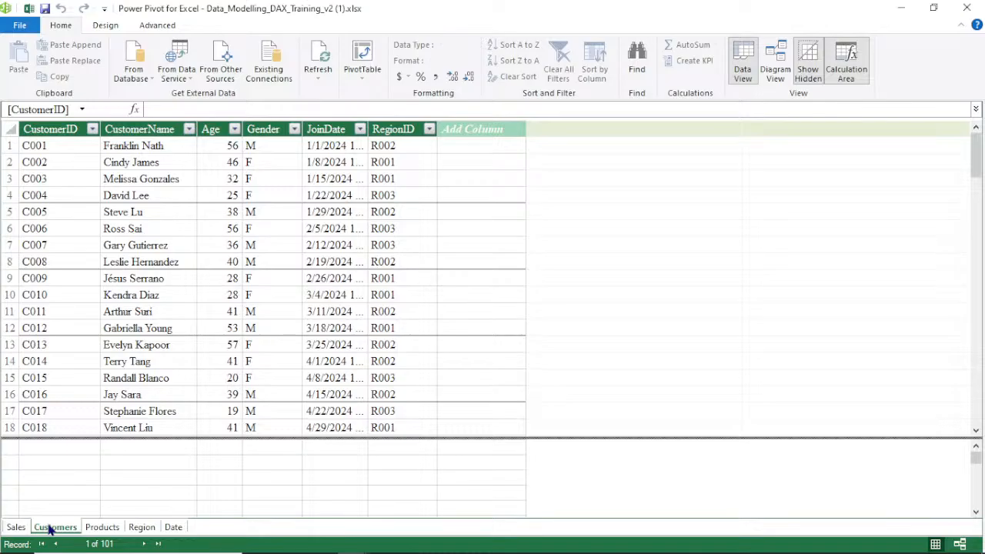
right_click(49, 529)
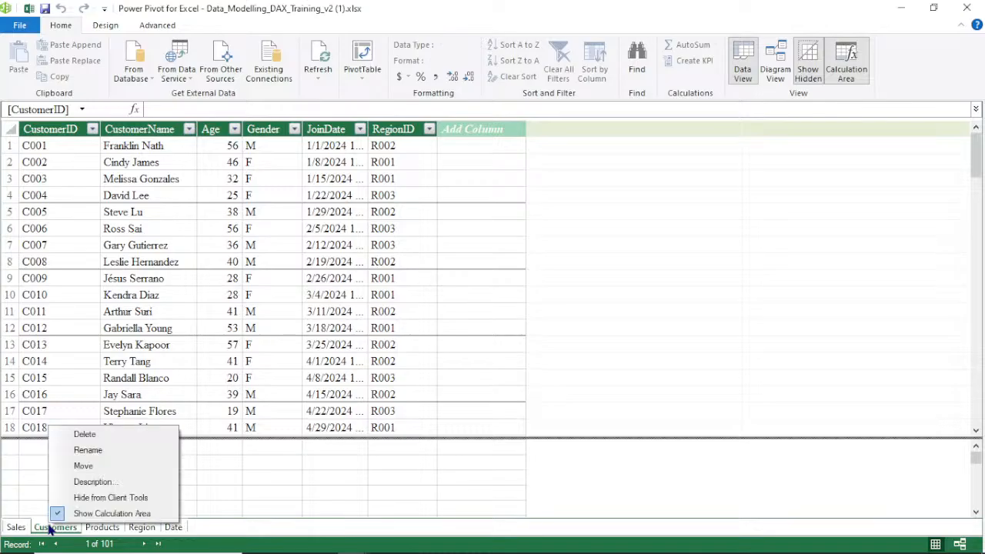
click(92, 434)
click(470, 300)
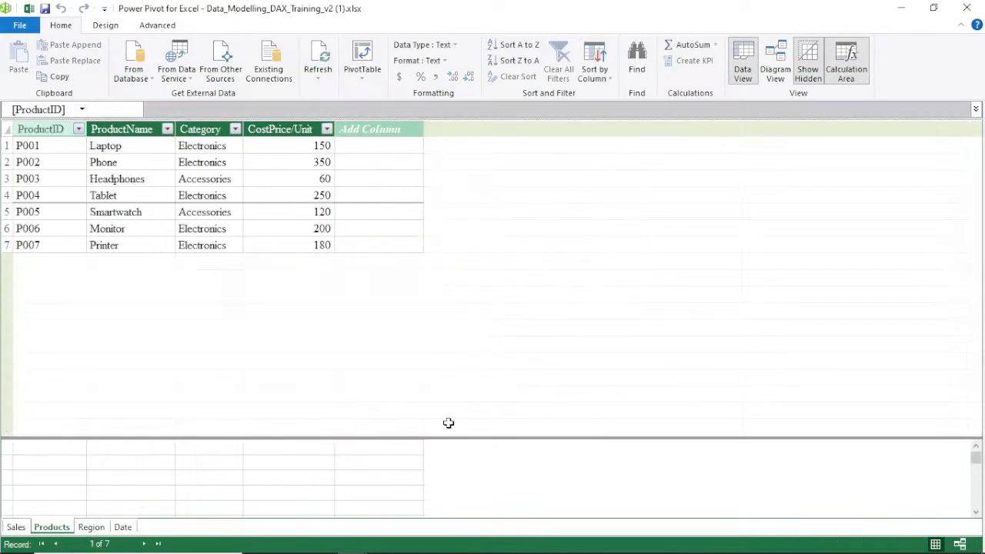
Add the workbook's Customers table back to the data model through Power Pivot
mouse_move(347, 539)
click(293, 485)
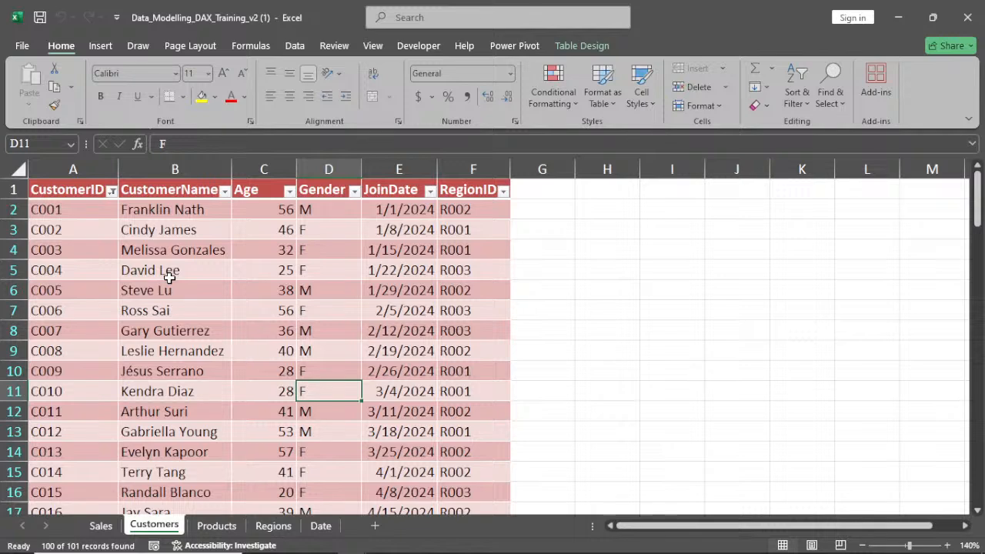
scroll(168, 280, down, 20)
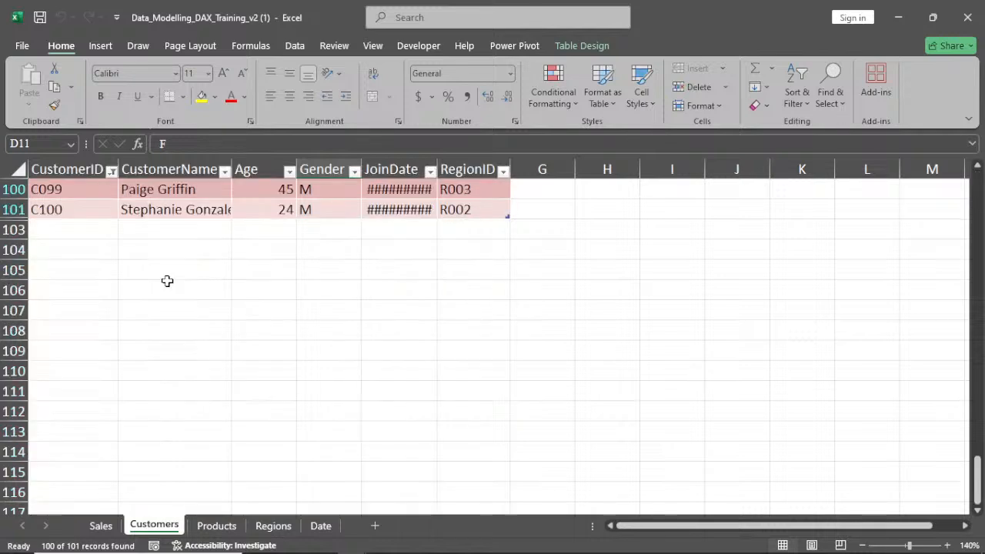
scroll(167, 281, up, 2)
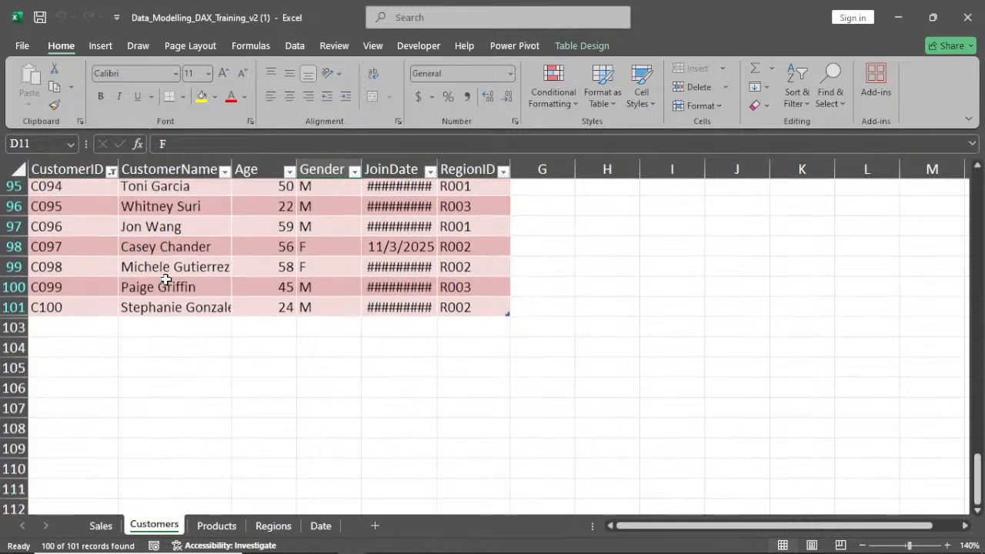
scroll(166, 281, up, 20)
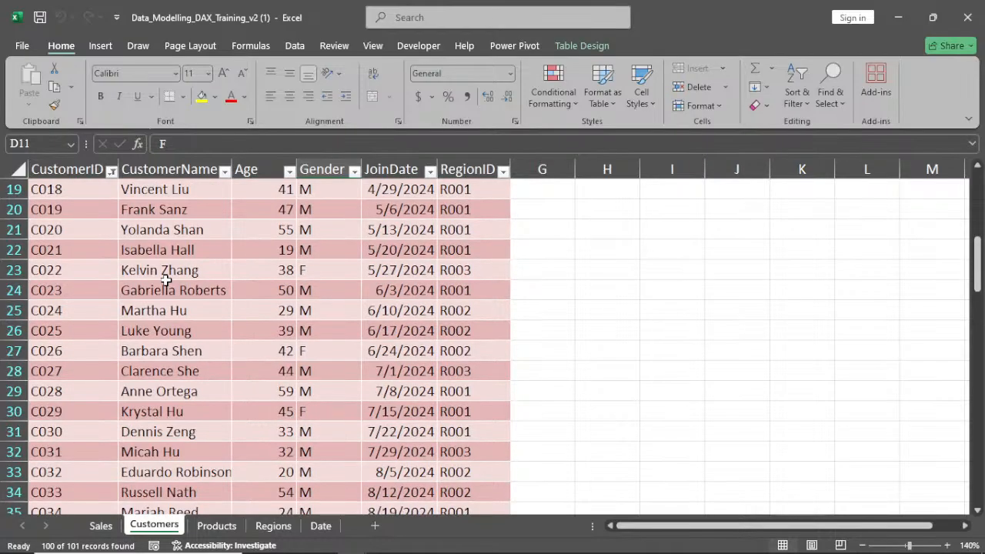
scroll(166, 280, up, 6)
click(166, 285)
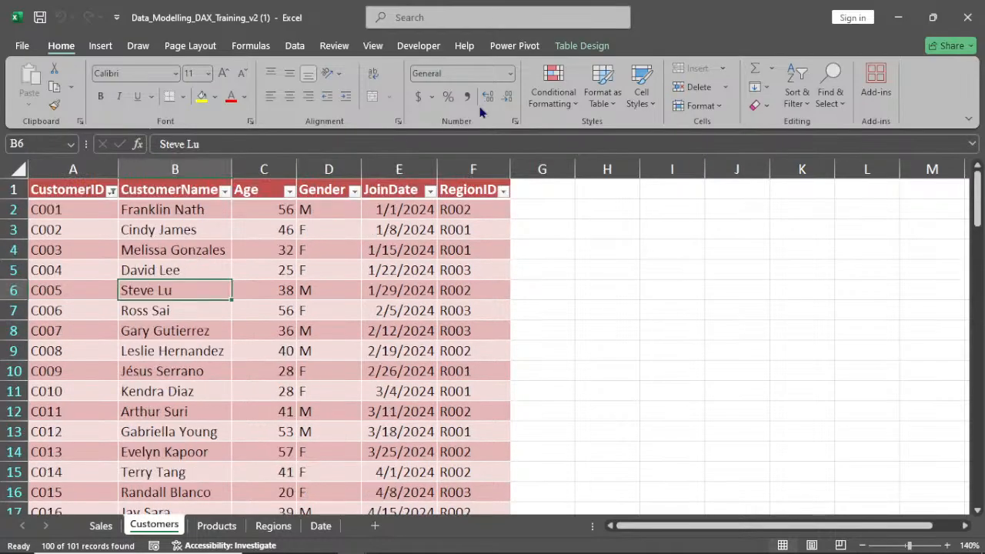
click(515, 46)
click(171, 108)
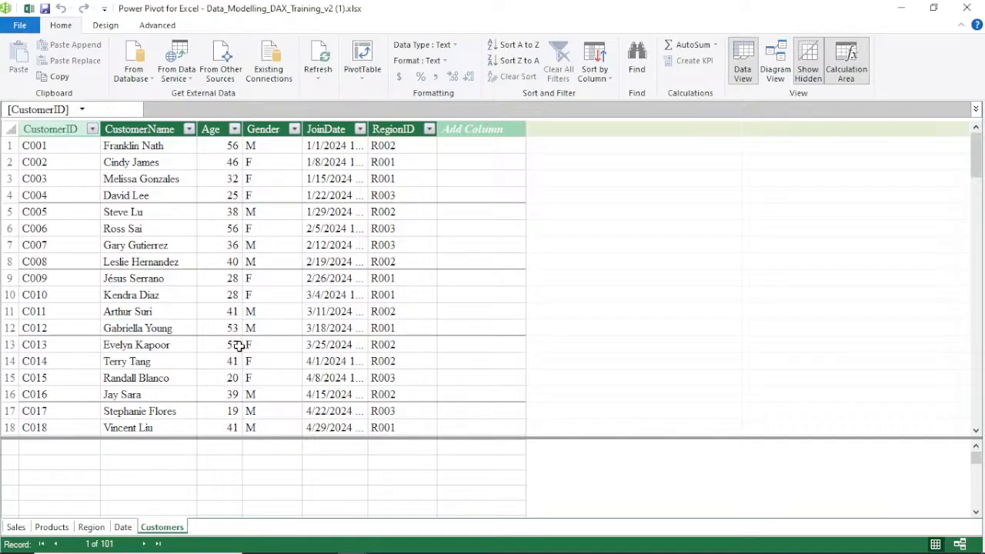
Move the Customers table next to Sales in the diagram and enlarge it to show all columns
scroll(239, 347, down, 1)
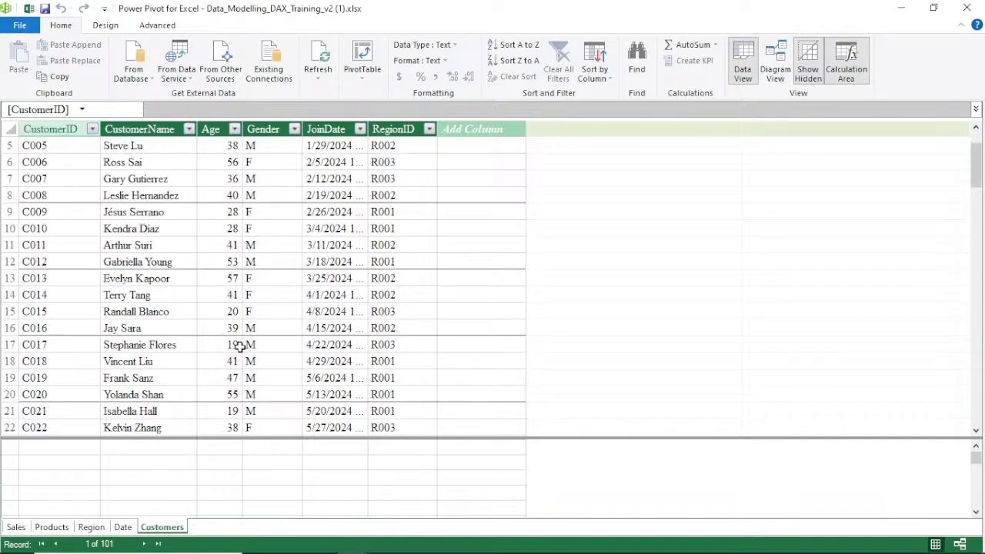
scroll(239, 346, down, 9)
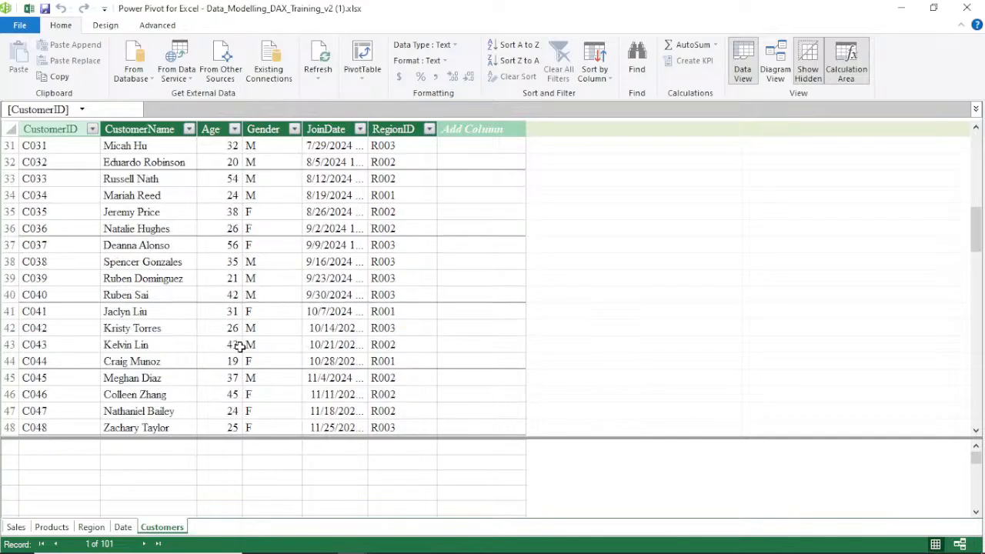
click(775, 65)
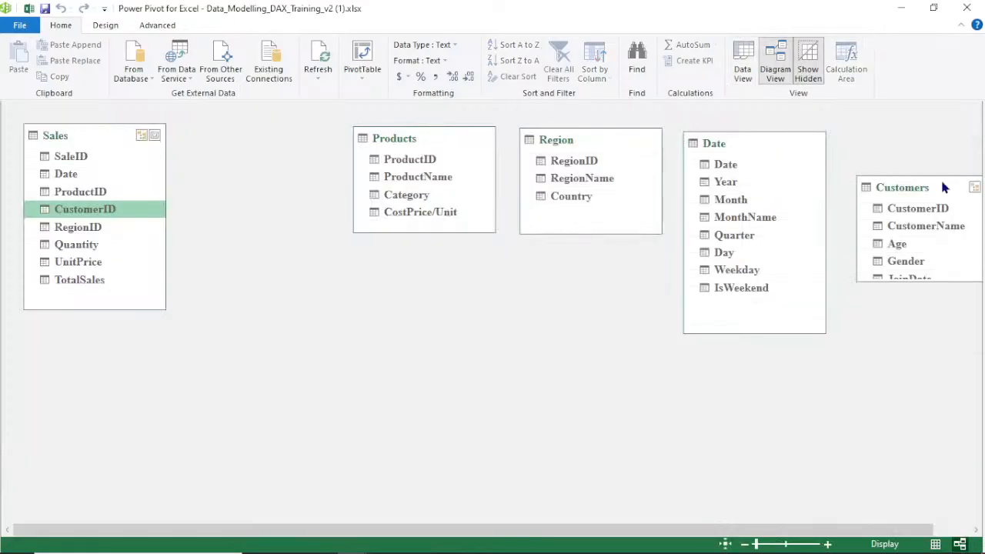
drag(947, 189, 282, 129)
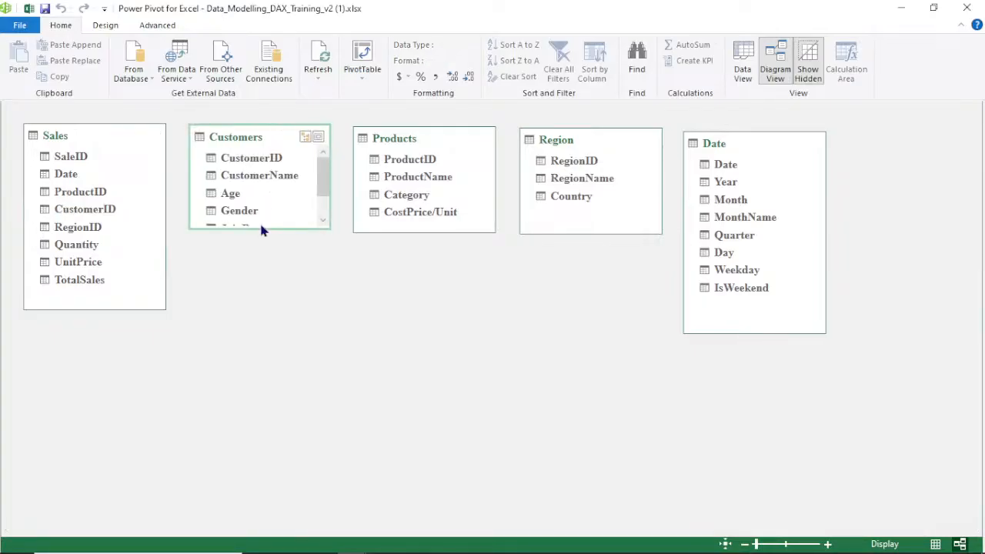
drag(260, 228, 260, 336)
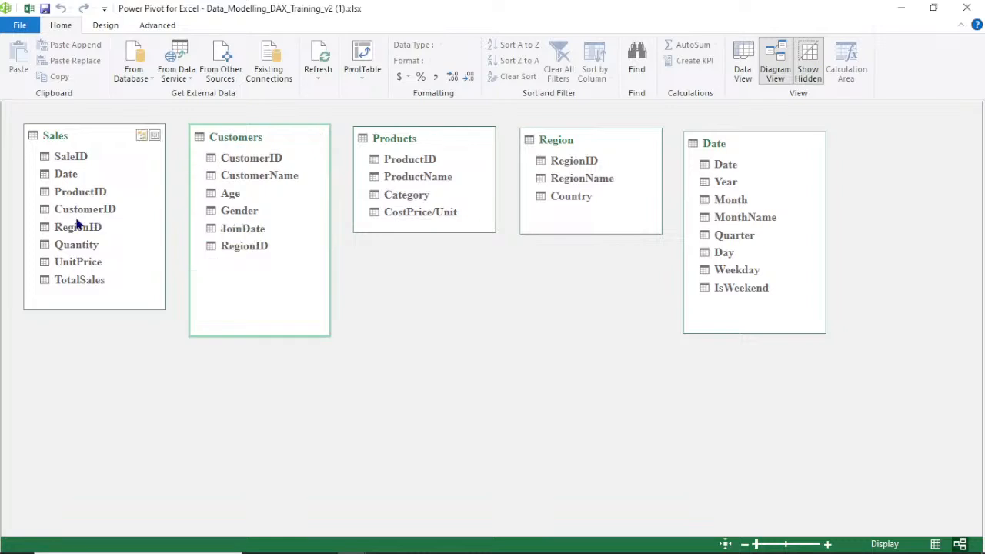
Try to relate Sales CustomerID and Customers CustomerID by dragging in both directions, dismissing each error
drag(77, 211, 223, 157)
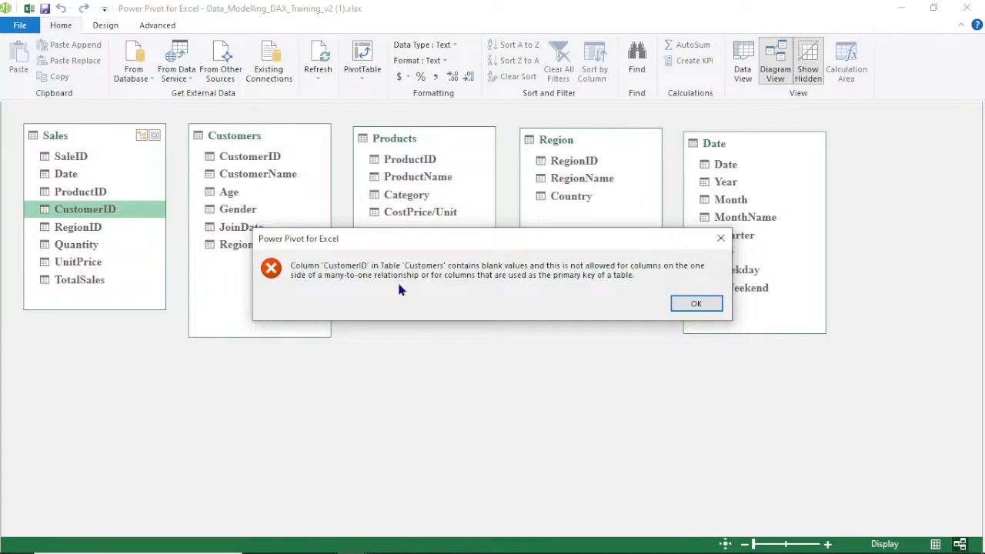
click(721, 240)
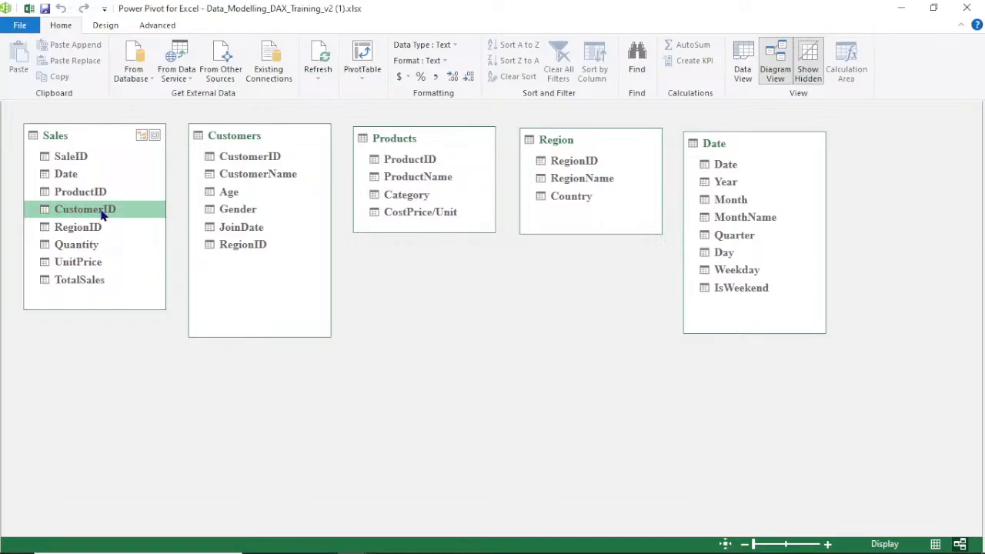
click(251, 156)
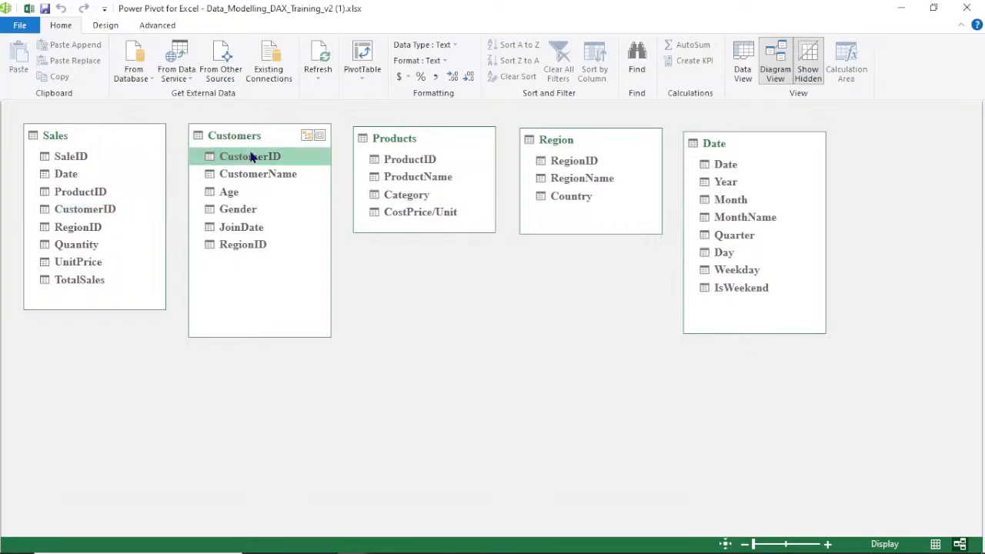
drag(250, 157, 111, 215)
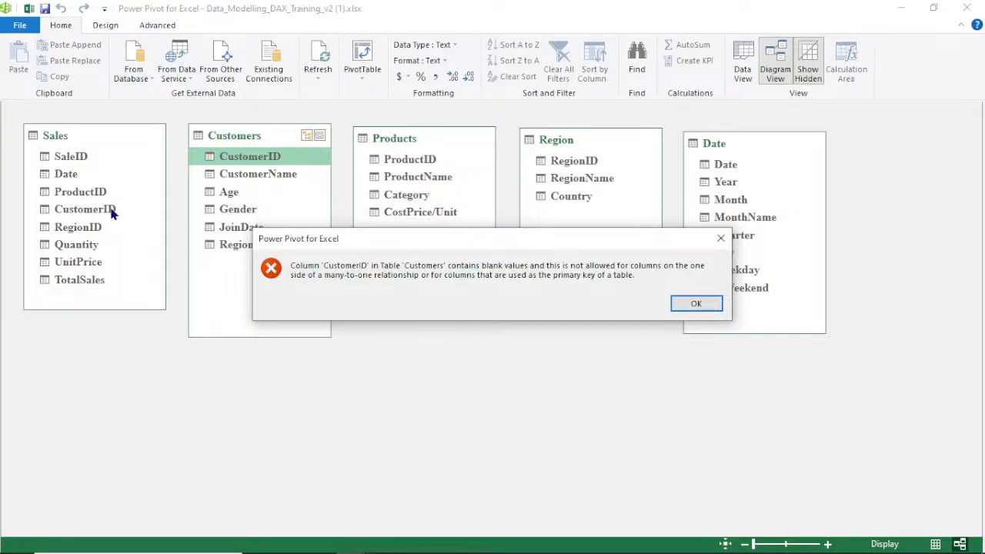
click(721, 239)
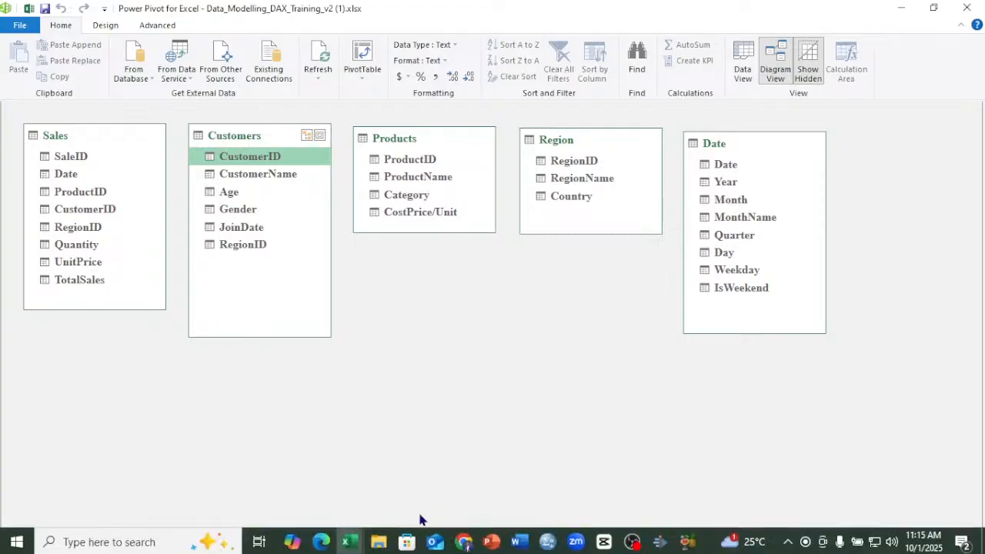
Open the Customers table in the Power Query Editor from the workbook's table range
click(900, 8)
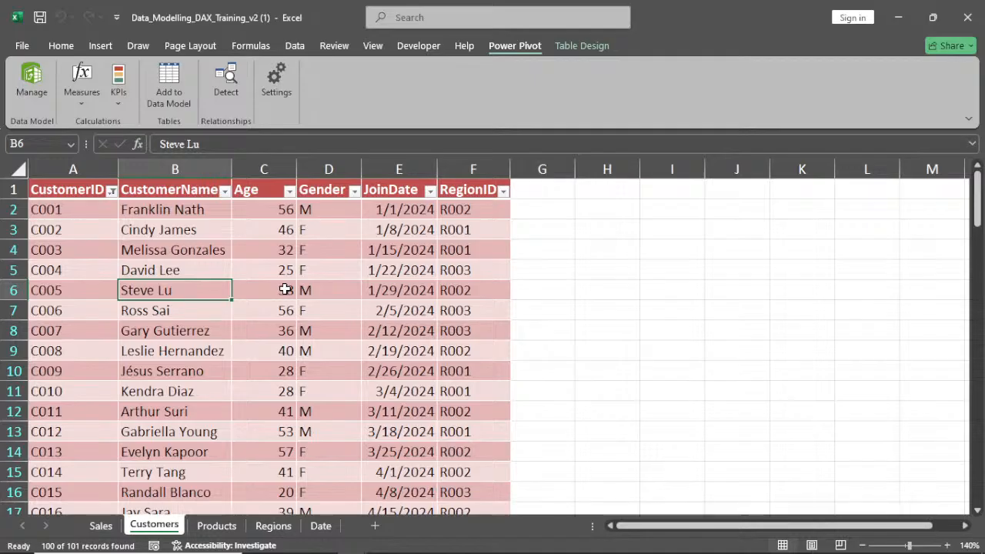
click(286, 289)
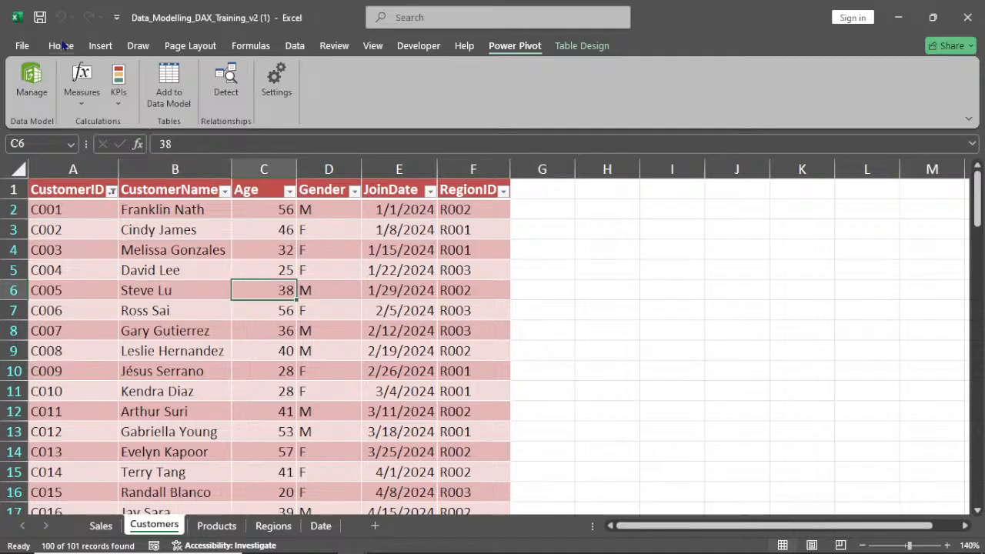
click(100, 45)
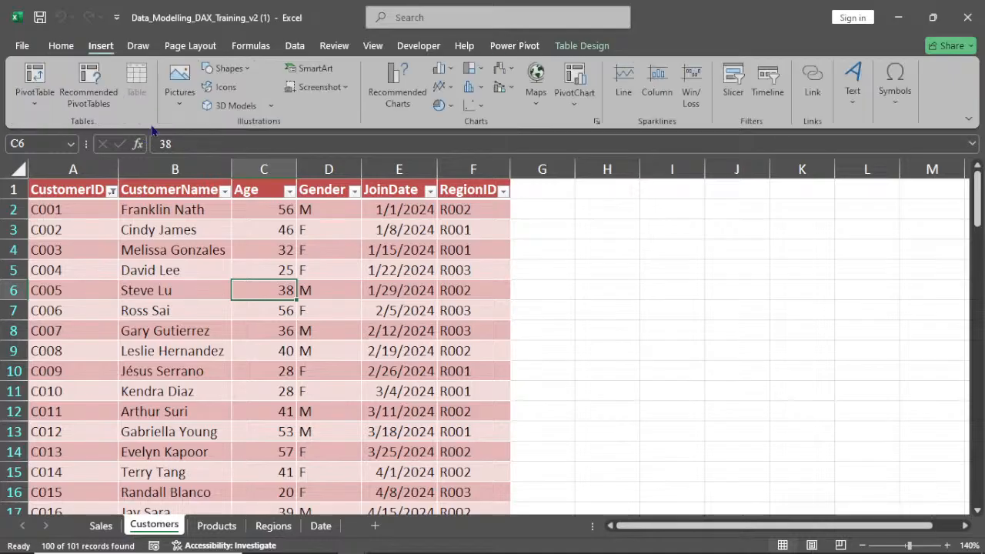
click(295, 45)
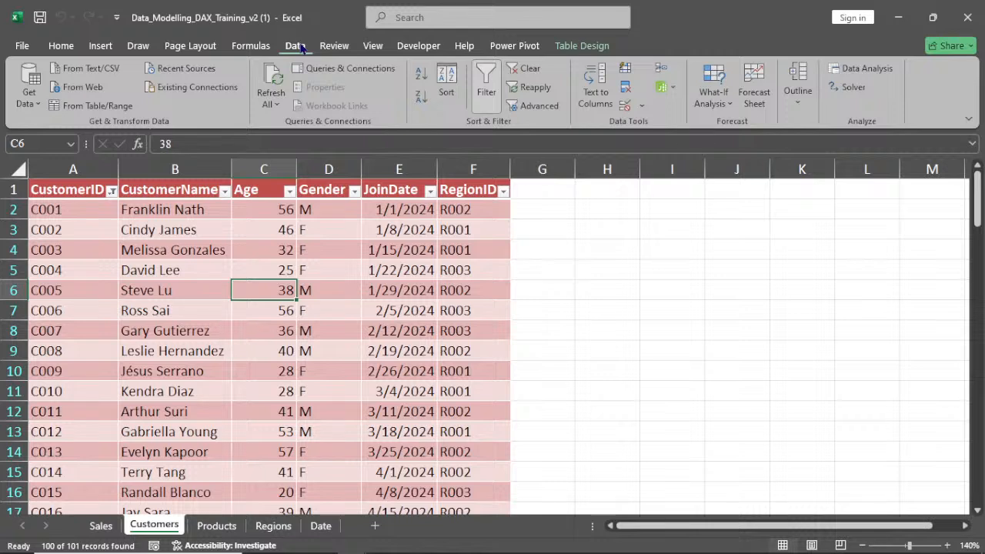
click(84, 107)
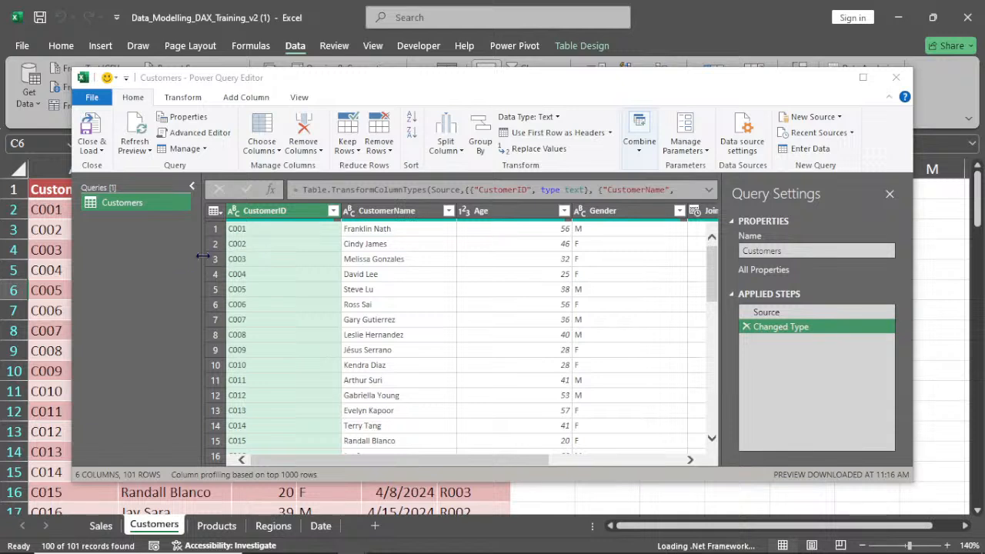
Filter the CustomerID column in Power Query to exclude null values
click(332, 211)
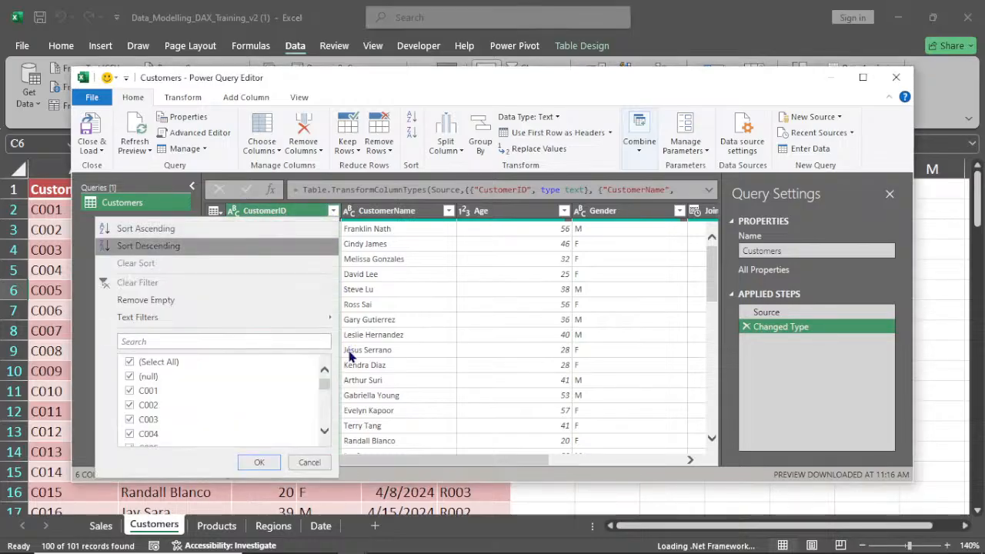
click(282, 378)
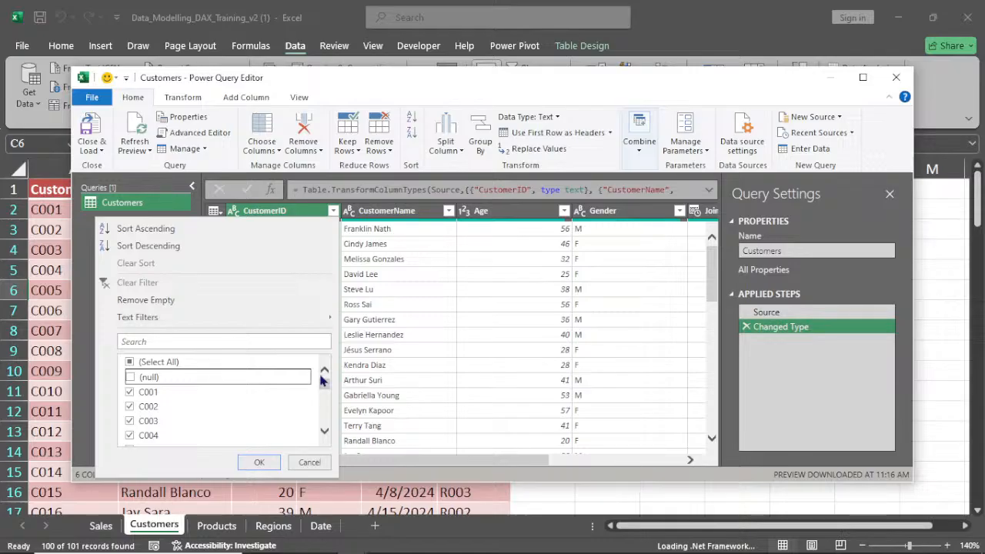
click(323, 432)
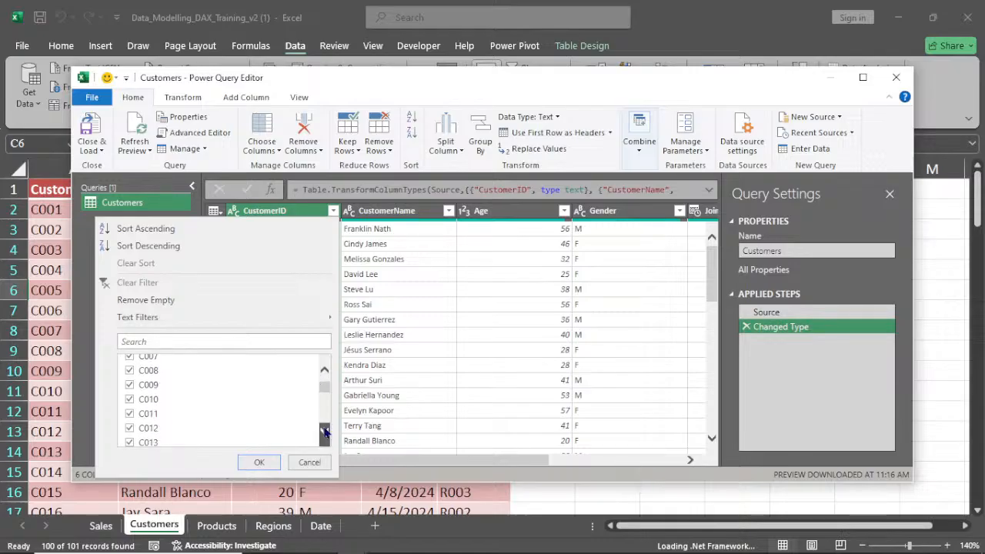
scroll(324, 432, down, 2)
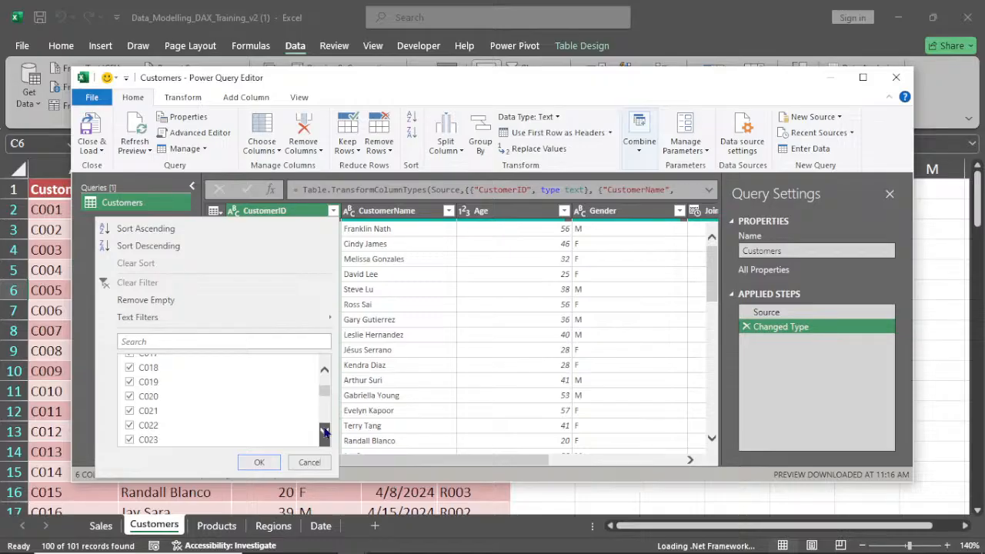
scroll(324, 431, down, 8)
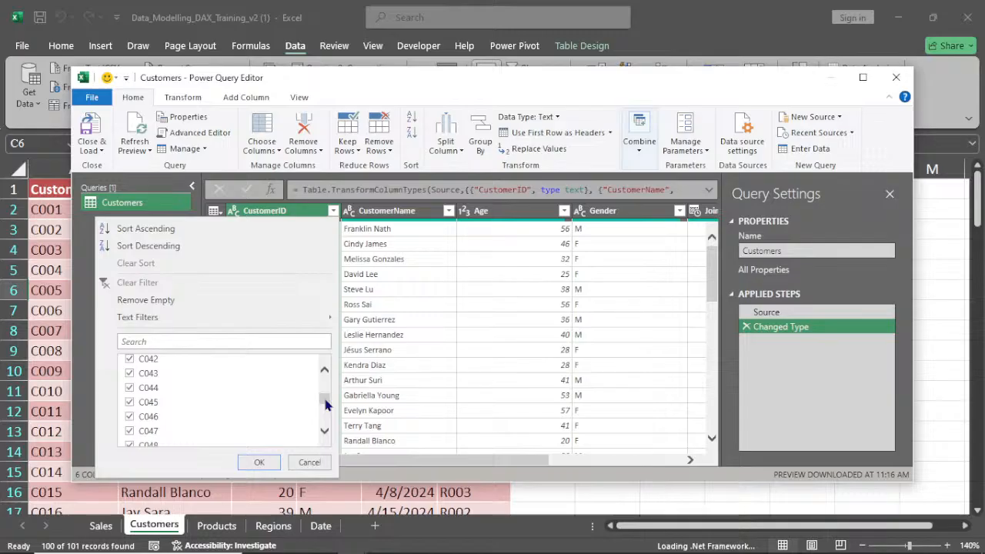
drag(325, 404, 332, 373)
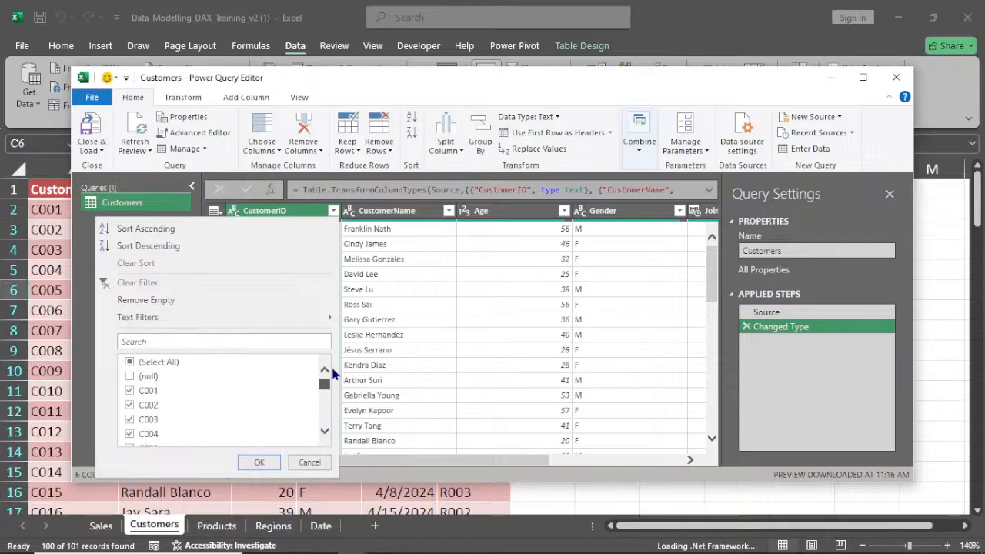
click(258, 464)
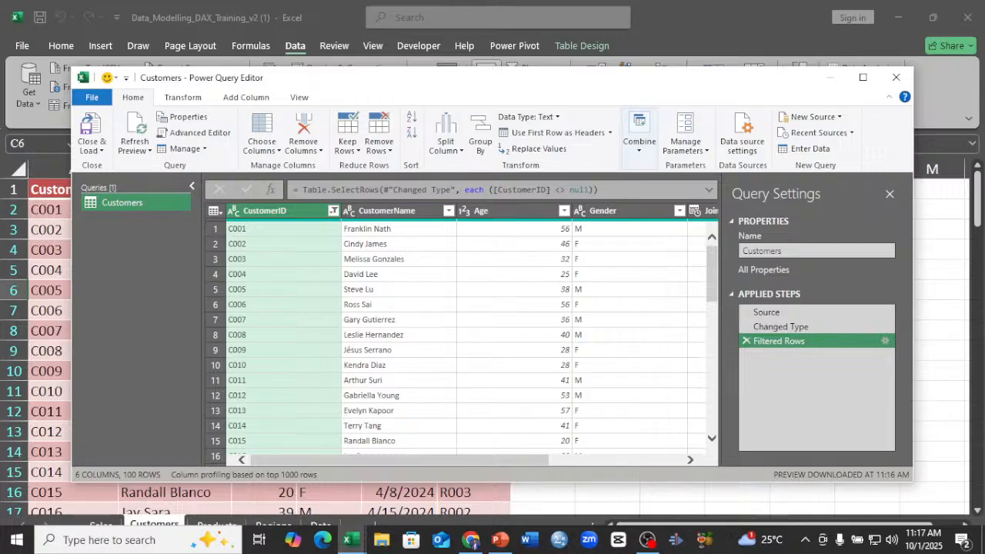
Delete the existing Customers table from the Power Pivot data model in the data view
mouse_move(347, 539)
click(273, 485)
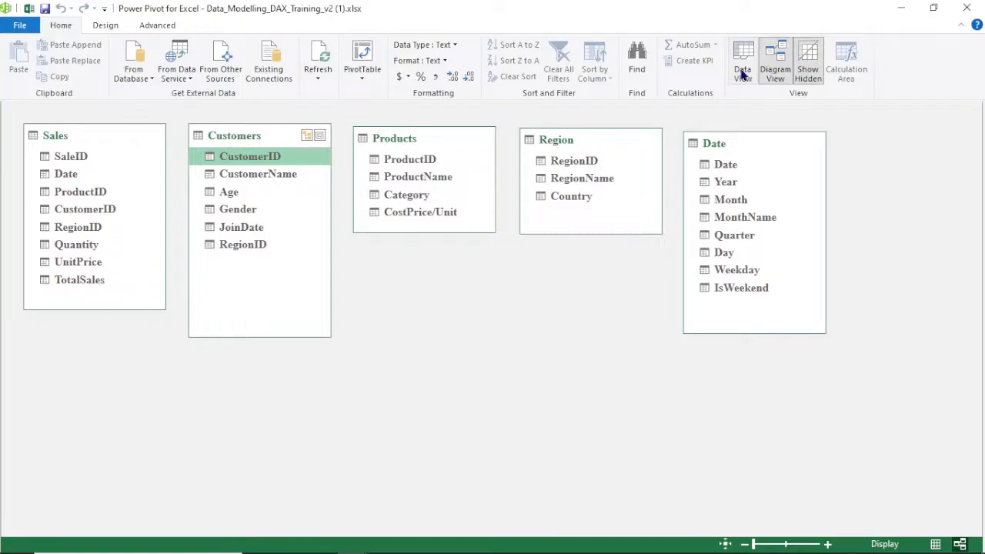
click(742, 61)
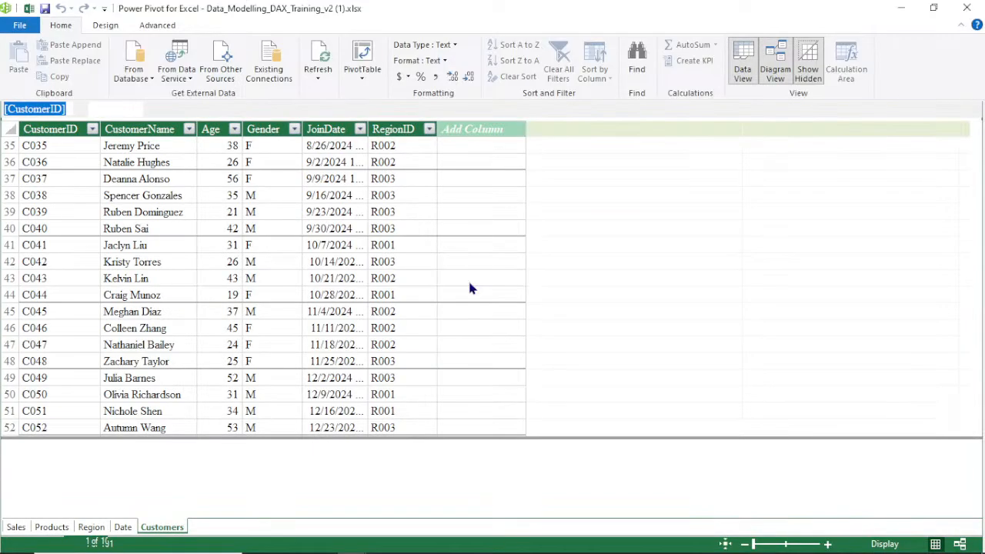
right_click(176, 528)
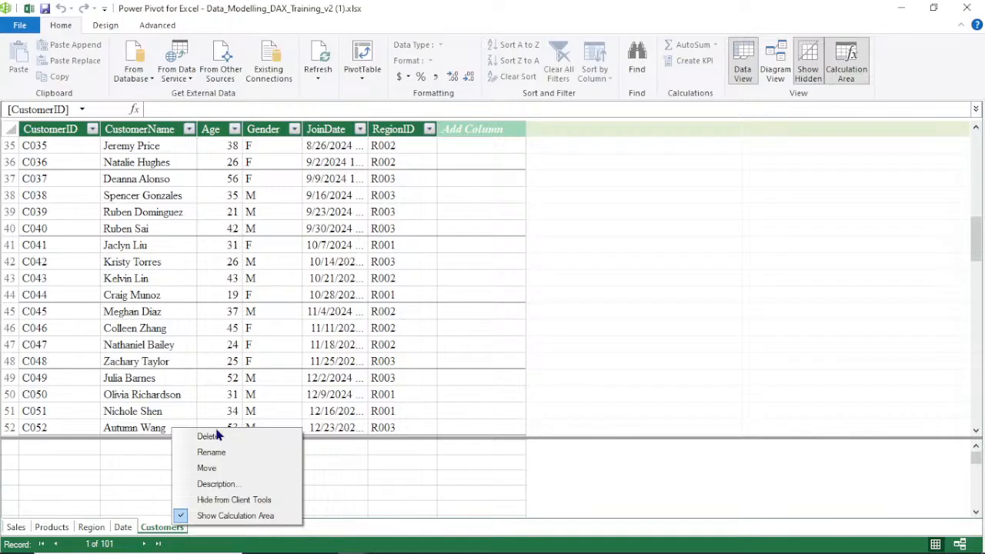
click(210, 436)
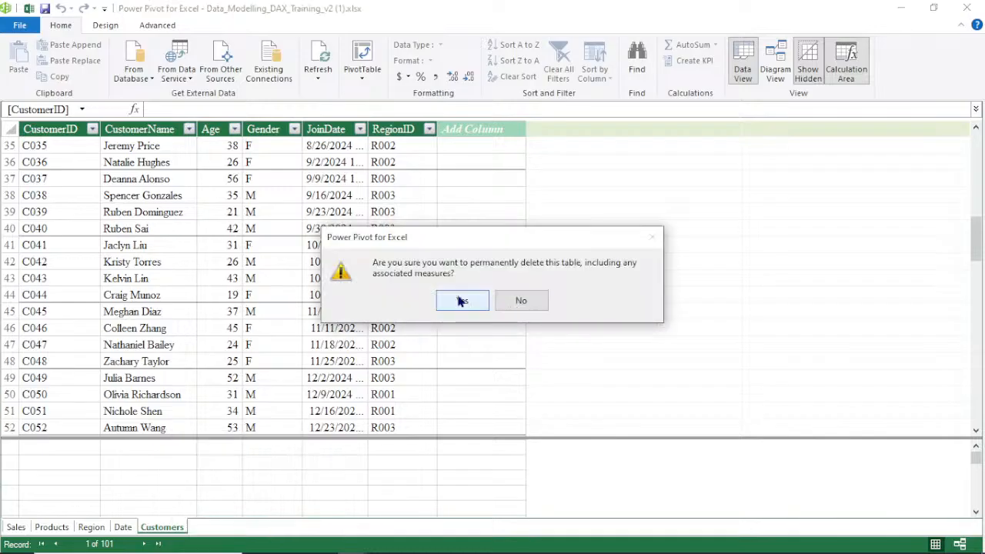
click(461, 301)
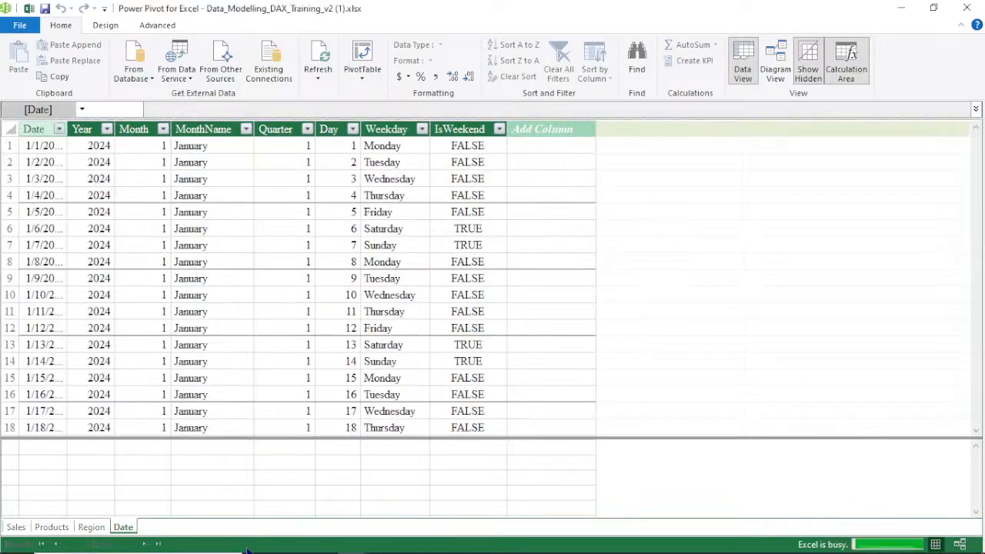
Close and load the filtered Customers query to a new worksheet table, adding it to the Data Model
click(901, 8)
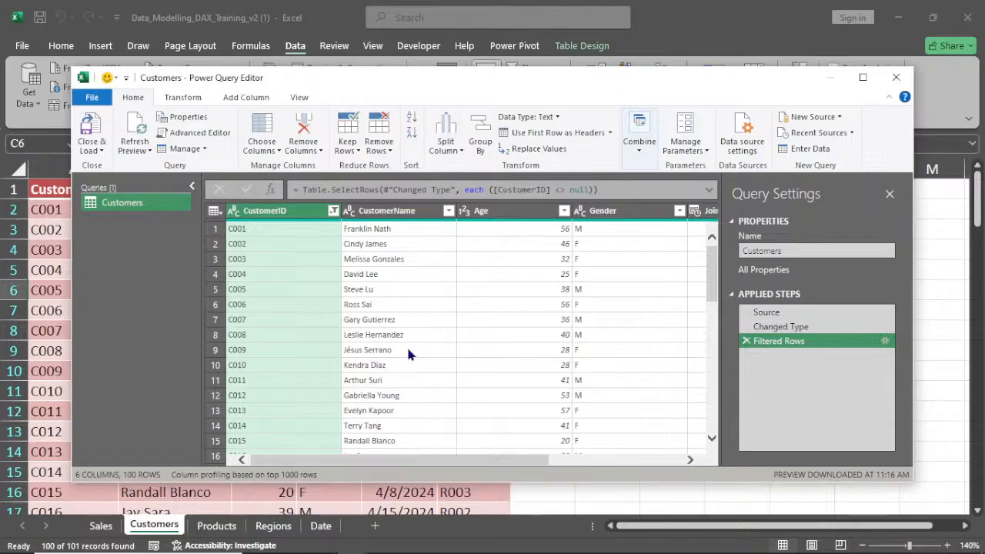
click(98, 152)
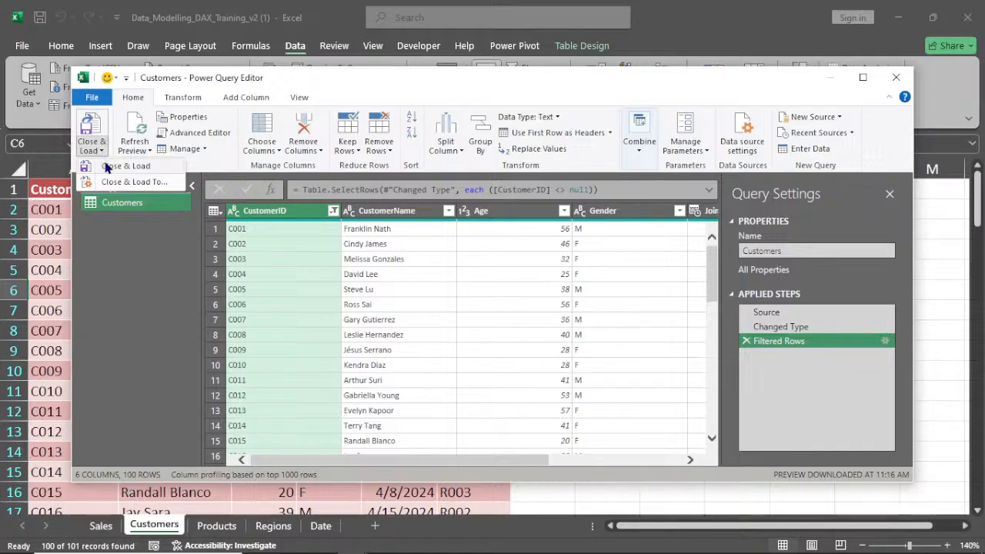
click(138, 182)
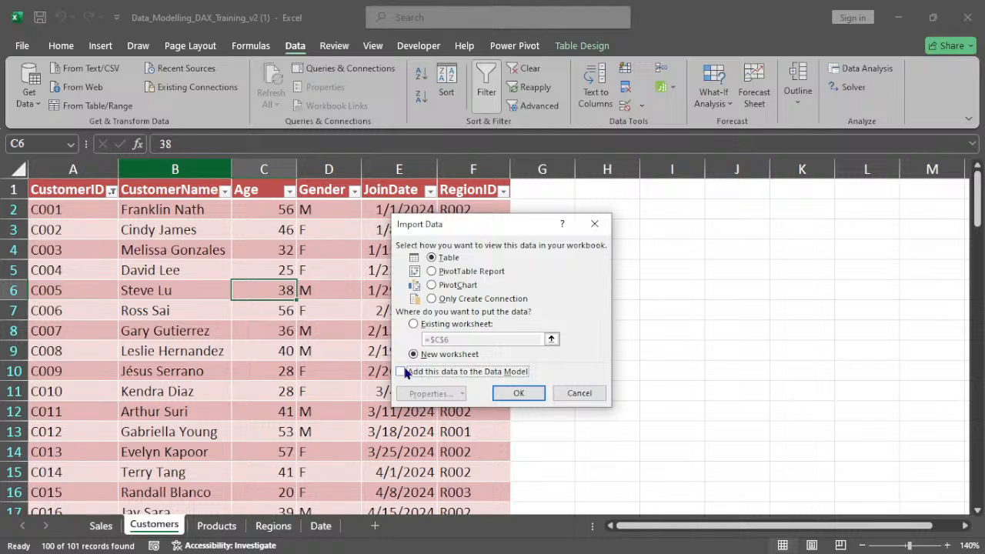
click(400, 373)
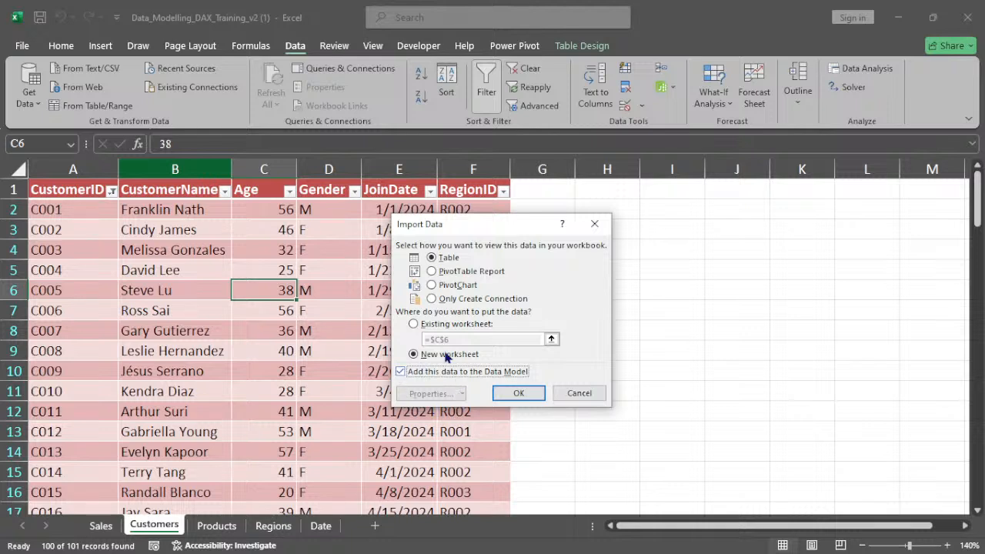
click(519, 394)
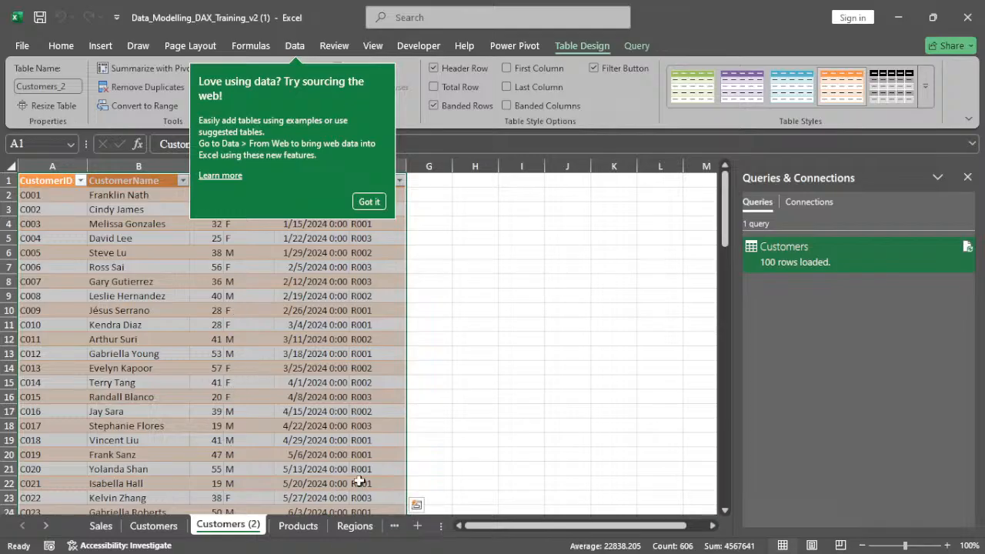
click(311, 410)
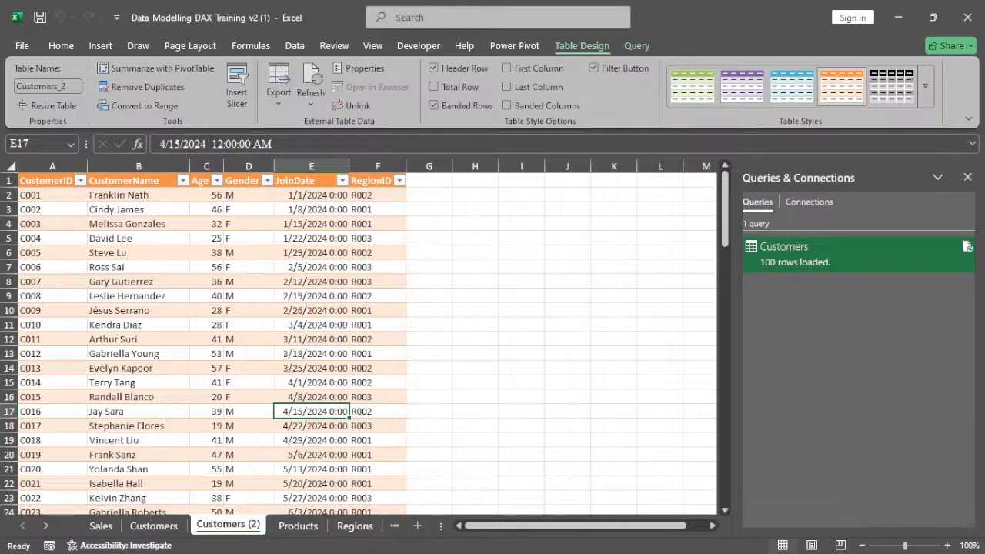
click(895, 17)
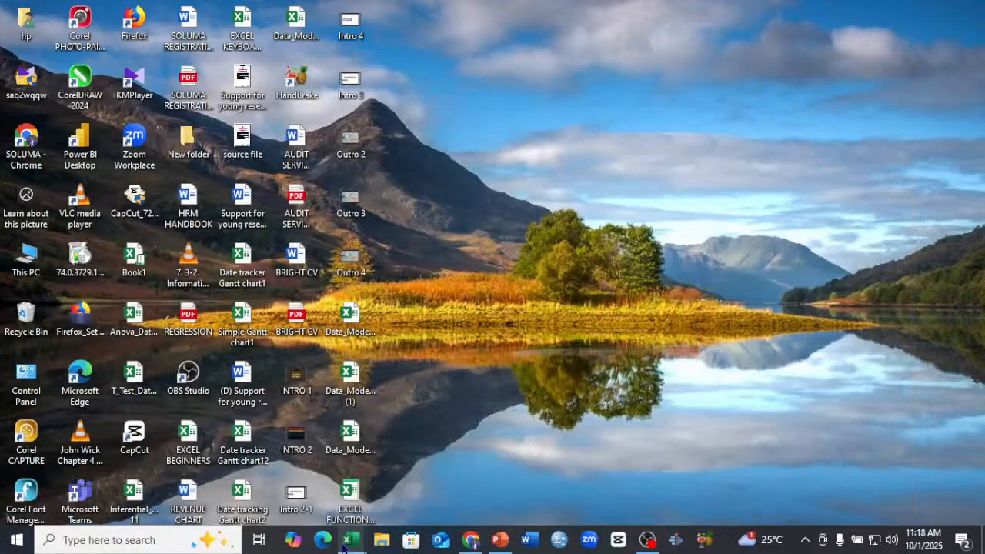
click(345, 541)
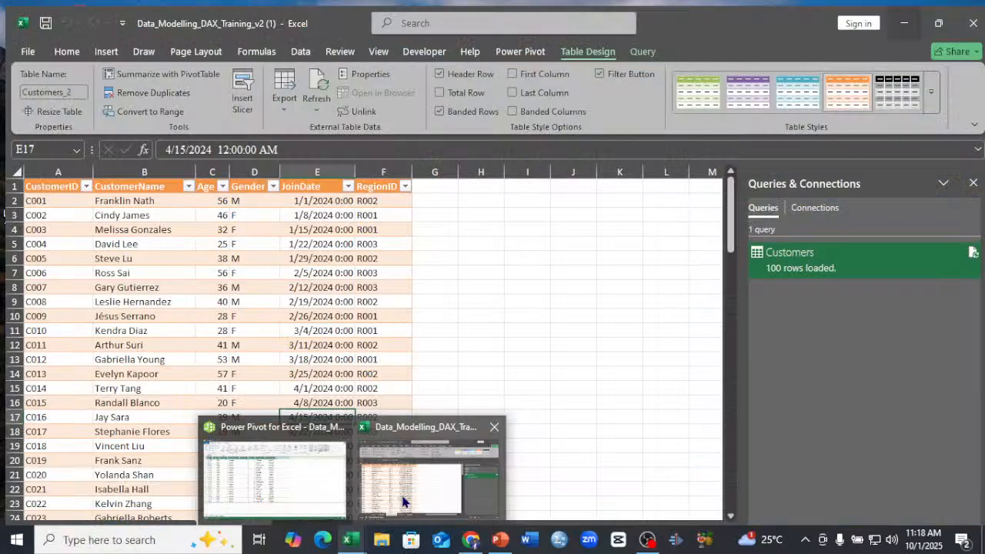
click(403, 502)
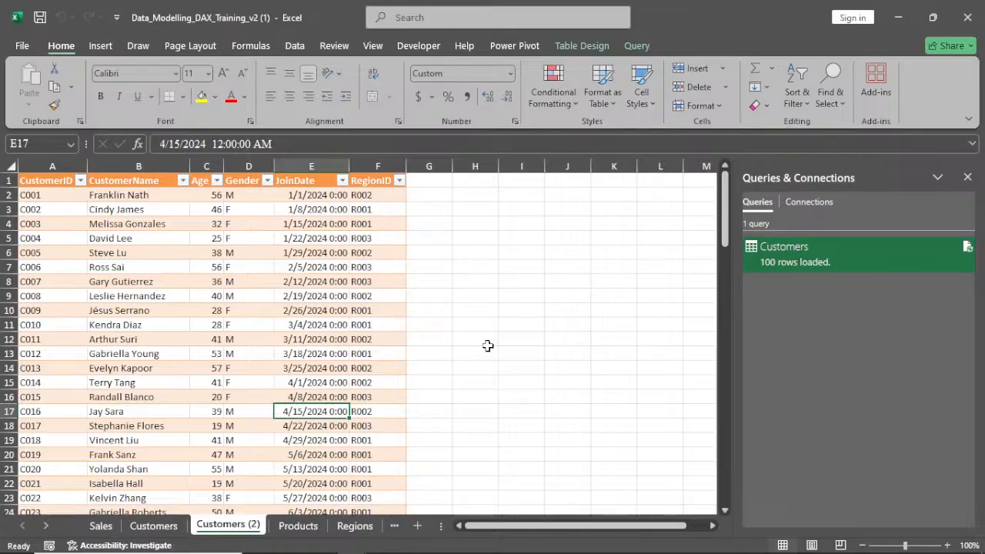
mouse_move(347, 540)
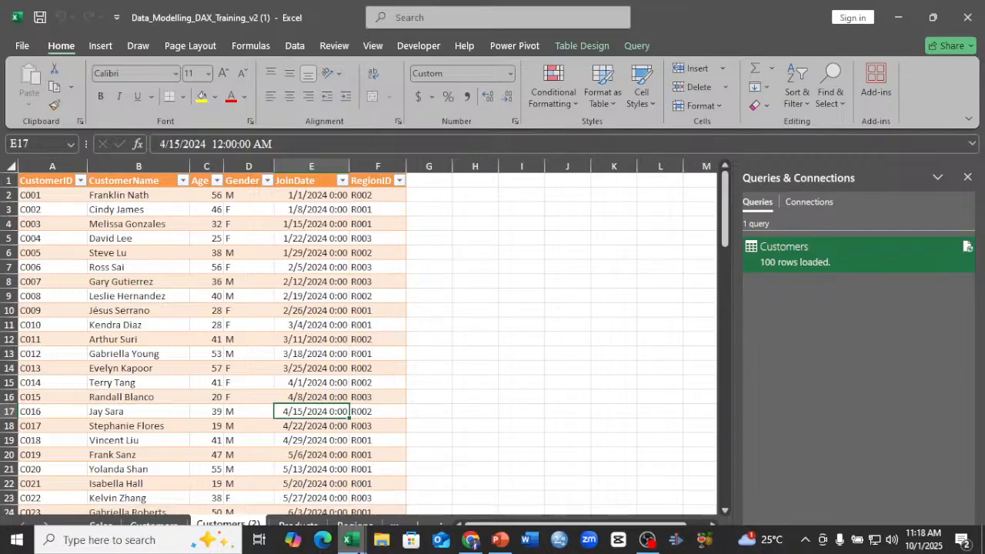
mouse_move(324, 485)
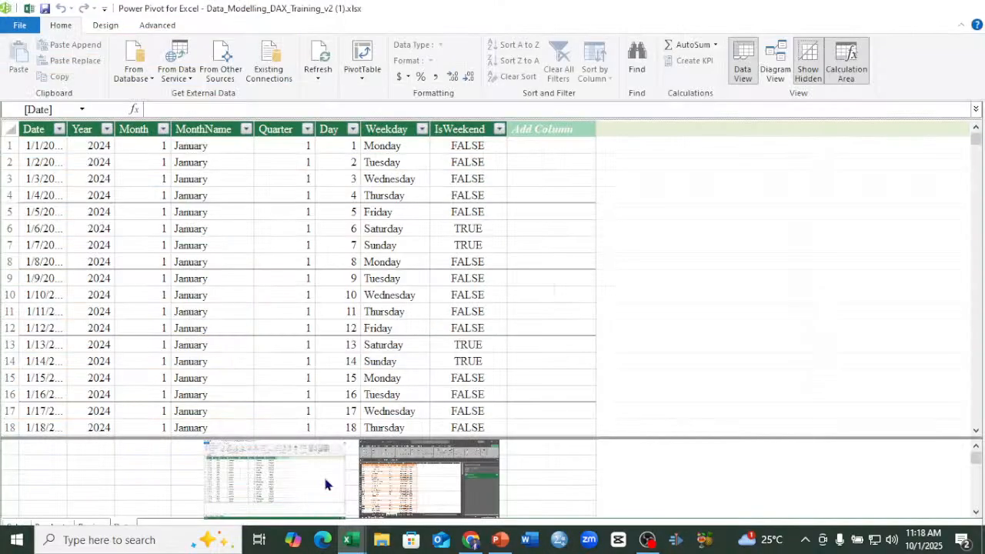
click(324, 485)
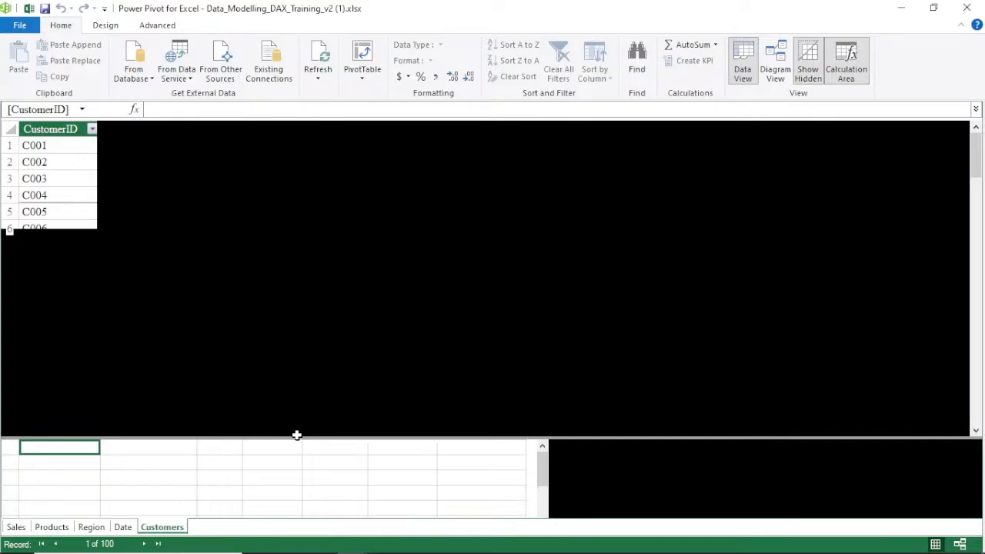
click(297, 463)
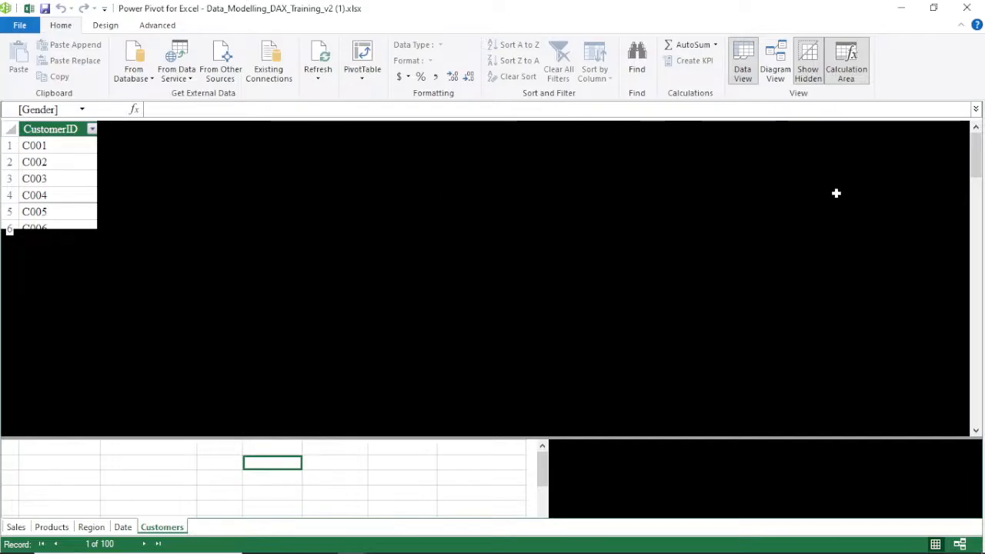
click(909, 9)
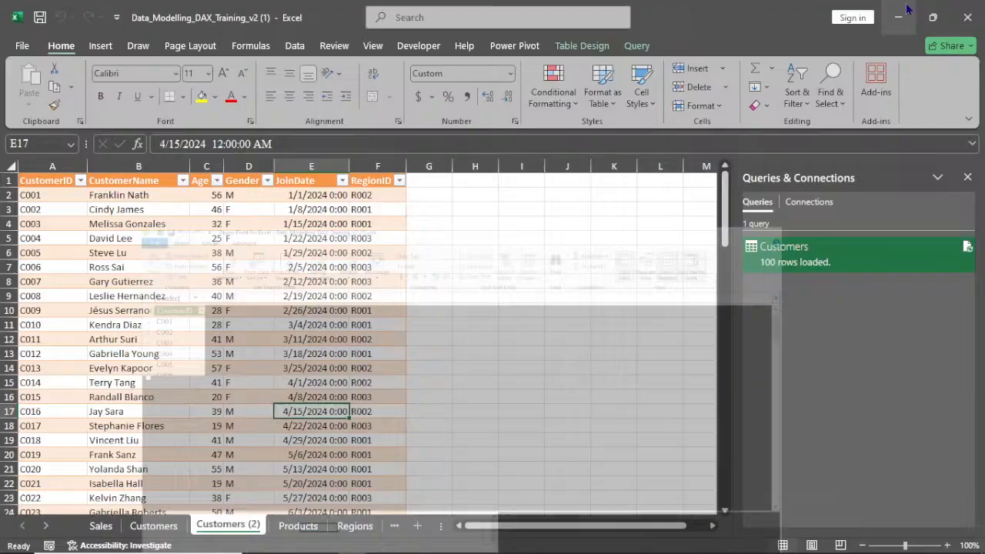
click(907, 9)
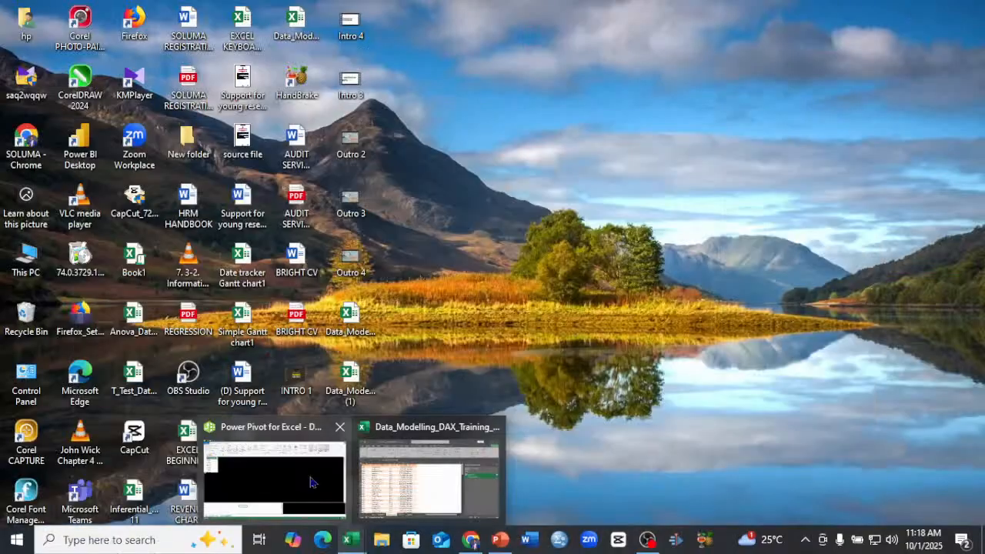
click(311, 481)
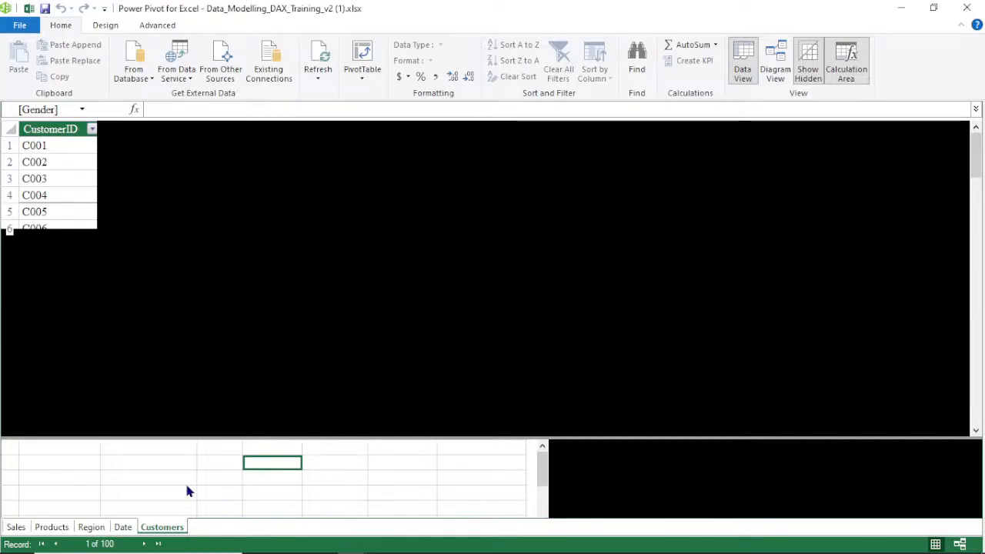
Refresh the Power Pivot data and open the diagram view of the model
click(321, 83)
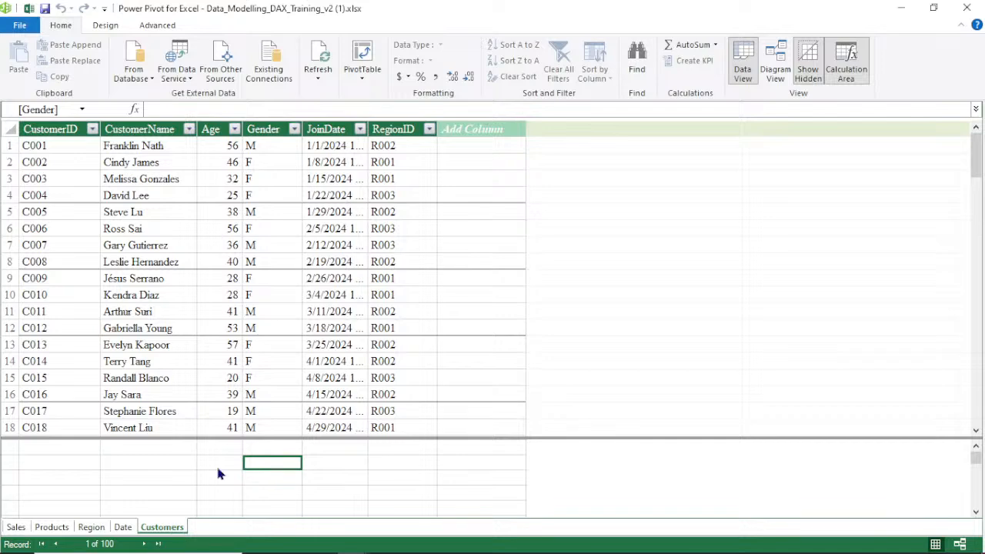
click(772, 73)
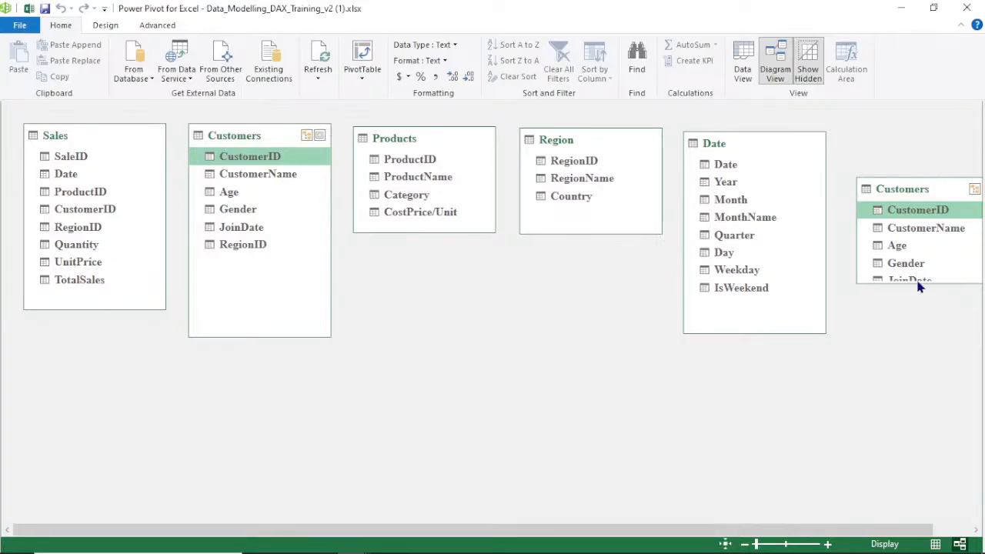
Try to delete the Customers table beside Sales in the diagram, dismissing the message
click(937, 191)
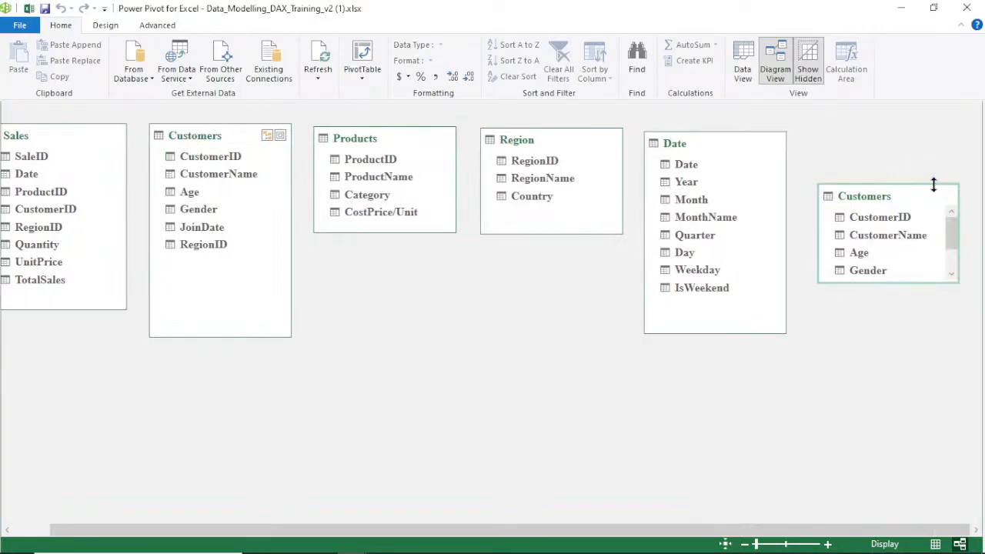
click(209, 139)
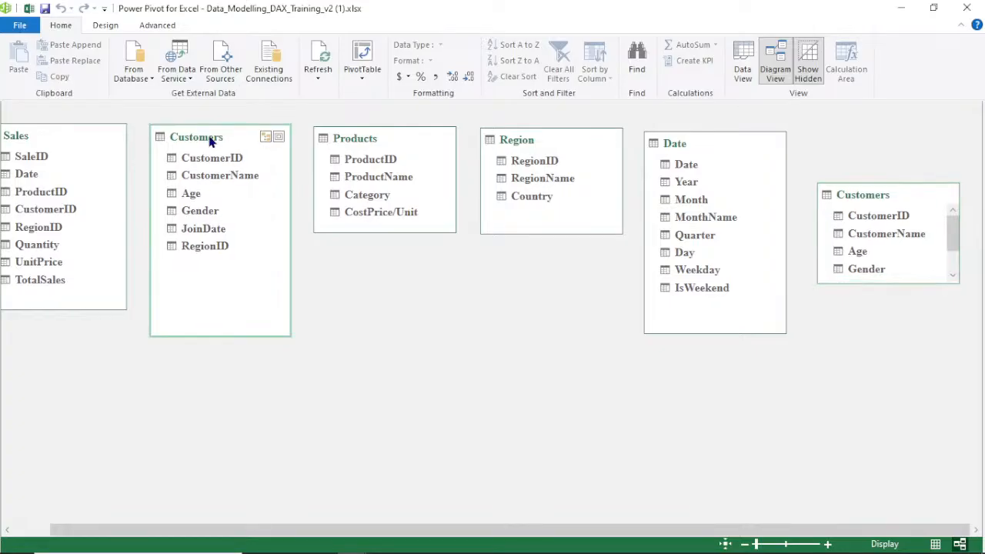
right_click(210, 140)
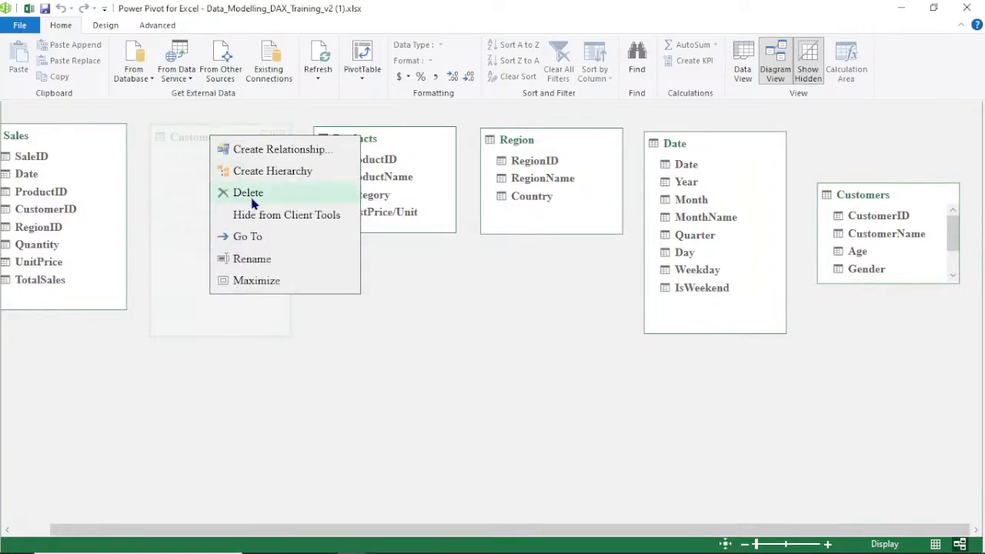
click(254, 194)
click(463, 304)
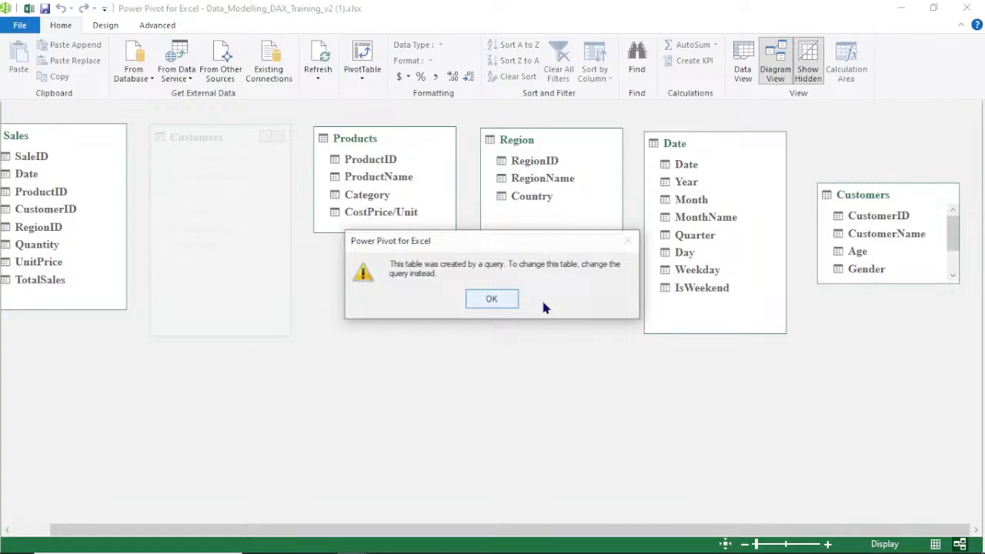
click(493, 300)
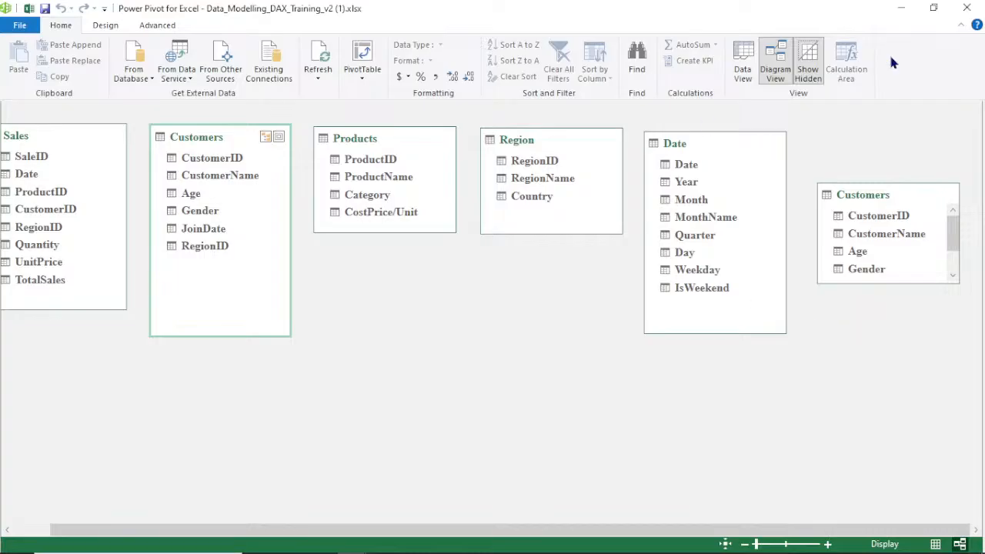
Close Power Pivot, enable the workbook's external data content, and autofit the loaded Customers table columns
click(965, 9)
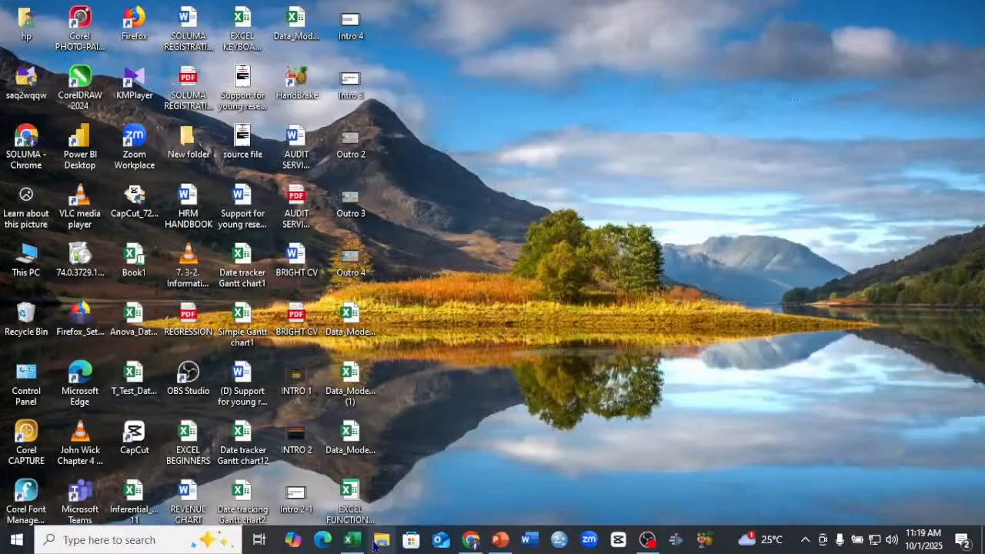
click(366, 543)
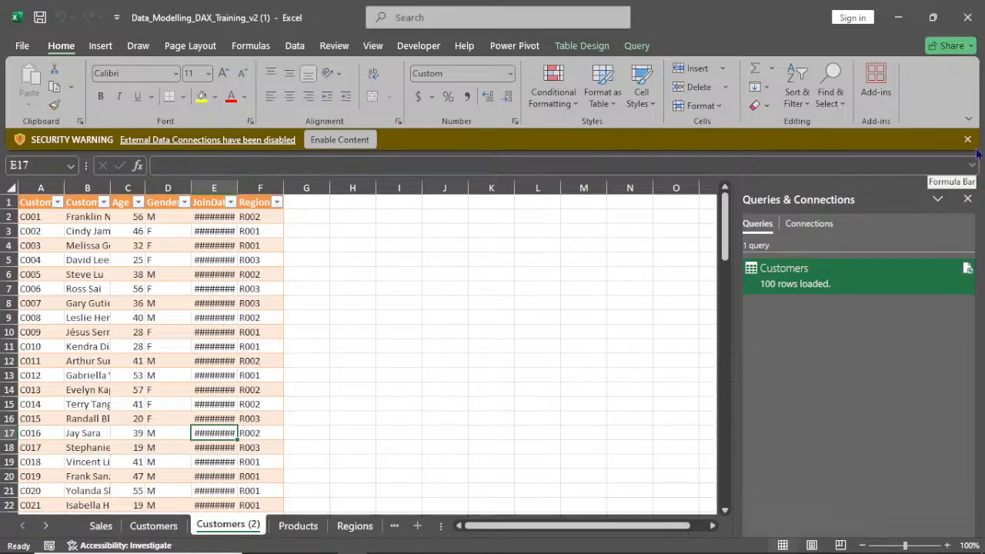
click(340, 139)
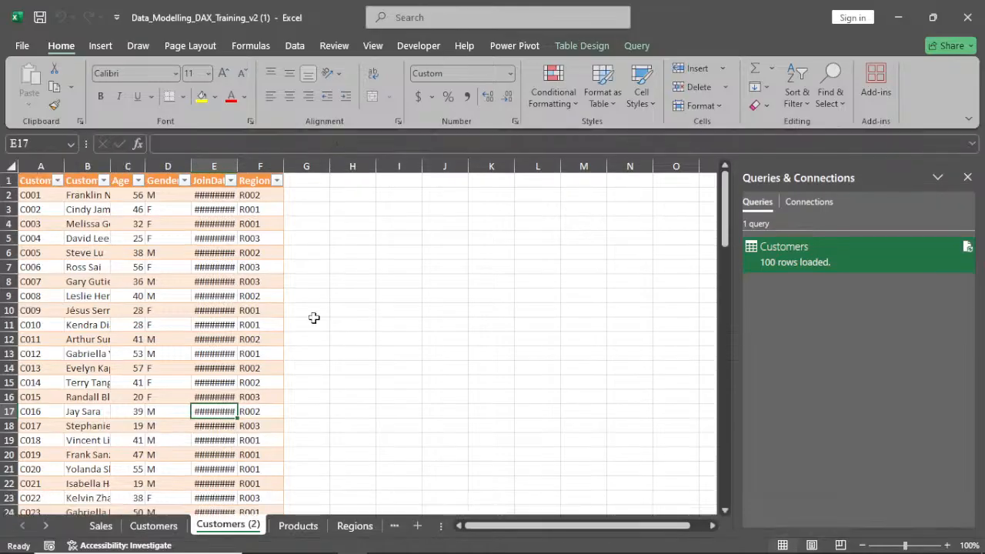
double_click(283, 170)
double_click(238, 166)
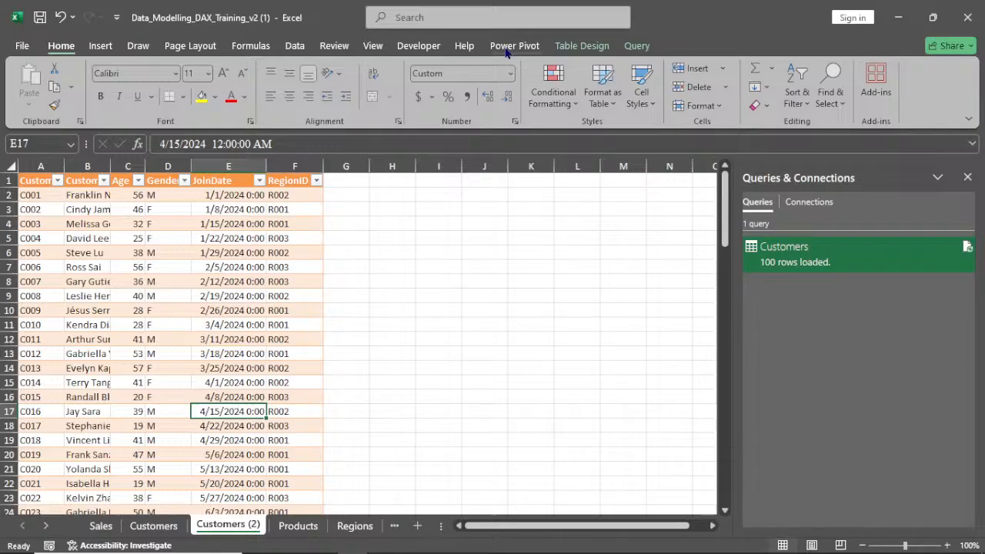
Try to add the Sales table to the Data Model from its worksheet
click(101, 525)
scroll(454, 153, up, 4)
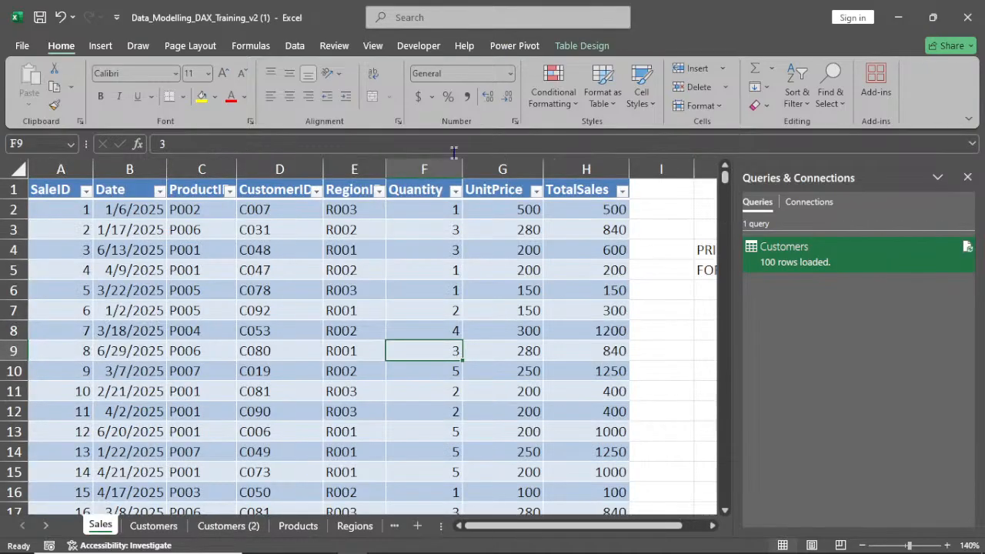
click(515, 46)
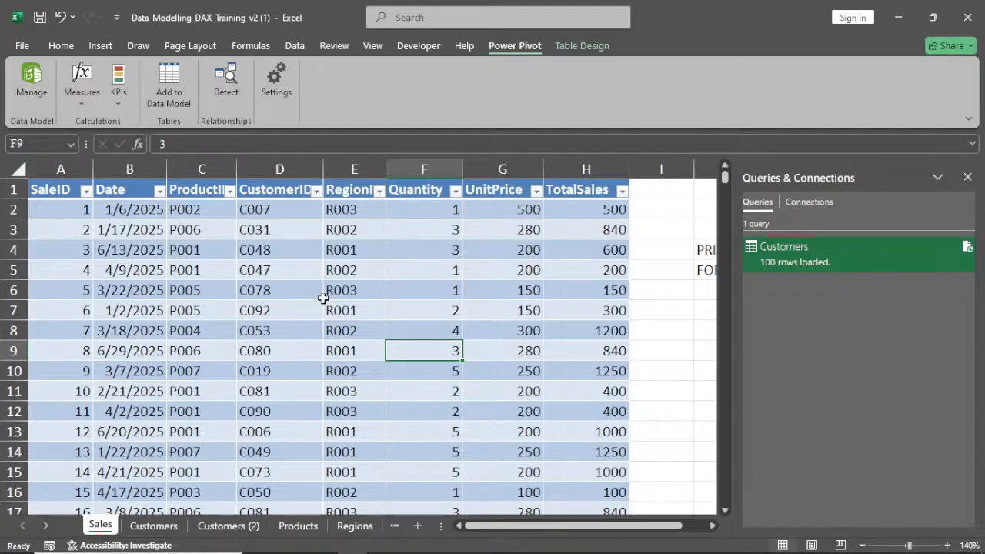
click(171, 85)
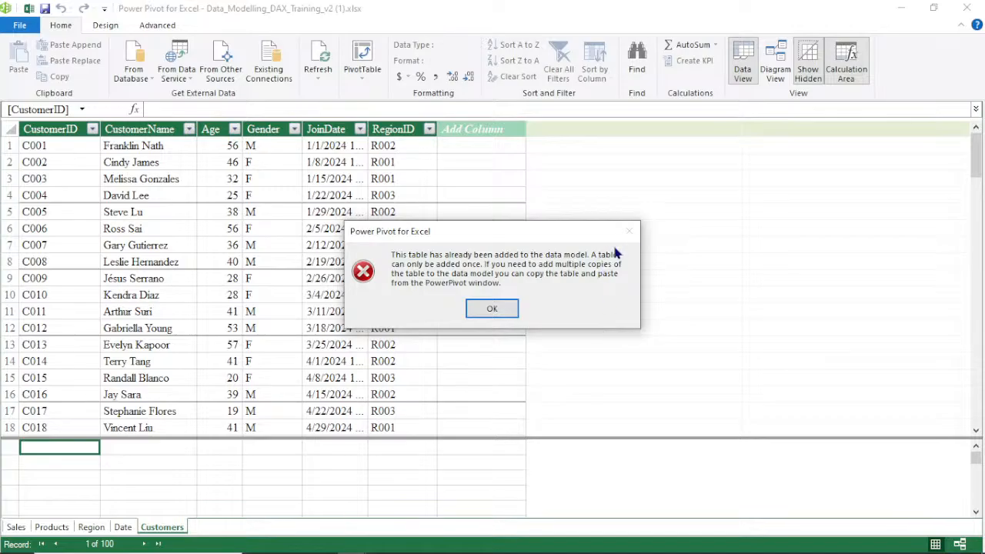
Dismiss the message and browse the Products, Region, Date and Customers tables in the data view
click(492, 308)
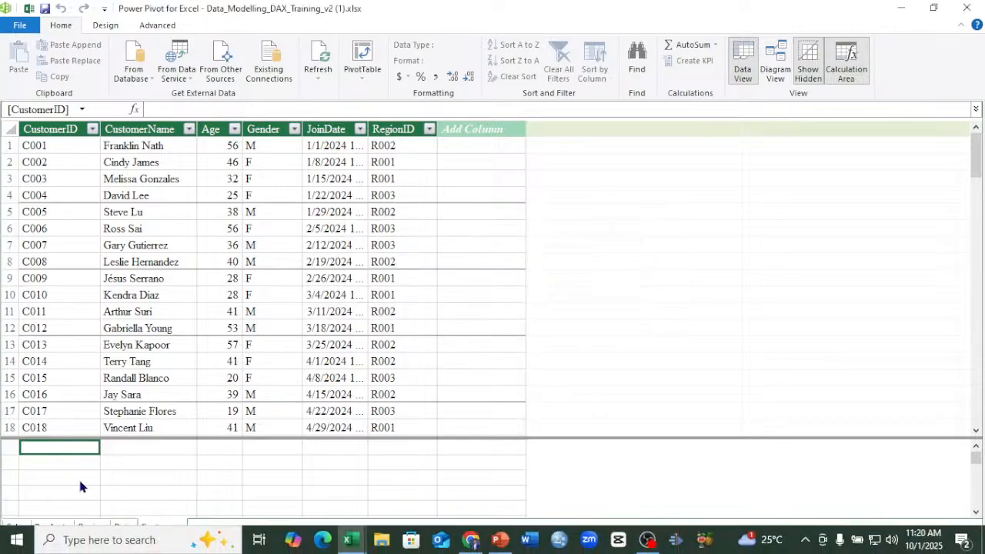
click(50, 527)
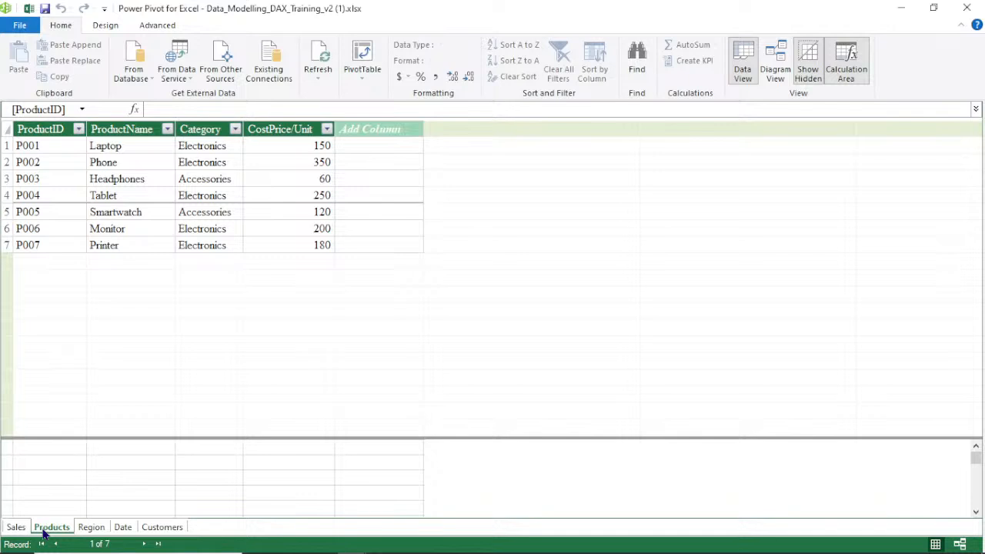
click(91, 528)
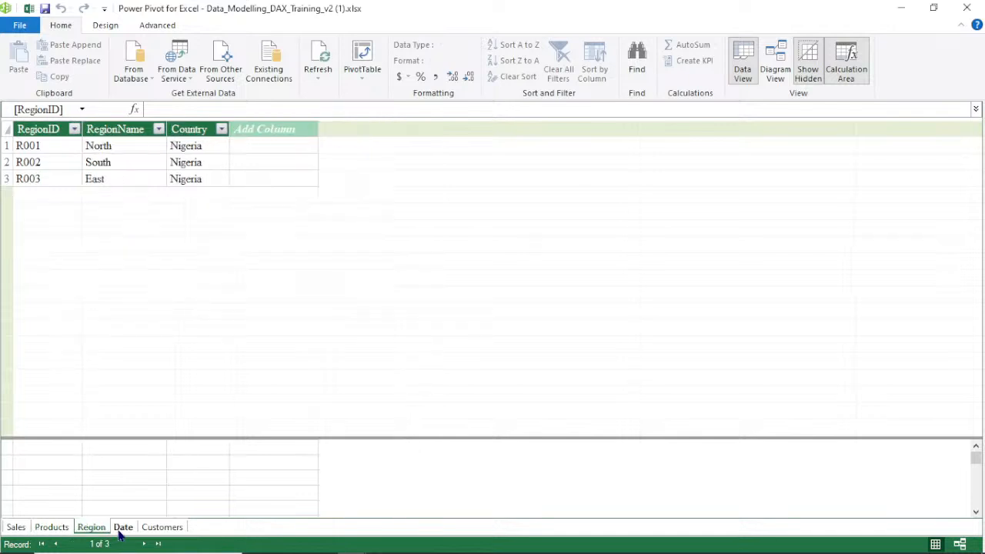
click(124, 528)
click(154, 528)
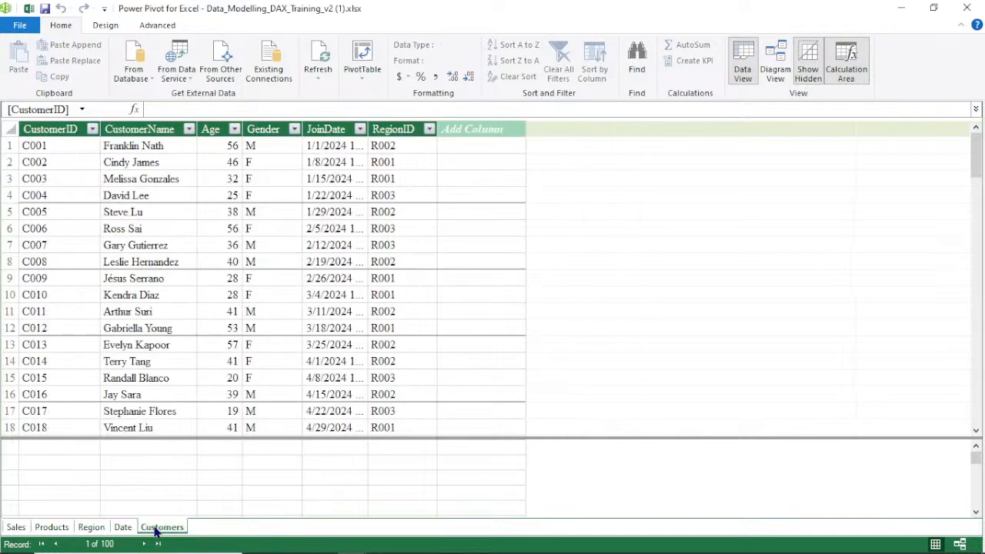
Try to delete the Customers table from the data view, dismissing the query message
right_click(154, 528)
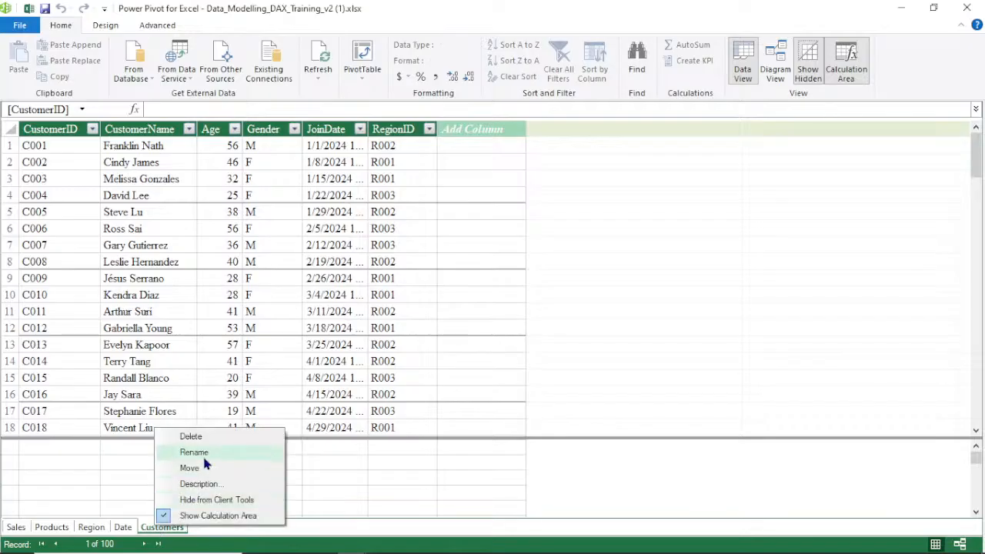
click(204, 437)
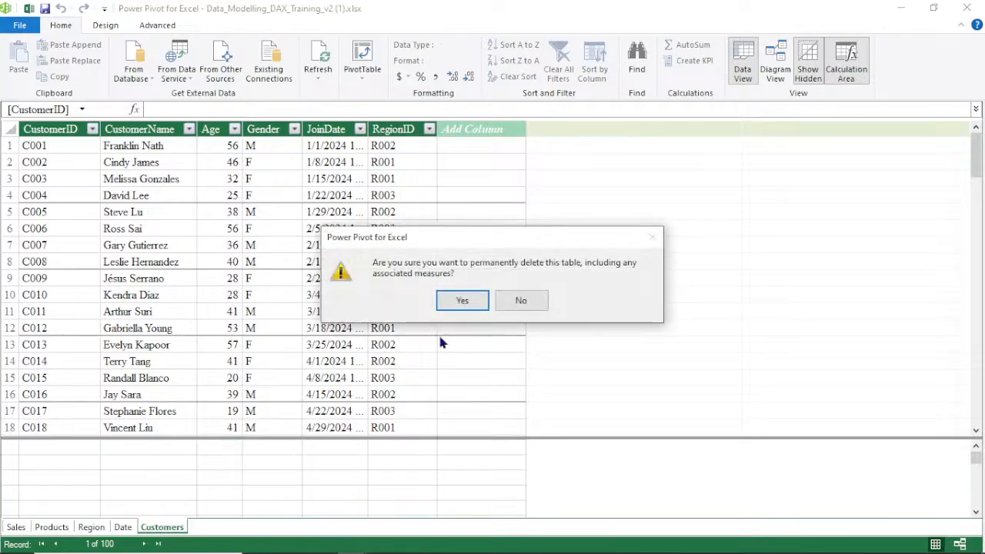
click(461, 301)
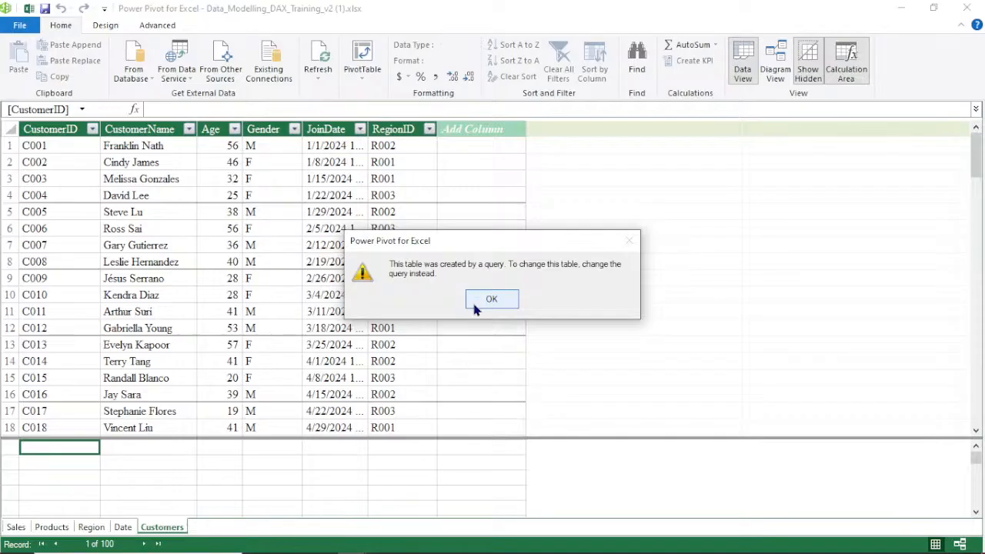
click(627, 242)
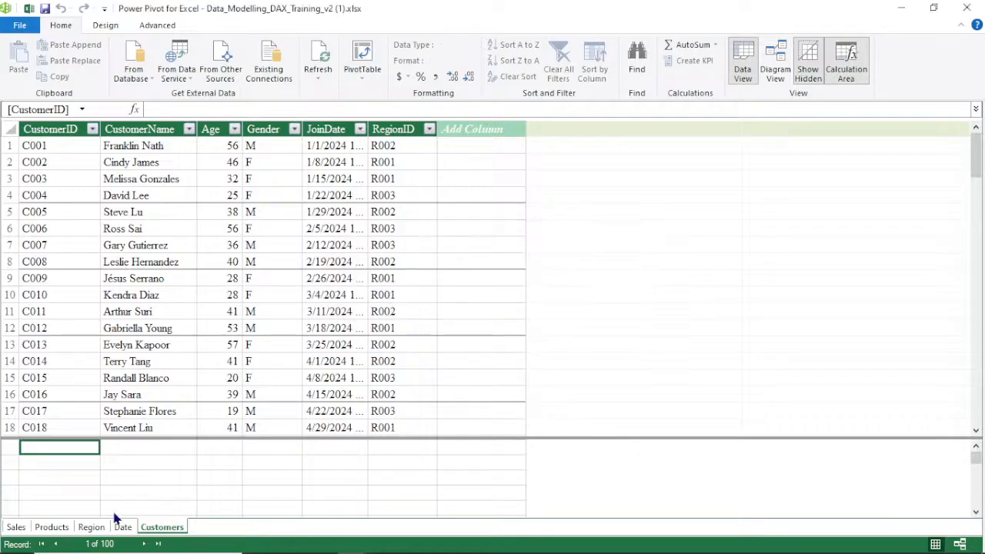
Switch to the diagram view and relate Sales CustomerID to Customers CustomerID
click(121, 528)
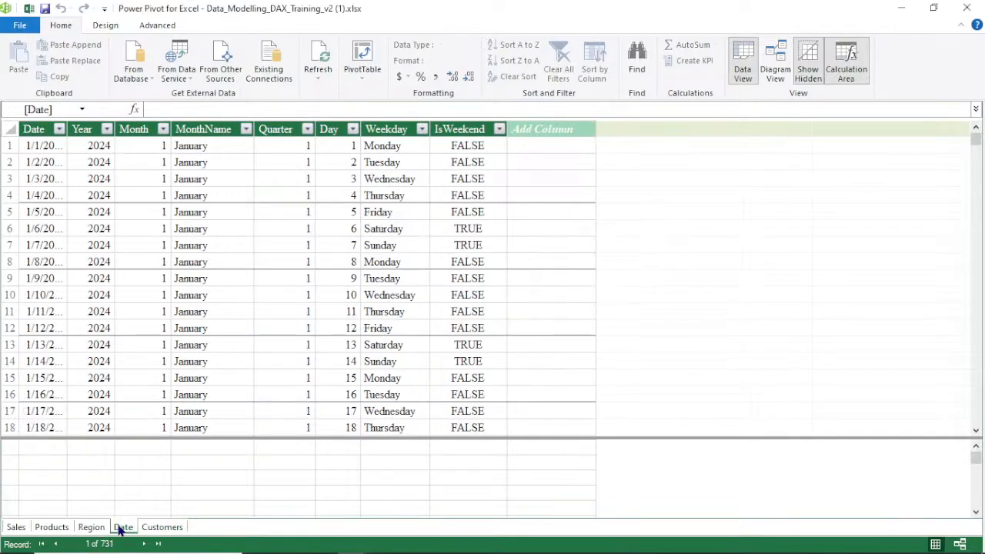
click(51, 527)
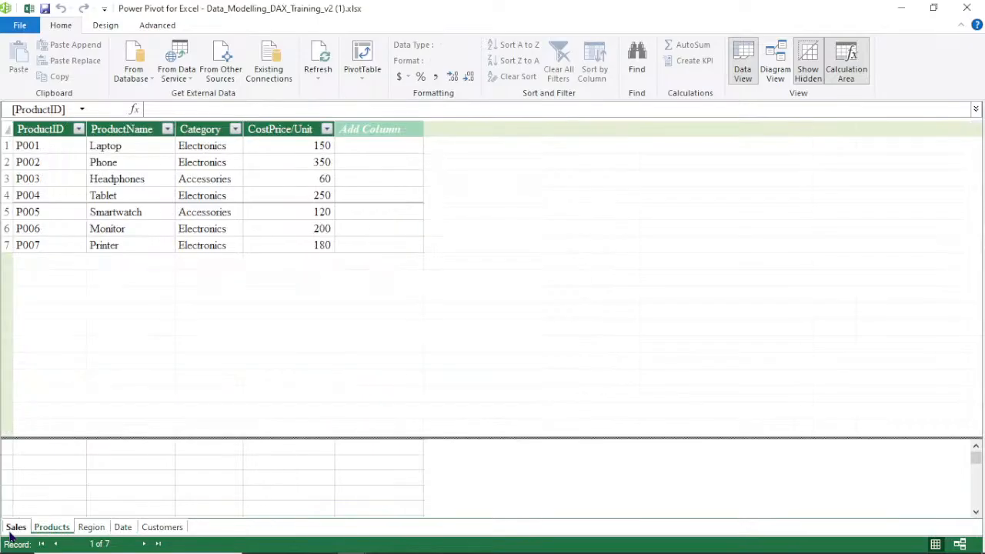
click(776, 69)
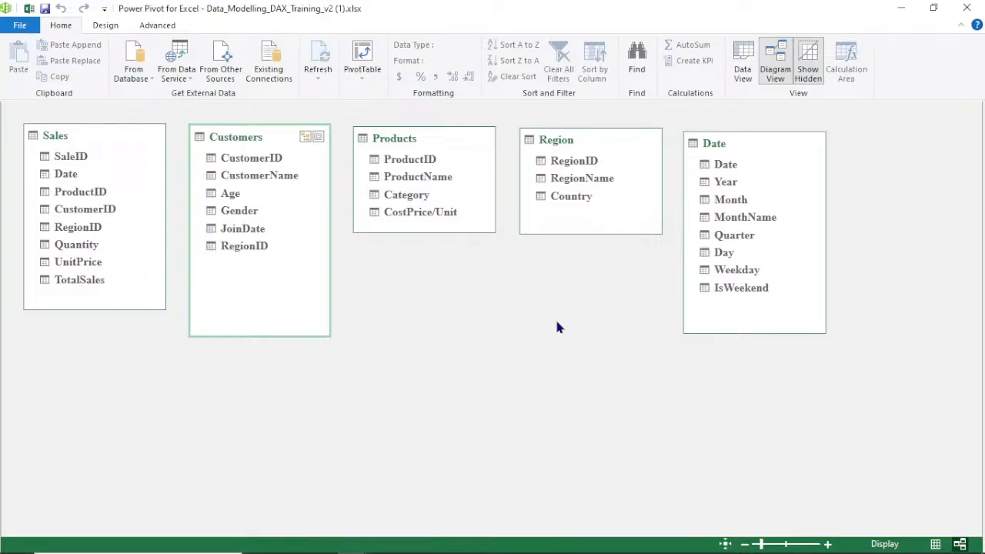
click(80, 213)
drag(81, 215, 222, 161)
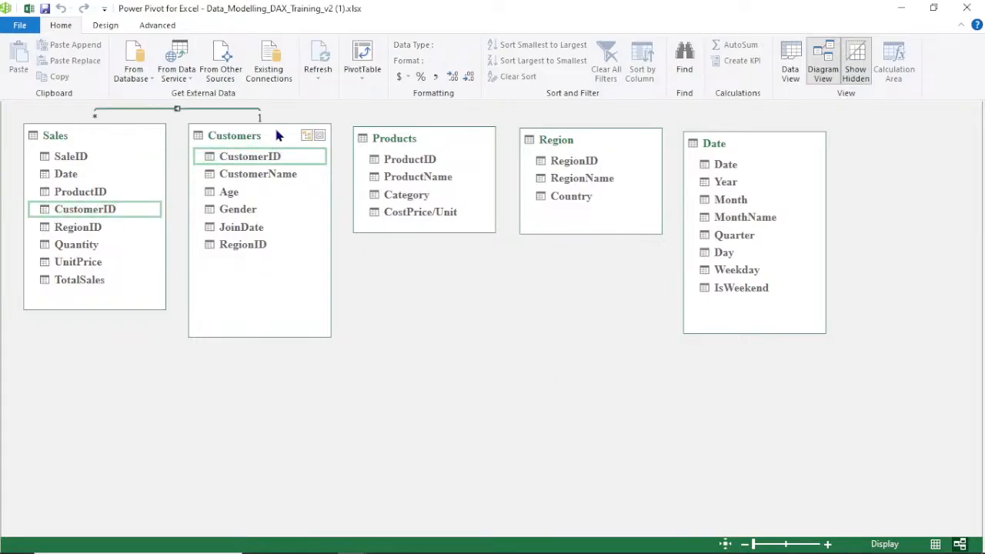
Rearrange the diagram, placing Customers below Sales and moving Products beside Sales
drag(277, 135, 260, 311)
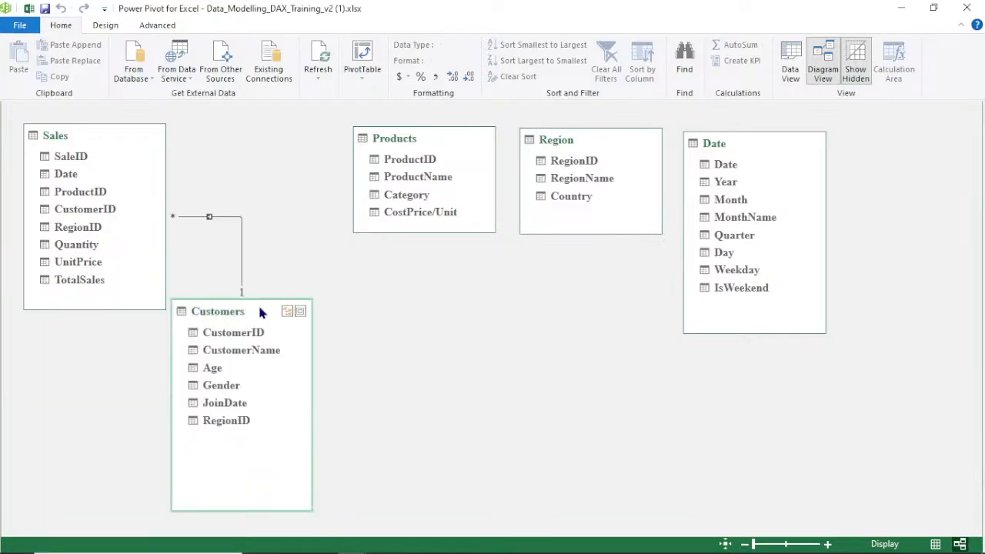
drag(231, 510, 223, 435)
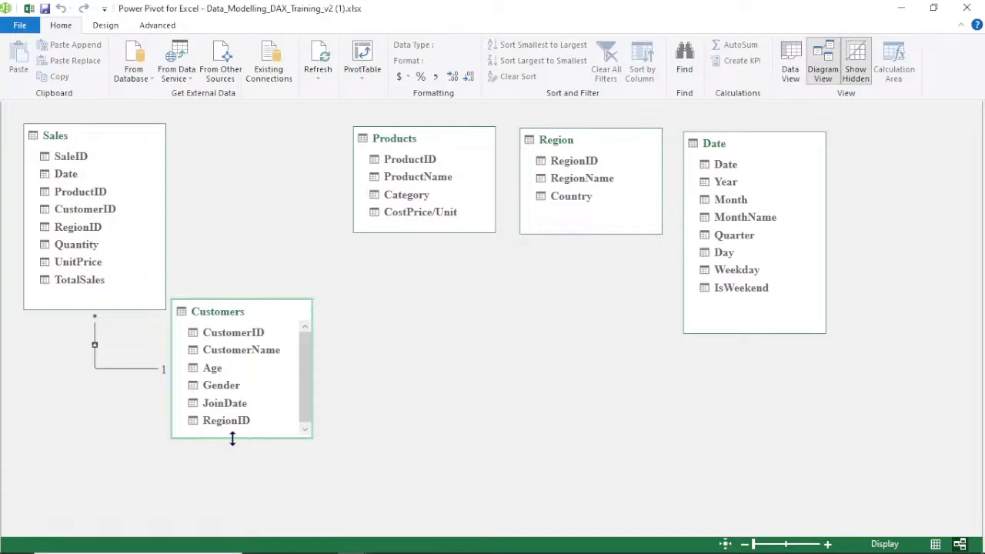
drag(232, 438, 232, 449)
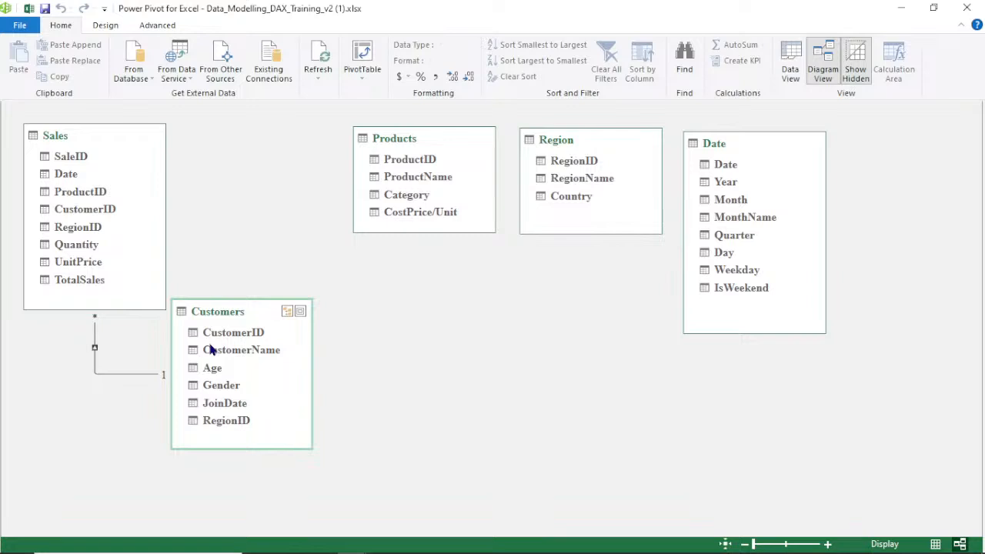
drag(237, 317, 74, 379)
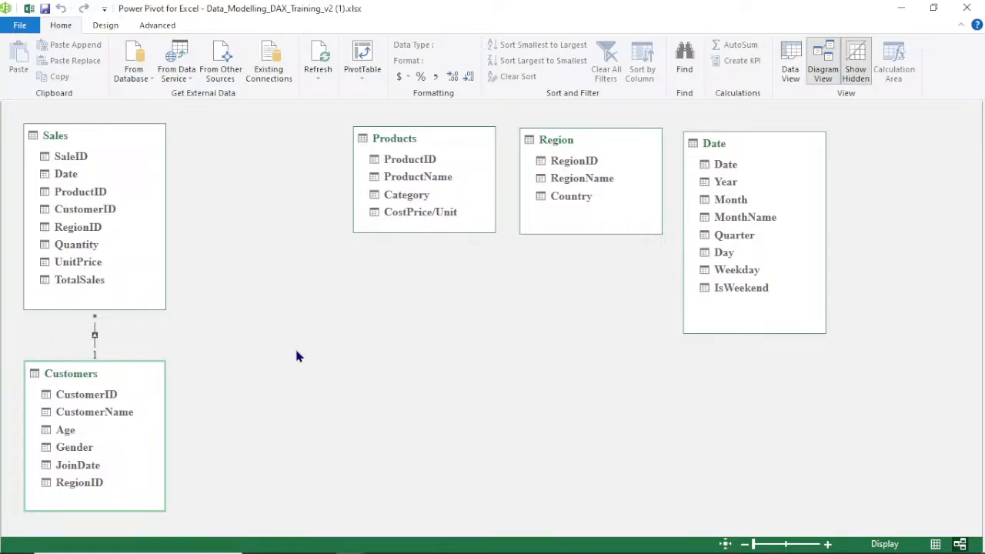
click(439, 137)
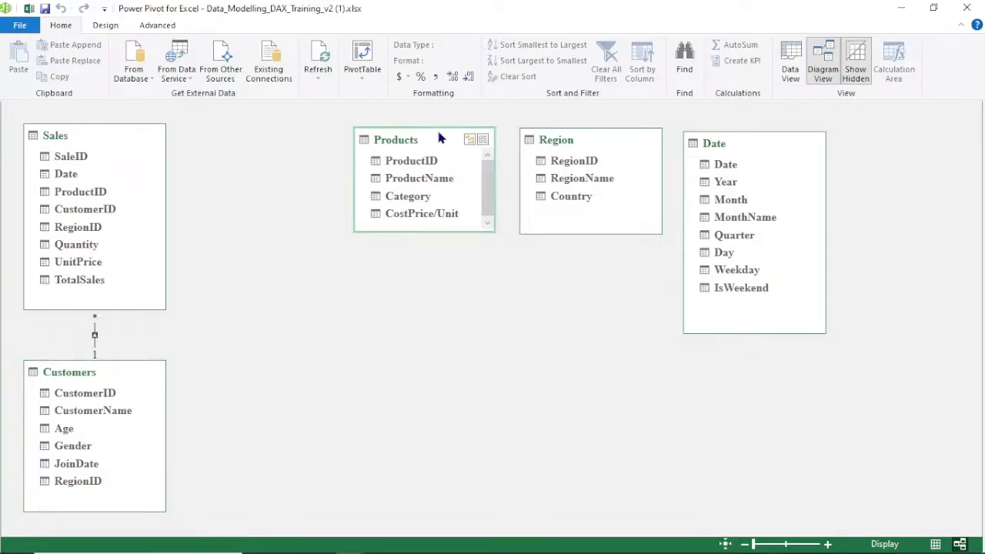
drag(439, 137, 305, 146)
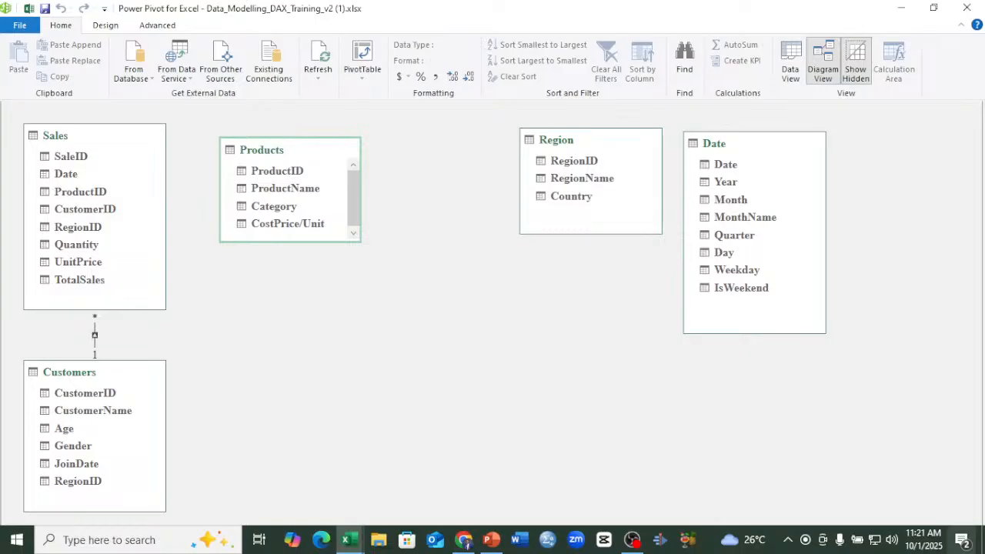
Inspect the Sales–Customers relationship's settings and options without changing them
click(92, 360)
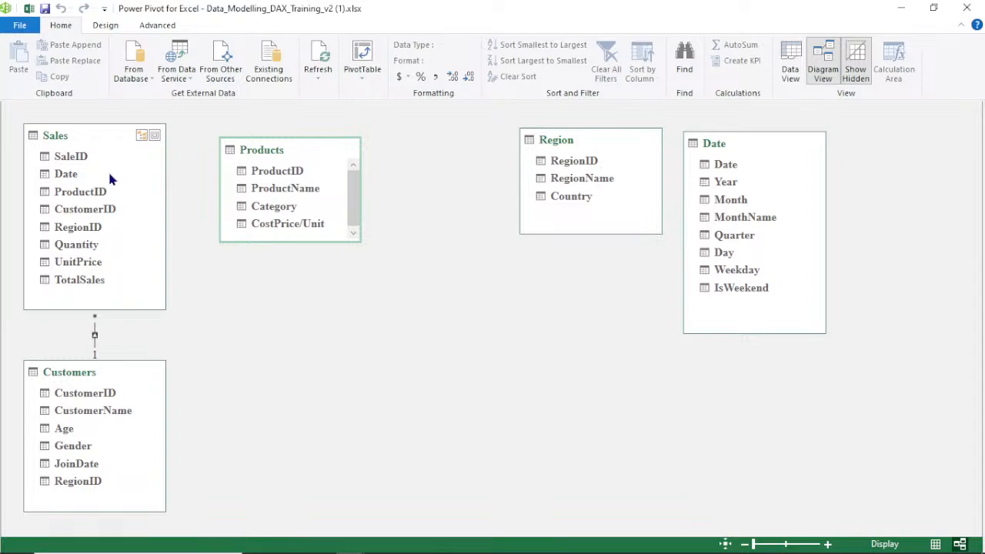
click(95, 336)
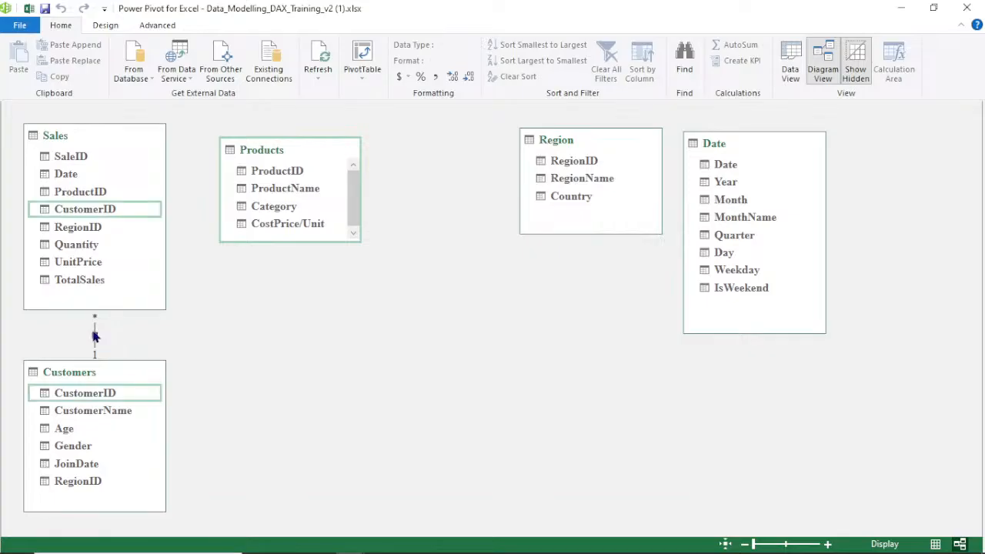
click(94, 336)
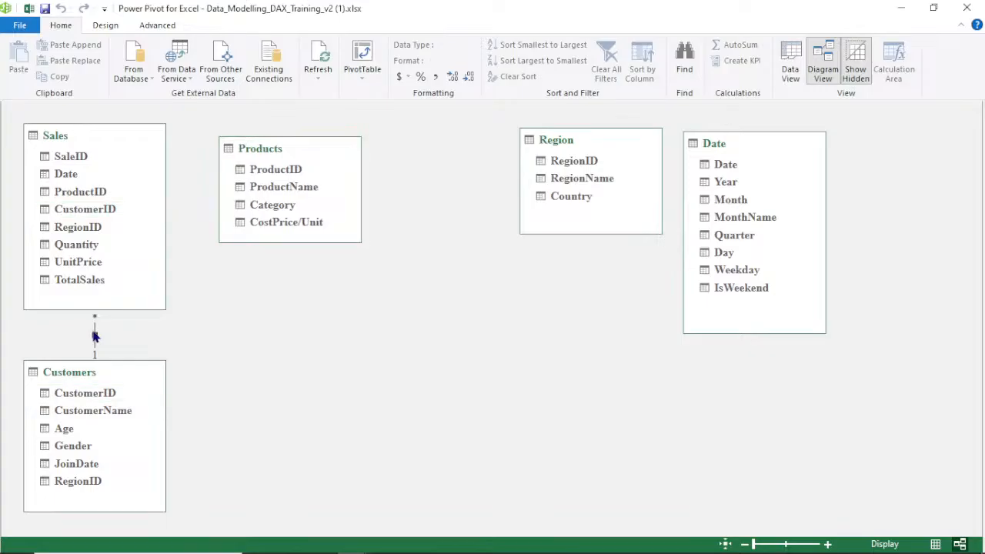
click(94, 336)
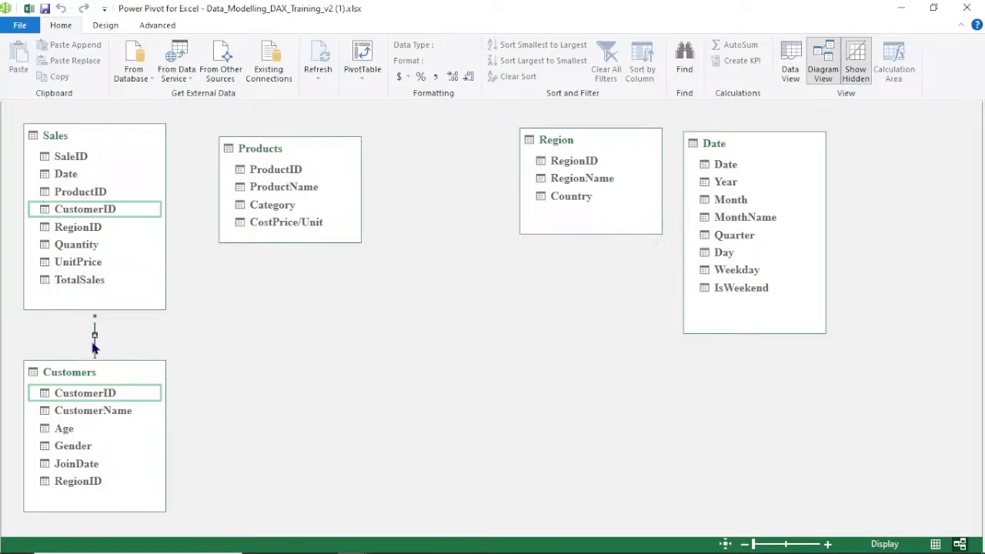
double_click(94, 346)
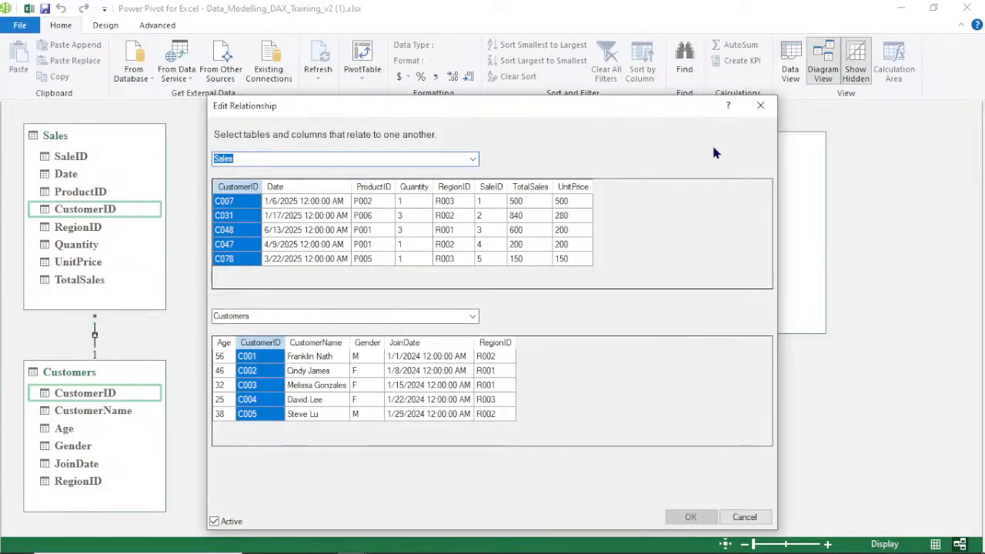
key(Escape)
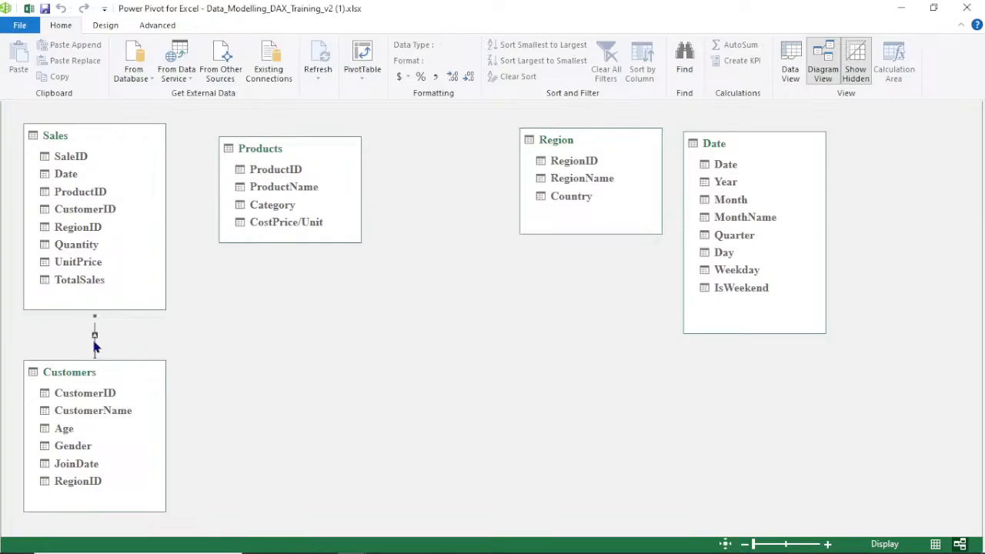
click(93, 333)
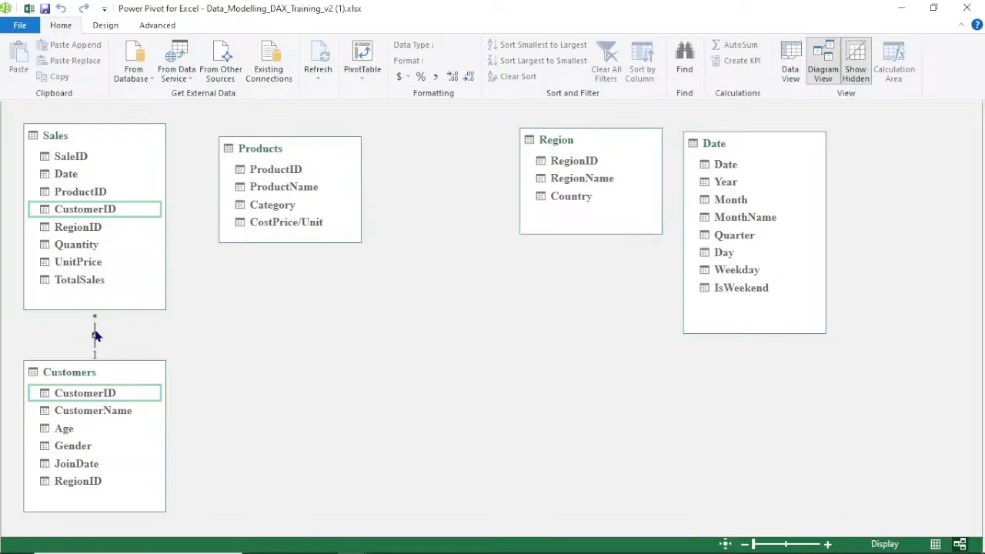
right_click(95, 336)
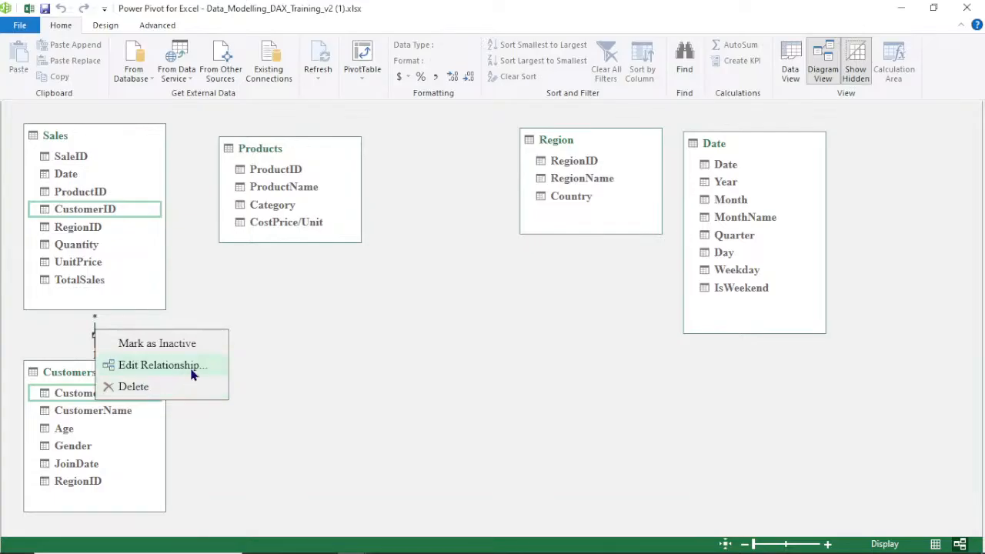
click(271, 336)
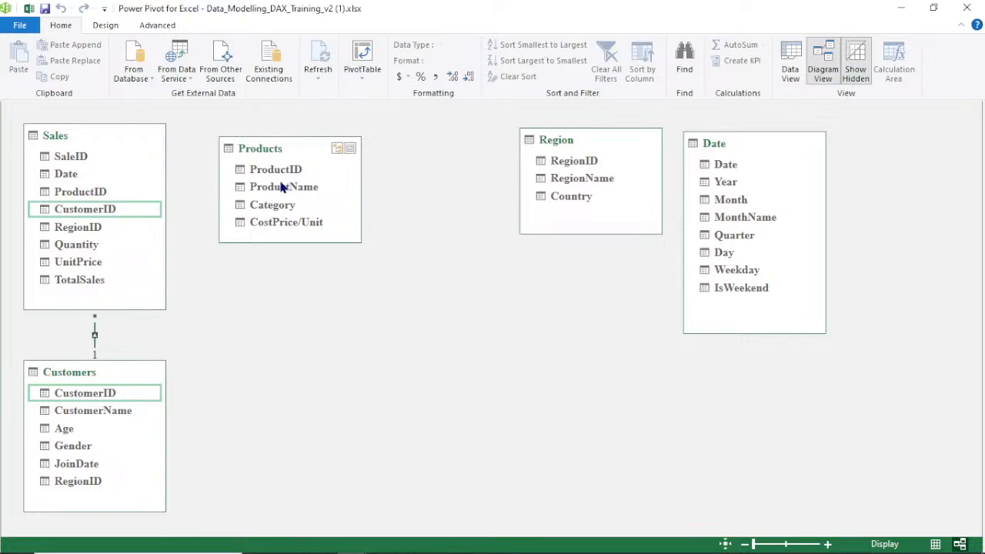
Relate Sales ProductID to Products ProductID
double_click(89, 192)
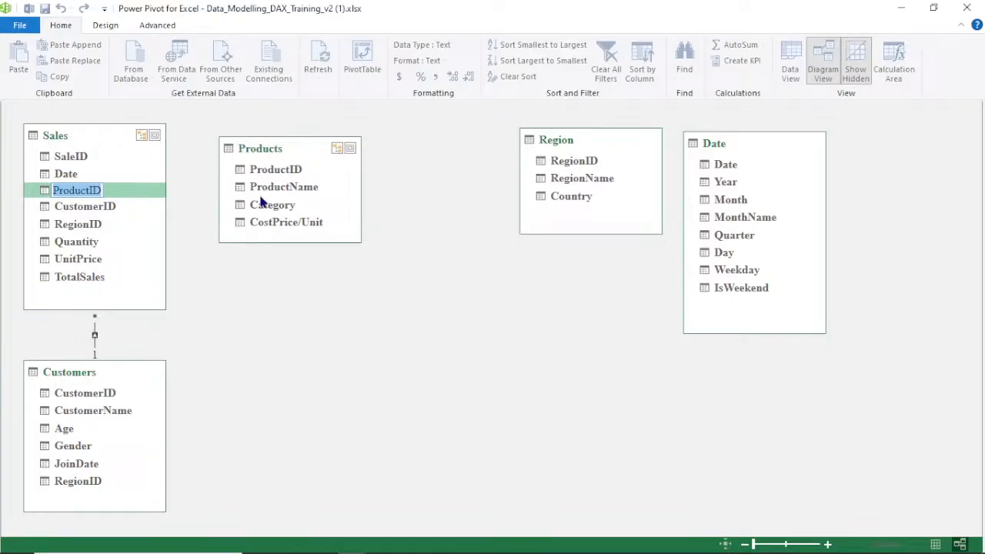
key(Return)
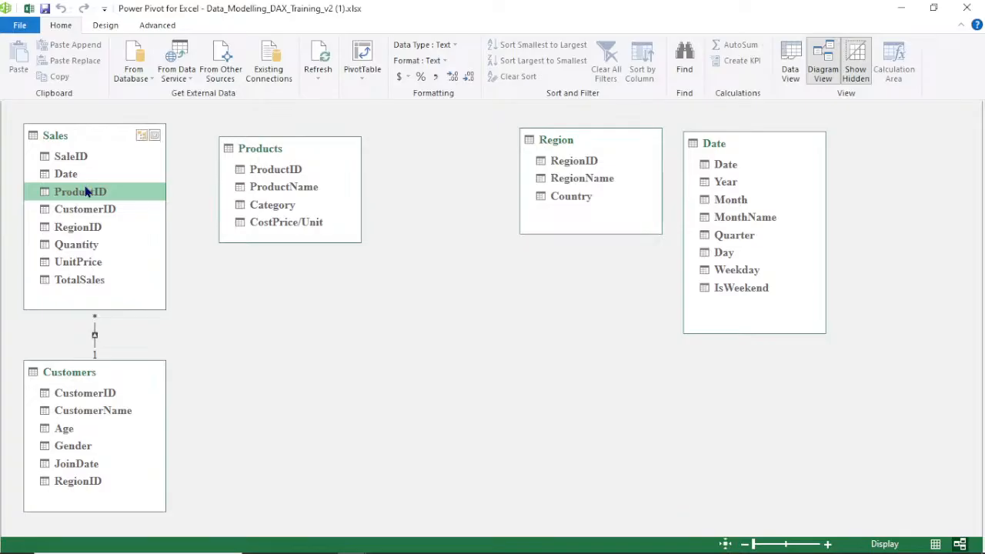
drag(89, 192, 268, 168)
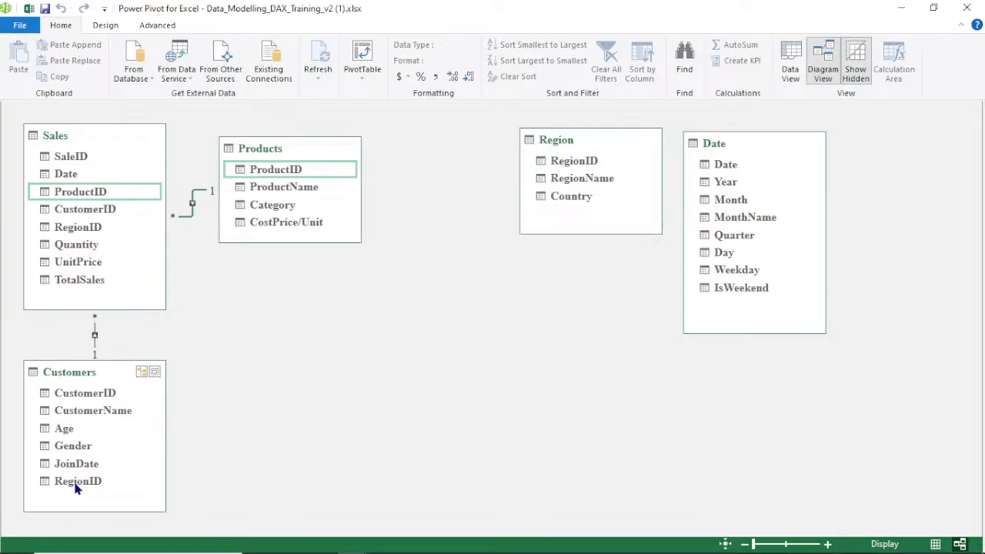
Relate Customers RegionID to Region RegionID, and Date's Date column to Sales Date
drag(77, 486, 571, 162)
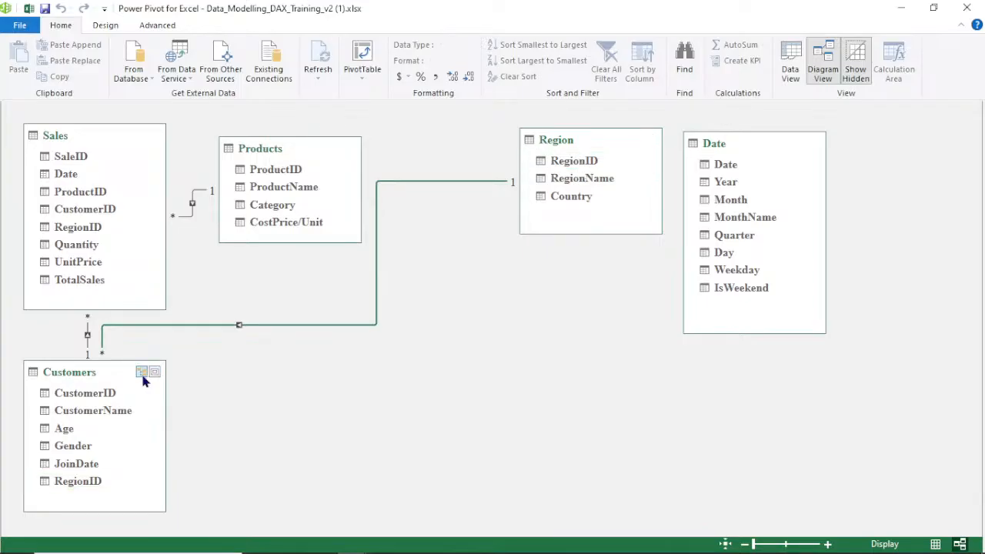
click(323, 325)
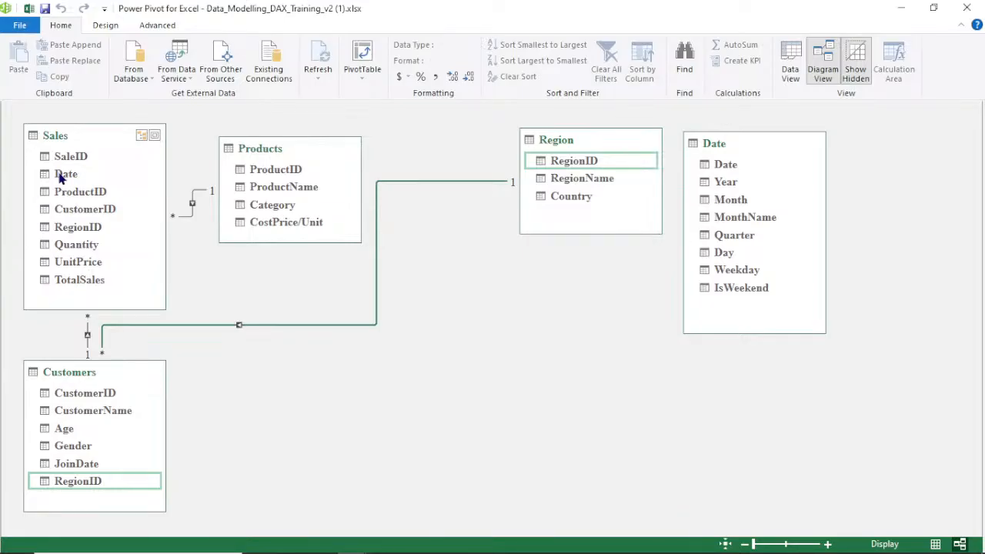
drag(726, 165, 74, 177)
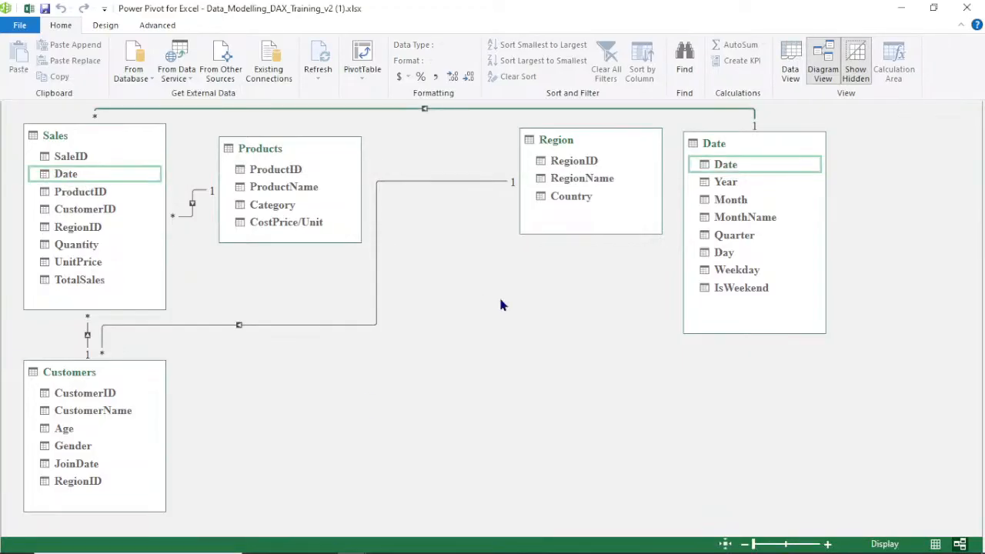
Rearrange the diagram, moving Region beside Customers and Date next to Products
mouse_move(492, 552)
drag(601, 140, 539, 371)
drag(766, 144, 530, 136)
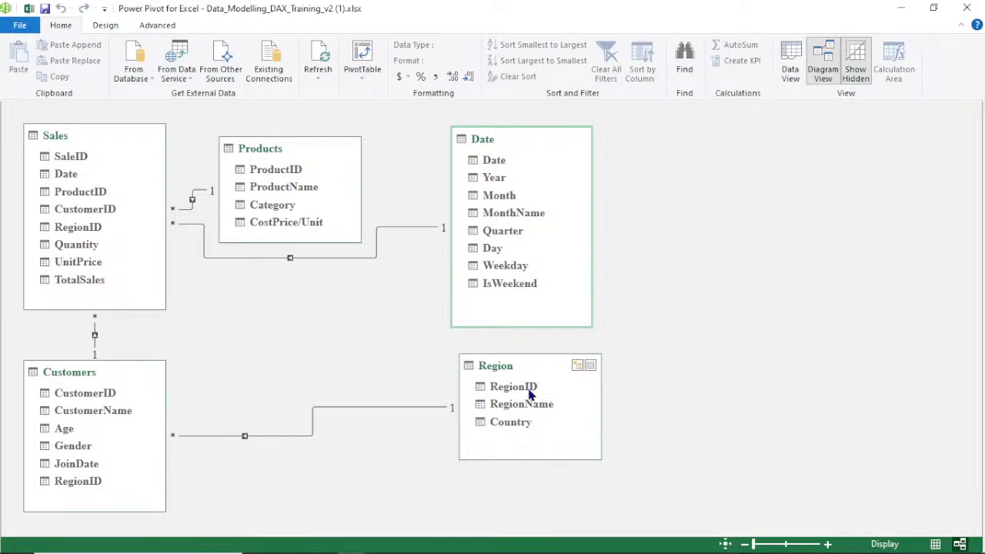
Switch to the data view and add a new column to the Sales table named Total Cost
click(786, 68)
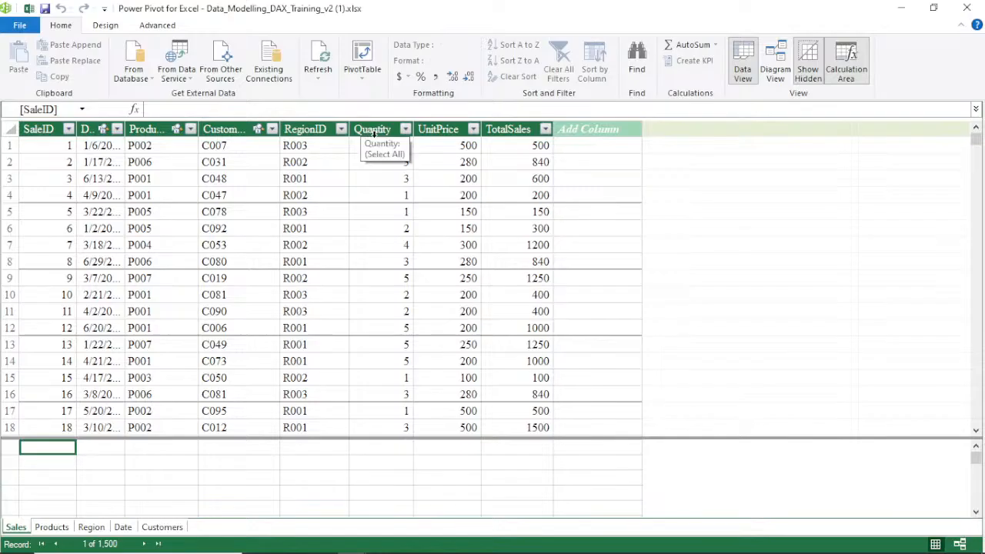
click(597, 130)
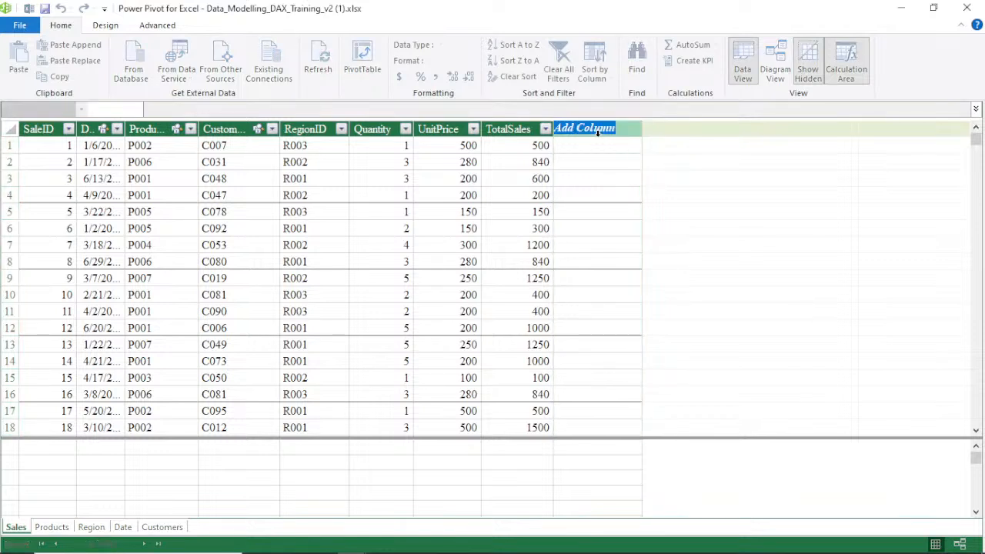
key(BackSpace)
text(Total Cost)
key(Return)
click(593, 136)
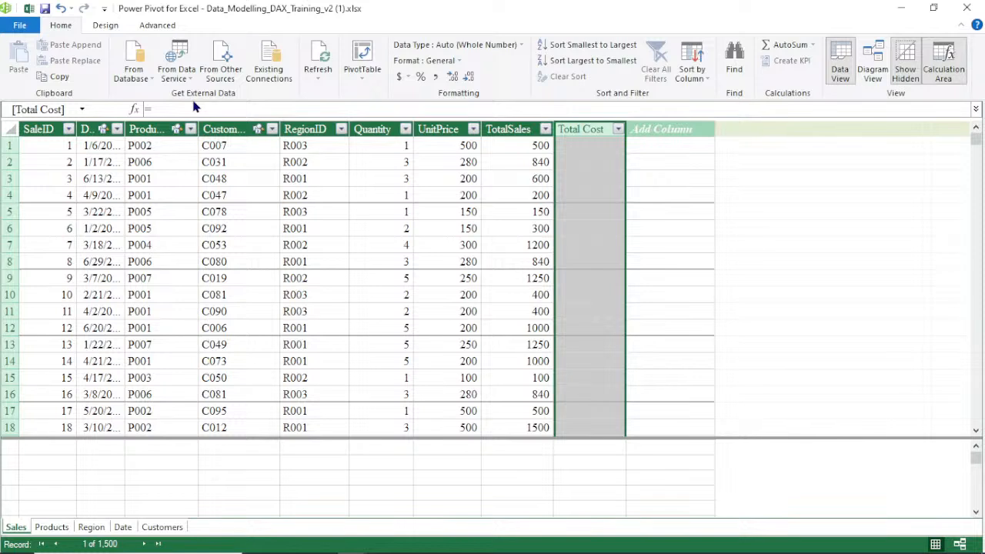
click(177, 109)
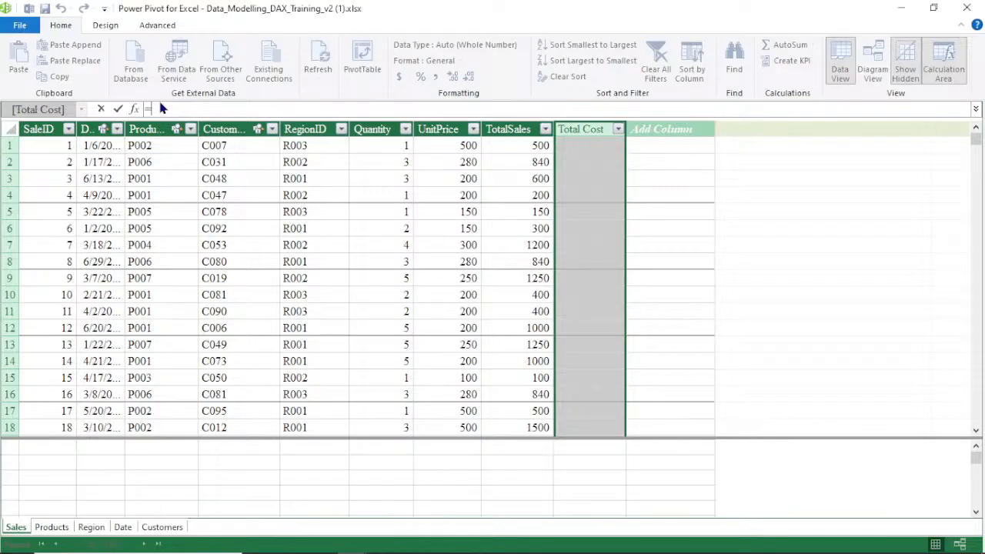
text(su)
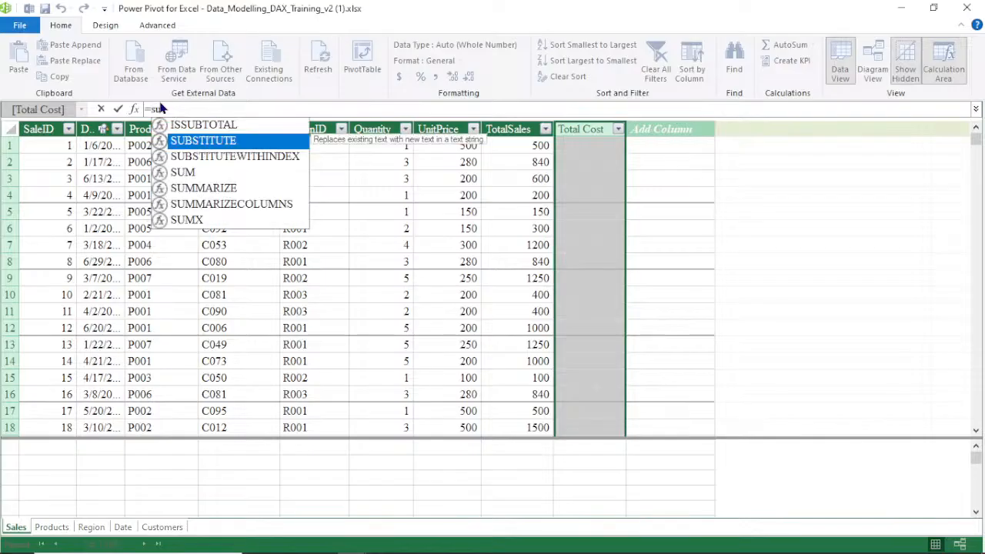
double_click(189, 220)
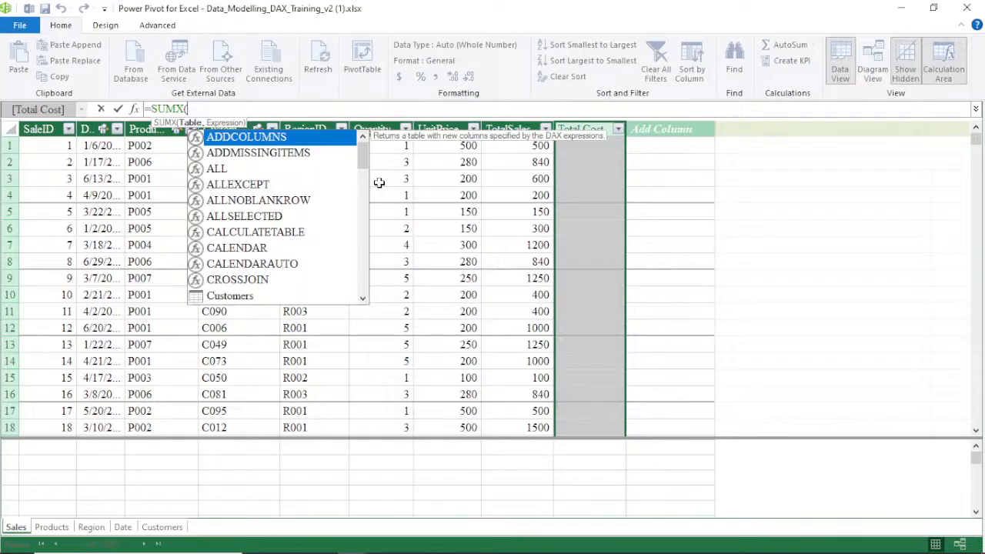
text(s)
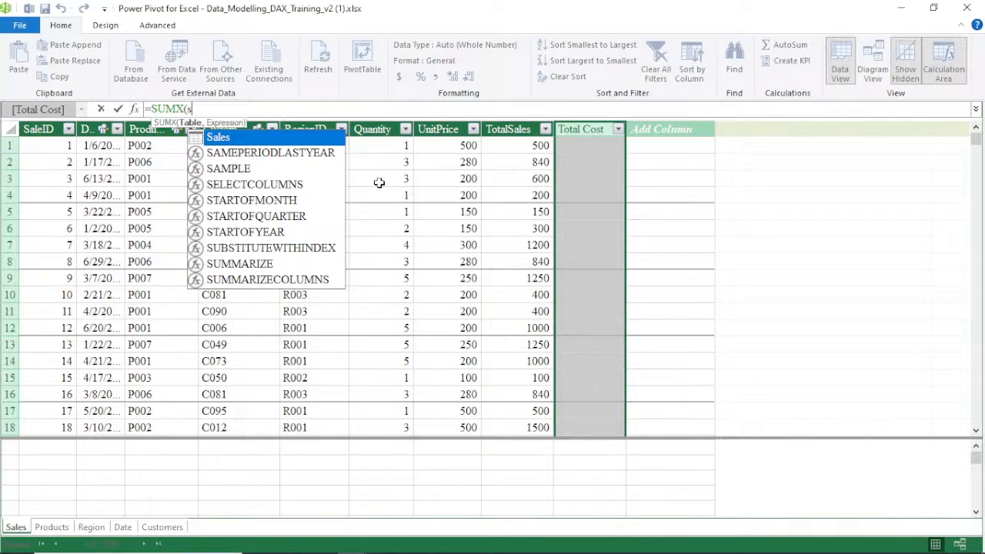
double_click(247, 138)
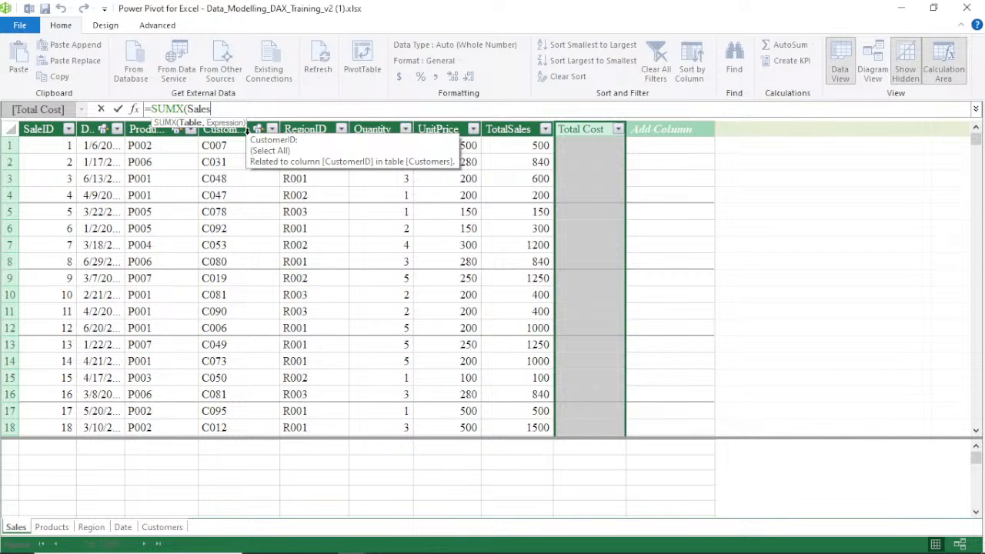
text(,)
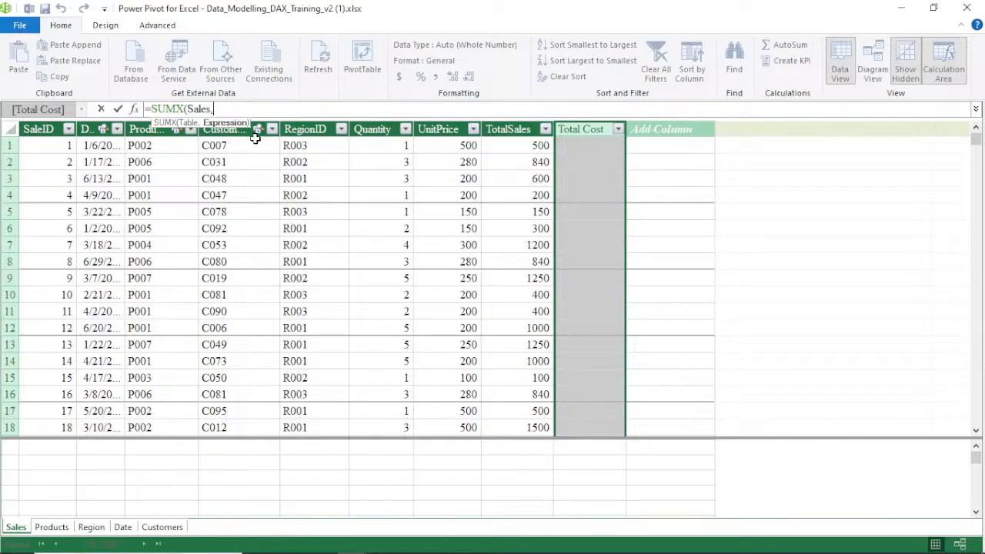
key(BackSpace)
key(BackSpace)
key(BackSpace)
key(BackSpace)
key(BackSpace)
key(BackSpace)
key(BackSpace)
key(BackSpace)
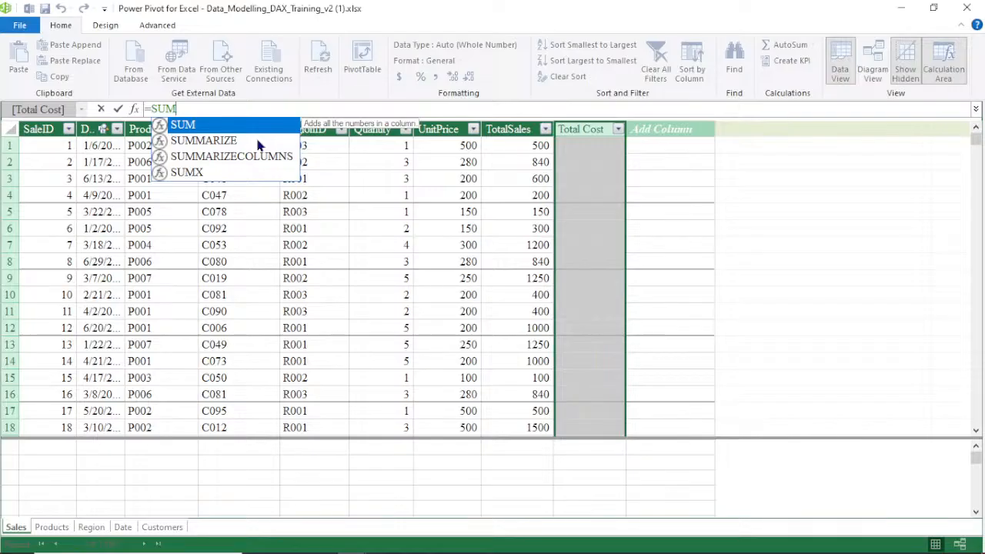
key(BackSpace)
key(BackSpace)
key(BackSpace)
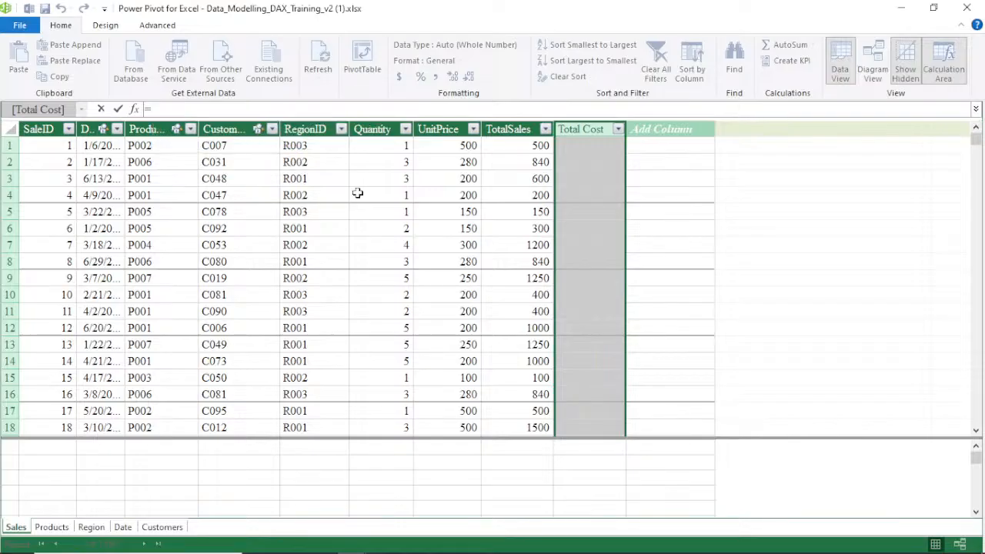
Enter the Total Cost formula =Sales[Quantity]*RELATED(Products[CostPrice/Unit])
click(389, 145)
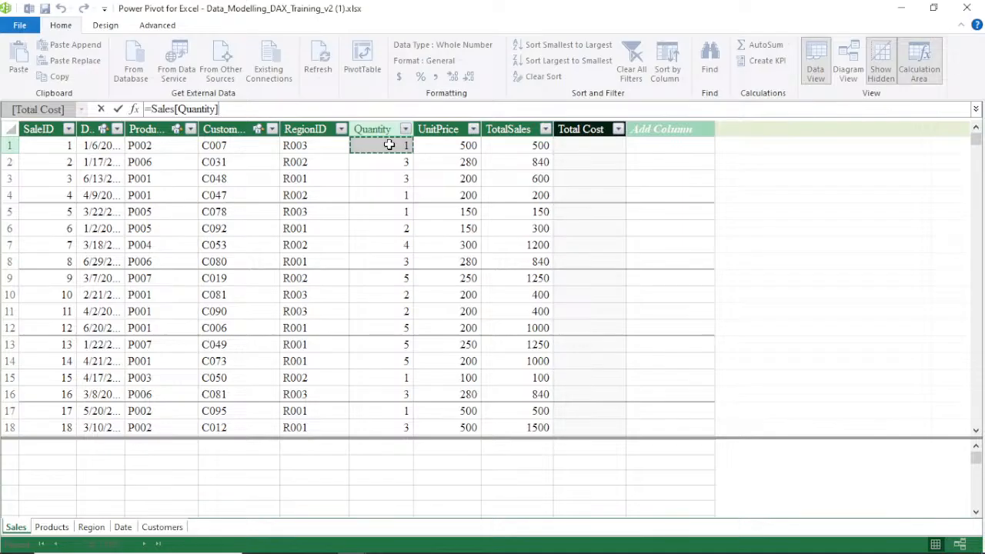
text(*)
text(re)
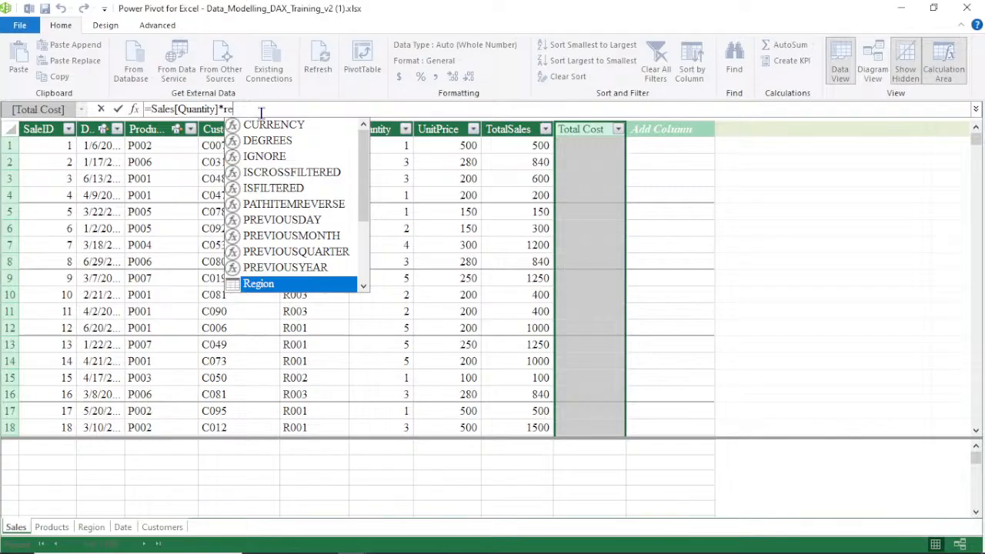
key(BackSpace)
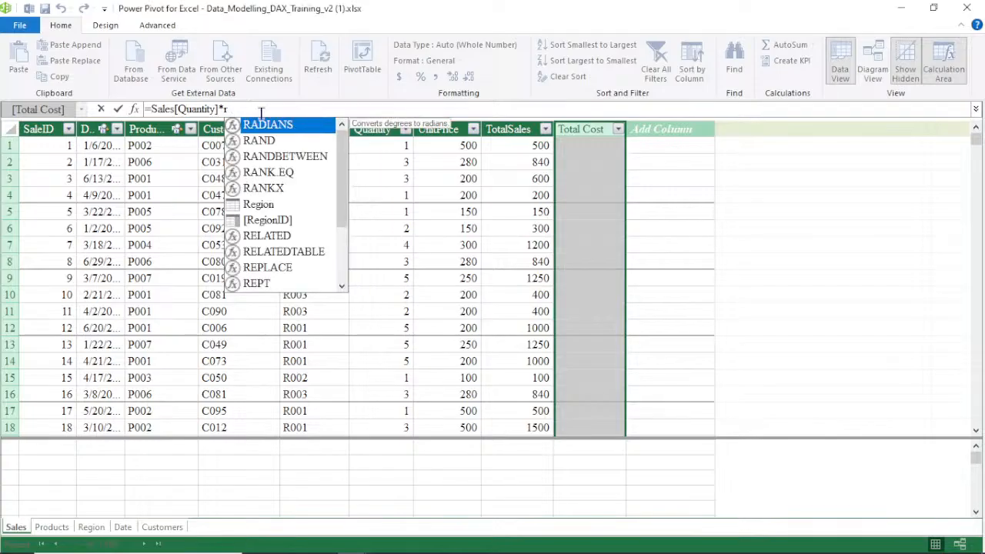
double_click(262, 235)
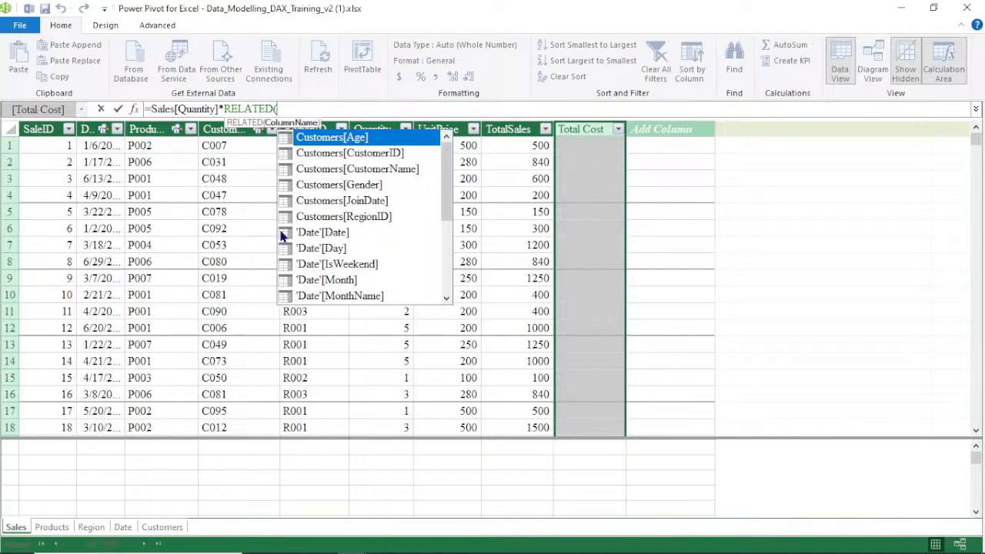
text(p)
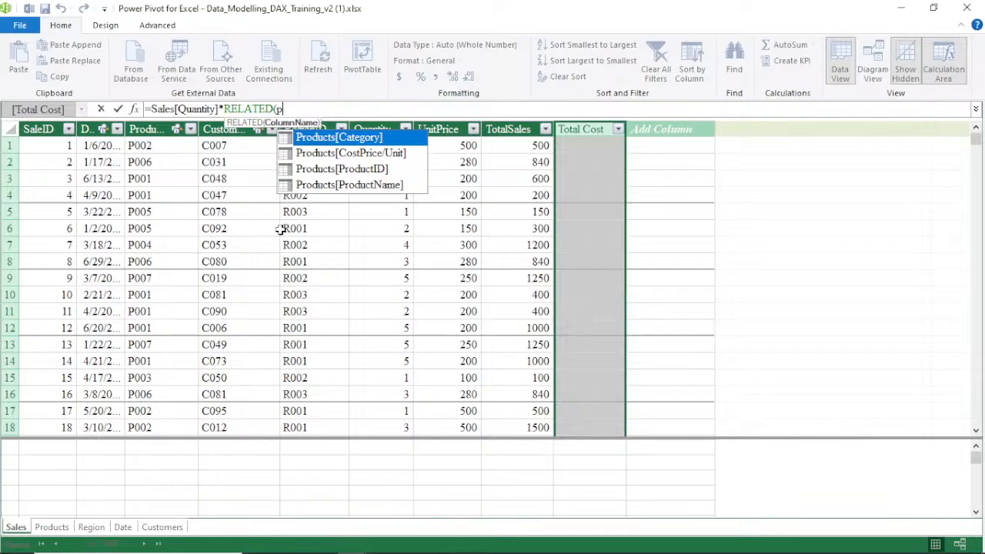
double_click(377, 154)
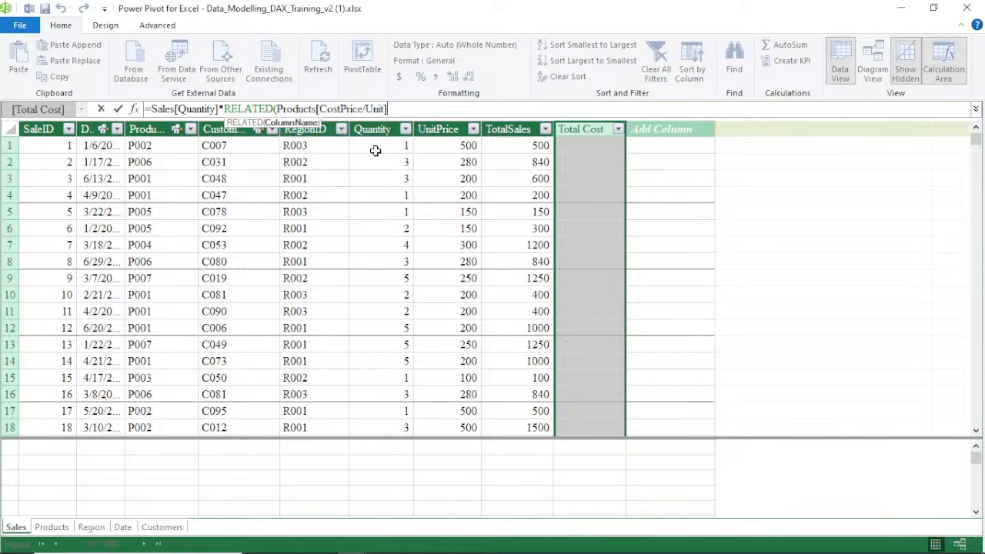
text())
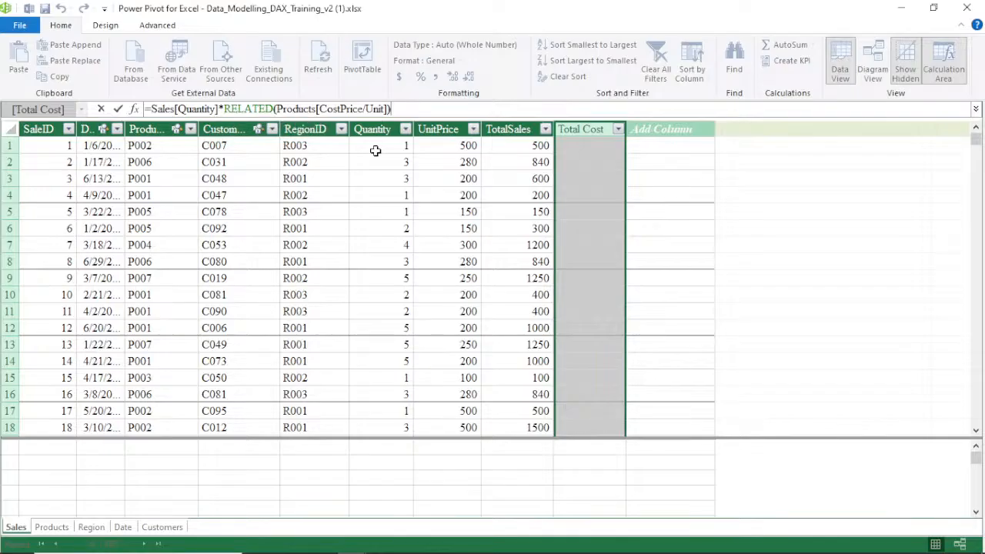
key(Return)
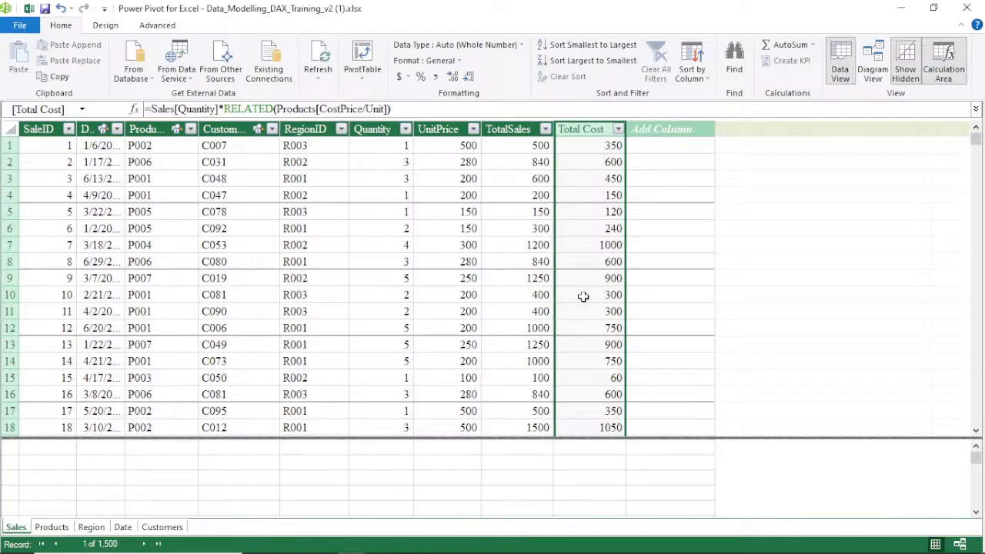
Compare the Products cost prices with the Sales table's Total Cost values by switching between the two tables
click(52, 527)
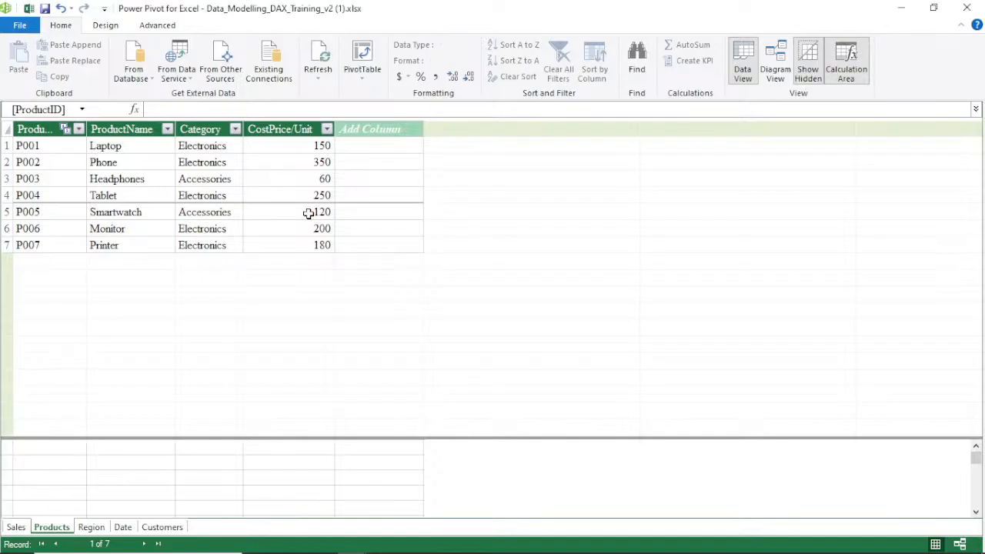
click(16, 527)
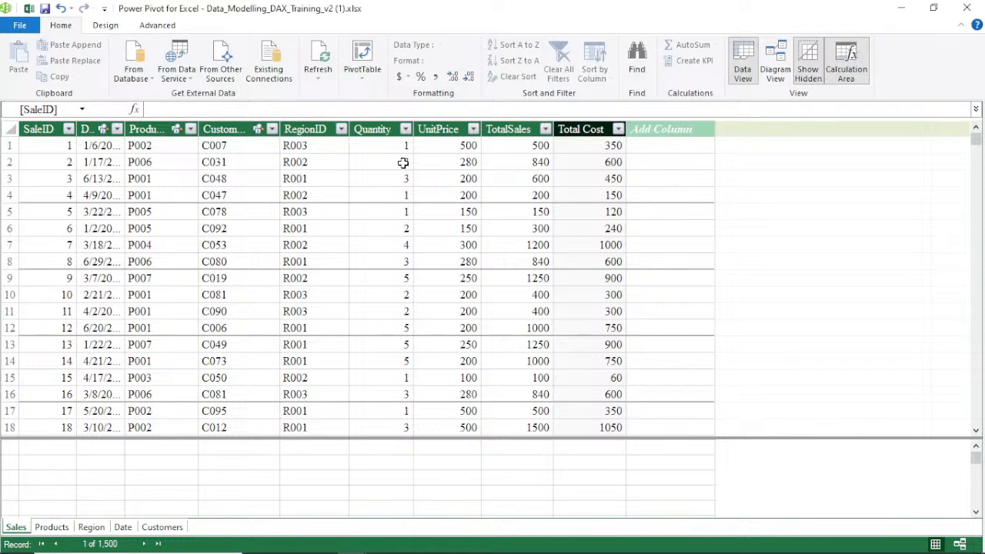
click(51, 529)
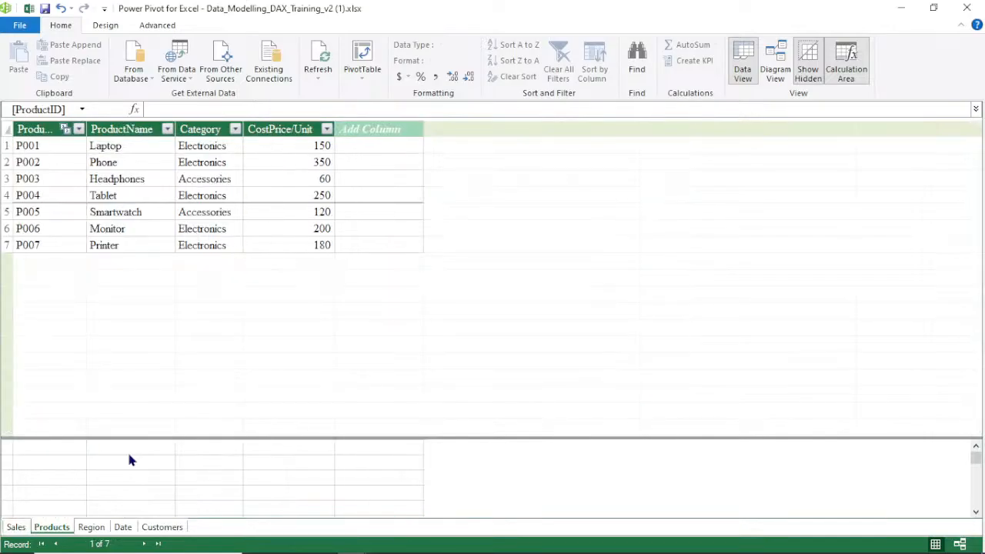
click(28, 527)
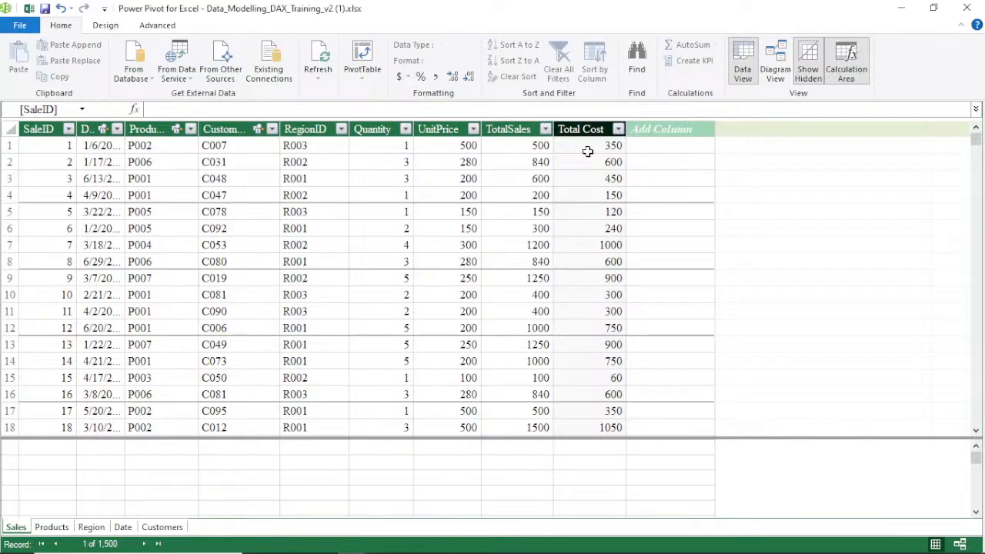
Add a Sales column named Profit with the formula =Sales[TotalSales]-Sales[Total Cost]
double_click(671, 130)
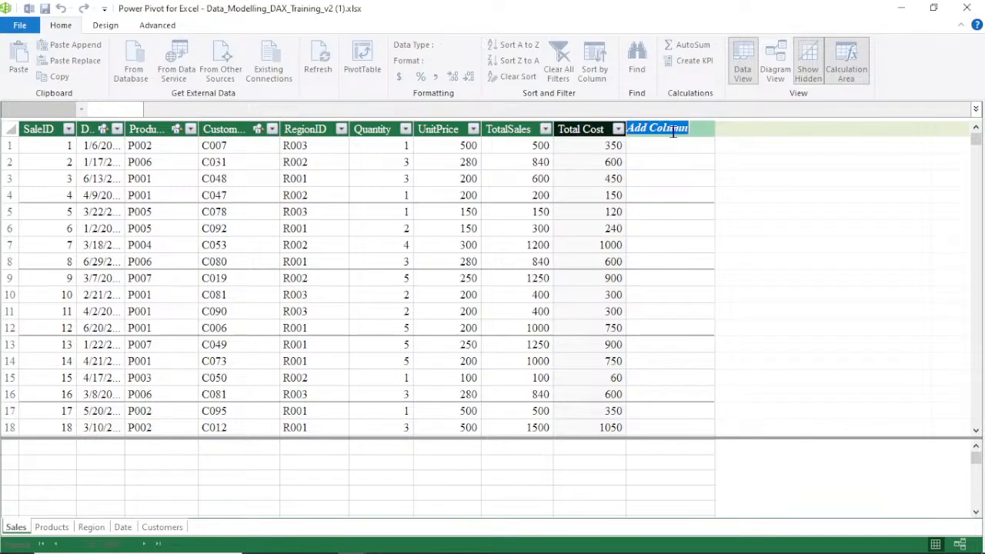
text(Profit)
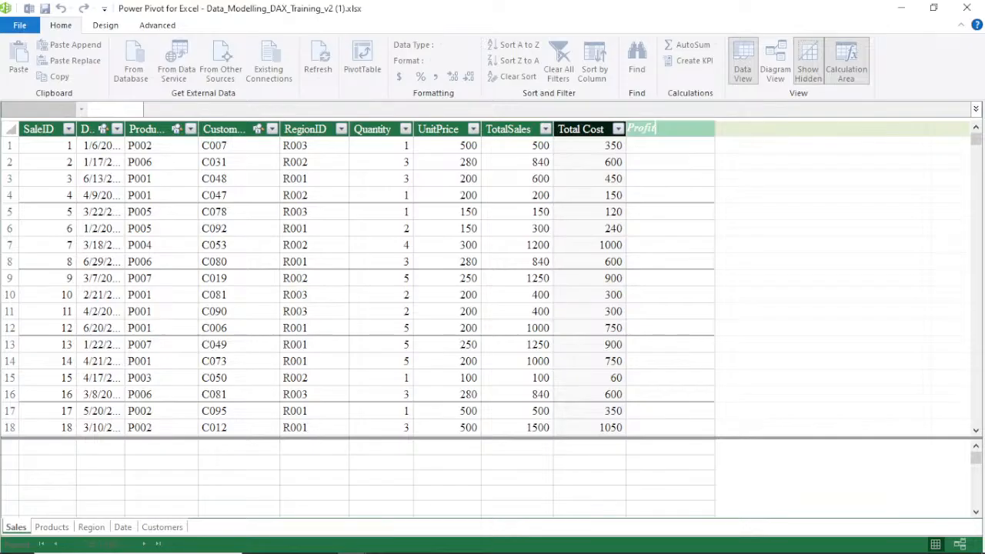
key(Return)
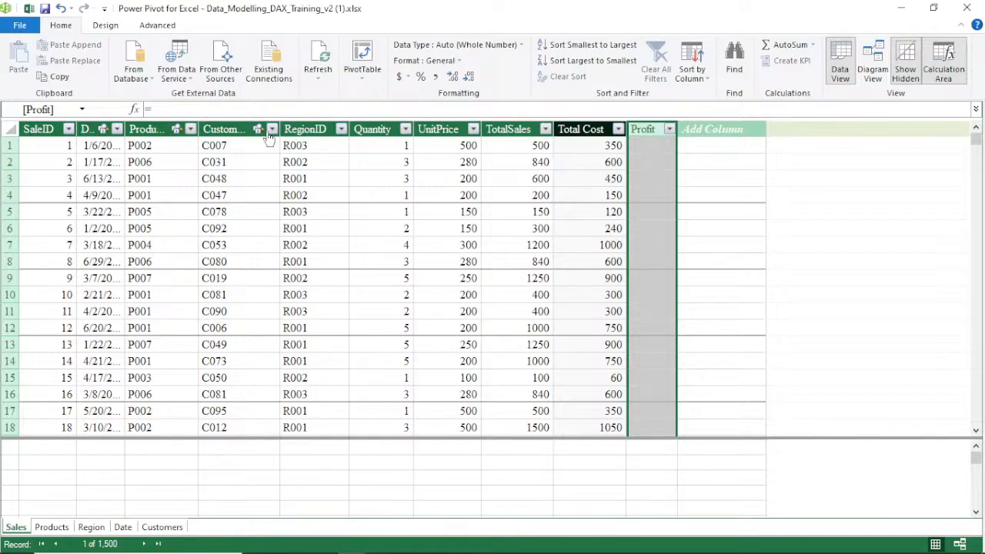
click(201, 110)
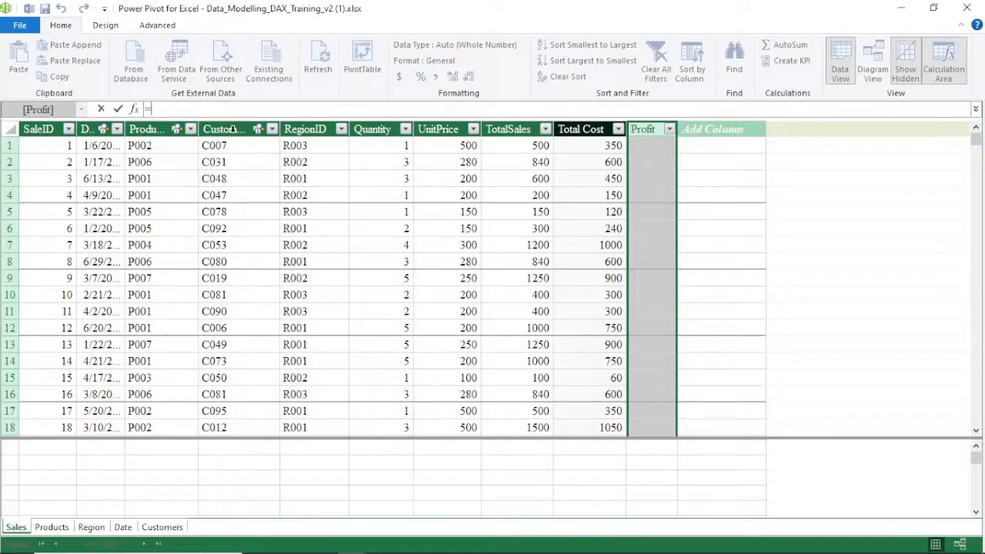
click(508, 145)
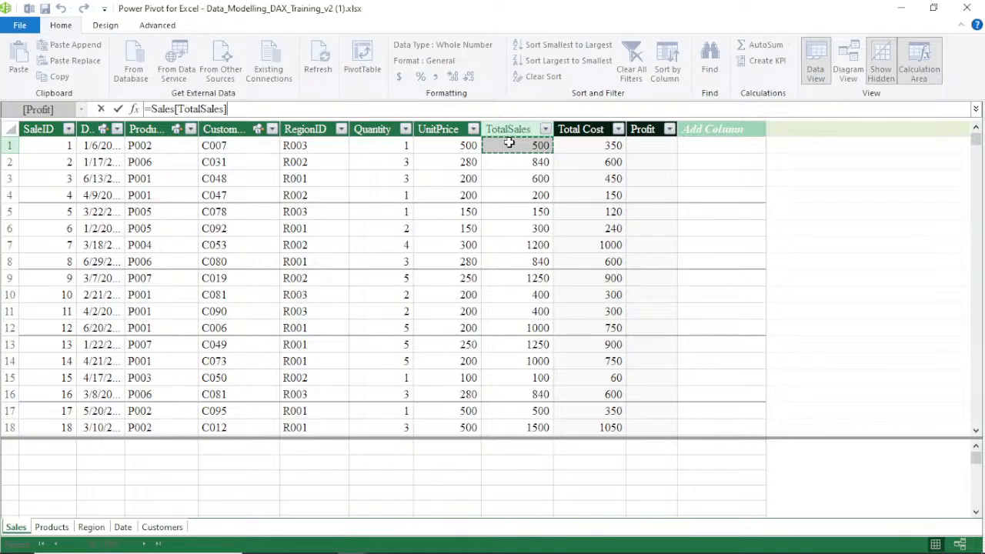
text(-)
click(598, 146)
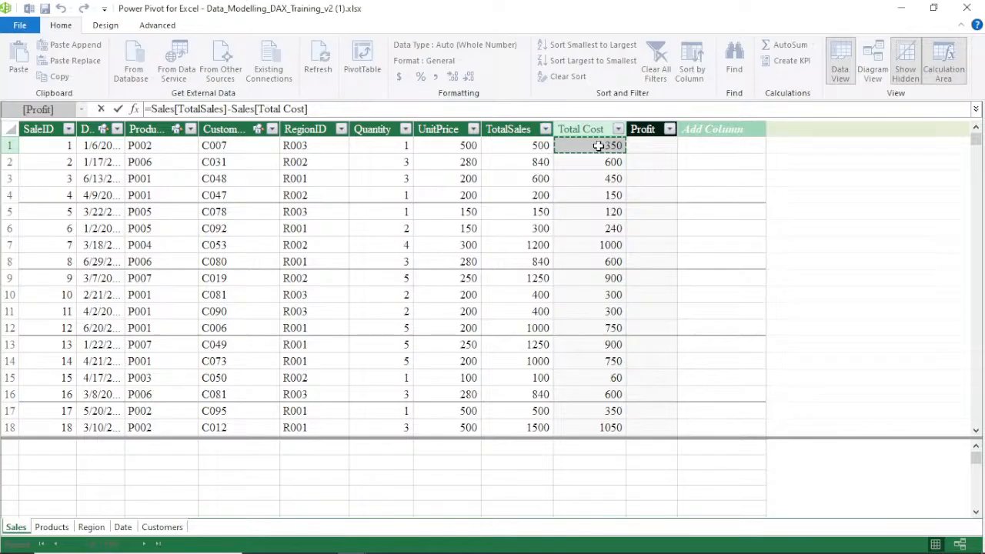
key(Return)
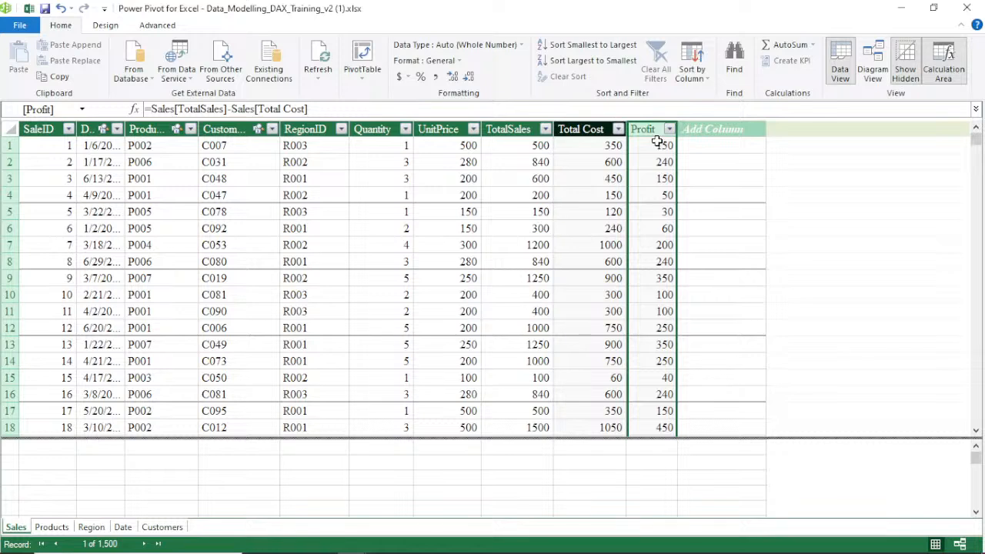
Format the Profit column as English (United States) dollar currency and try to increase its decimal places
click(402, 80)
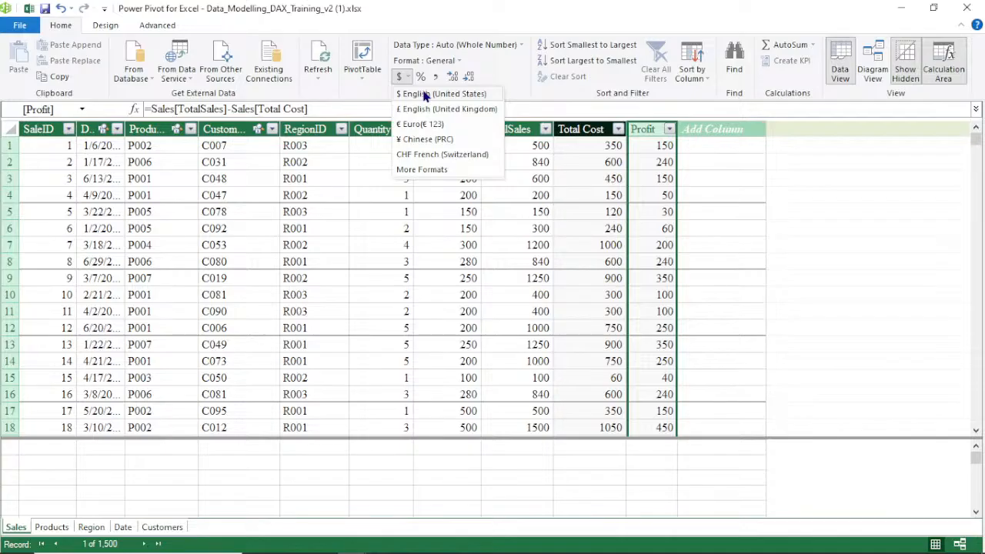
click(424, 94)
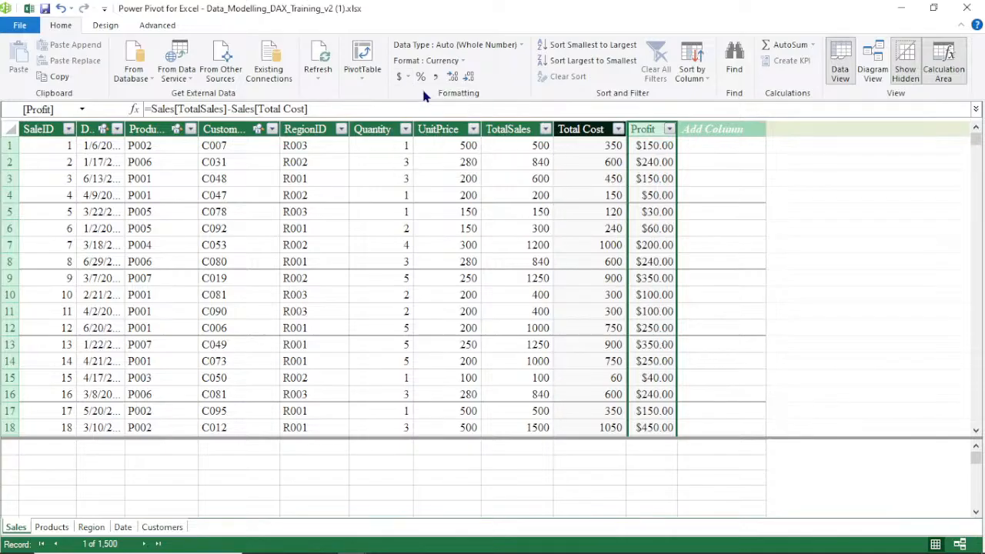
click(464, 80)
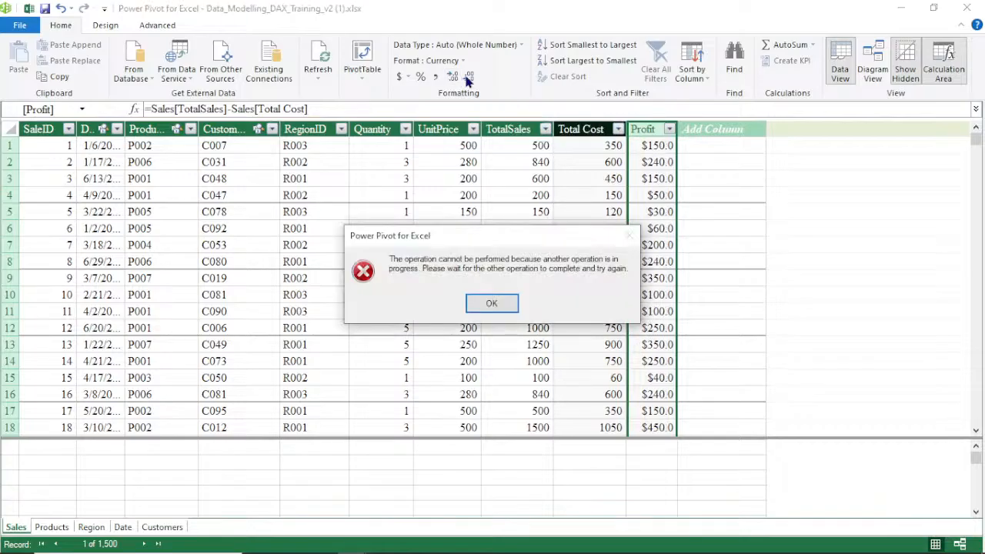
click(492, 302)
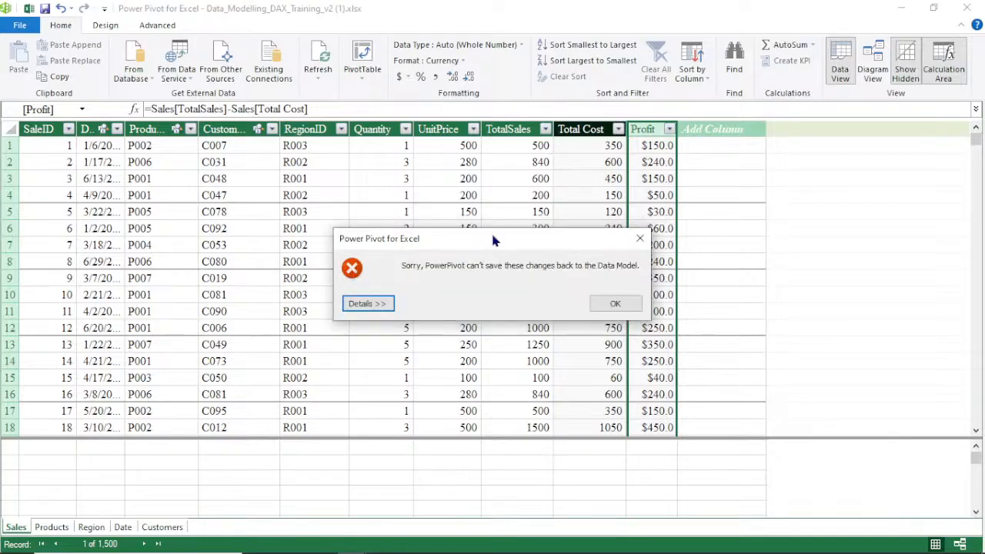
click(615, 303)
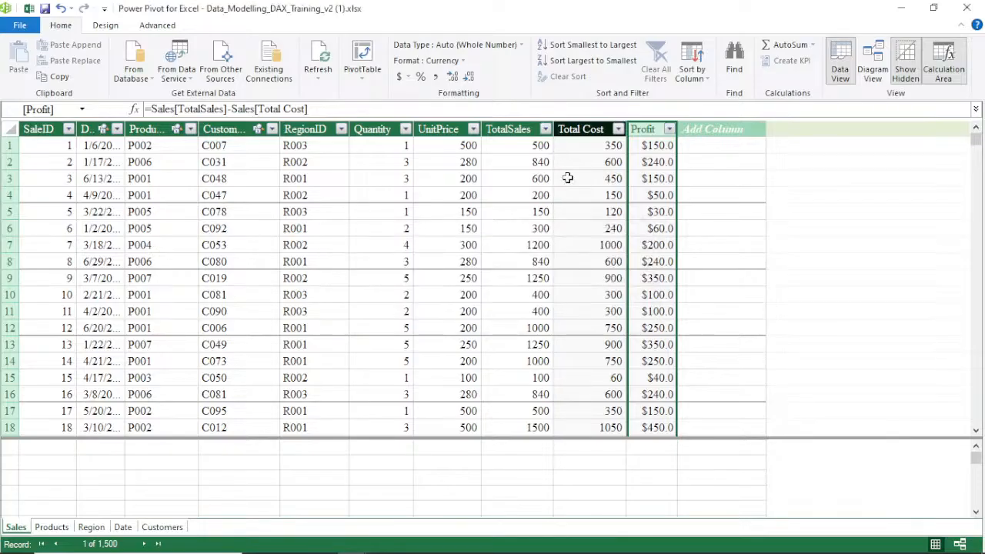
Remove the Profit decimals and format Total Cost as English (United States) dollar currency with no decimal places
click(467, 77)
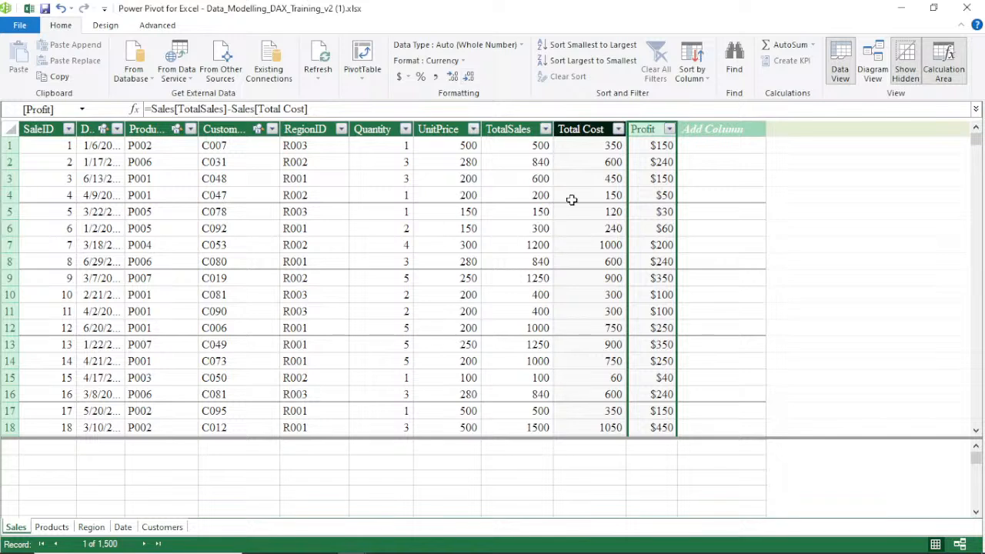
click(581, 128)
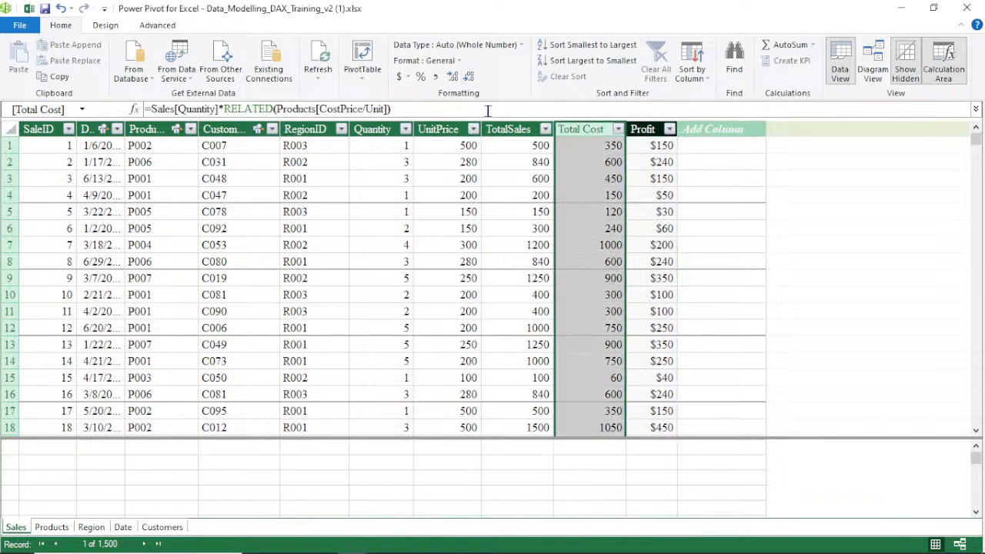
click(407, 77)
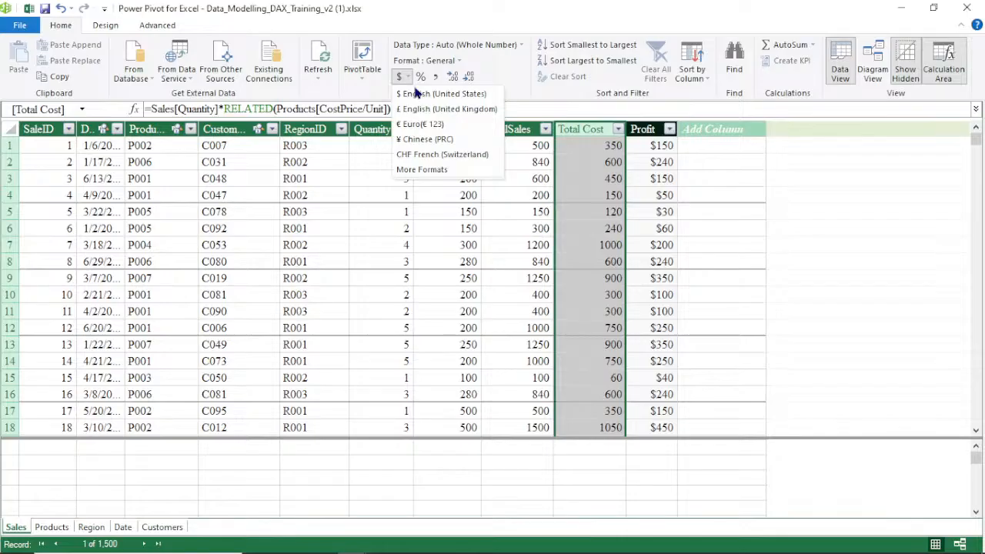
click(431, 93)
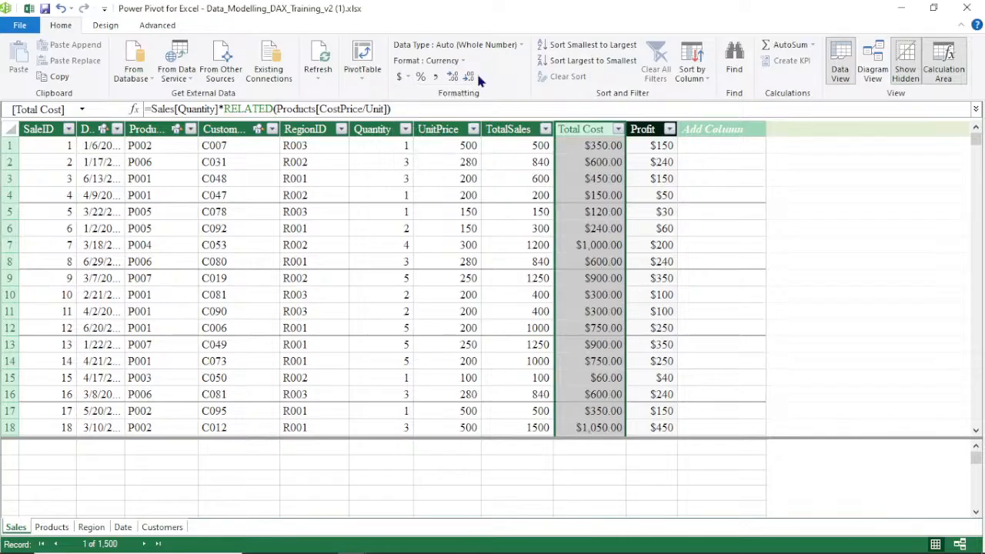
click(470, 77)
click(470, 77)
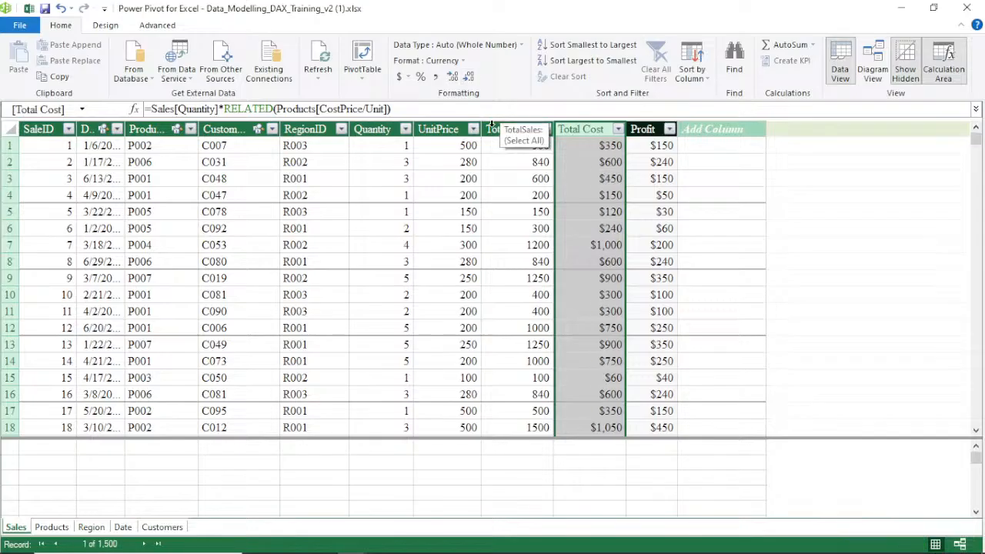
Format the TotalSales column as dollar currency with no decimal places
click(492, 125)
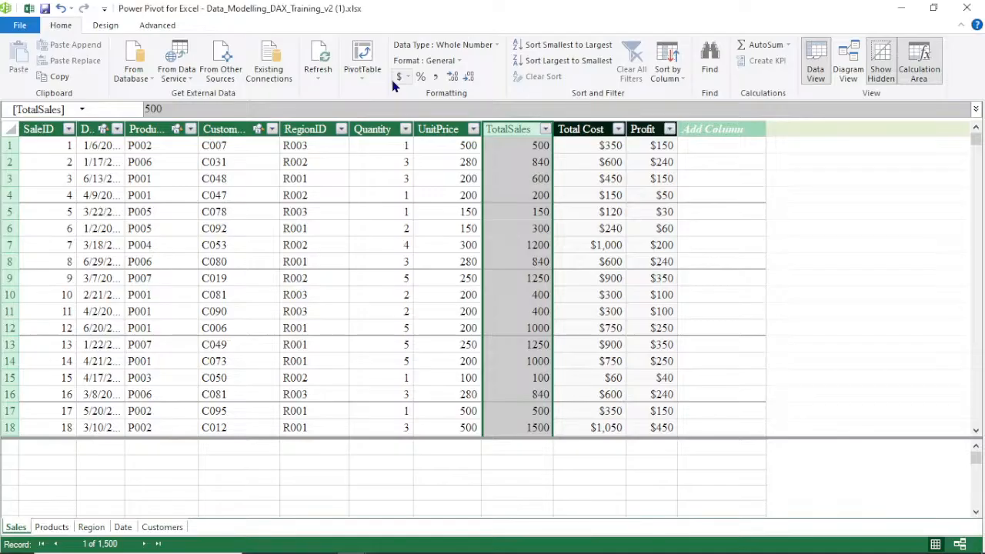
click(397, 77)
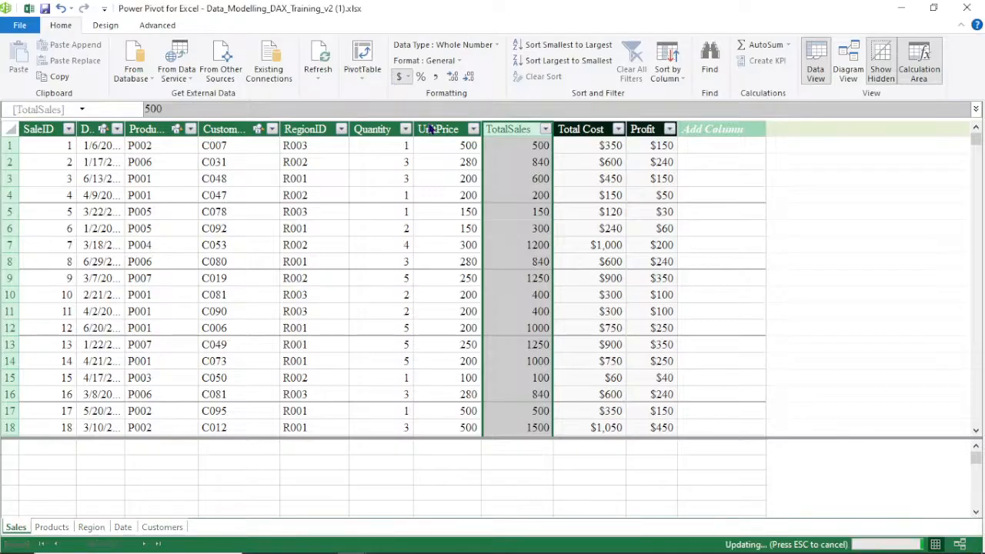
click(470, 77)
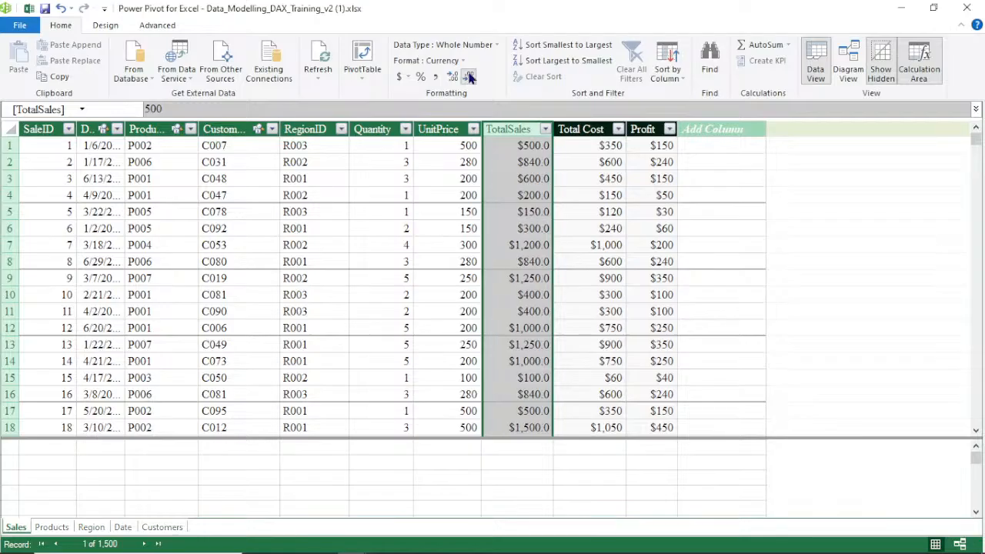
click(469, 77)
Format the UnitPrice column as English (United States) dollar currency with no decimal places
click(438, 131)
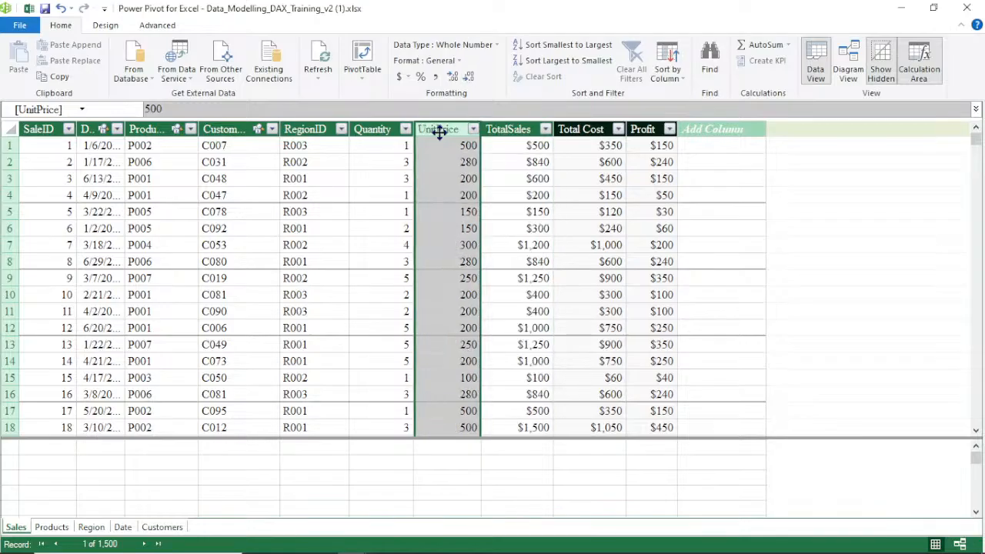
click(407, 77)
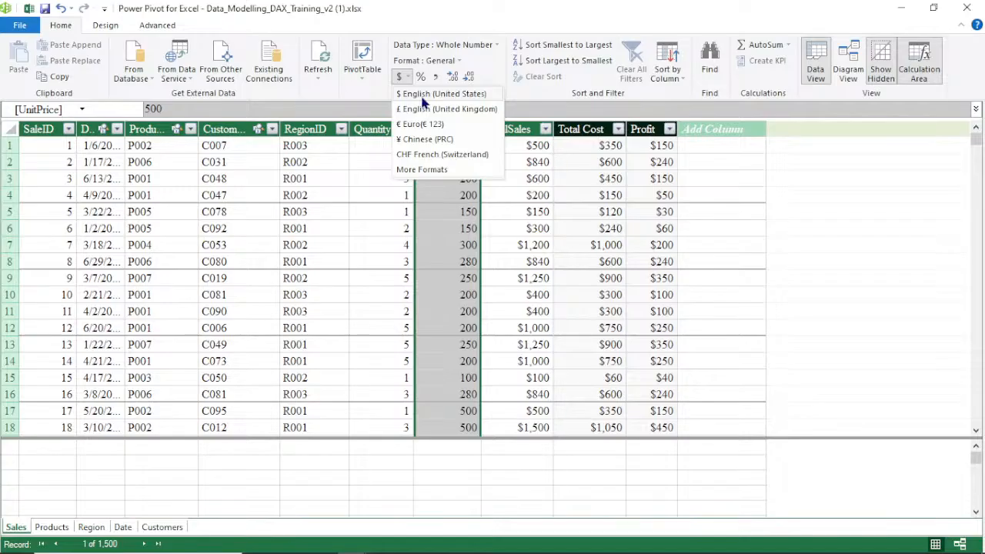
click(441, 93)
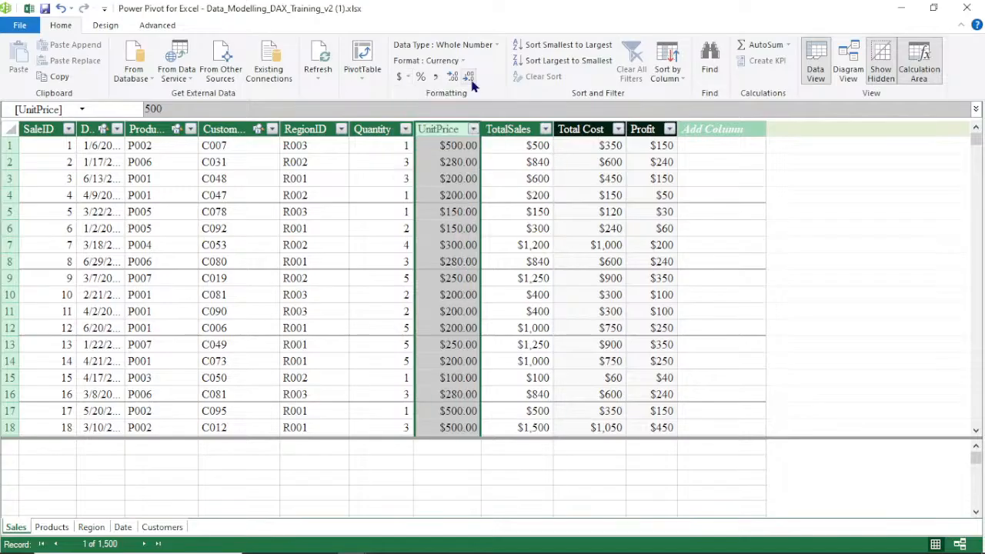
double_click(471, 81)
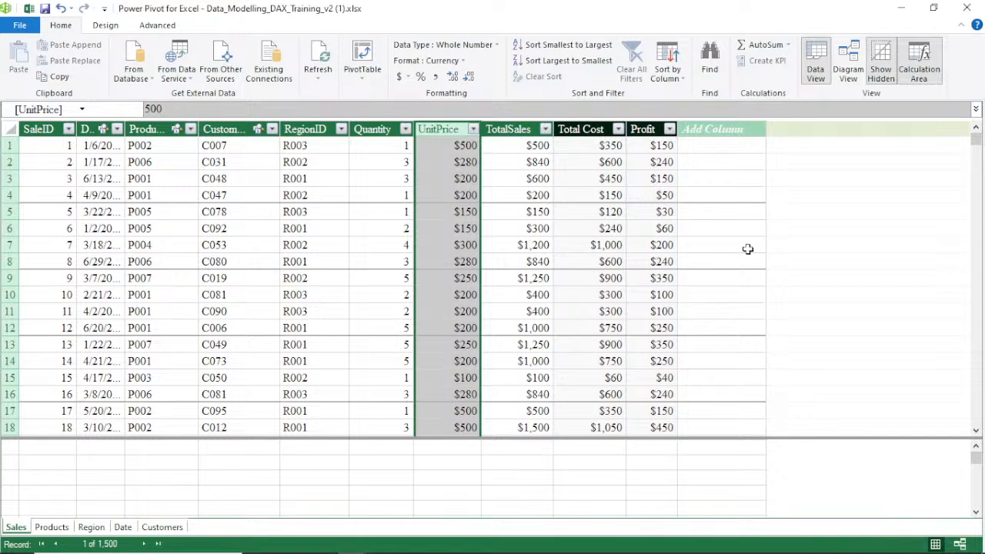
Enlarge the calculation area and create a measure under SaleID with the formula =SUM(Sales[TotalSales]), widening its column
click(721, 311)
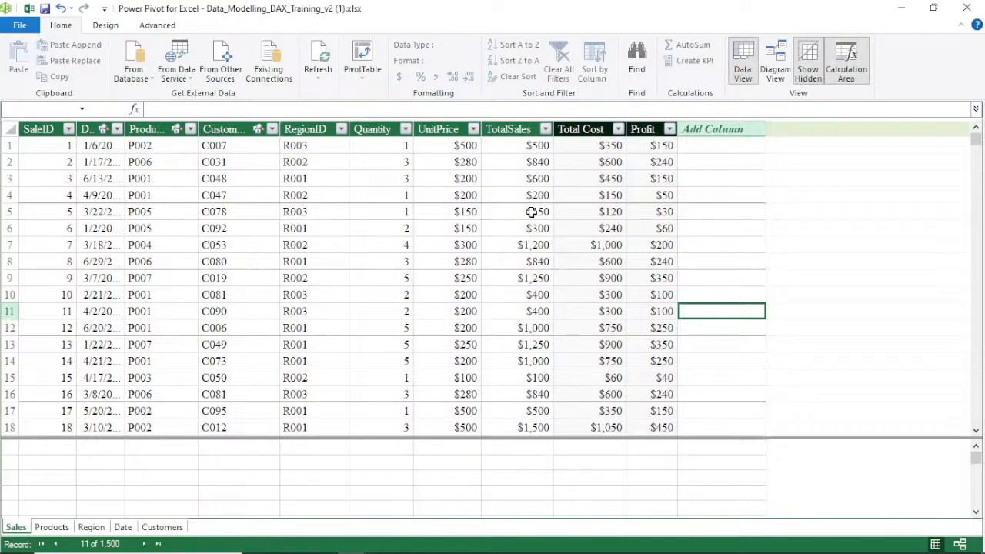
click(332, 448)
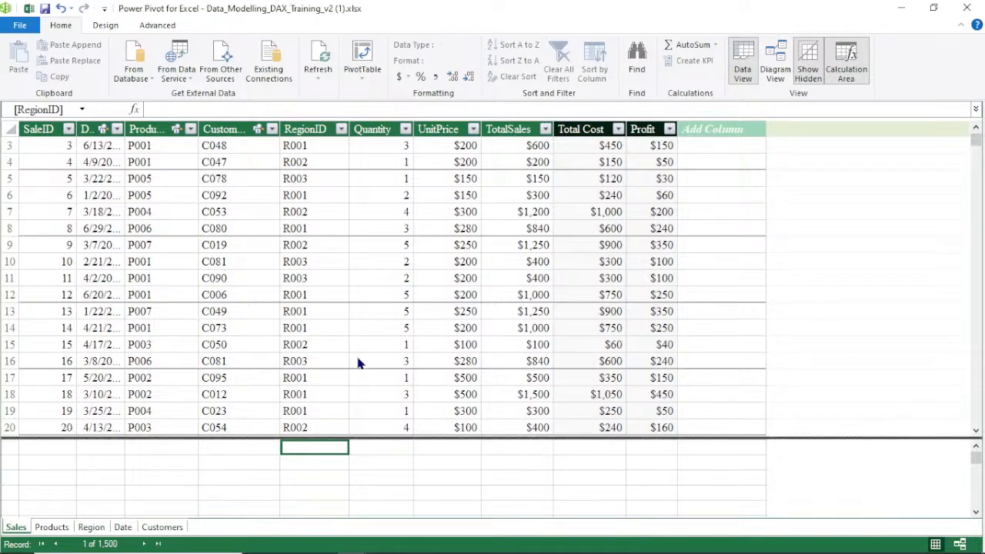
drag(358, 438, 359, 311)
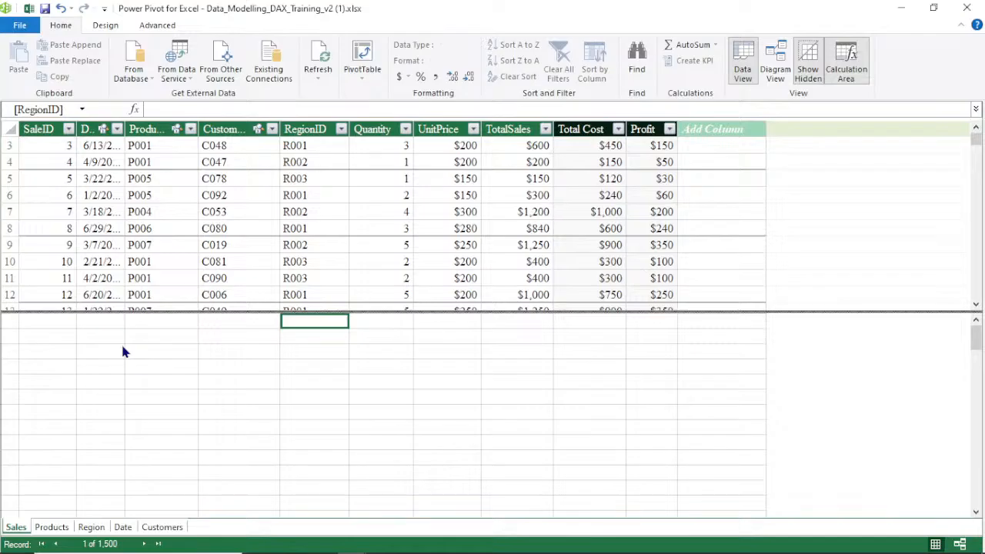
click(52, 339)
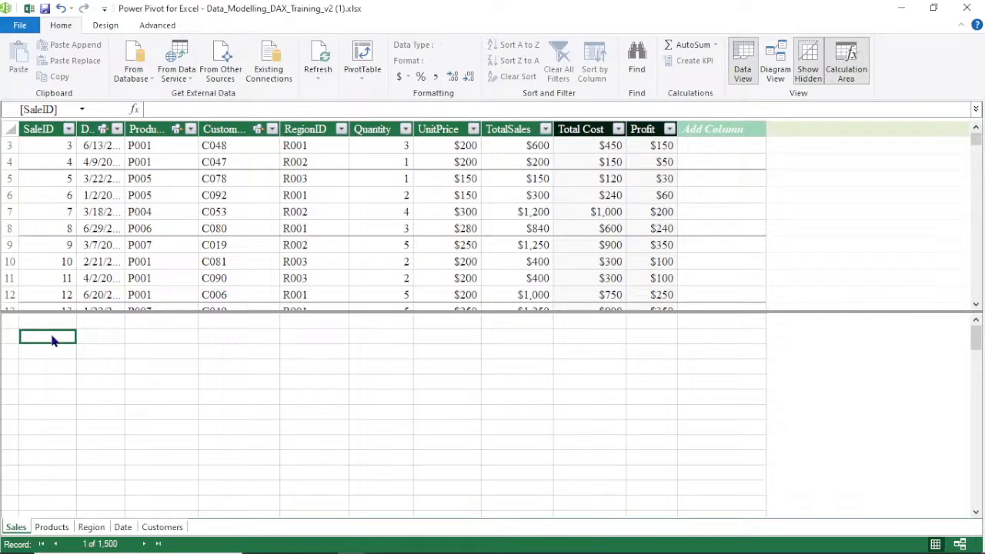
click(172, 110)
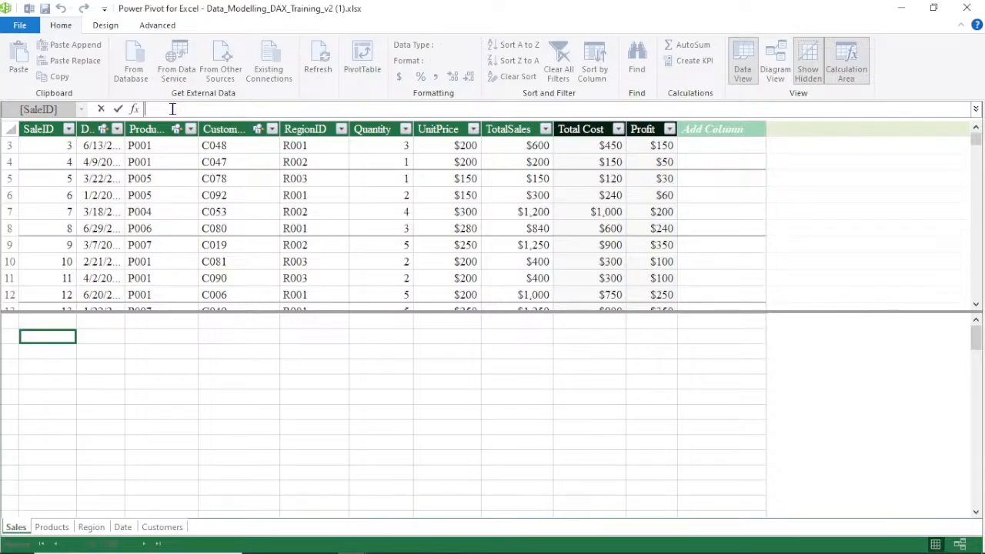
text(=)
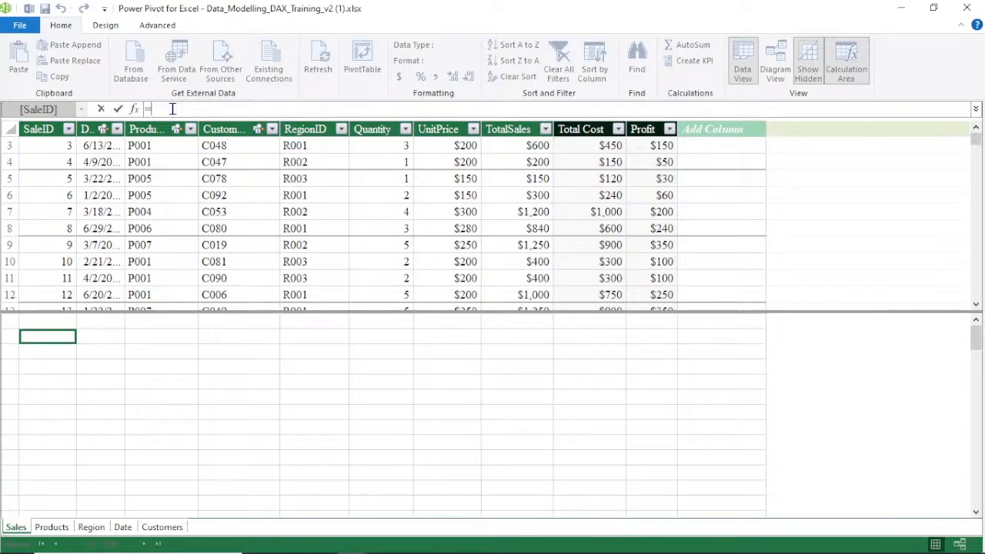
text(su)
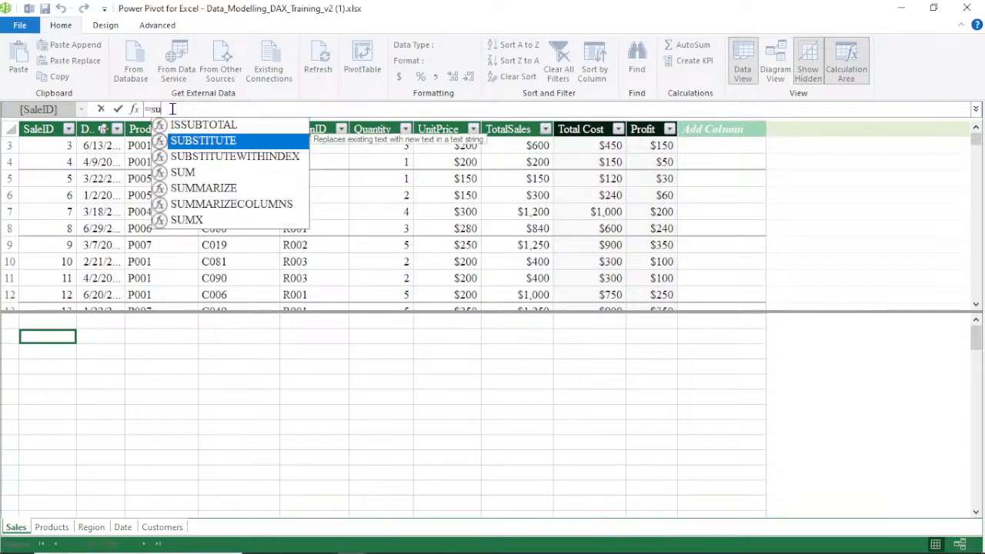
click(188, 172)
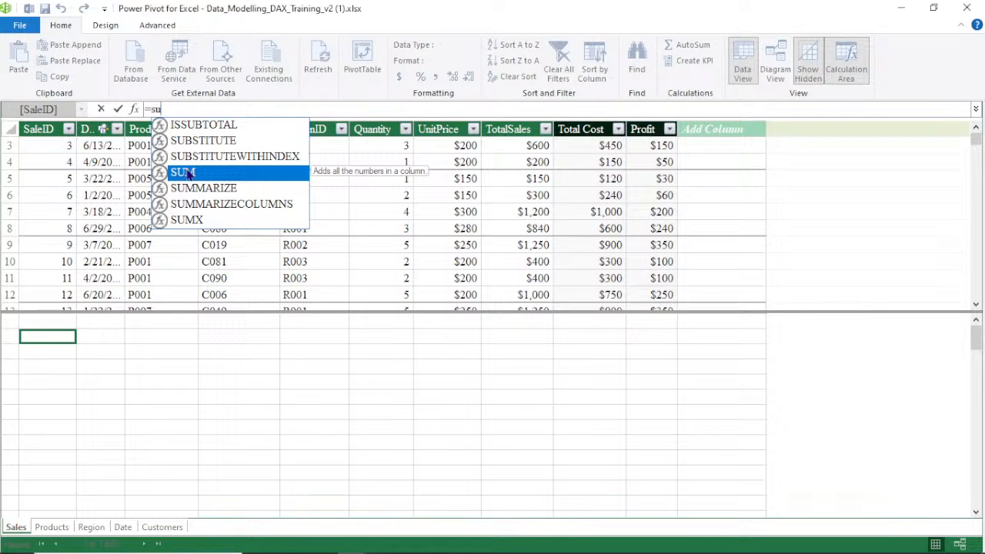
double_click(188, 173)
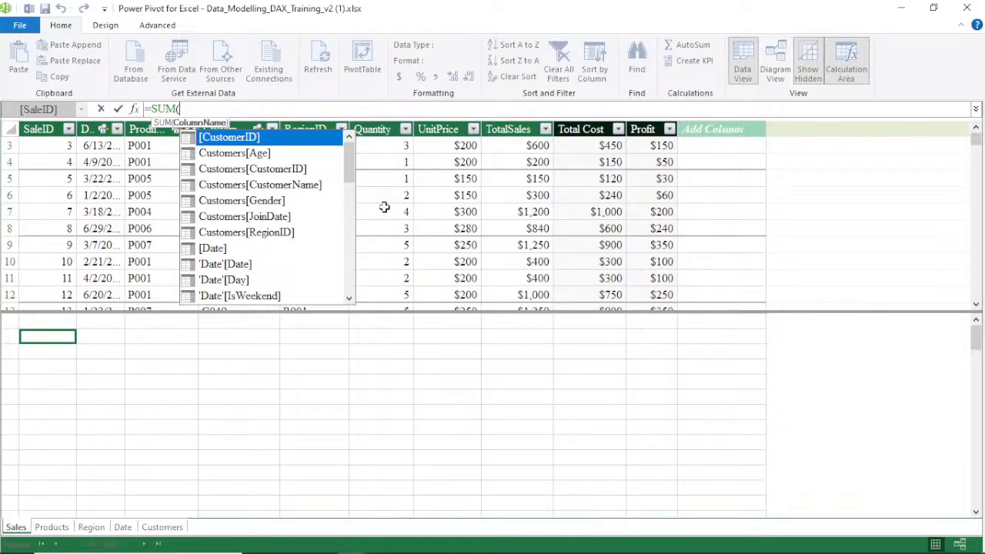
text(s)
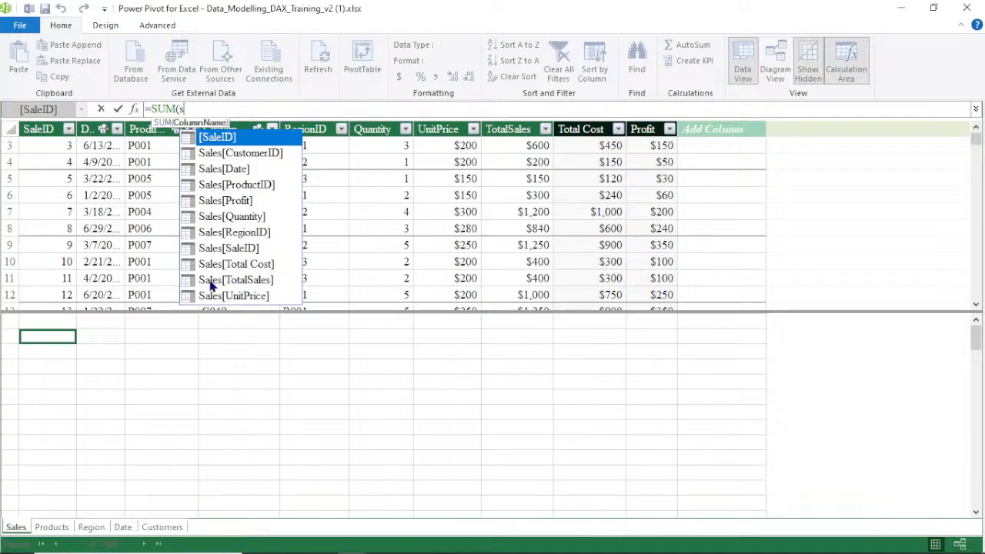
double_click(251, 287)
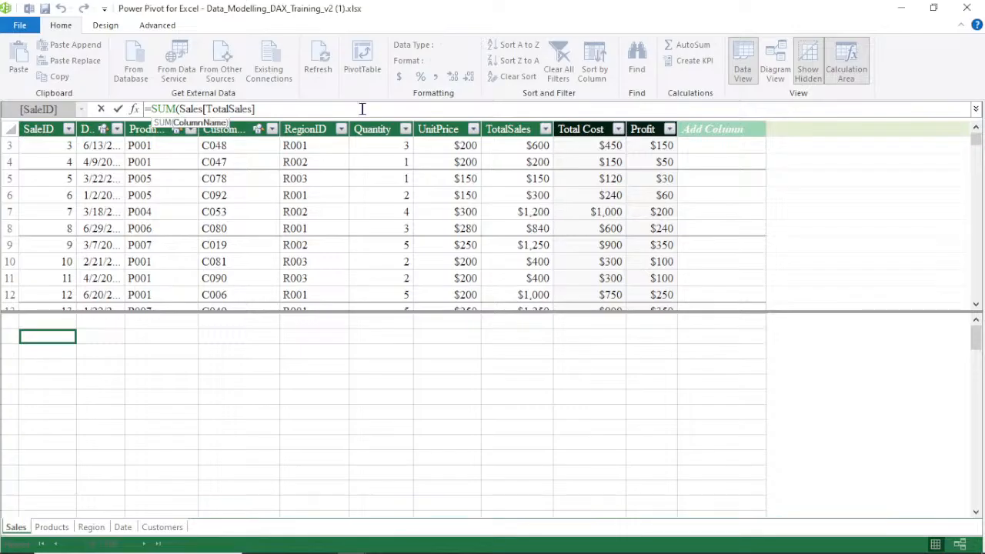
text())
key(Return)
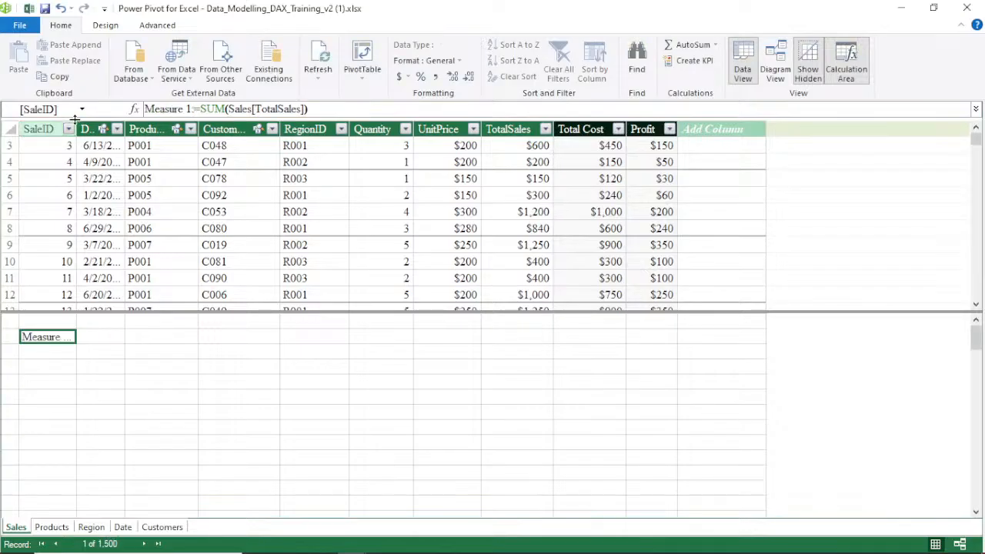
drag(74, 118, 137, 127)
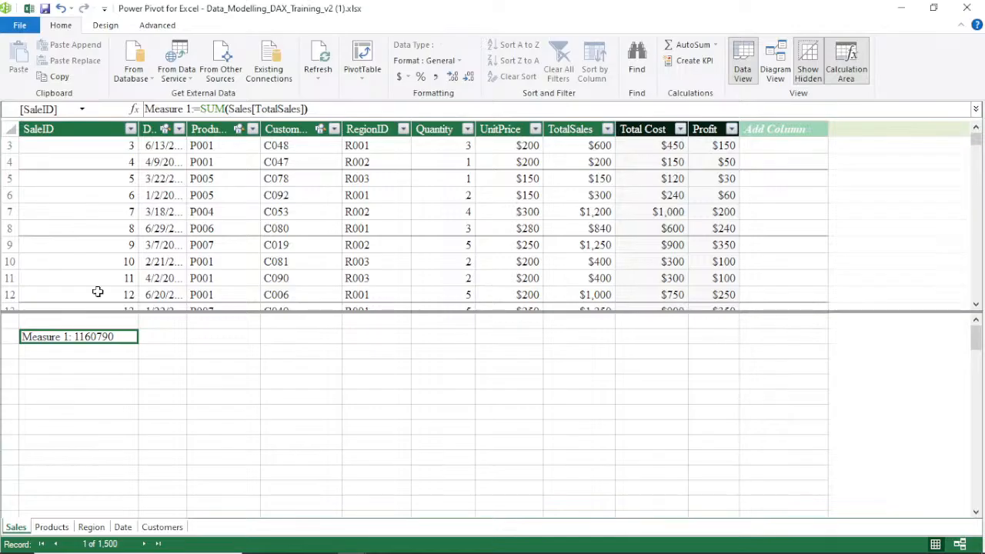
Rename the measure from Measure 1 to Total REV, keeping the formula =SUM(Sales[TotalSales])
click(189, 108)
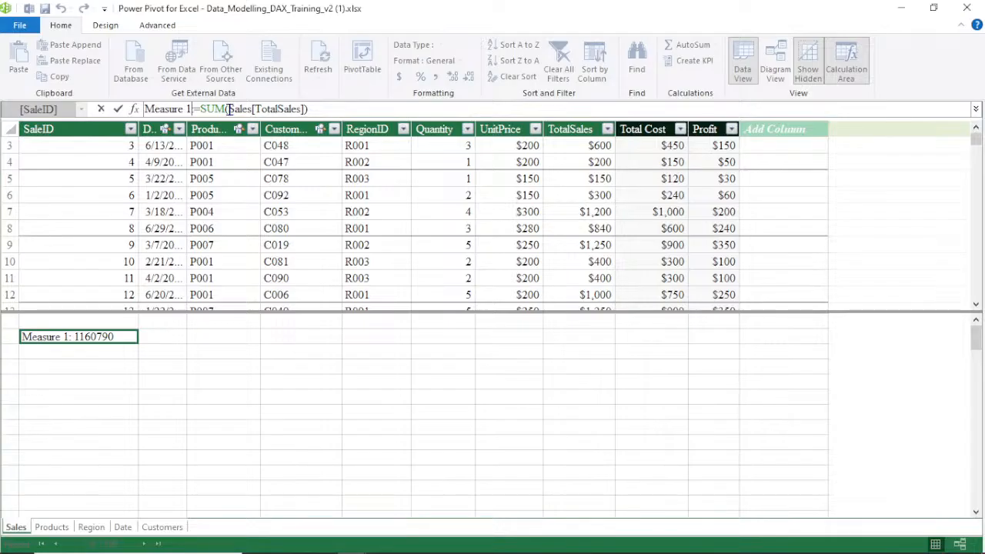
key(BackSpace)
key(BackSpace)
key(BackSpace)
key(BackSpace)
key(BackSpace)
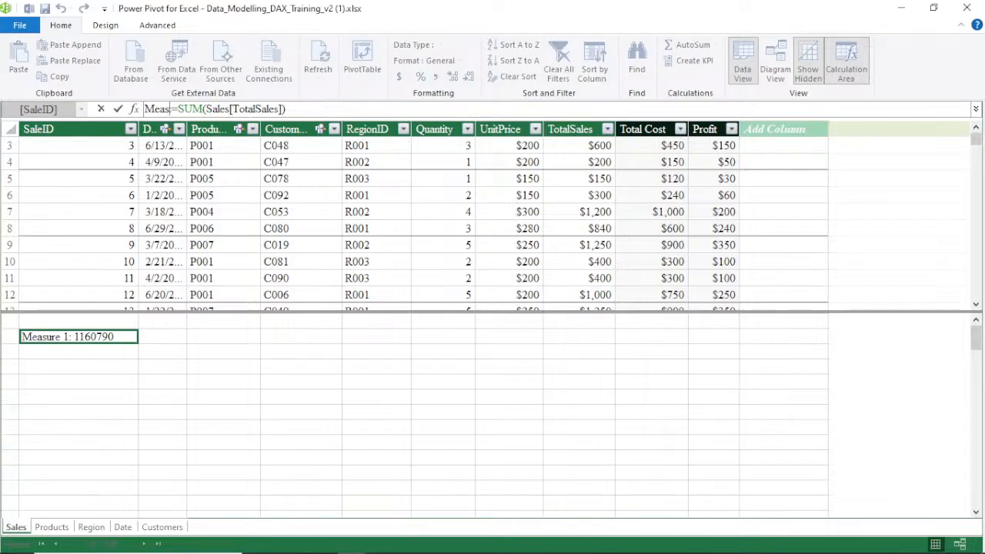
key(BackSpace)
key(BackSpace)
key(BackSpace)
key(BackSpace)
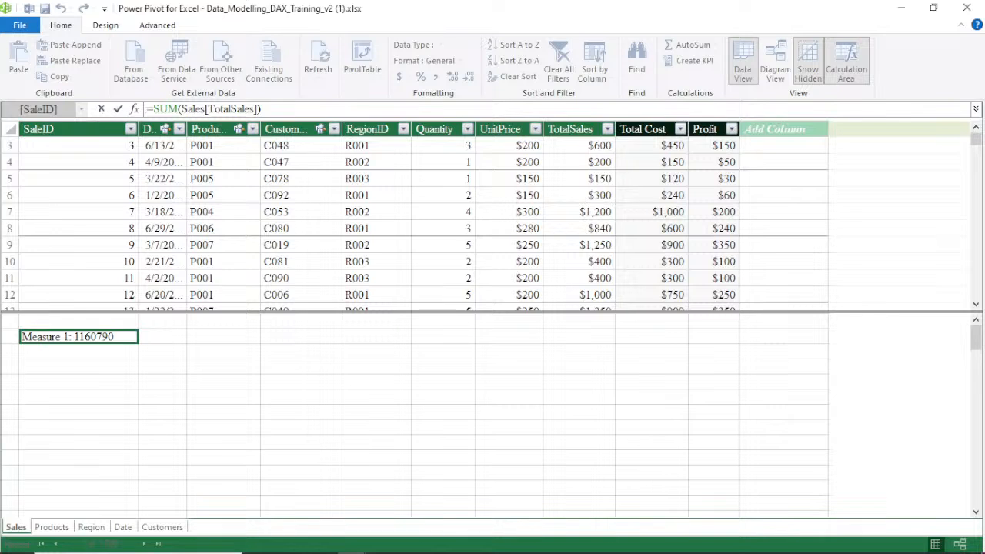
text(T)
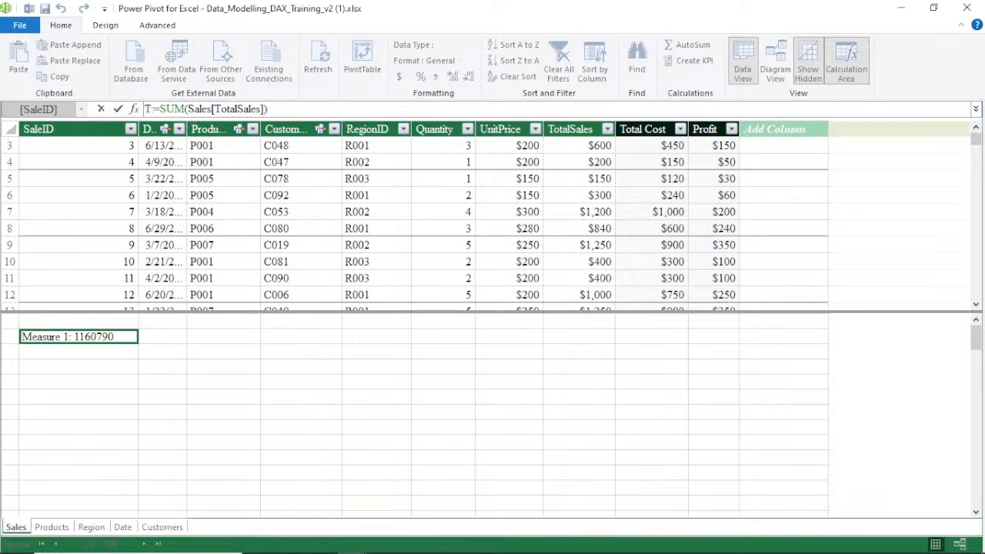
text(ot)
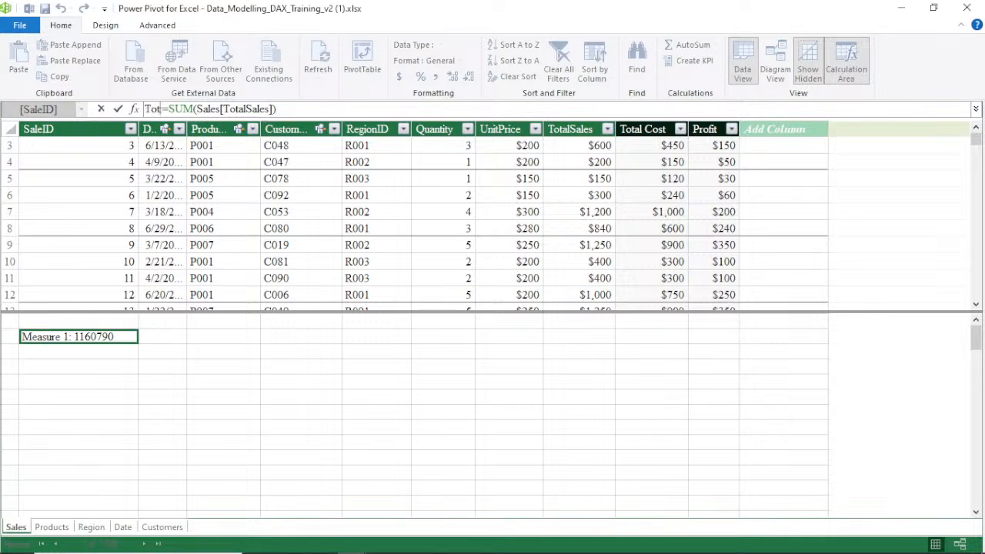
text(al)
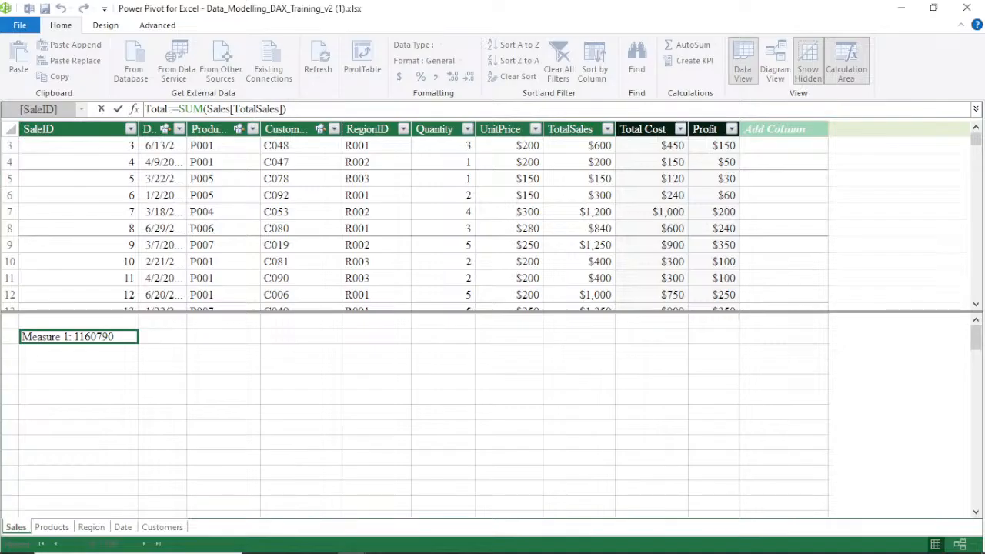
text( RE)
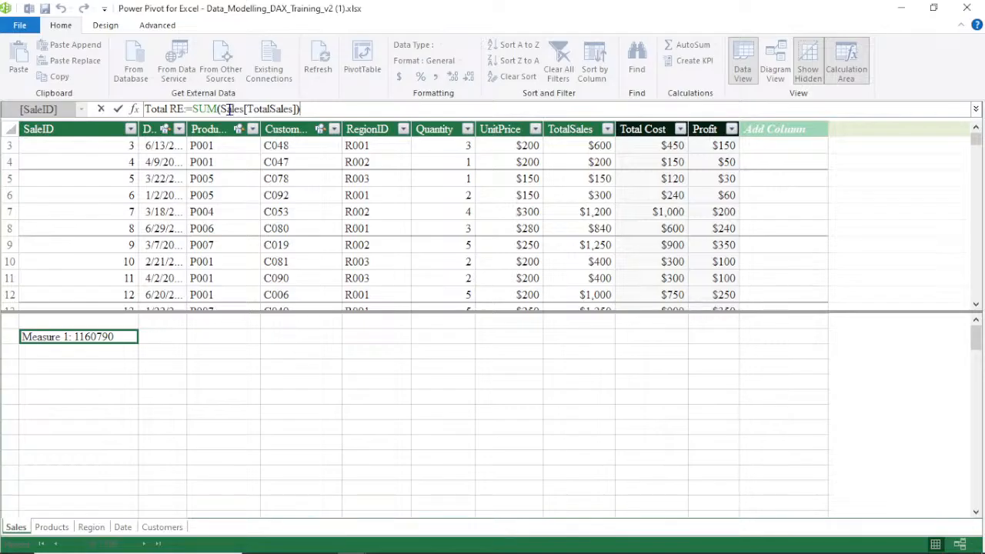
key(Left)
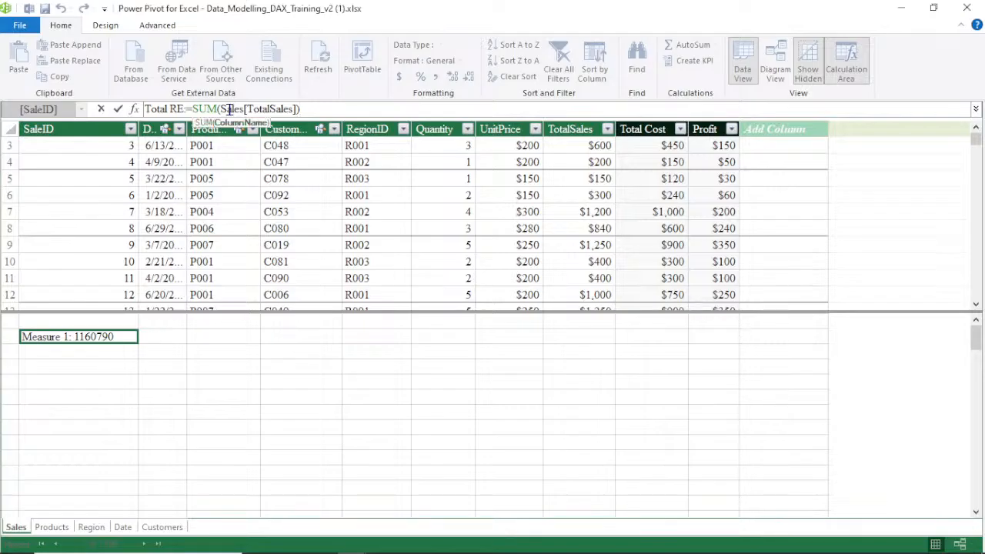
key(Left)
key(Left)
key(Left)
key(Left)
key(Left)
key(Left)
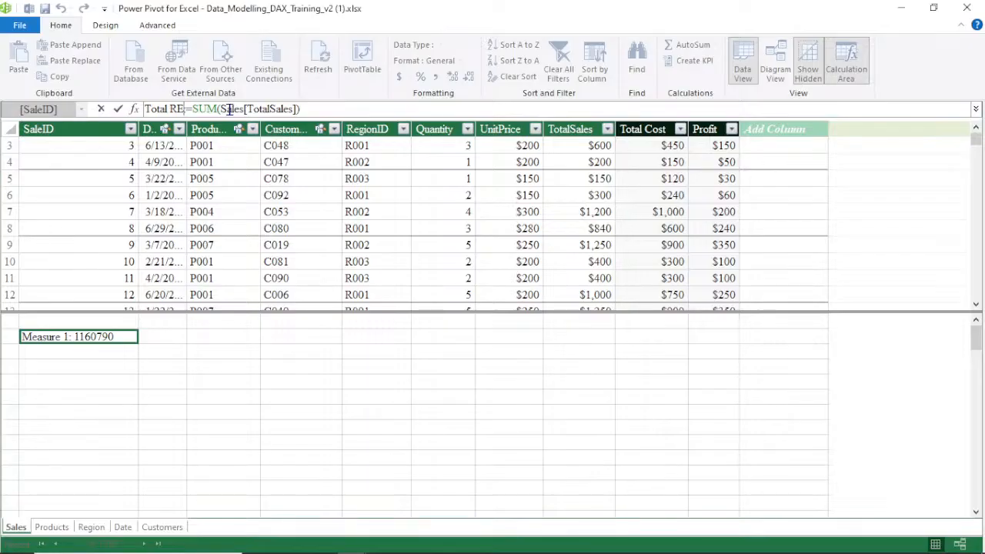
text(V)
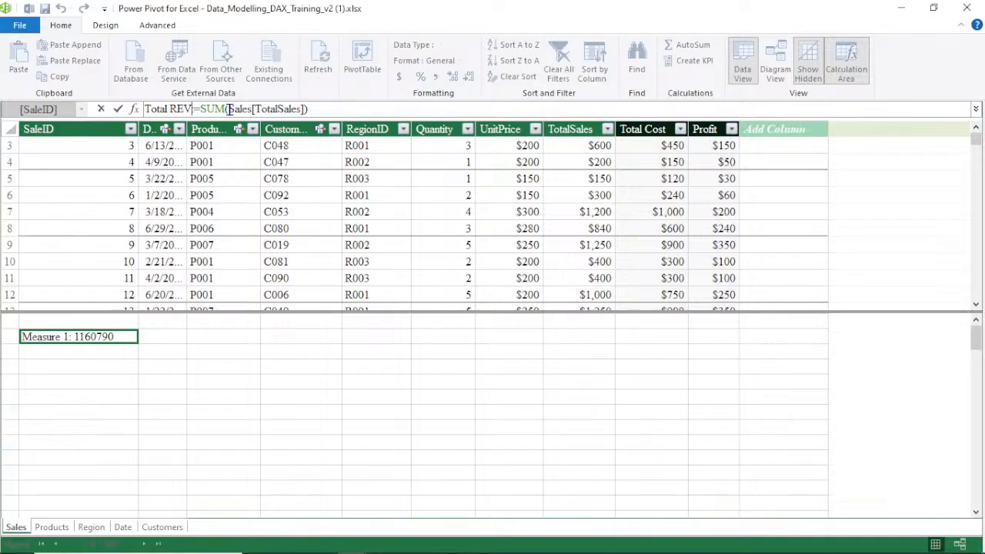
key(Return)
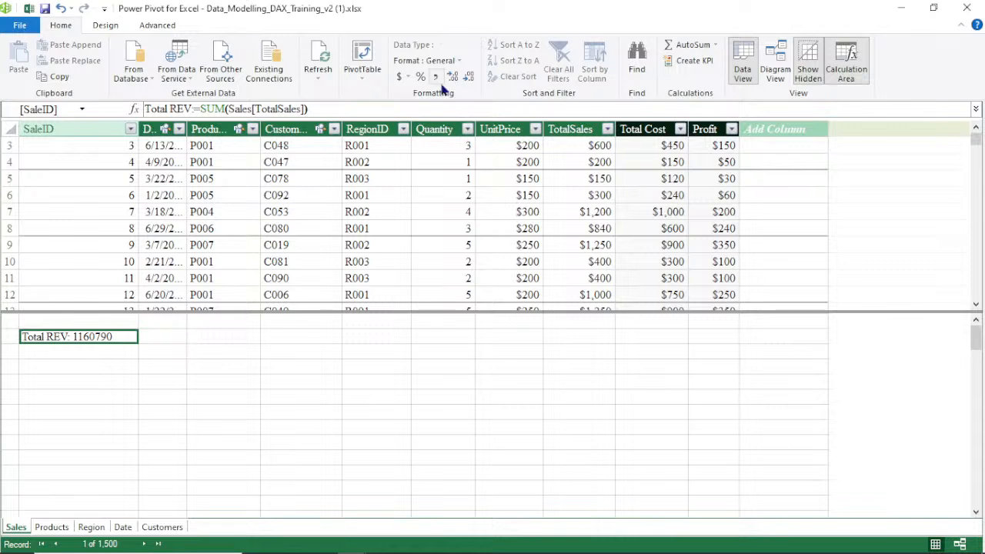
Format the Total REV measure as English (United States) dollar currency and widen its column
click(405, 77)
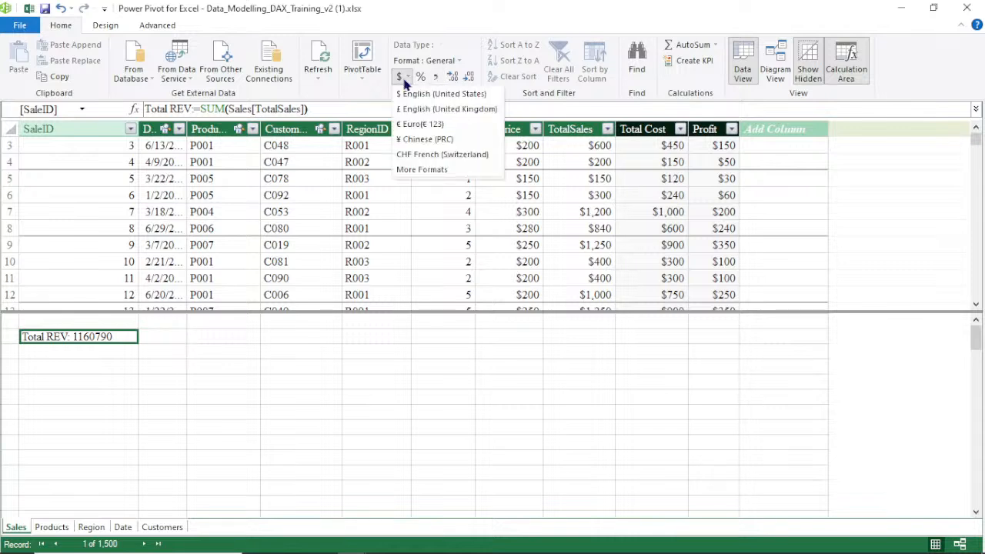
click(431, 93)
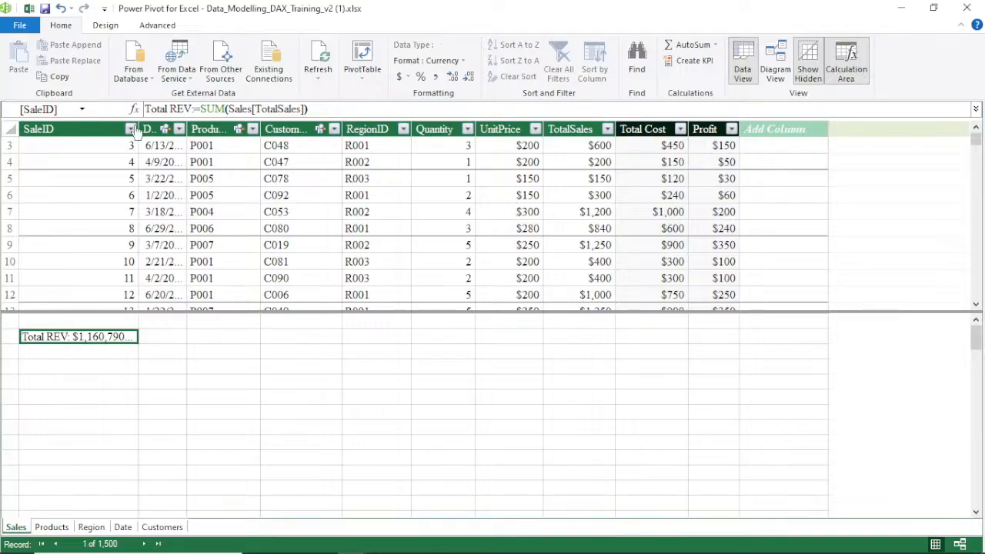
drag(139, 128, 163, 128)
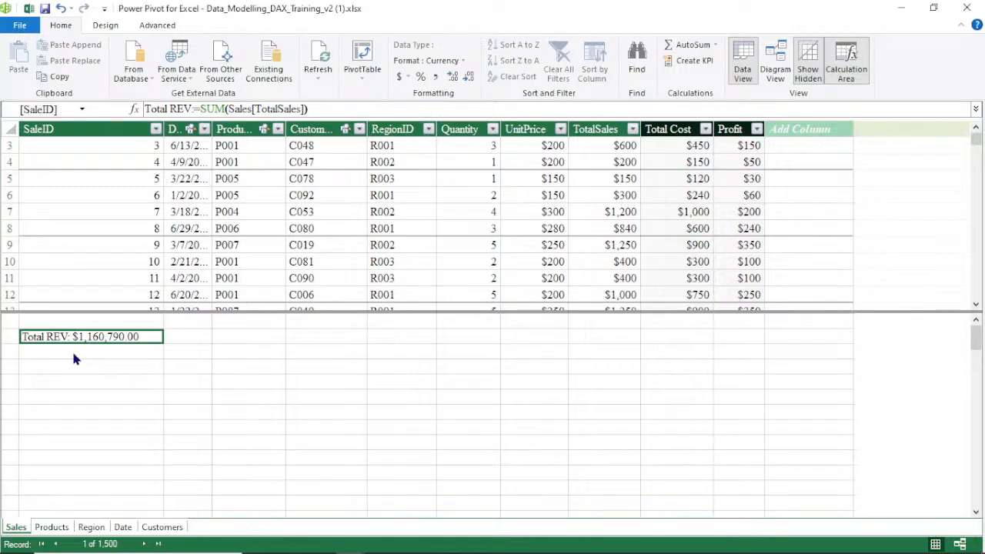
Start a new measure formula in the calculation-area cell below Total REV
click(73, 354)
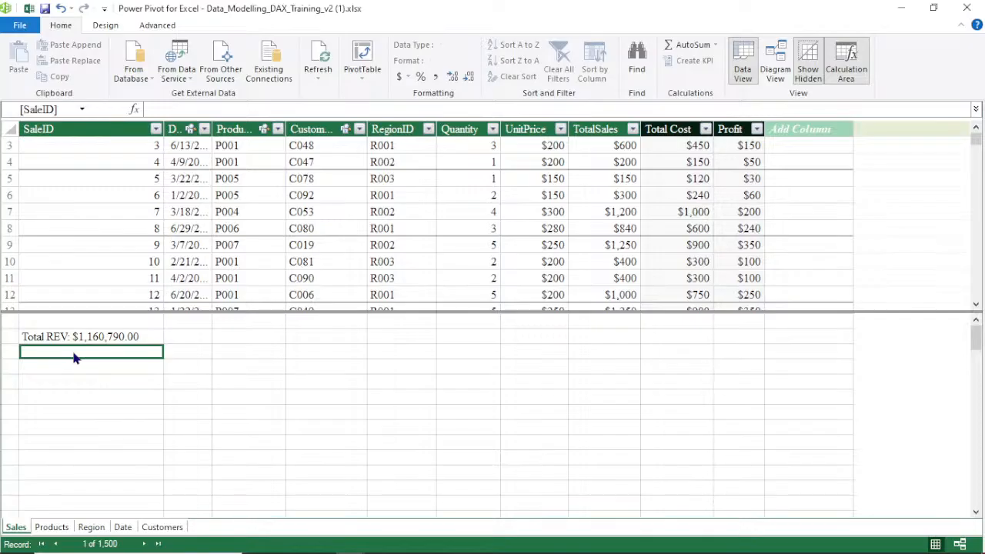
click(181, 109)
text(=SU)
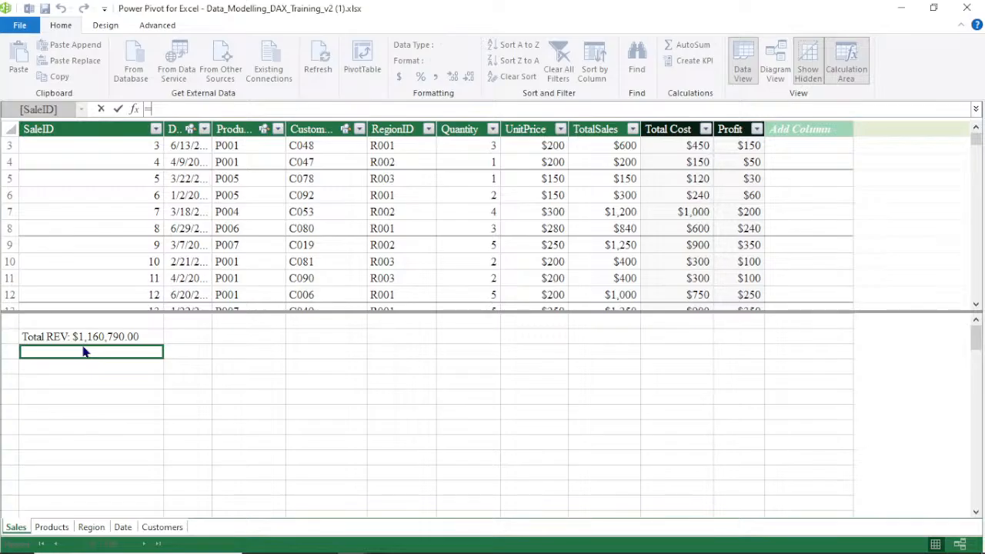
Create a new measure in the empty calculation-area cell with the formula =SUM(Sales[Profit])
text(SU)
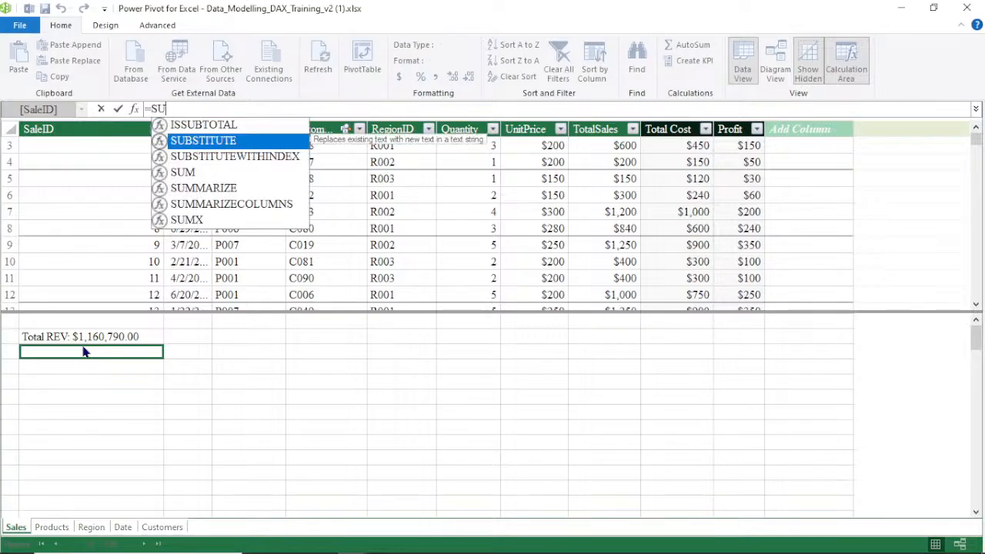
double_click(189, 173)
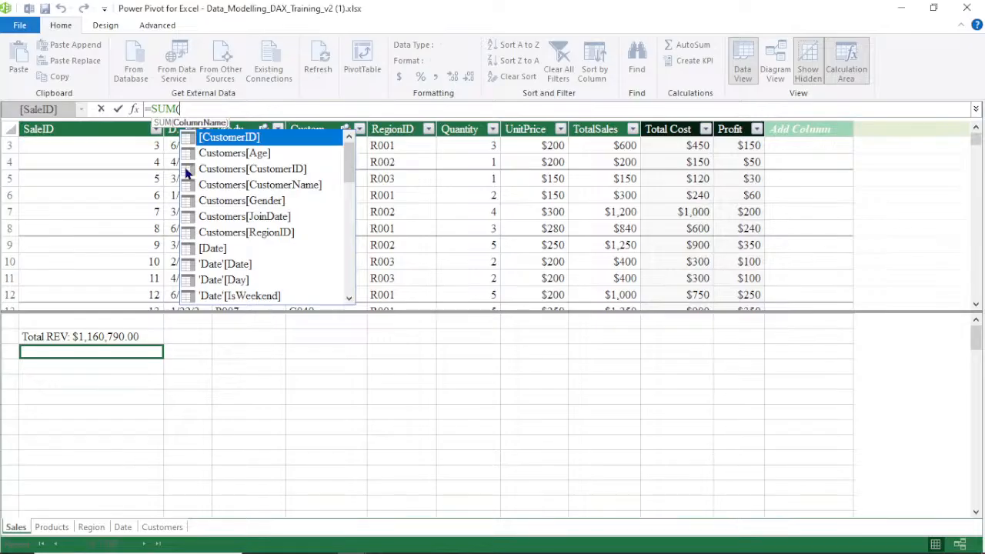
text(S)
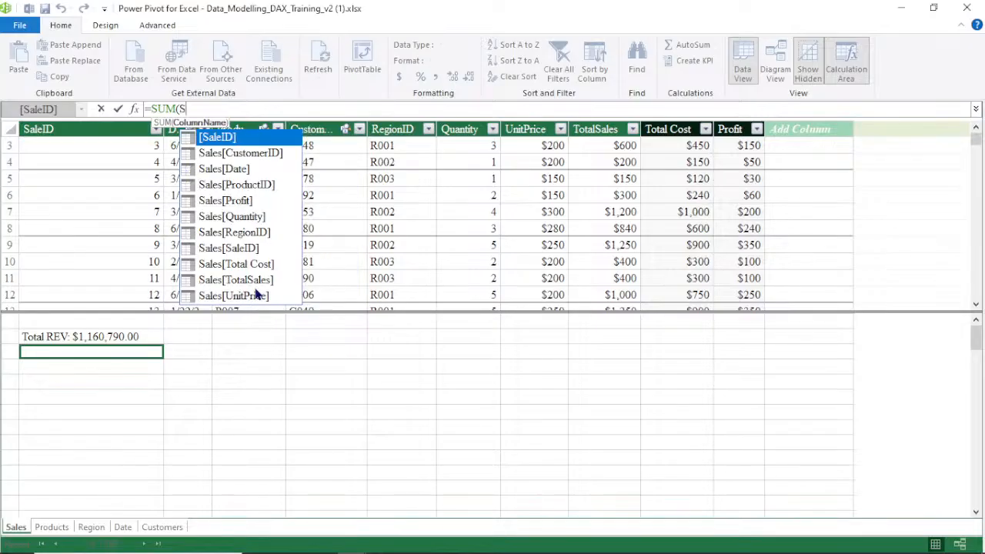
click(231, 202)
double_click(231, 200)
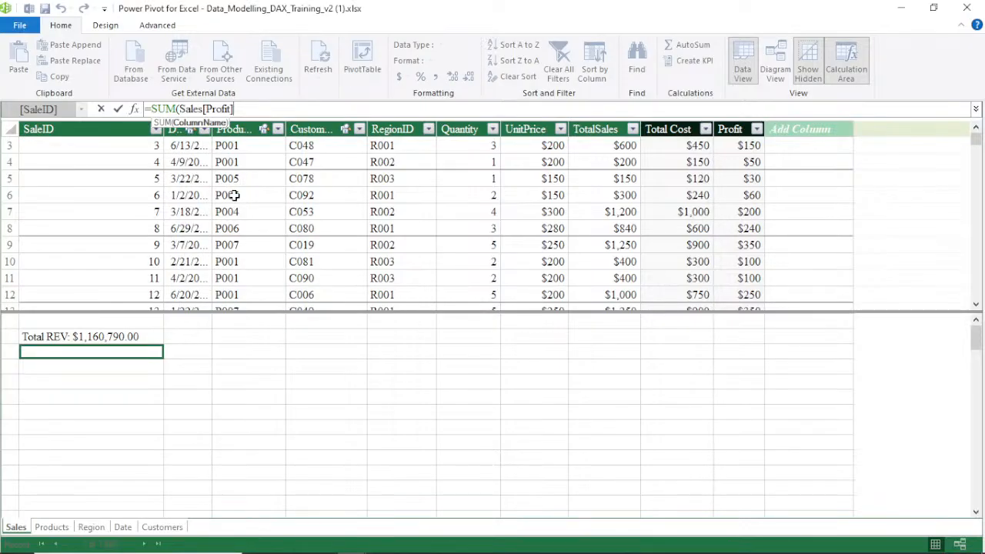
text())
key(Return)
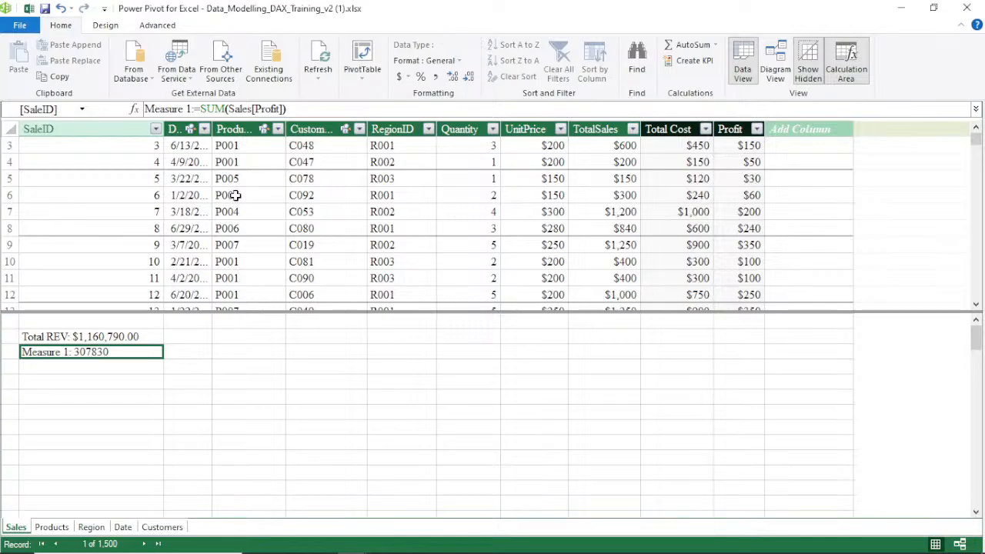
Rename the new measure from Measure 1 to Total Profit, keeping the formula =SUM(Sales[Profit])
click(191, 112)
key(BackSpace)
key(BackSpace)
key(BackSpace)
key(BackSpace)
key(BackSpace)
key(BackSpace)
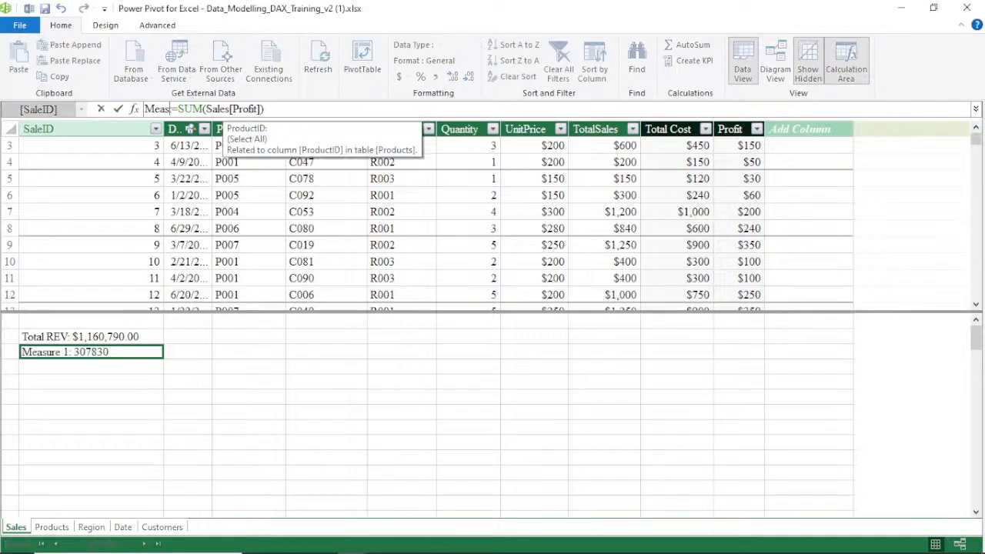
key(BackSpace)
key(BackSpace)
key(BackSpace)
key(BackSpace)
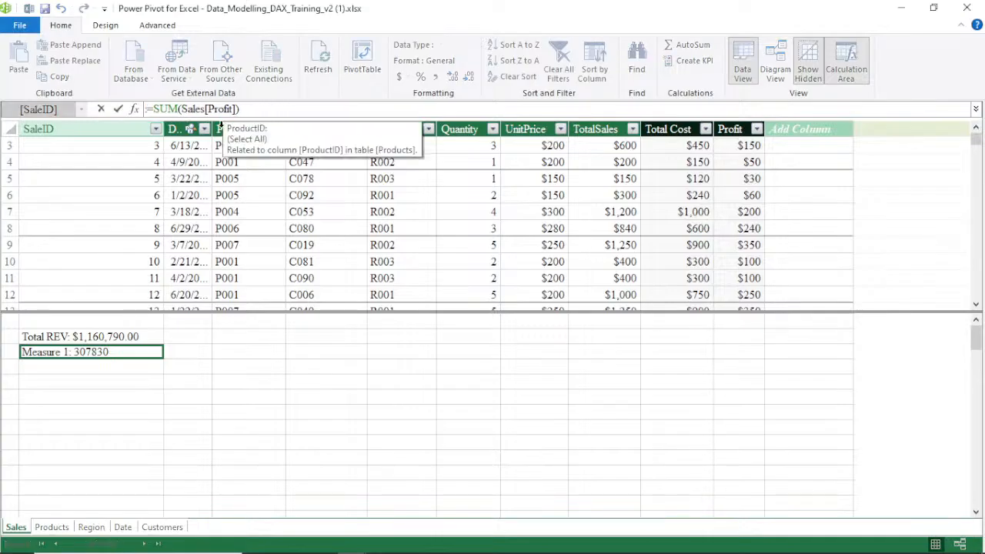
text(T)
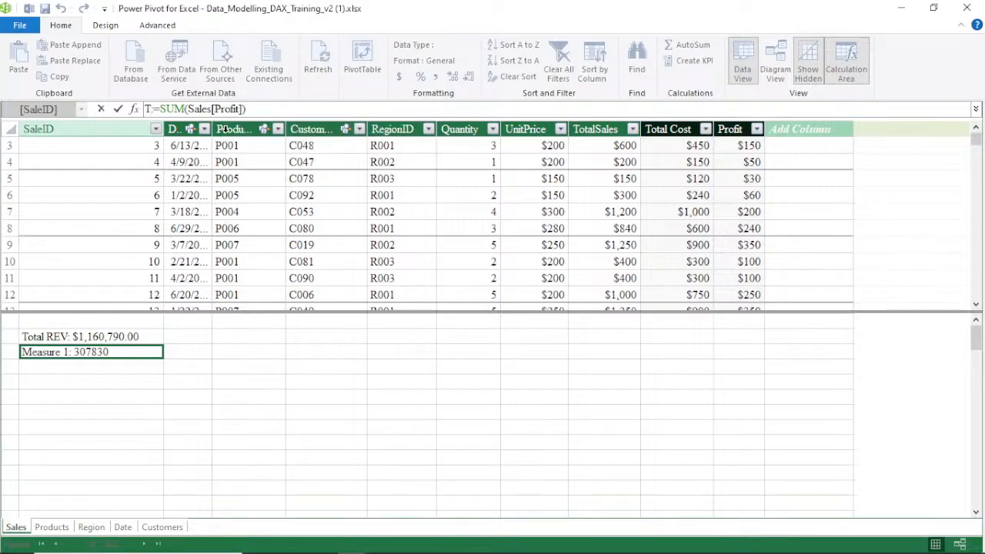
text(otal)
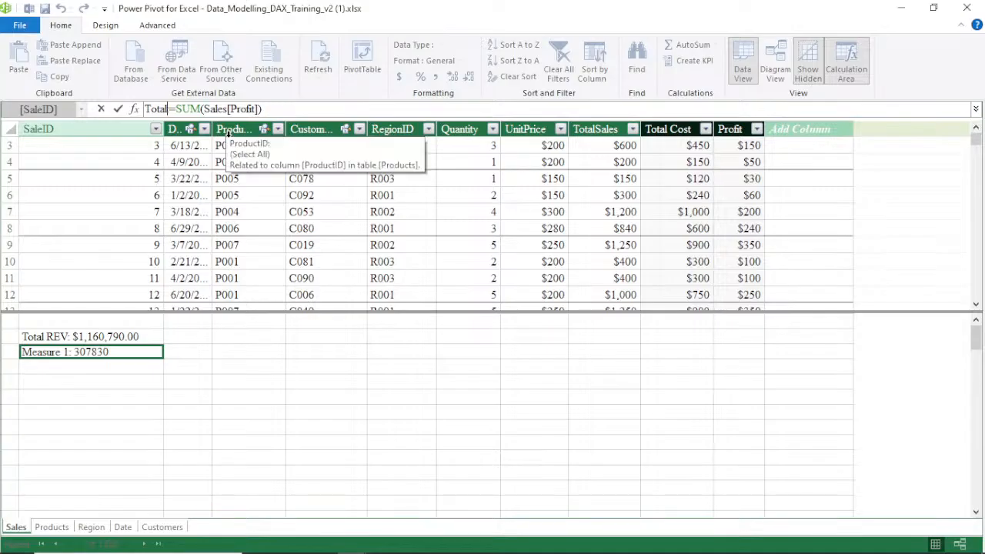
text( :)
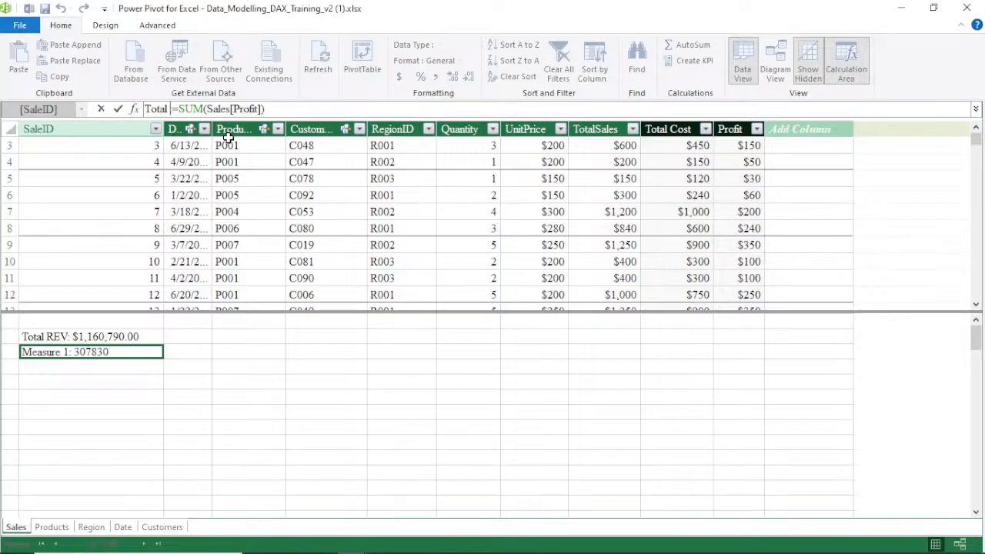
text(P)
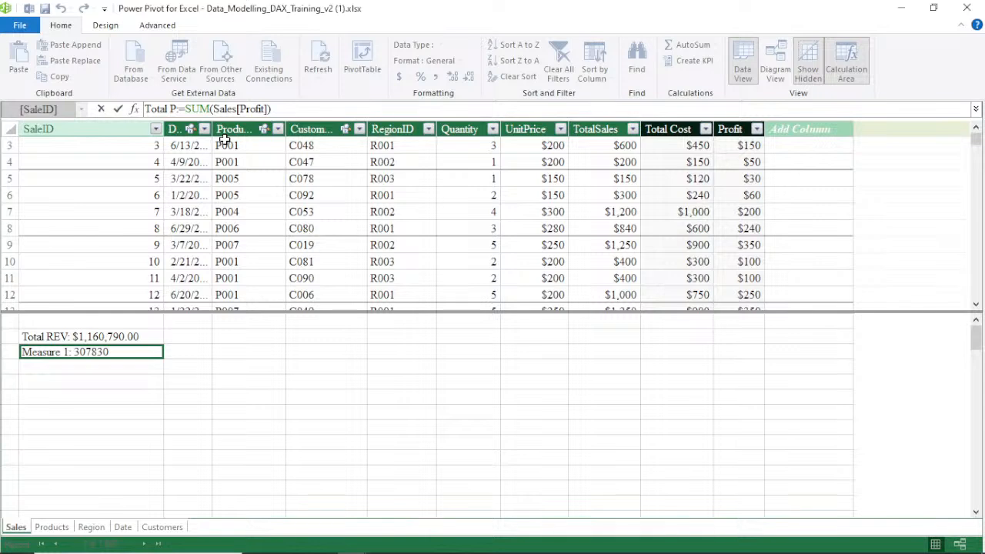
text(r)
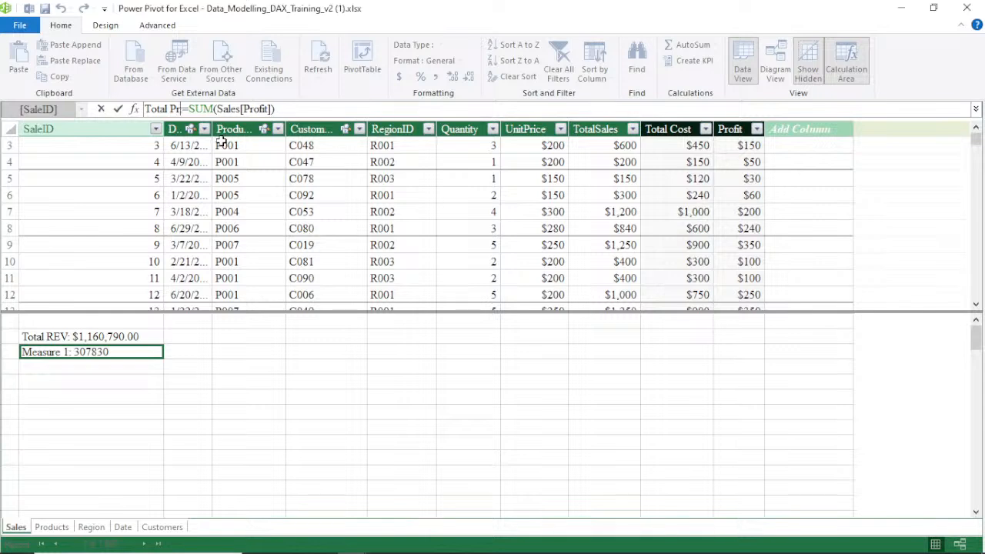
text(o)
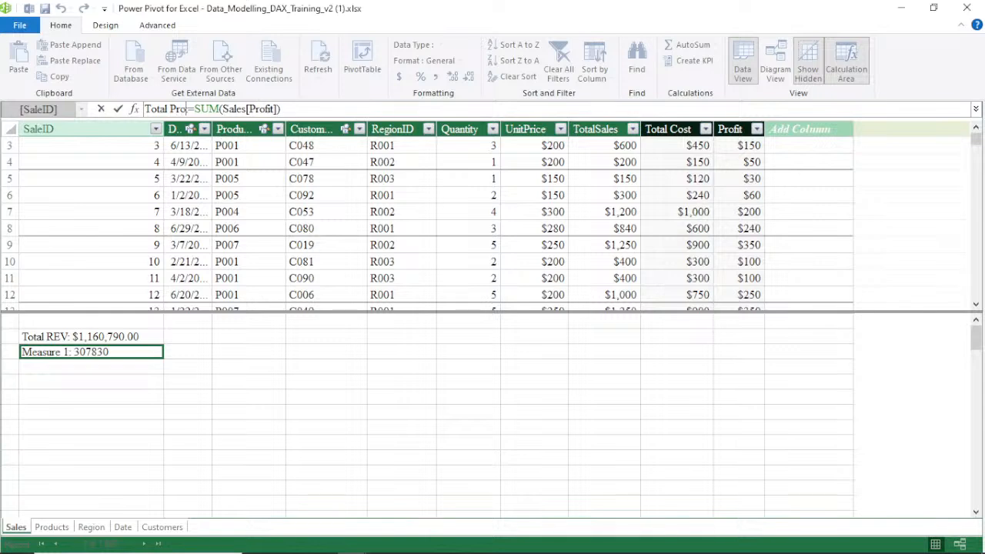
text(fi)
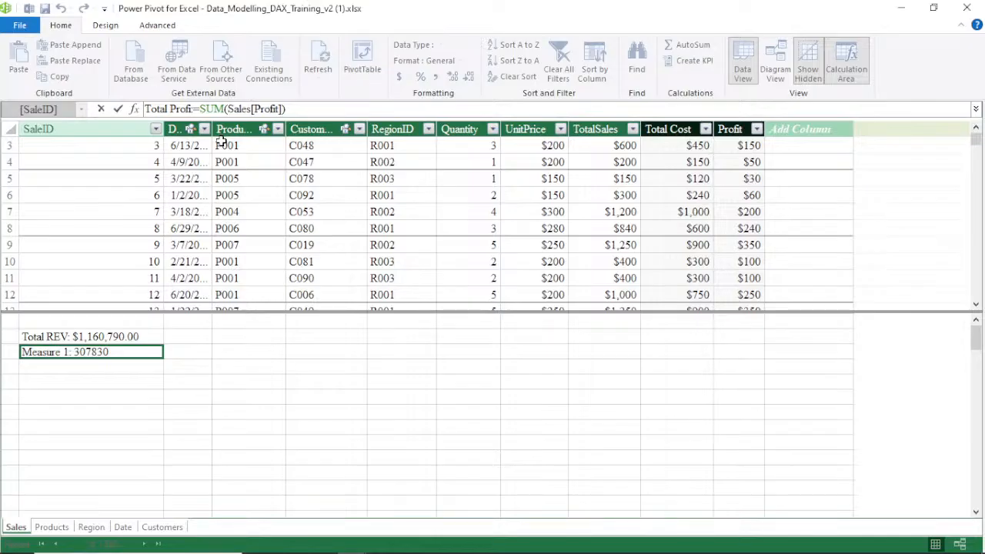
text(t)
key(Return)
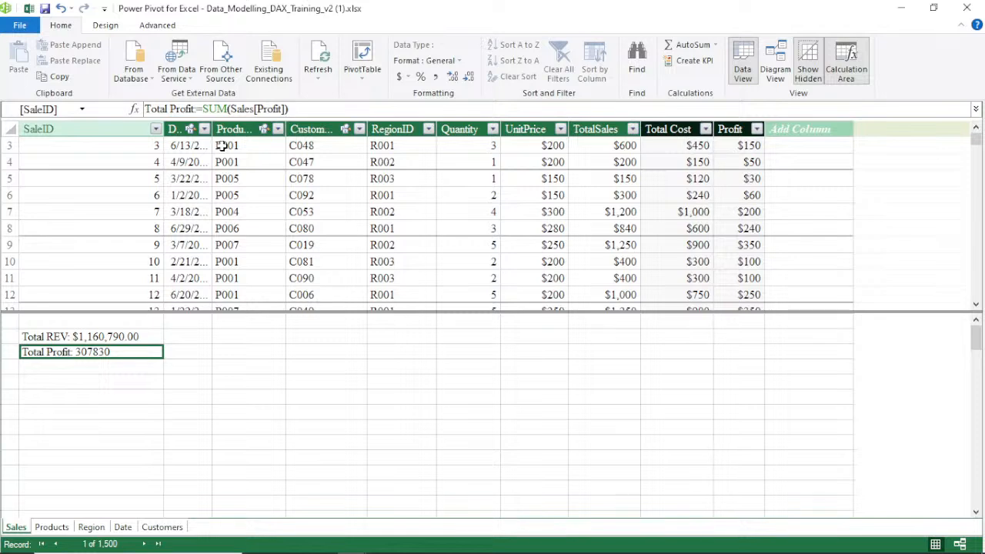
Switch from the Power Pivot window to the Excel workbook window
click(71, 368)
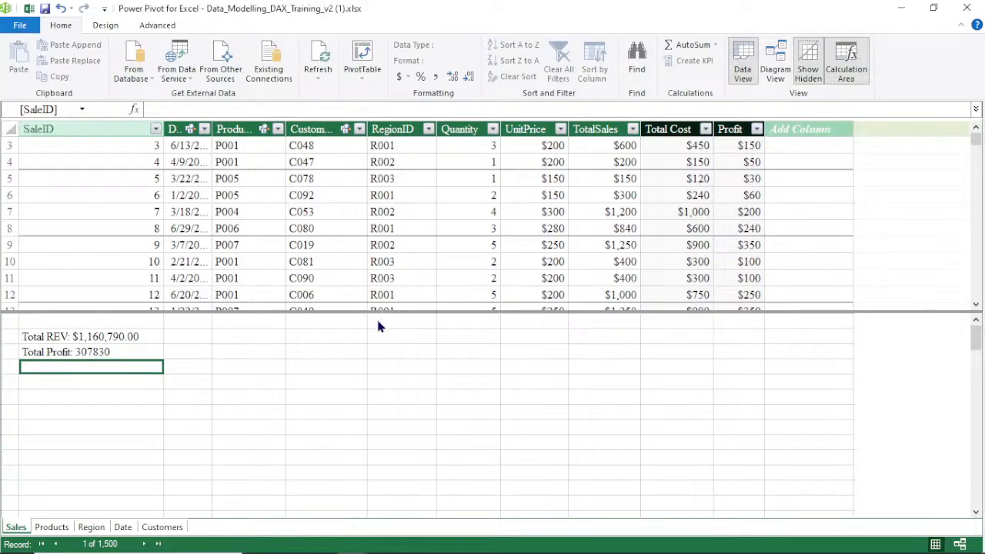
mouse_move(348, 544)
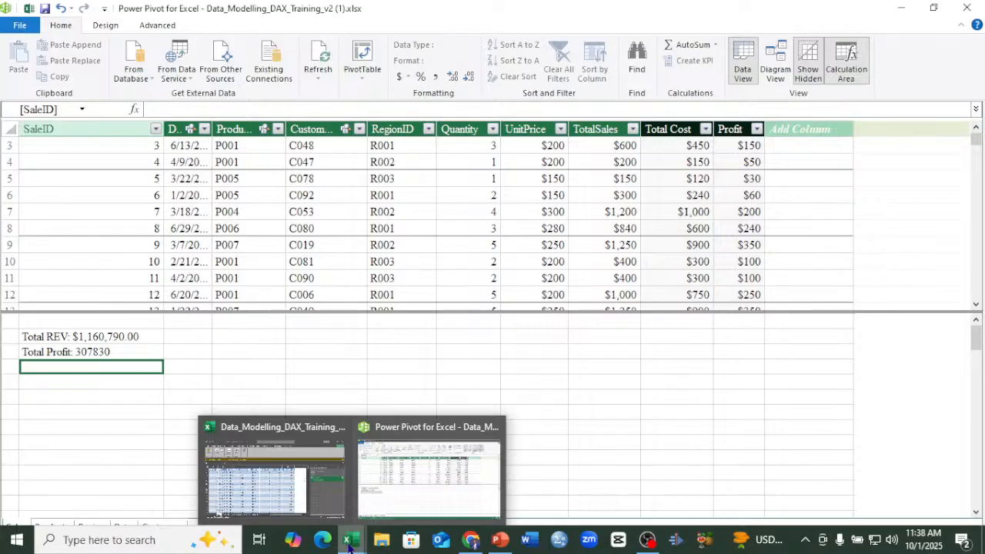
click(287, 471)
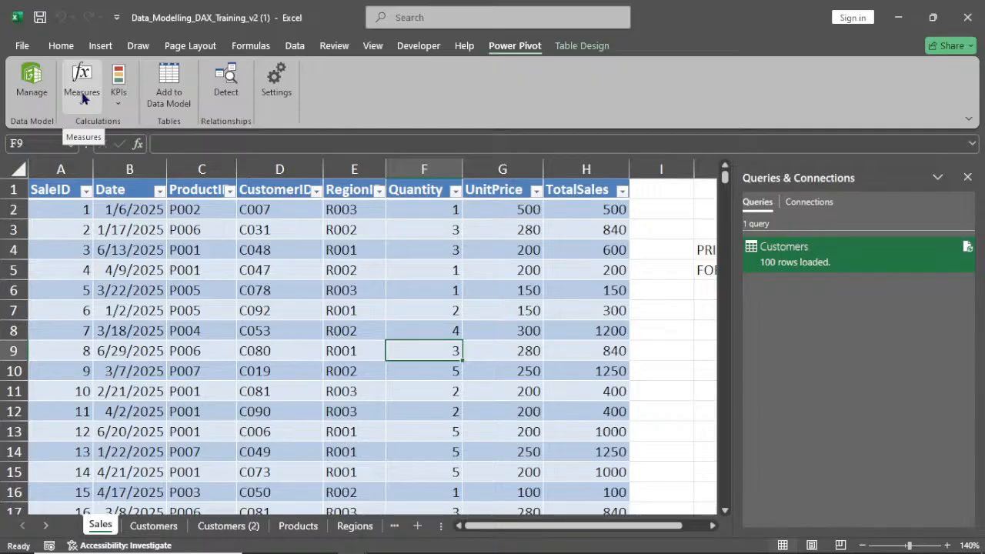
Start a new measure on the Sales table and name it Total Customers
click(82, 98)
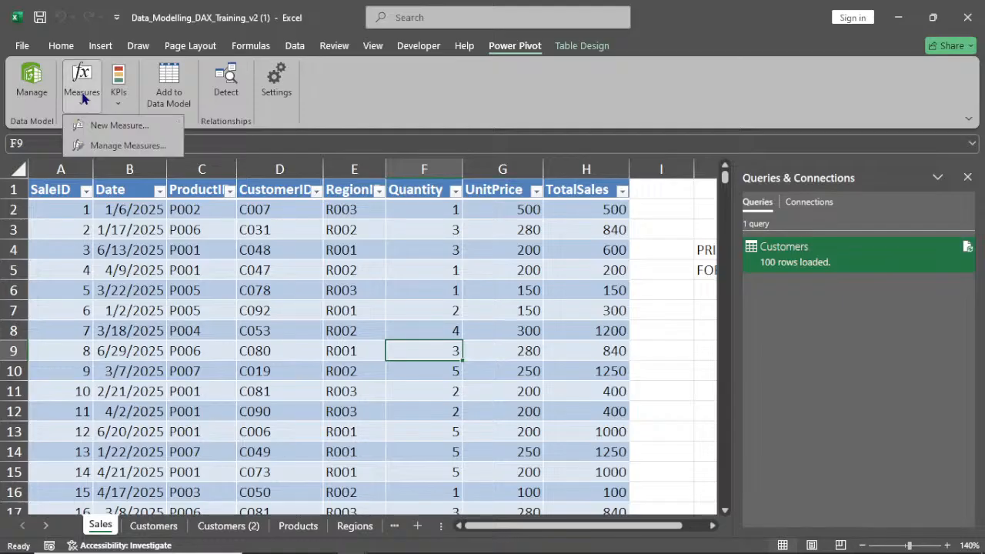
click(108, 126)
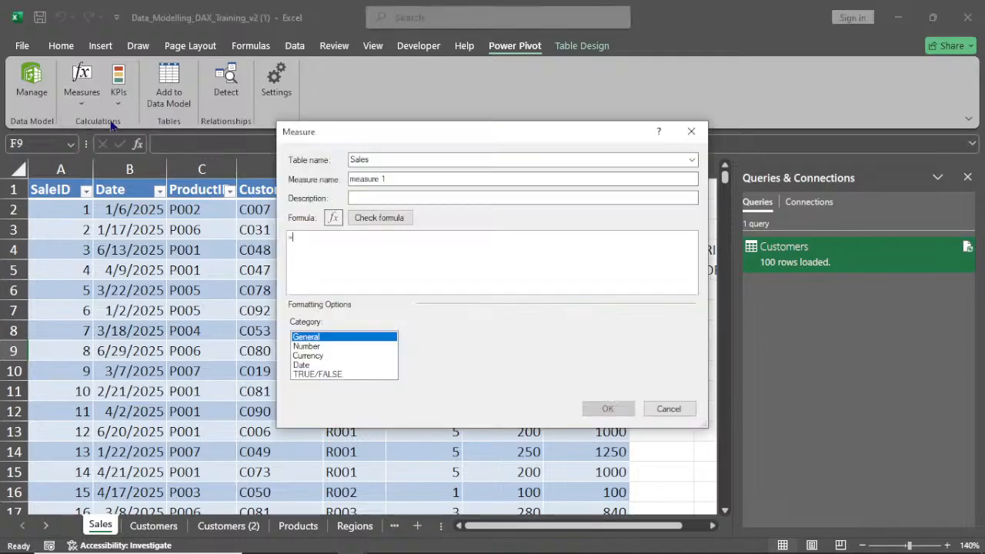
click(390, 177)
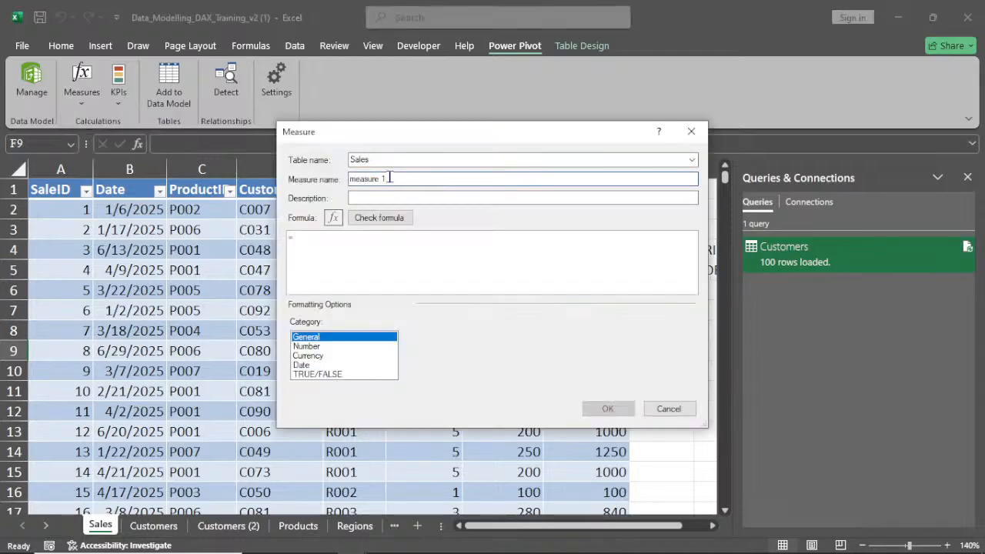
key(BackSpace)
key(BackSpace)
key(BackSpace)
key(BackSpace)
key(BackSpace)
key(BackSpace)
key(BackSpace)
key(BackSpace)
key(BackSpace)
text(Total Customers)
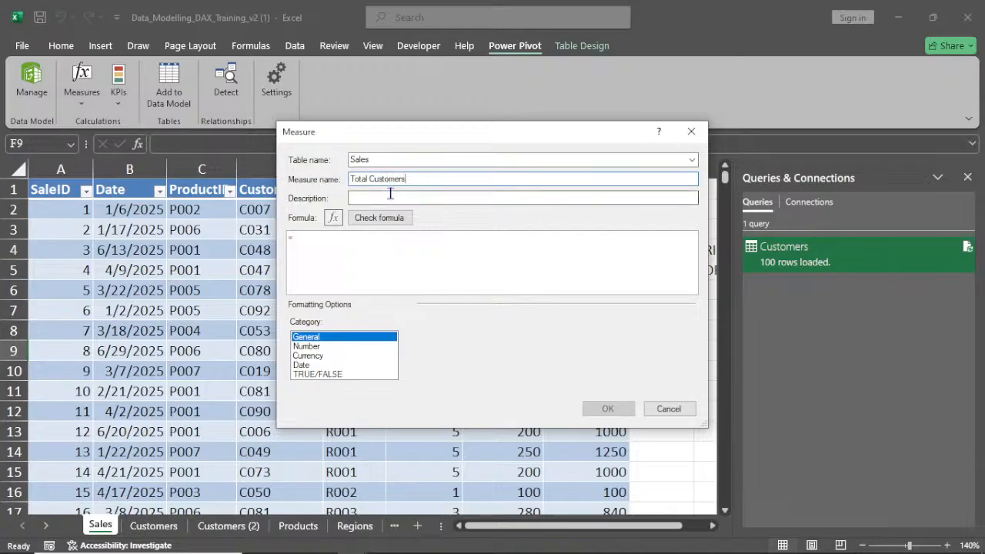
Enter the formula =DISTINCTCOUNT(Sales[CustomerID]), check the formula, and save the measure
click(313, 243)
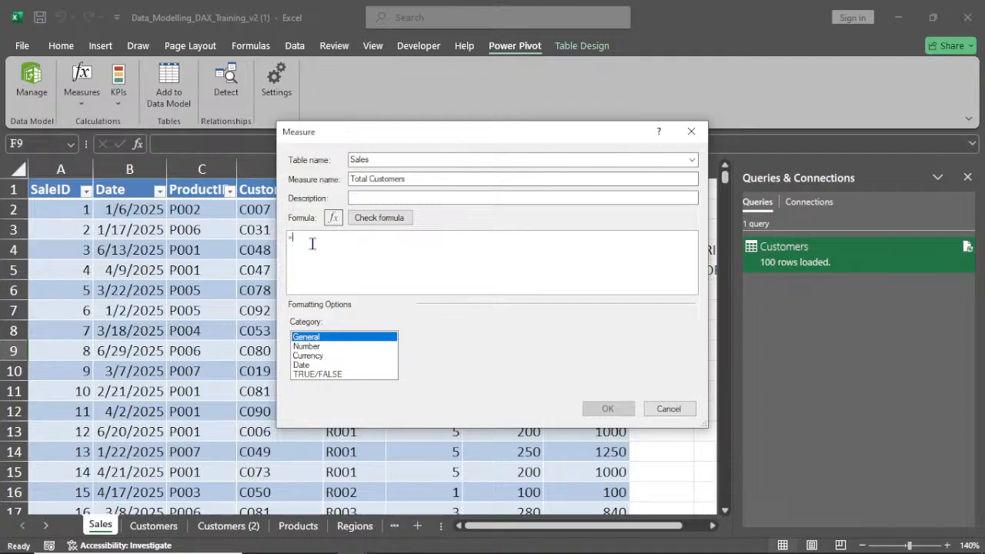
text(d)
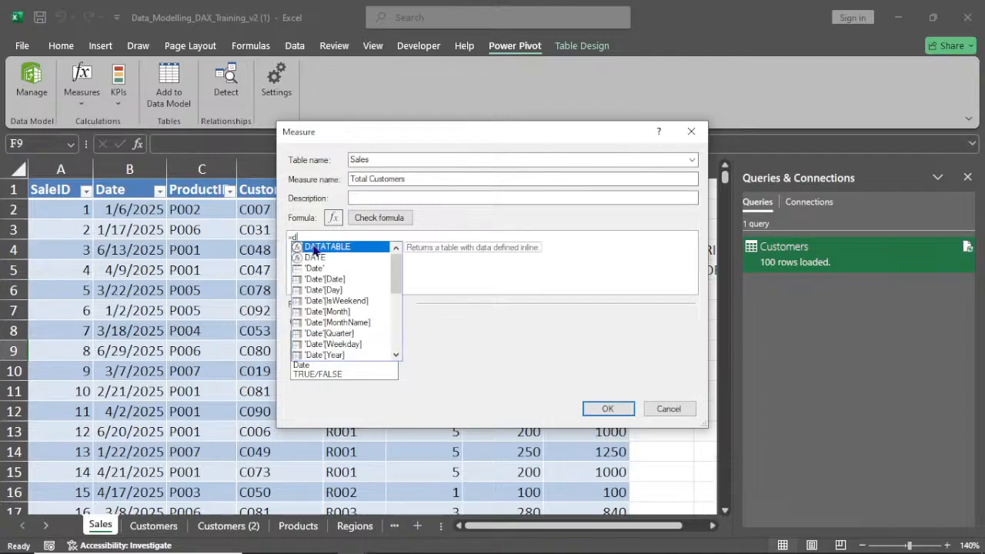
text(i)
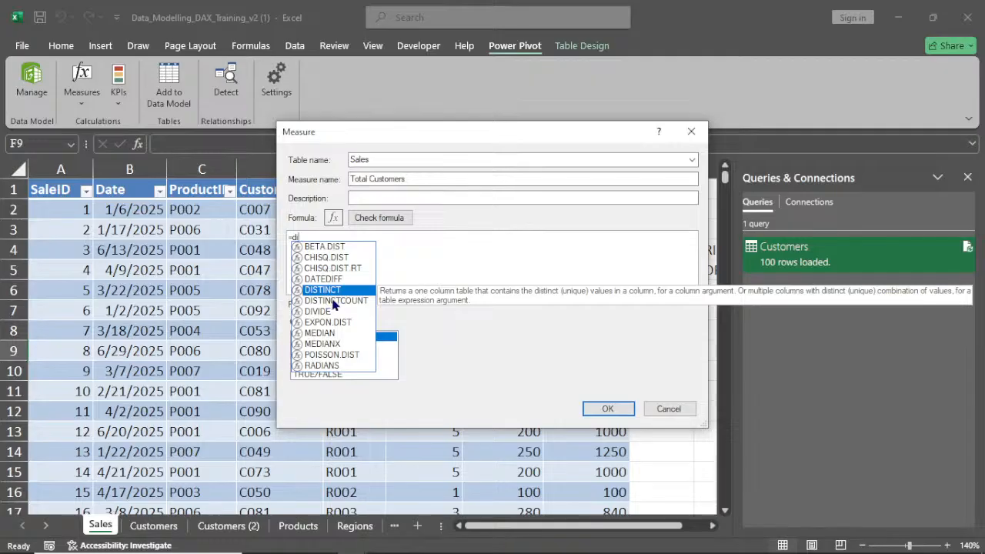
double_click(334, 301)
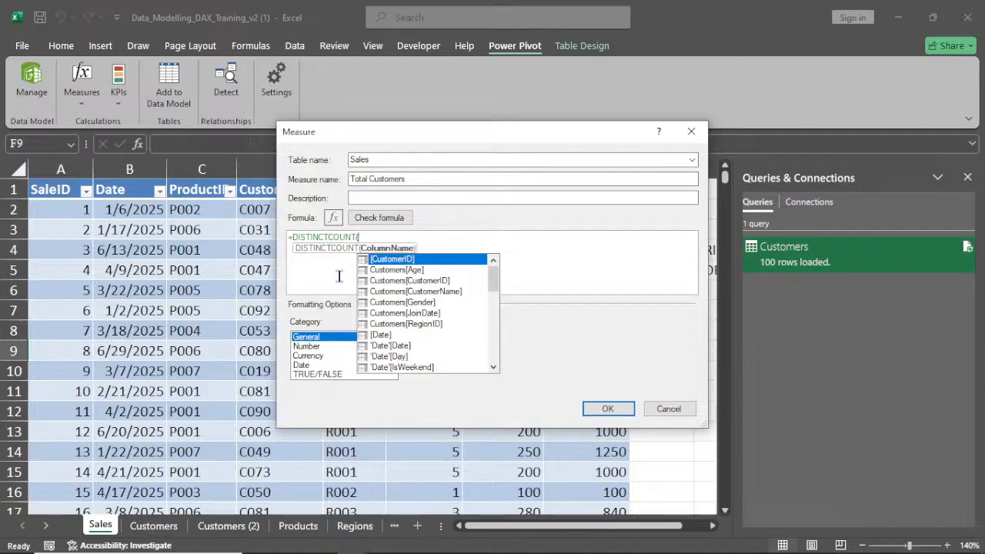
text(s)
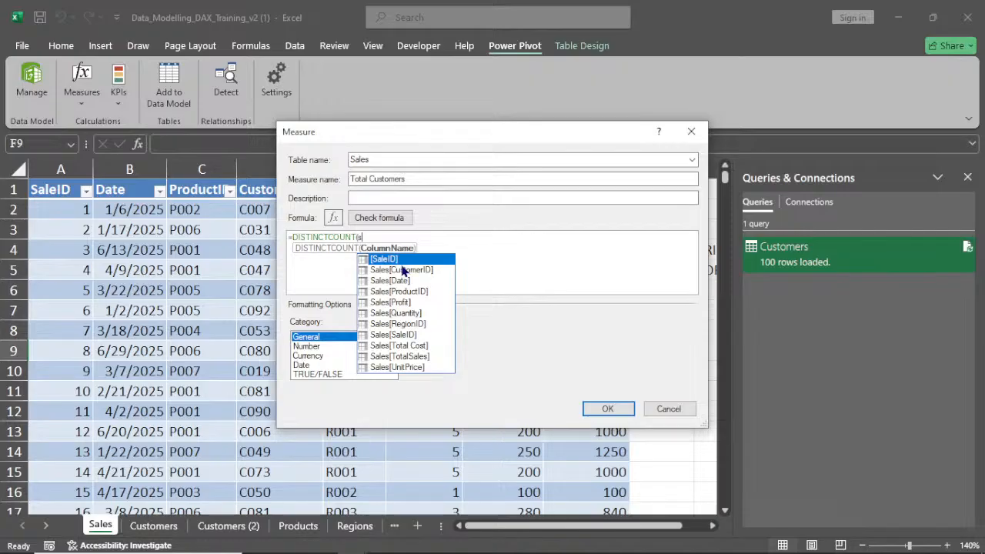
double_click(401, 269)
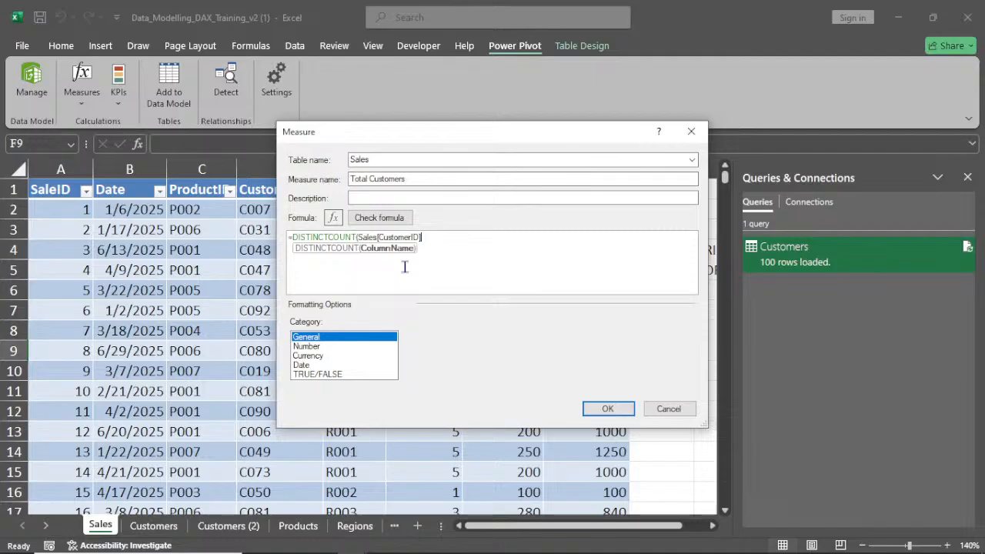
text())
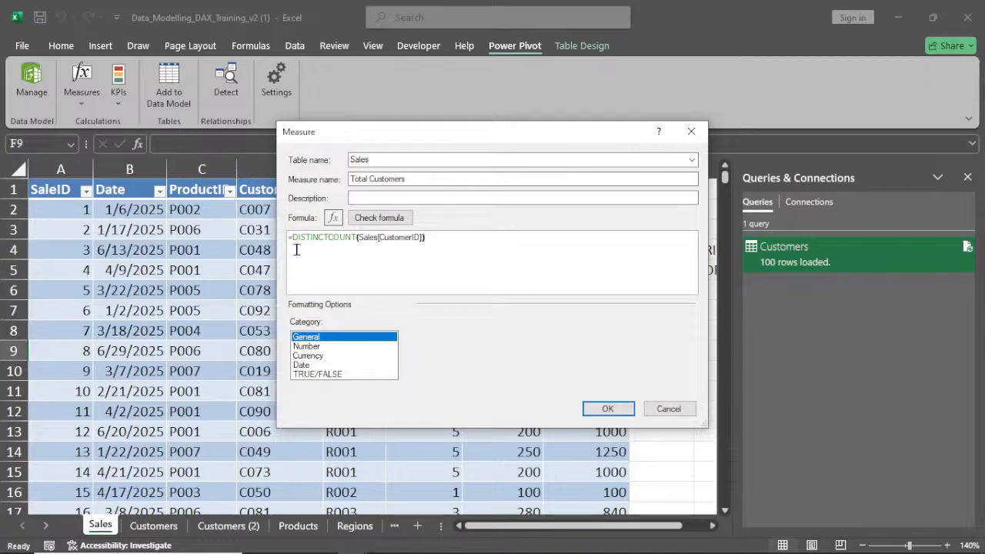
click(387, 219)
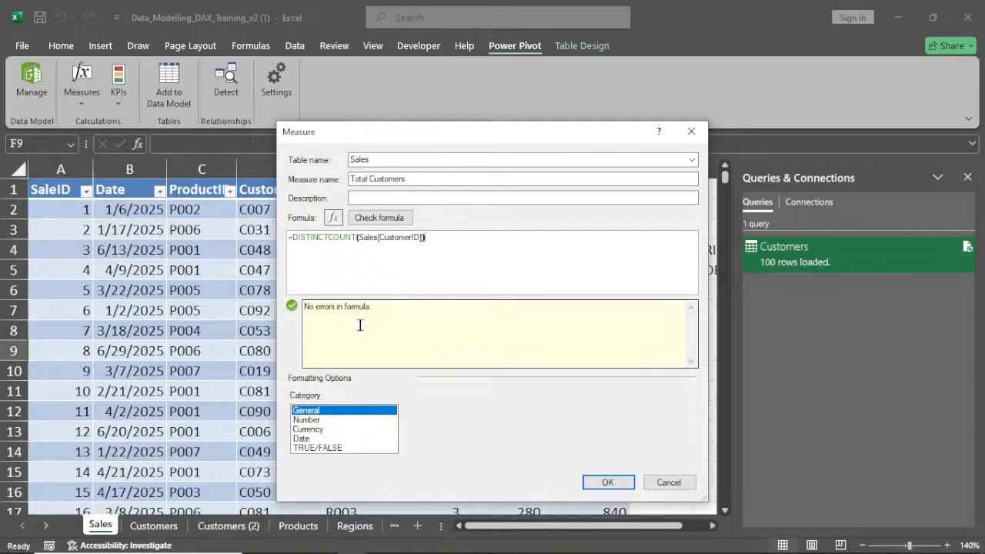
click(599, 476)
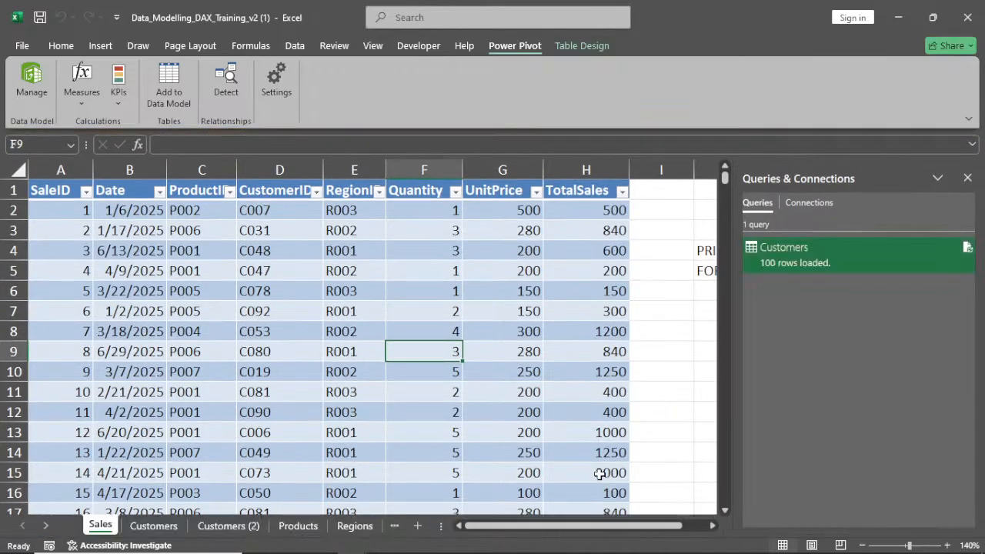
Switch back to the Power Pivot window and inspect the Total Customers measure in the calculation area
mouse_move(350, 539)
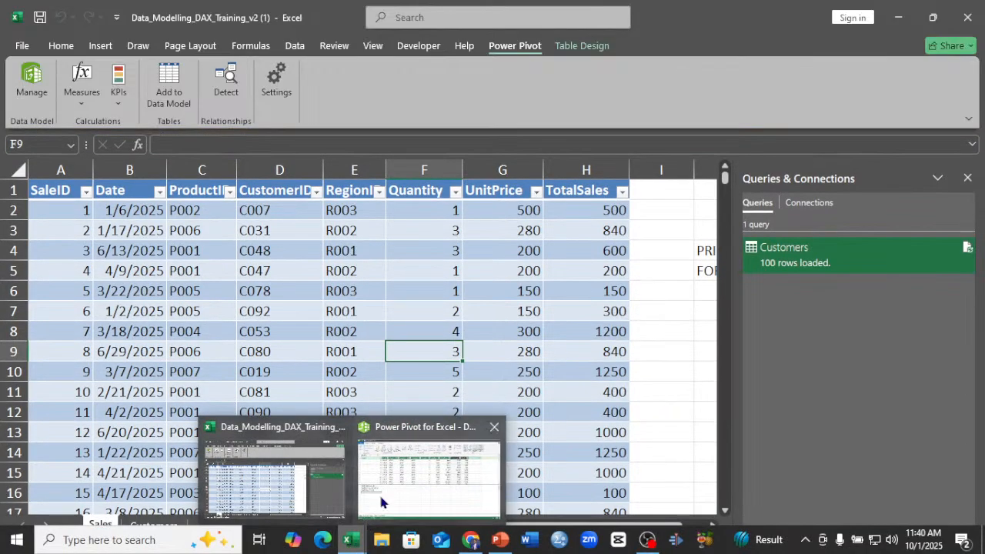
click(300, 488)
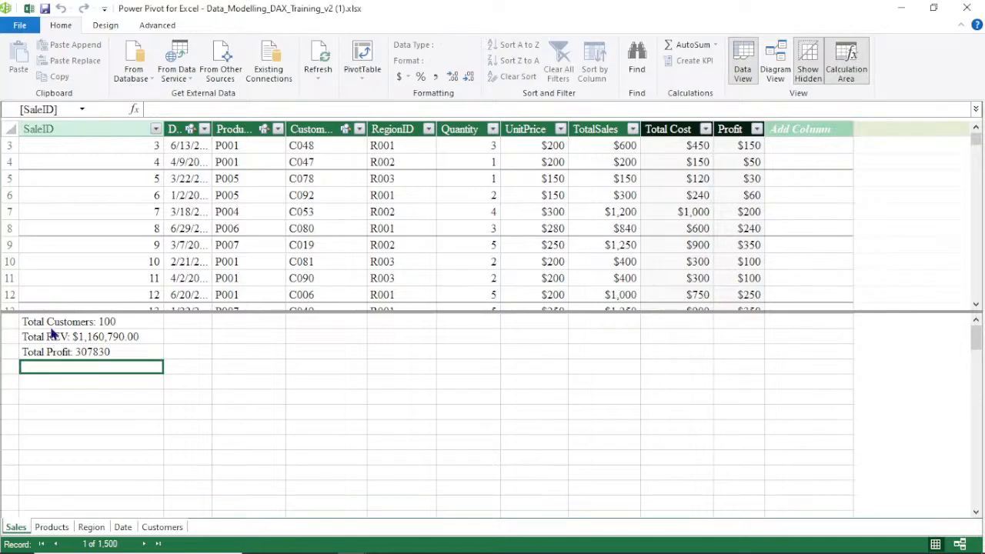
click(127, 325)
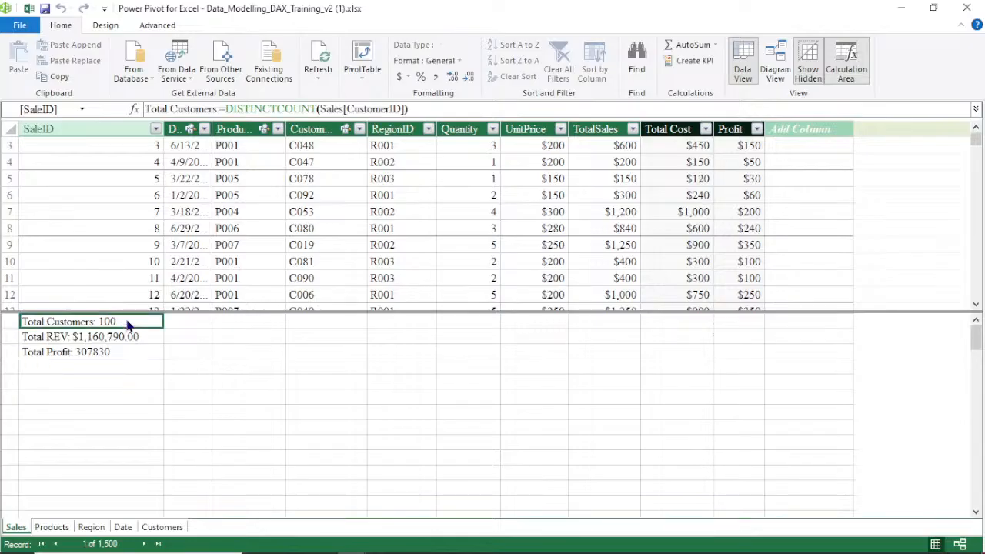
click(66, 351)
click(66, 323)
click(84, 371)
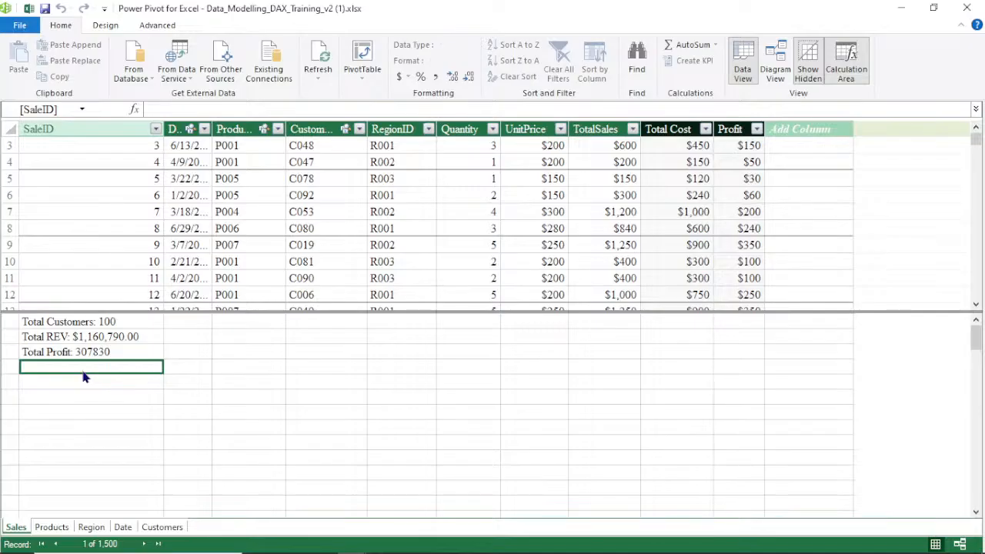
Create a new measure in the Sales calculation area with the formula =SUM(Sales[Quantity])
click(187, 111)
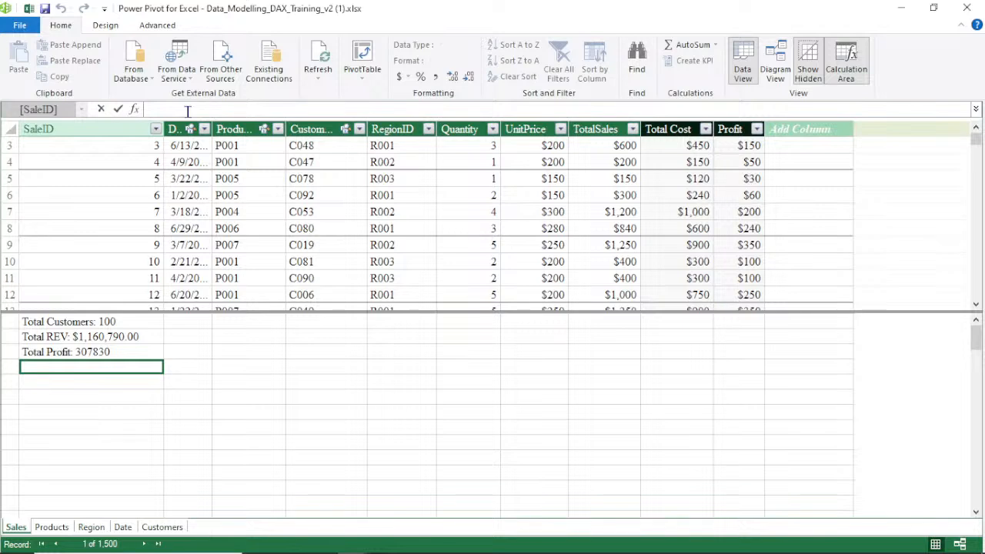
text(=)
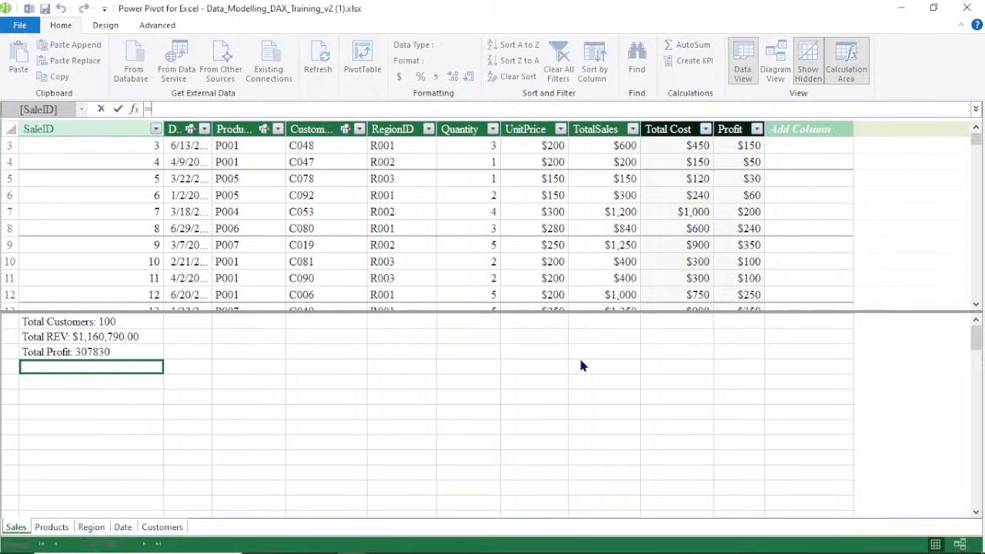
text(su)
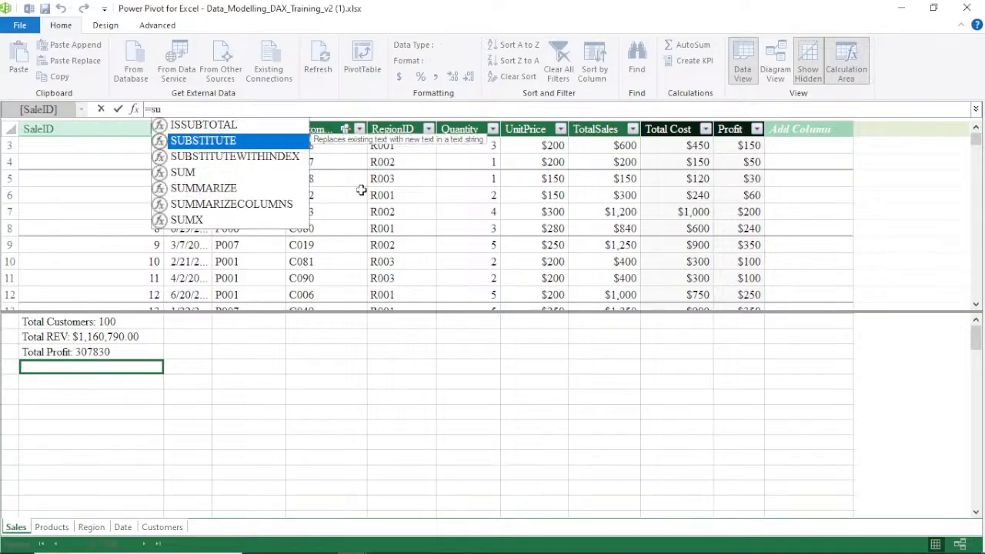
double_click(231, 156)
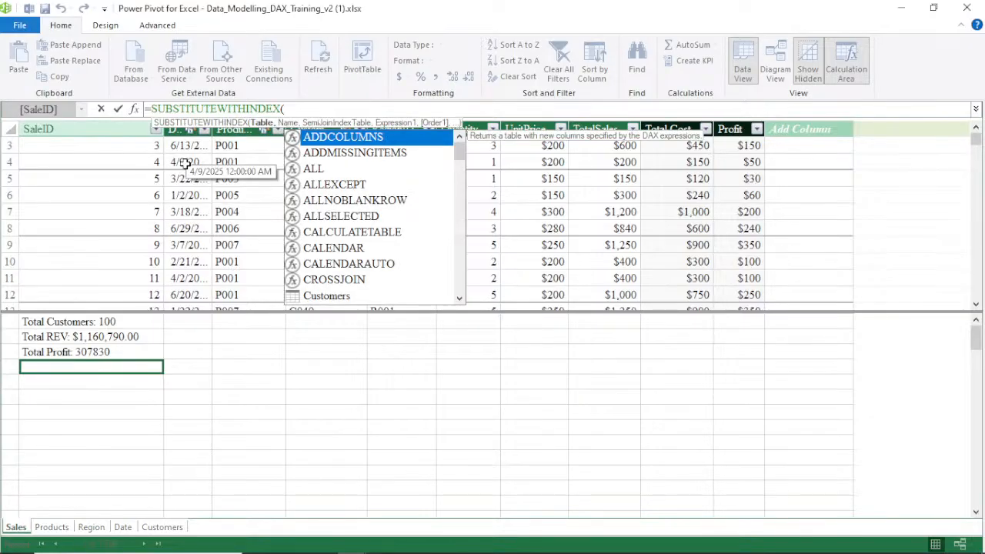
key(BackSpace)
key(BackSpace)
key(BackSpace)
key(BackSpace)
key(BackSpace)
key(BackSpace)
key(BackSpace)
key(BackSpace)
key(BackSpace)
key(BackSpace)
key(BackSpace)
key(BackSpace)
key(BackSpace)
key(BackSpace)
key(BackSpace)
key(BackSpace)
key(BackSpace)
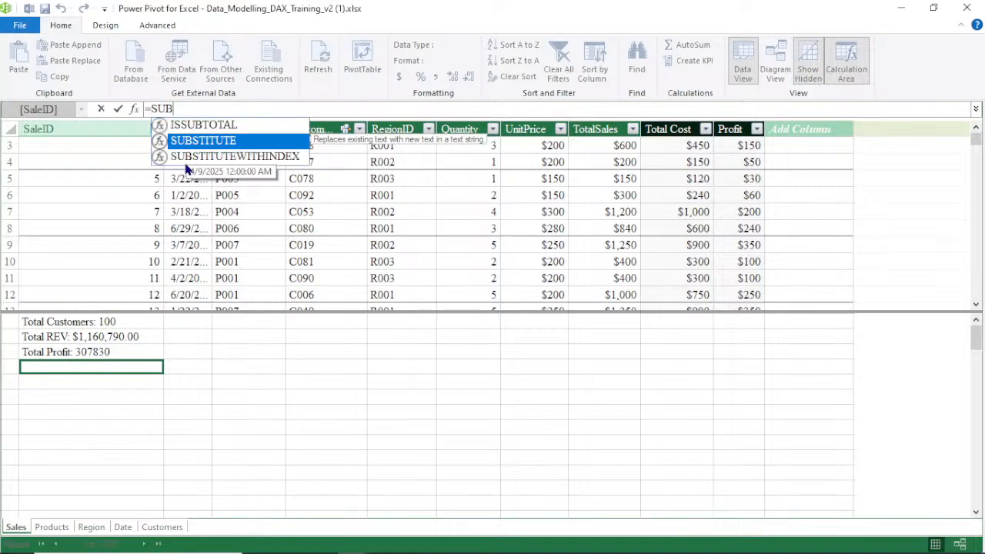
key(BackSpace)
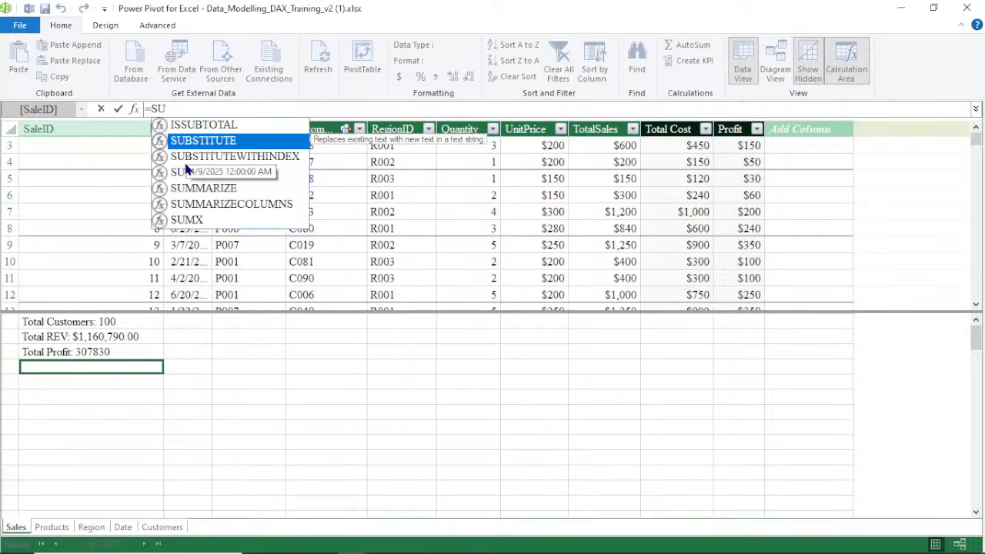
click(182, 172)
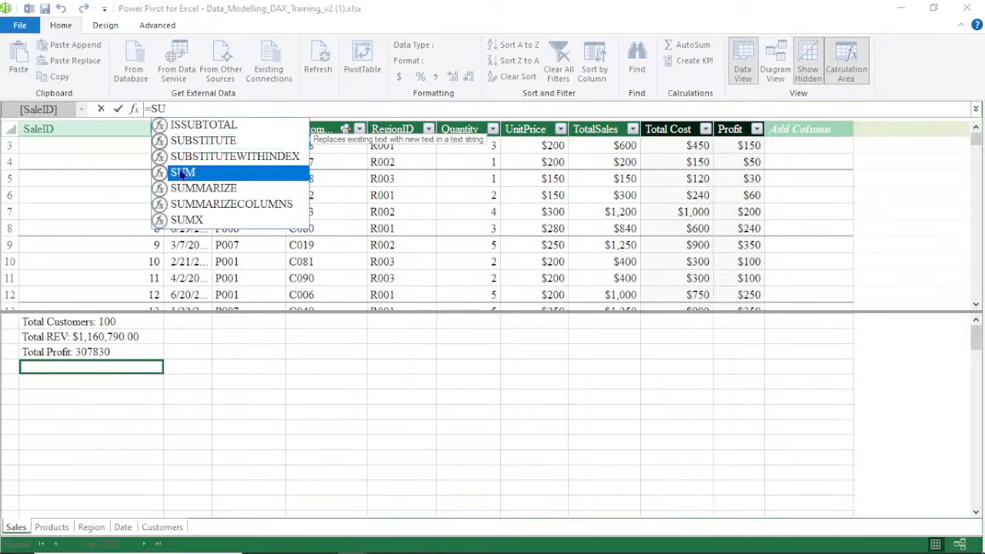
double_click(182, 173)
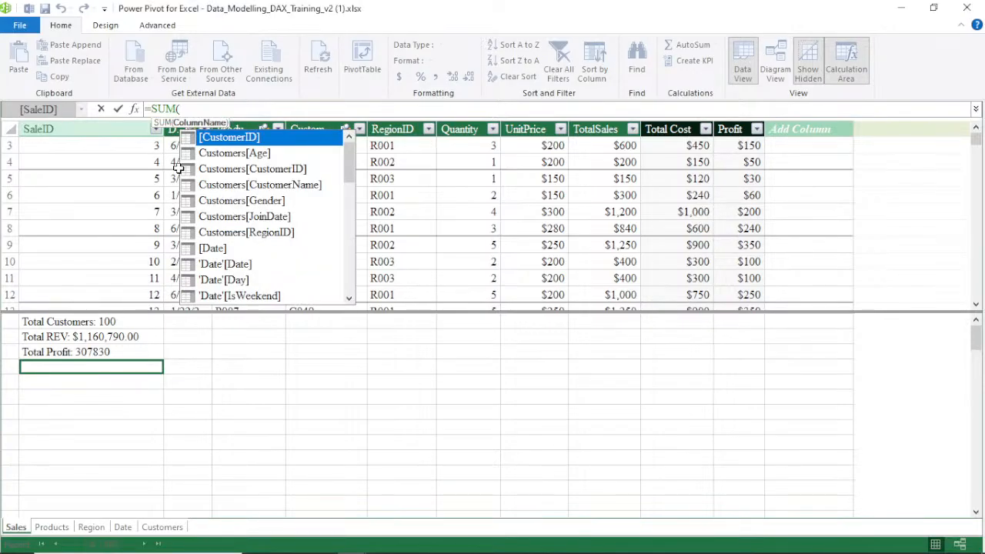
text(s)
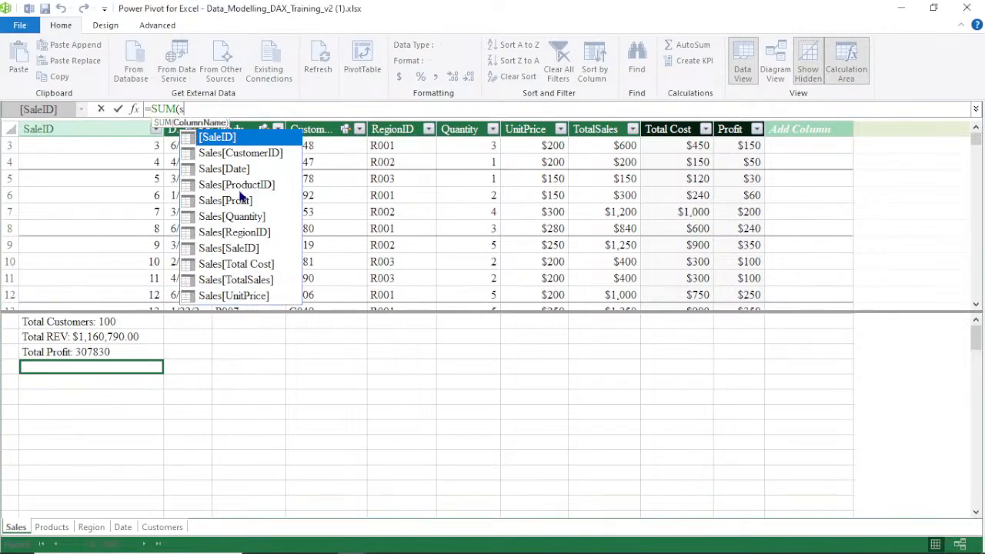
double_click(231, 217)
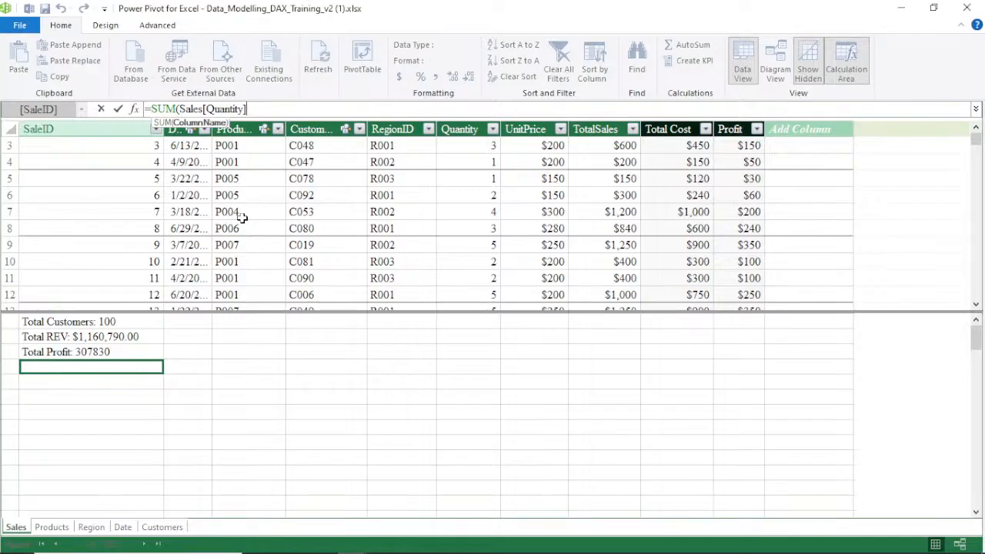
key(Return)
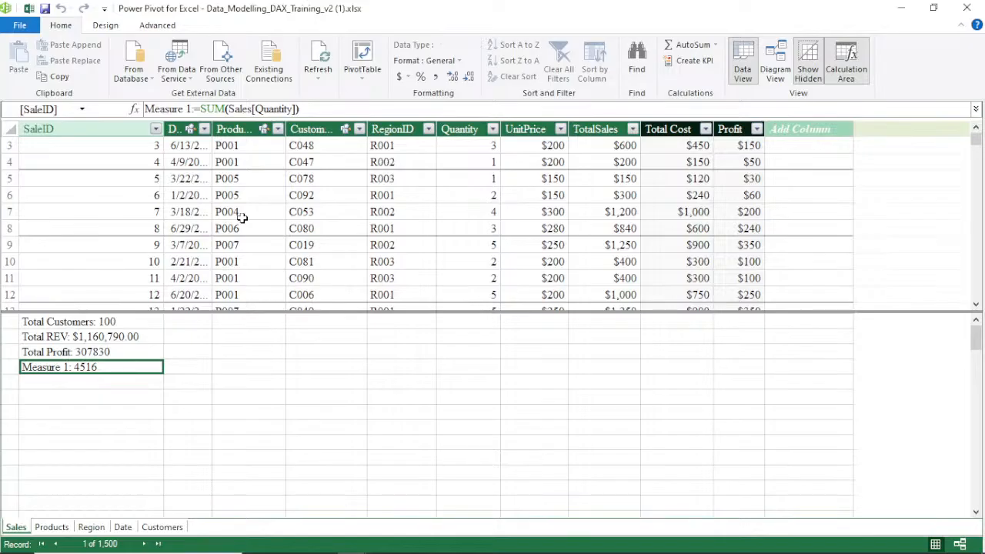
Rename the new measure as Total Qty, keeping its SUM(Sales[Quantity]) formula
click(202, 111)
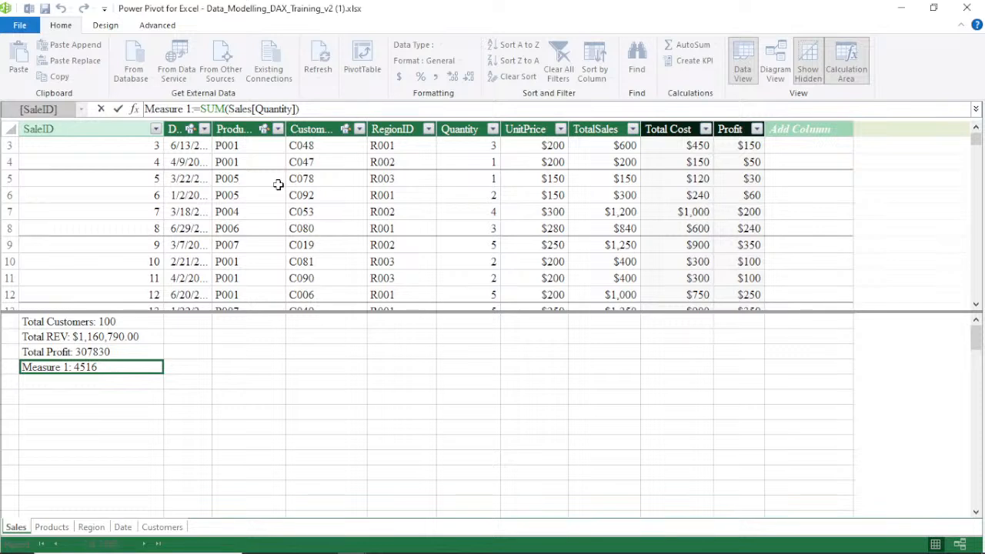
key(BackSpace)
key(BackSpace)
key(BackSpace)
key(BackSpace)
key(BackSpace)
key(BackSpace)
key(BackSpace)
key(BackSpace)
key(BackSpace)
key(BackSpace)
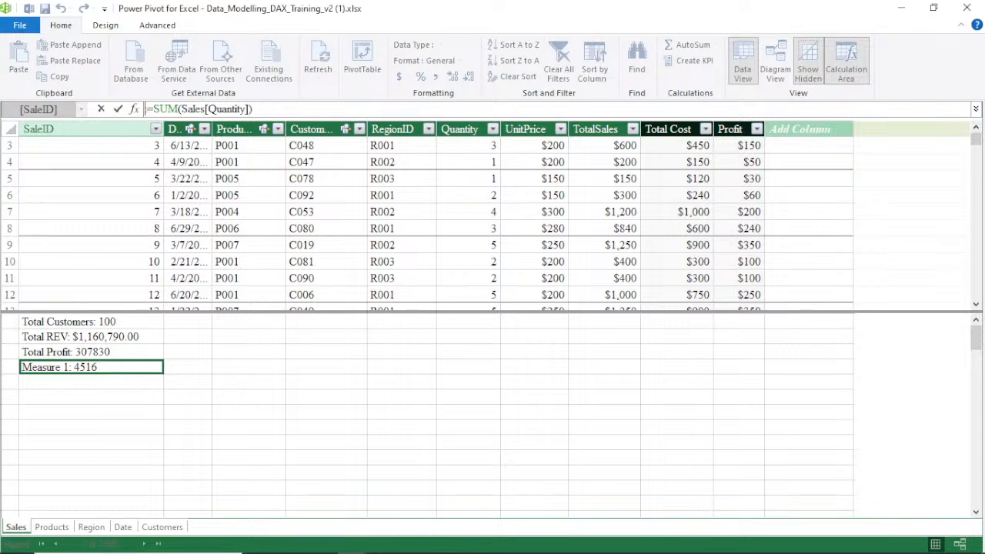
text(T)
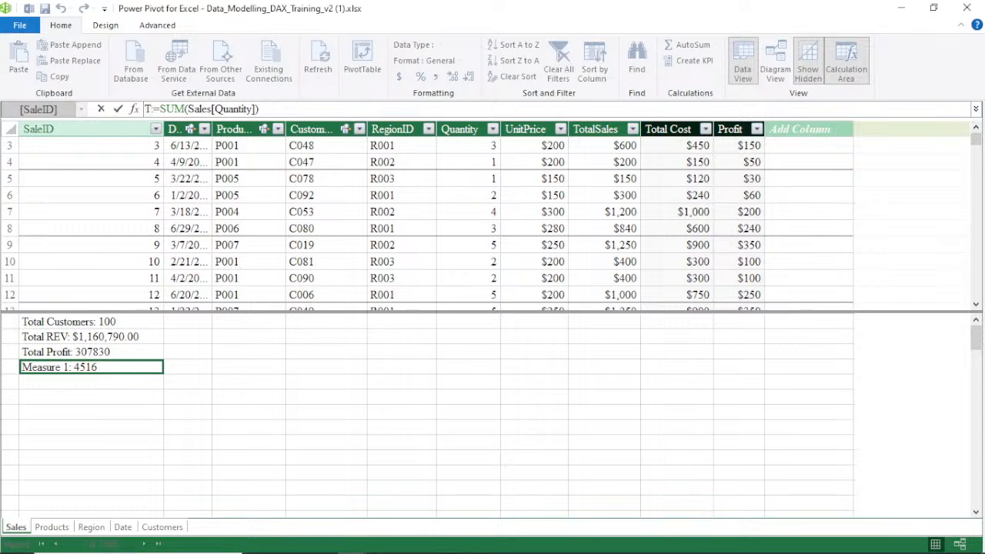
text(ot)
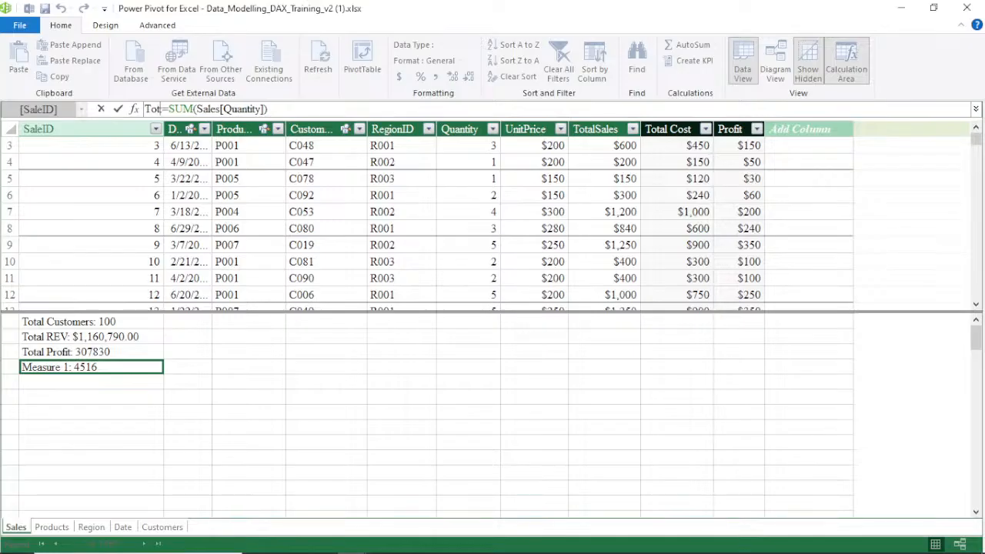
text(al :Q)
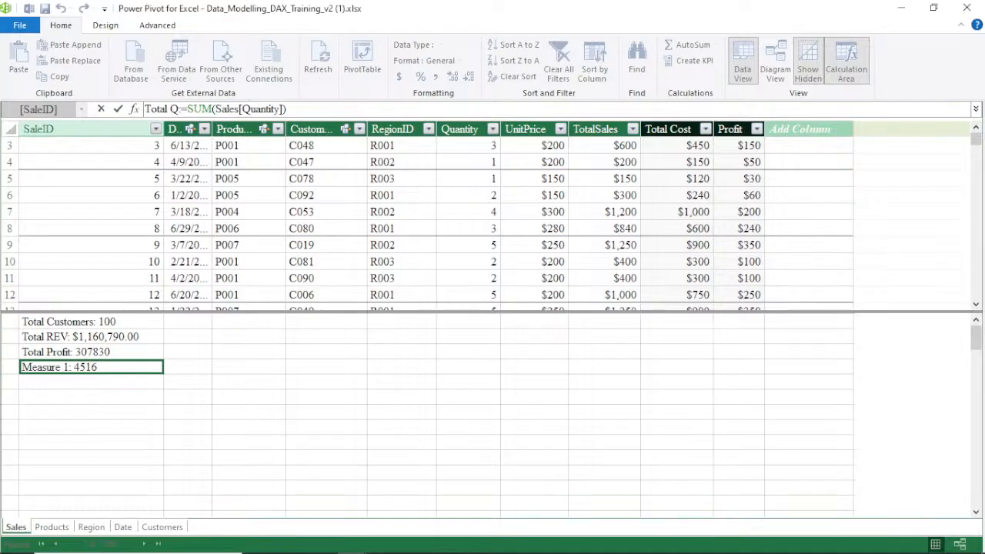
text(ty)
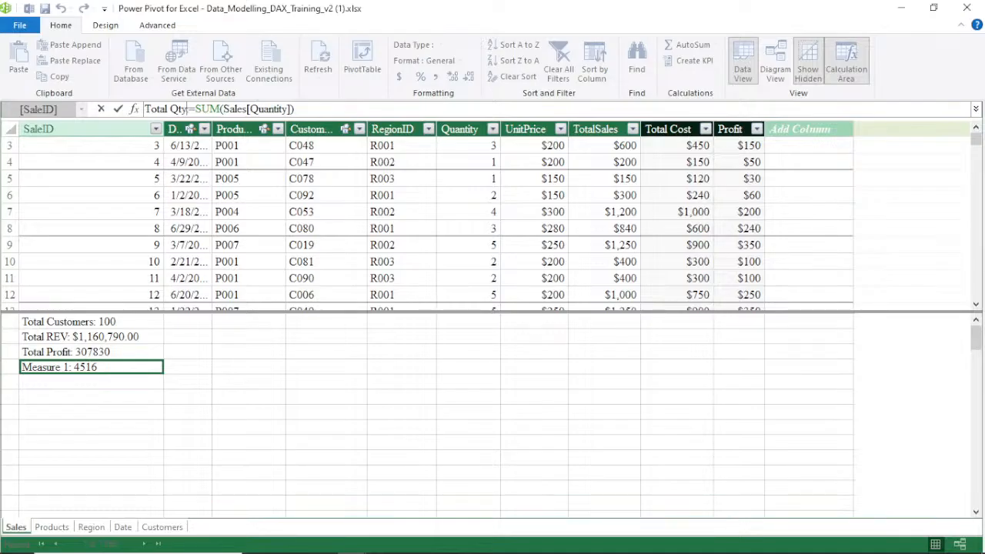
key(Return)
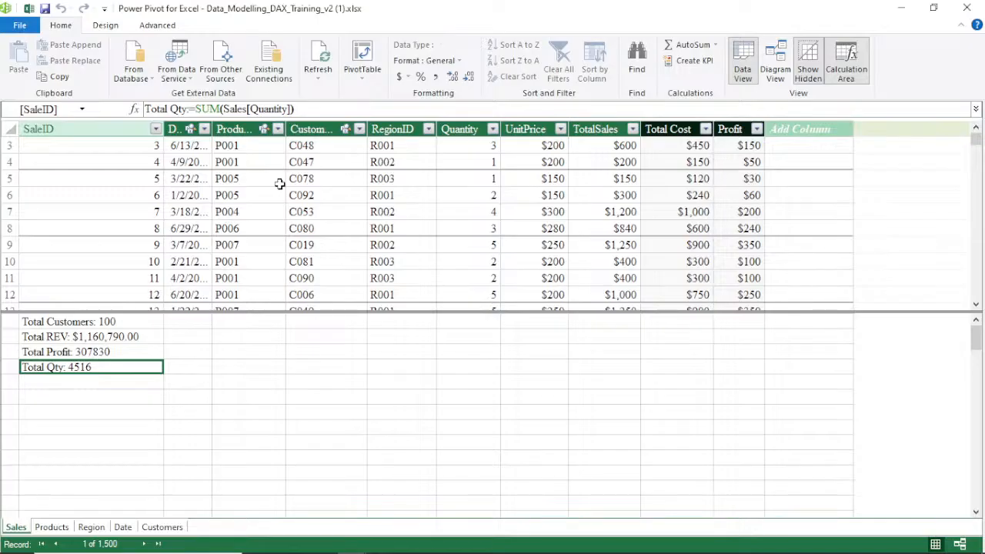
Add a new calculated column to the Sales table named %Profit Margin
double_click(801, 130)
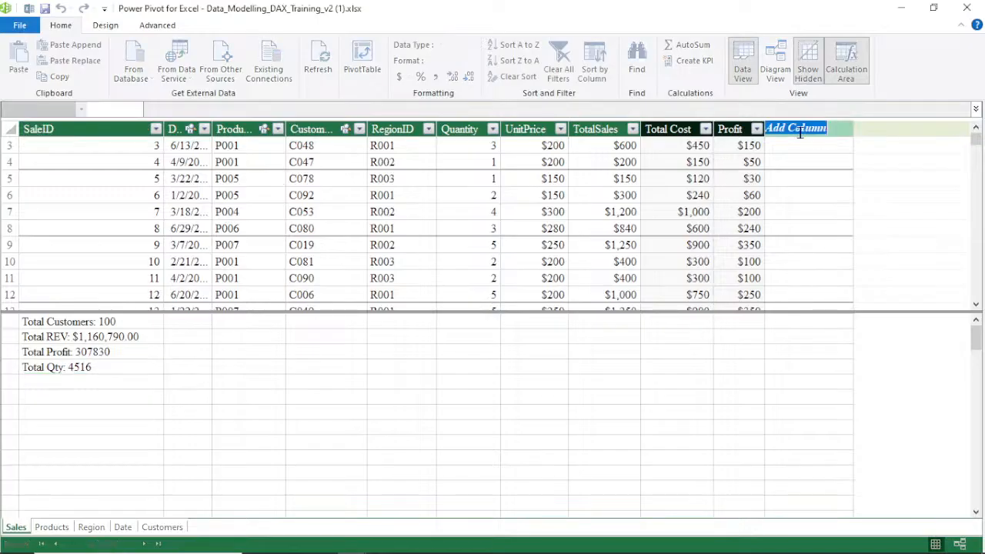
text(%)
text(Profit Margin)
key(Return)
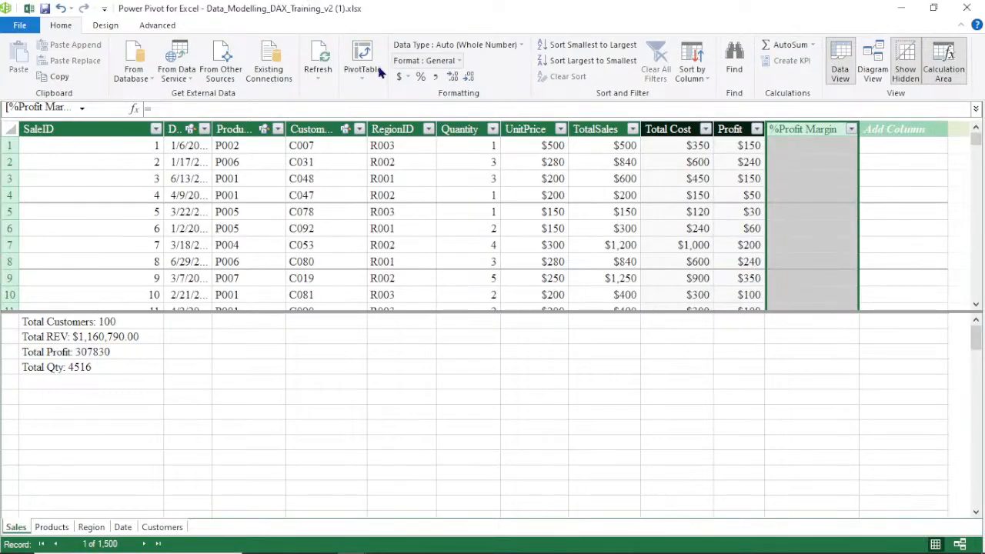
Set the %Profit Margin column formula to =Sales[Profit]/Sales[Total Cost] and format it as a percentage
click(221, 108)
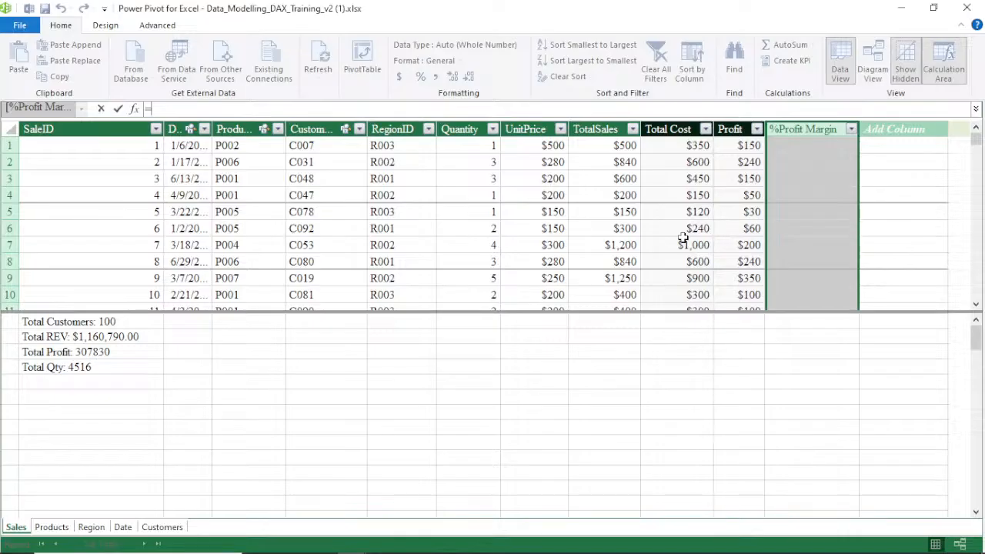
click(737, 146)
text(/)
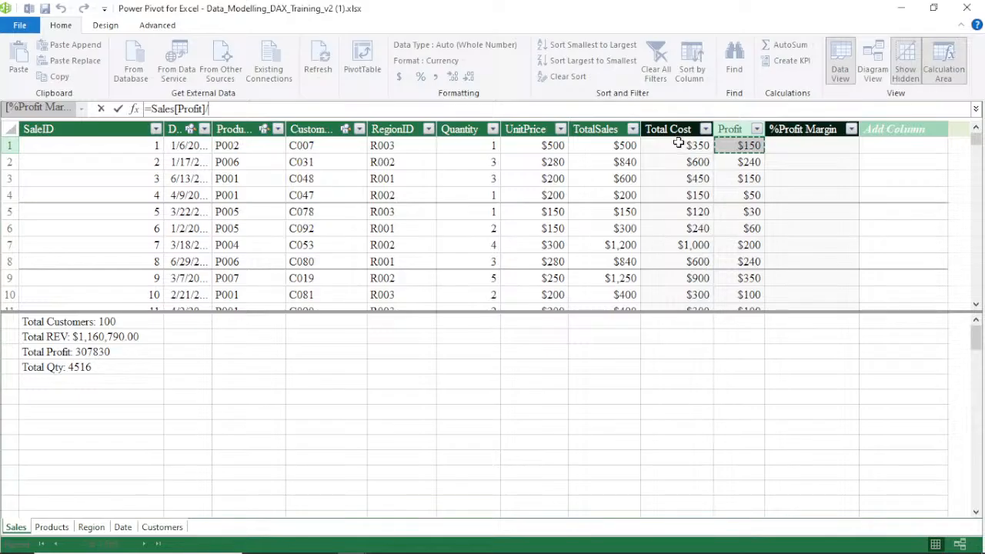
text(Sales)
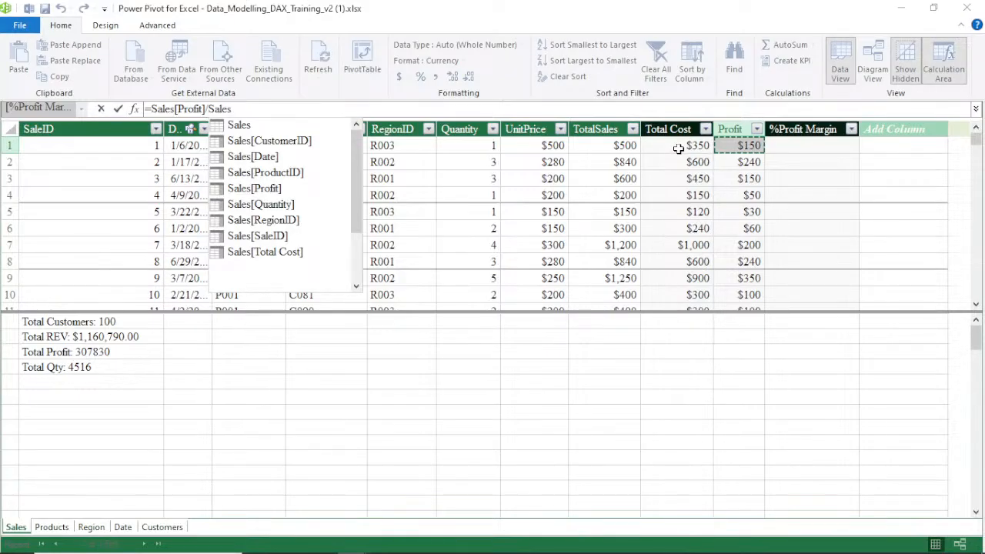
click(677, 149)
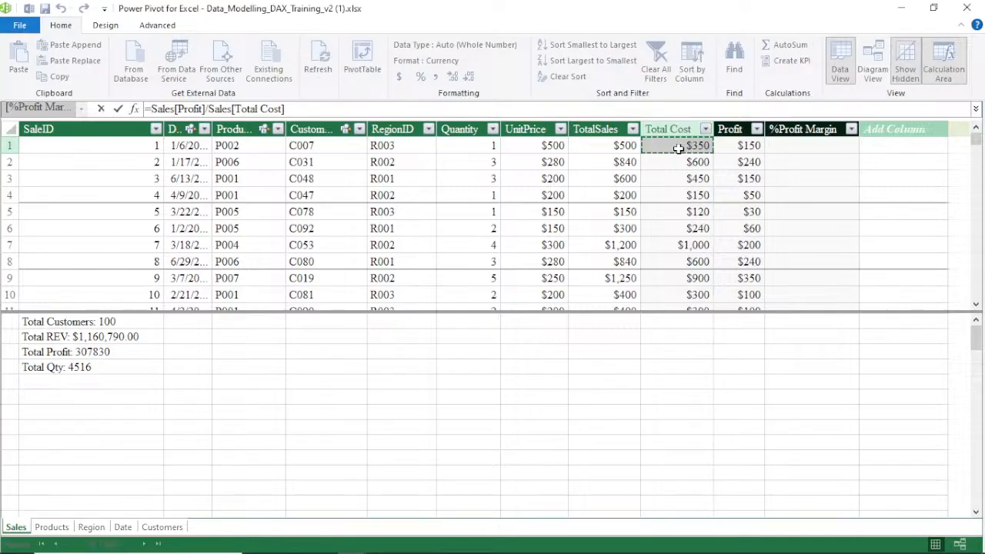
key(Return)
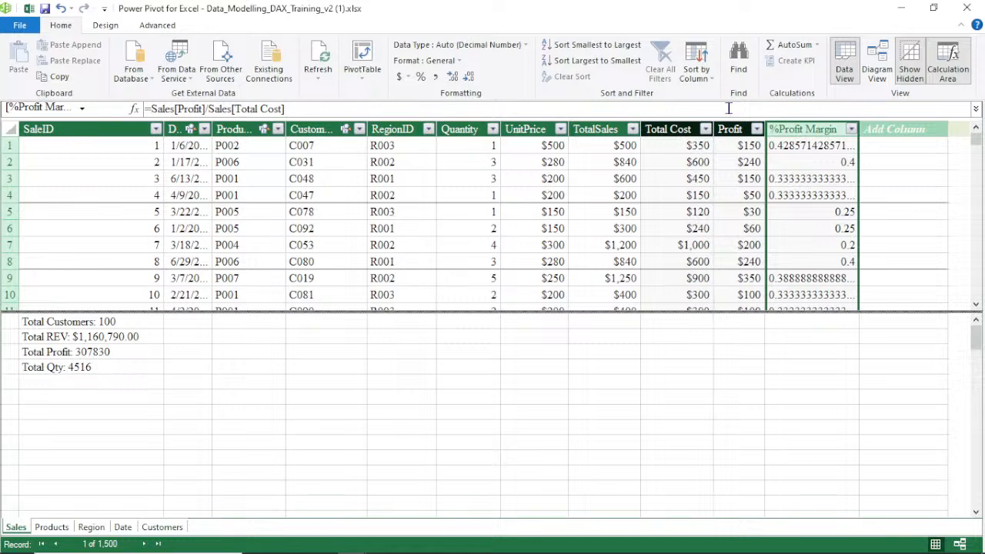
click(422, 80)
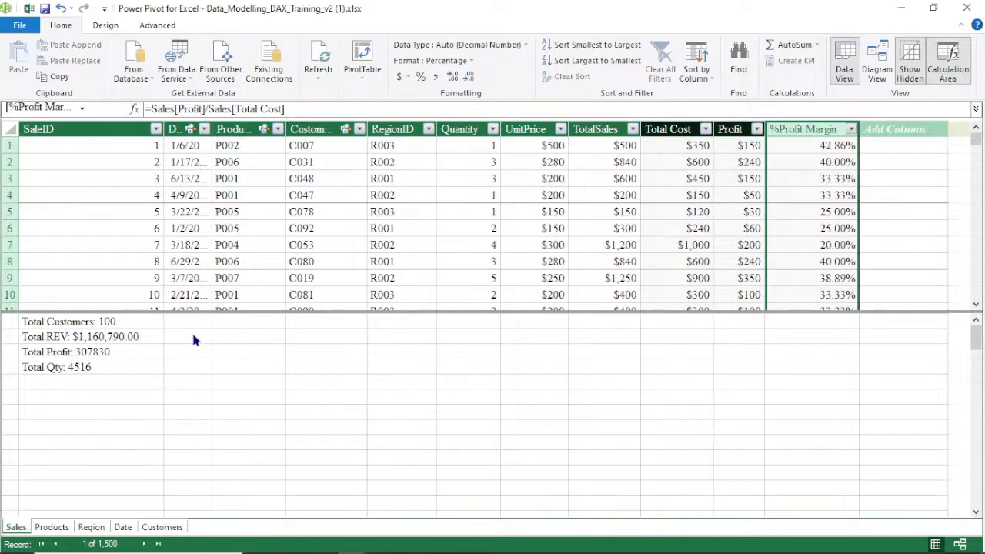
Switch from the Power Pivot window to the Excel workbook window
click(131, 366)
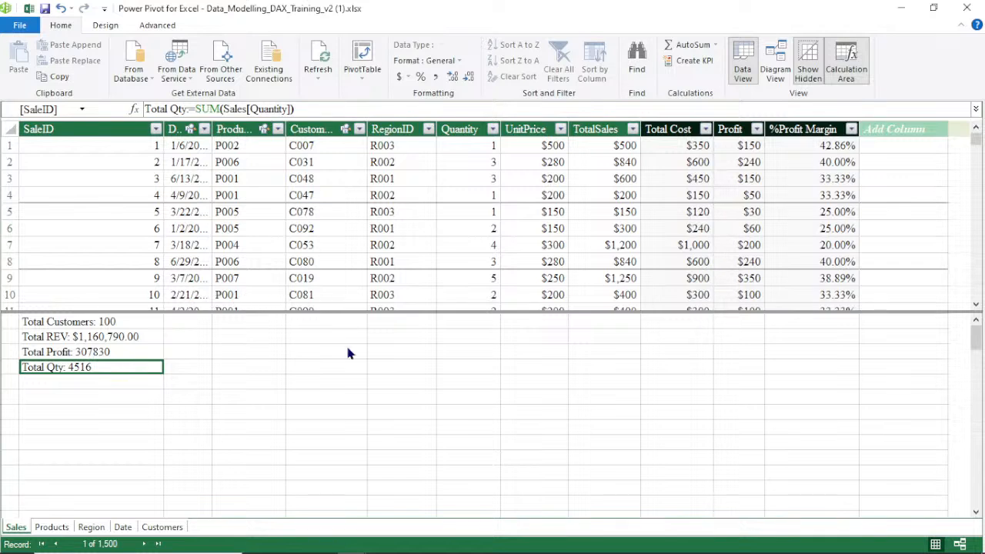
click(354, 83)
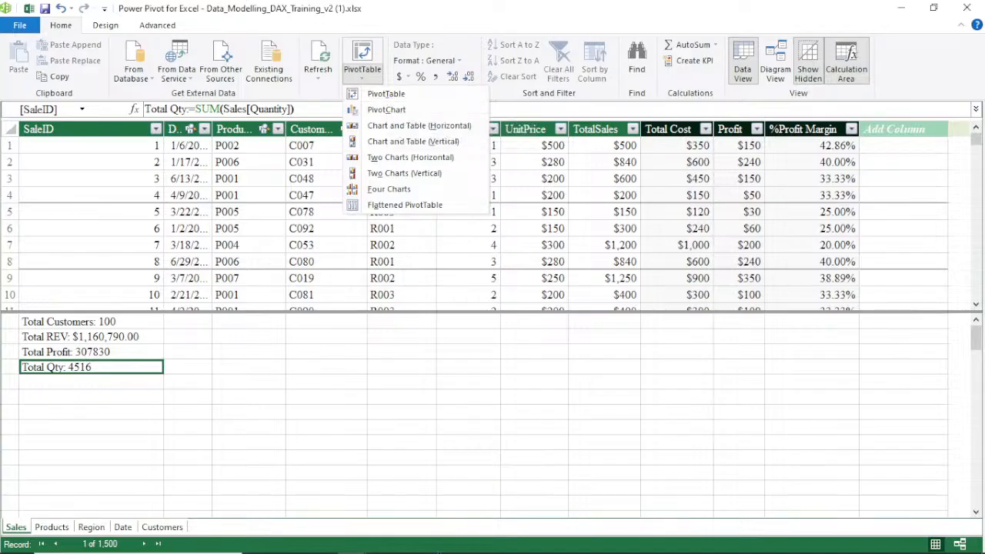
mouse_move(504, 552)
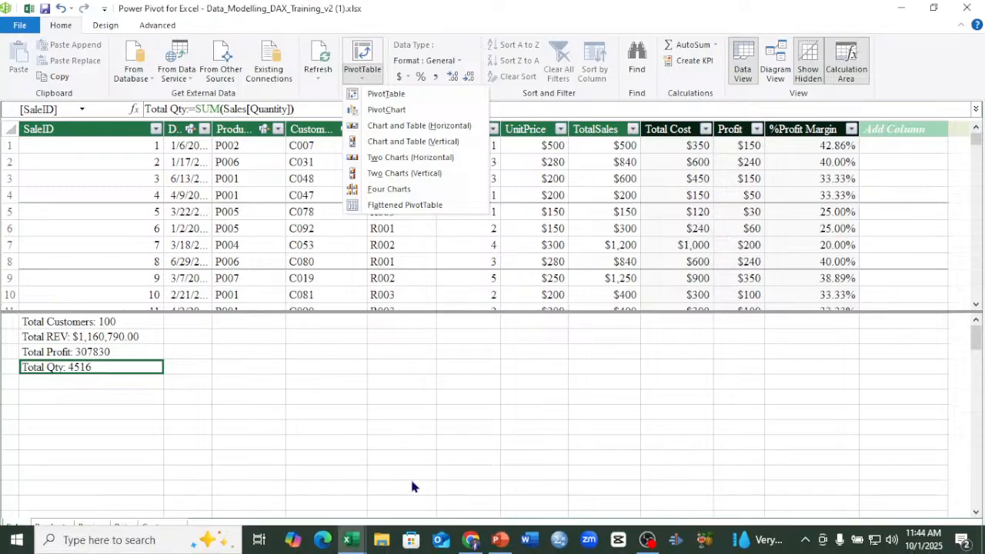
click(350, 539)
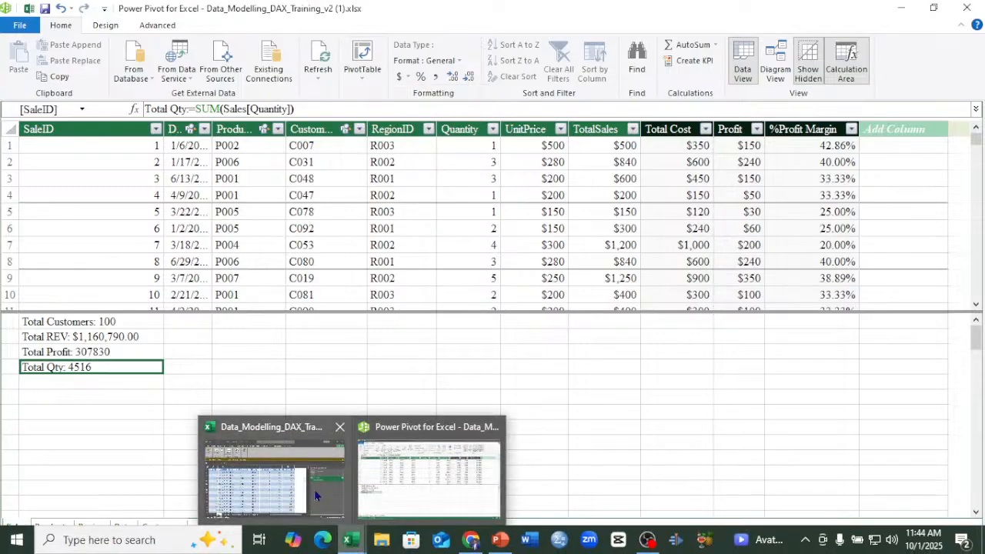
click(314, 488)
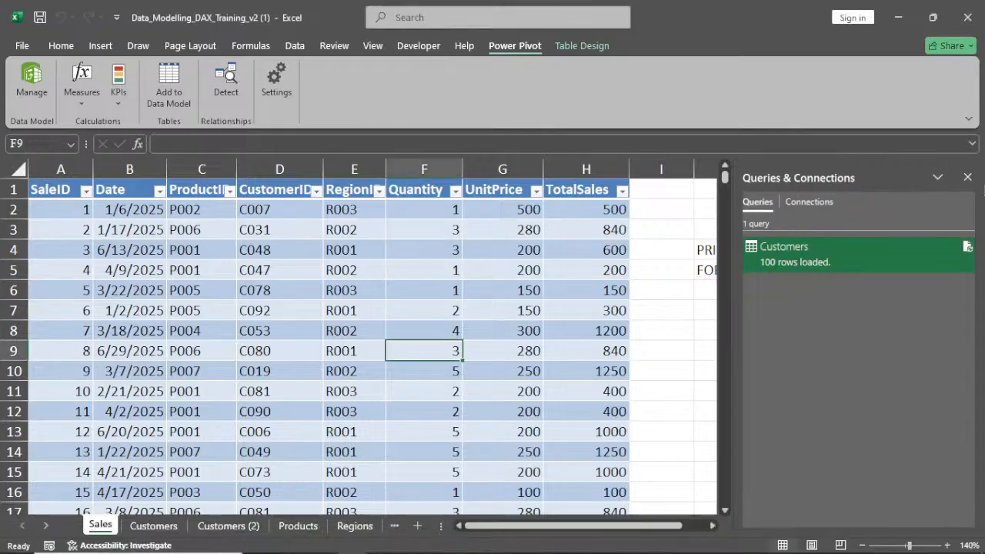
Close the Queries & Connections pane in the workbook
click(968, 178)
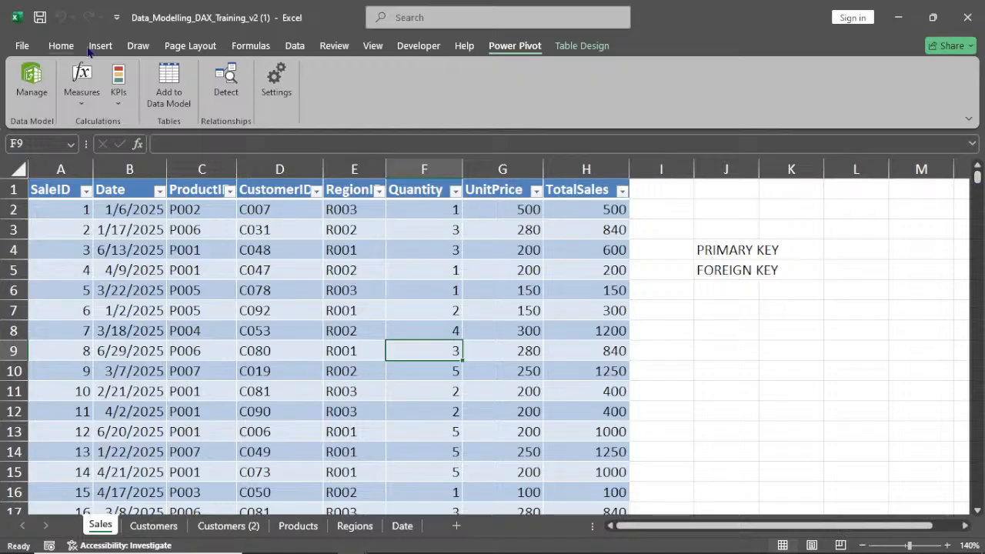
click(62, 47)
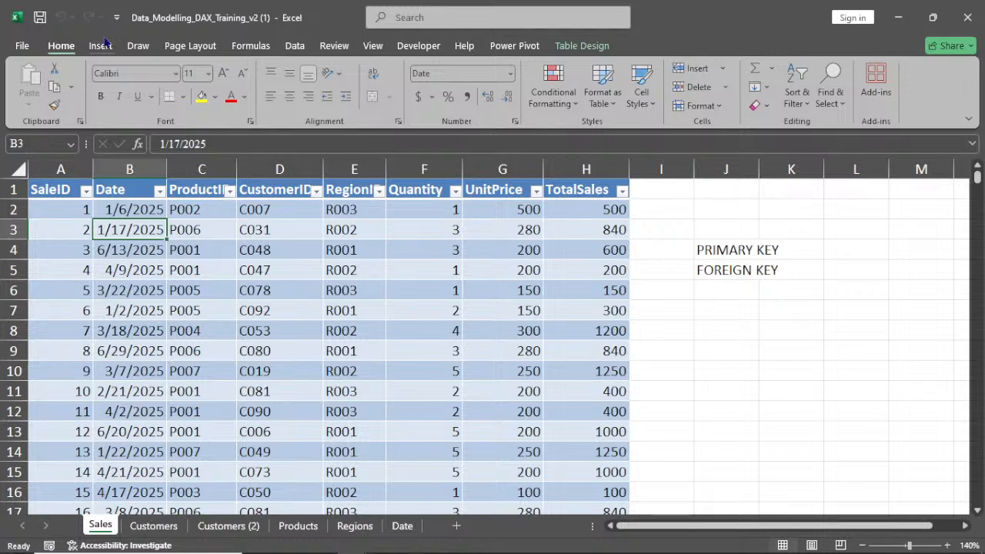
click(101, 45)
click(35, 83)
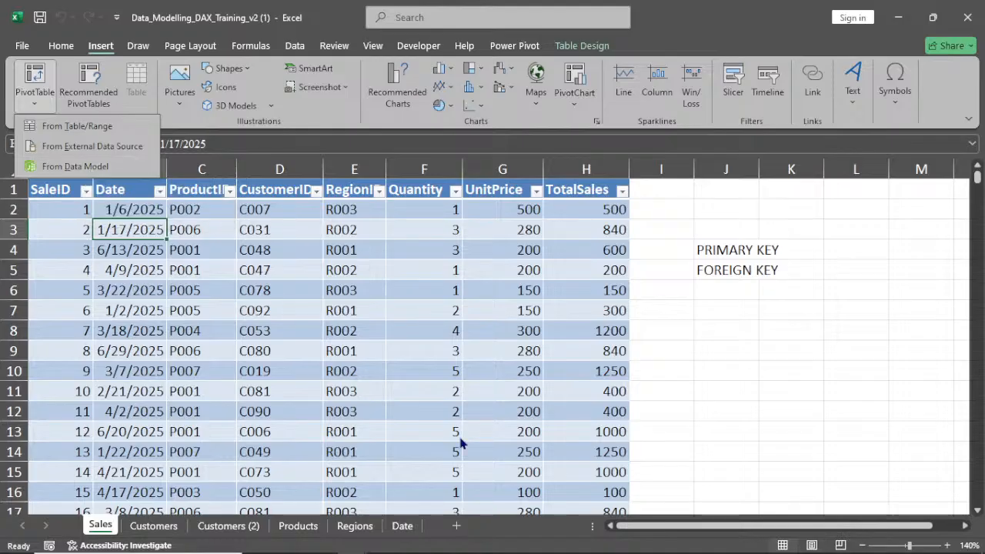
Switch to Power Pivot and insert a PivotTable from the data model on a new worksheet
mouse_move(352, 538)
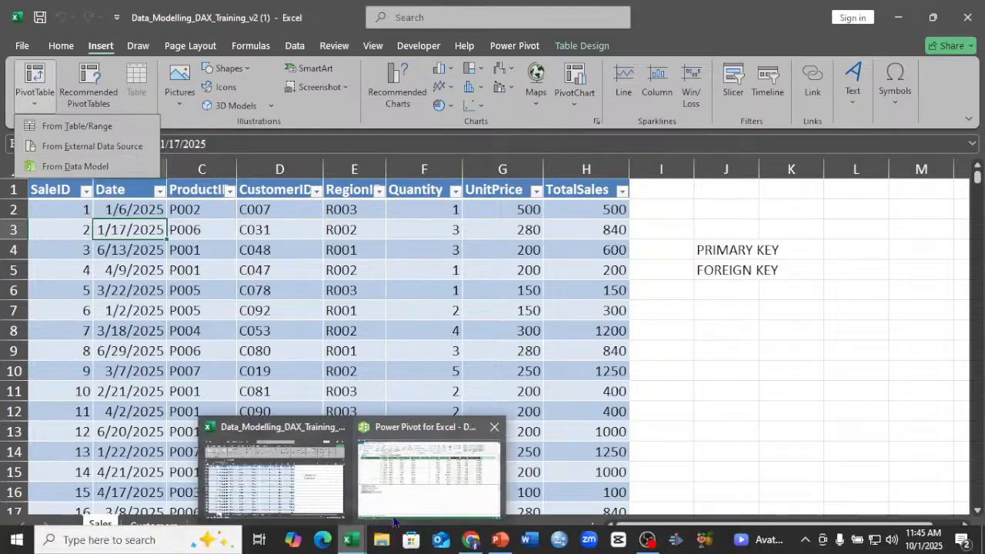
click(394, 514)
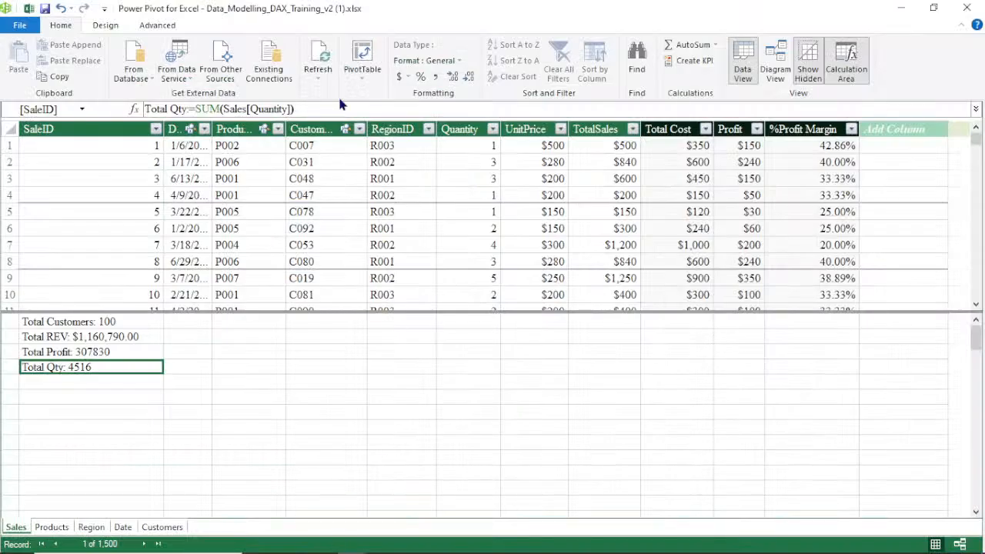
click(362, 77)
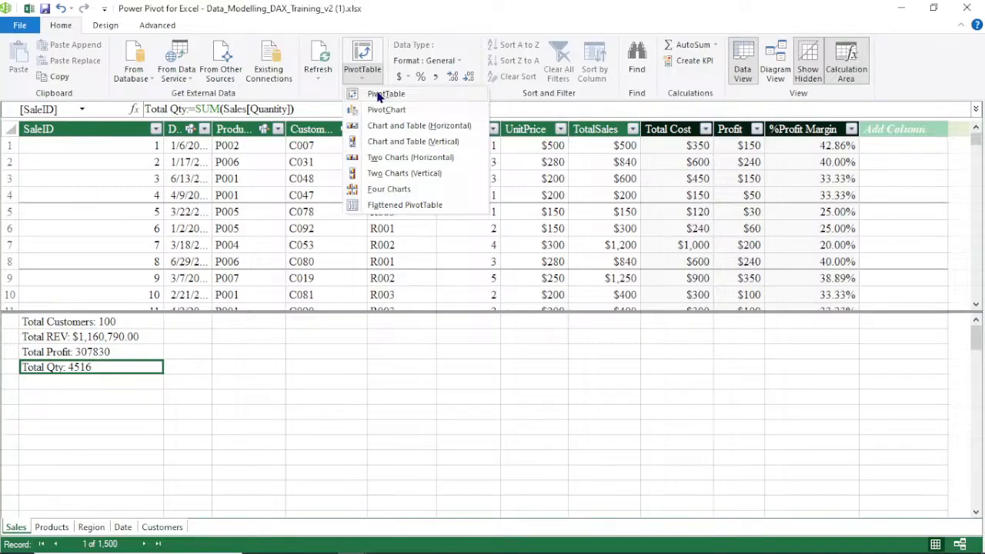
click(378, 95)
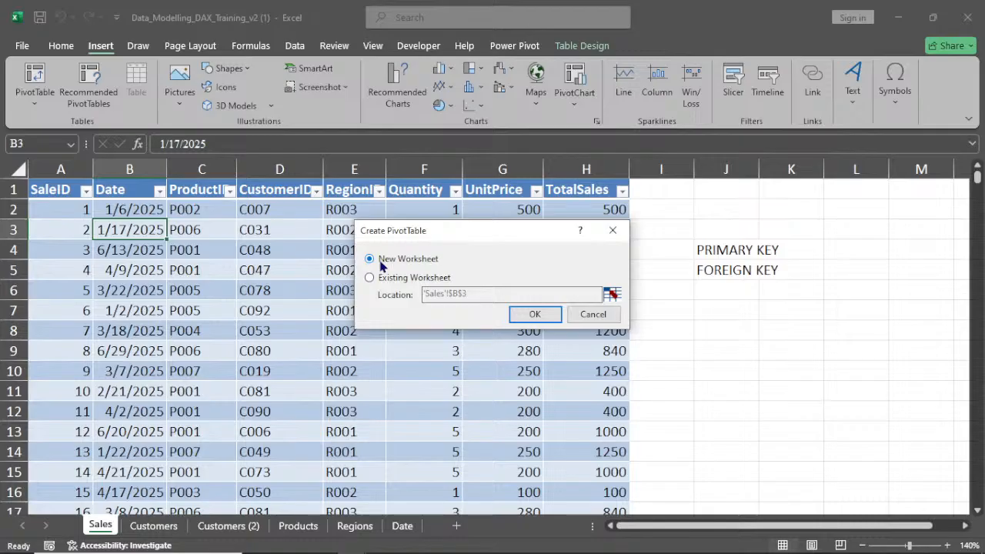
click(535, 314)
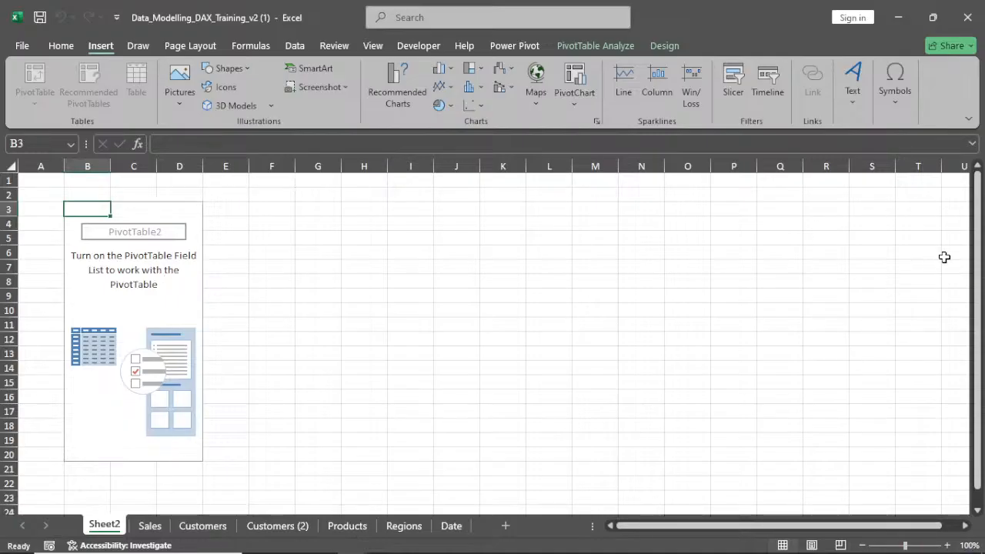
Show the PivotTable field list and expand the model tables to review their fields
click(596, 45)
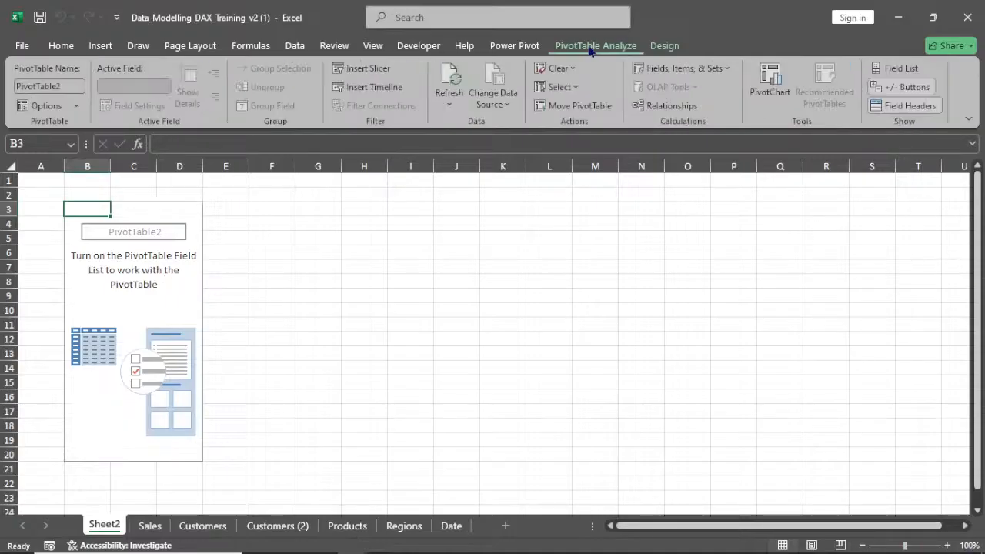
click(900, 69)
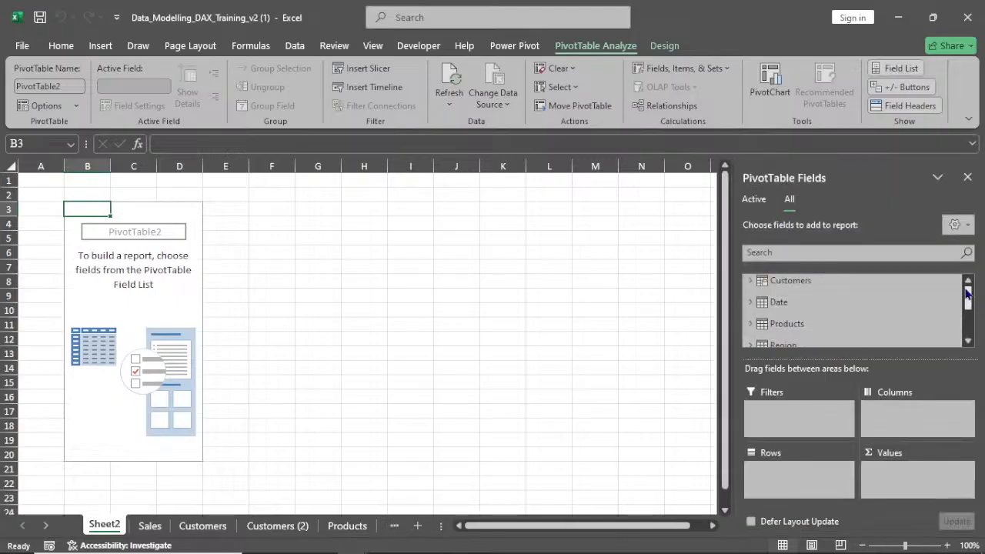
drag(967, 293, 968, 326)
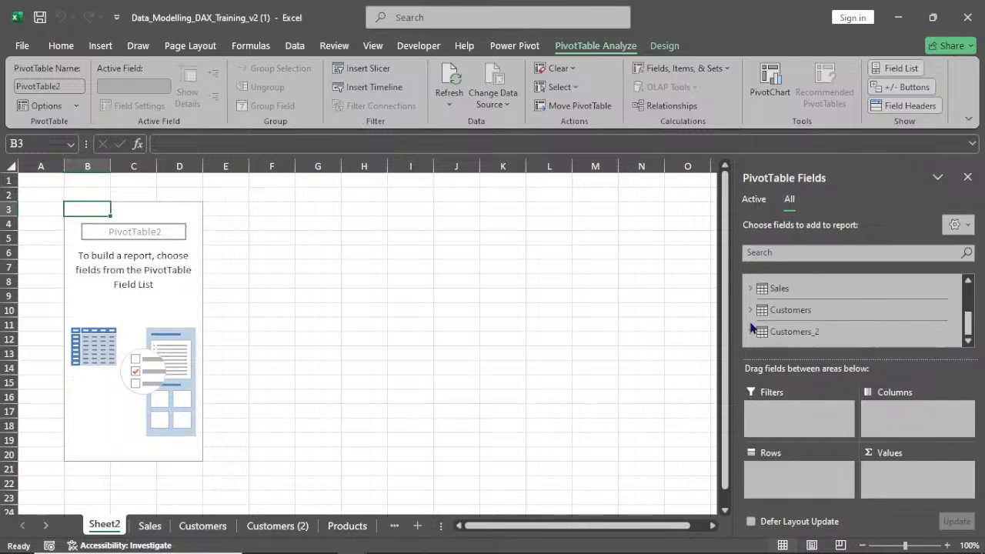
click(792, 332)
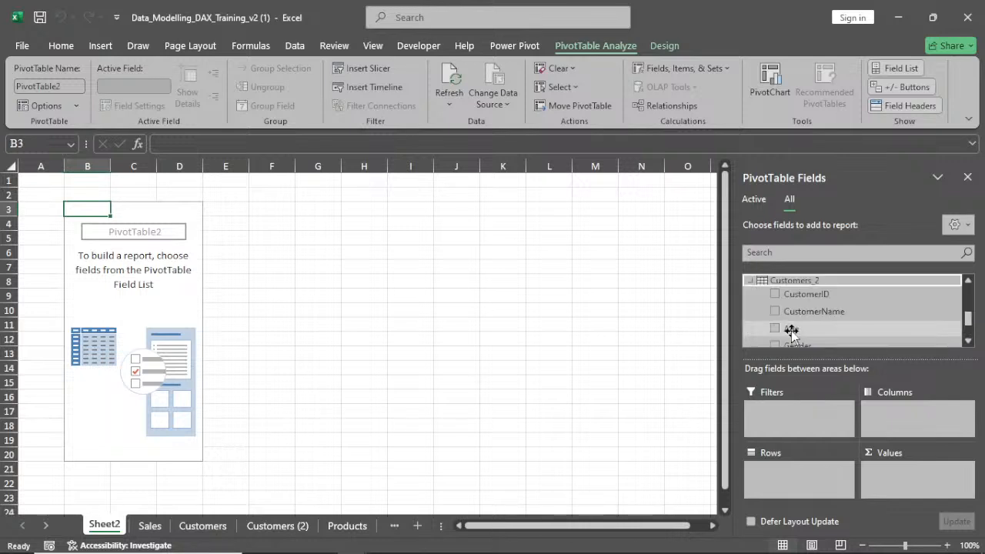
mouse_move(968, 318)
mouse_down()
mouse_move(967, 338)
mouse_move(974, 276)
mouse_move(967, 308)
mouse_up()
click(752, 307)
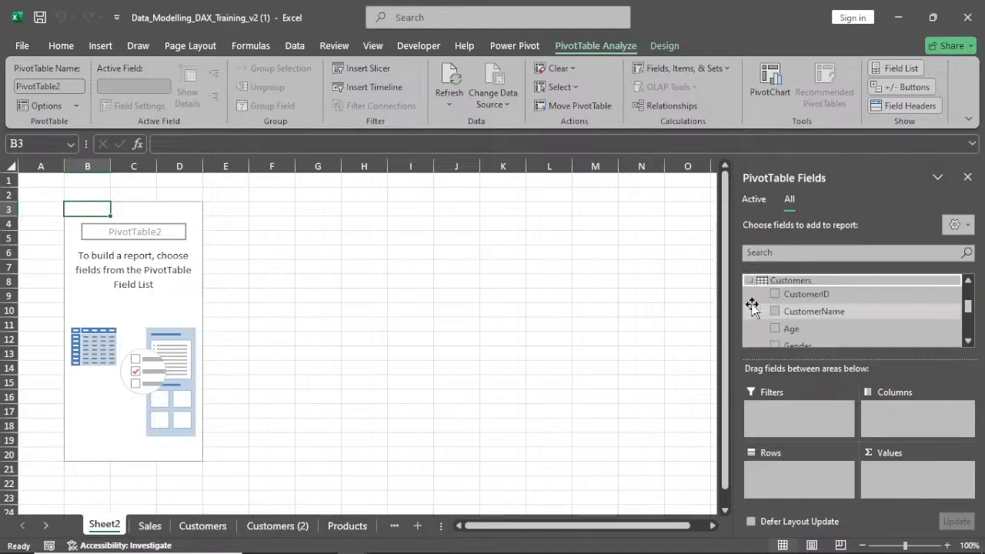
drag(970, 309, 970, 314)
drag(970, 314, 973, 297)
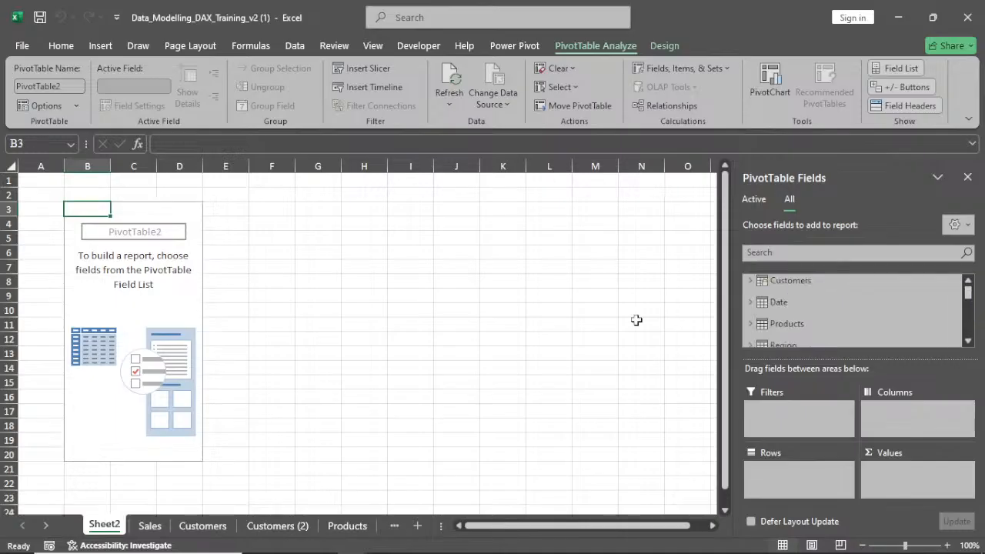
click(751, 280)
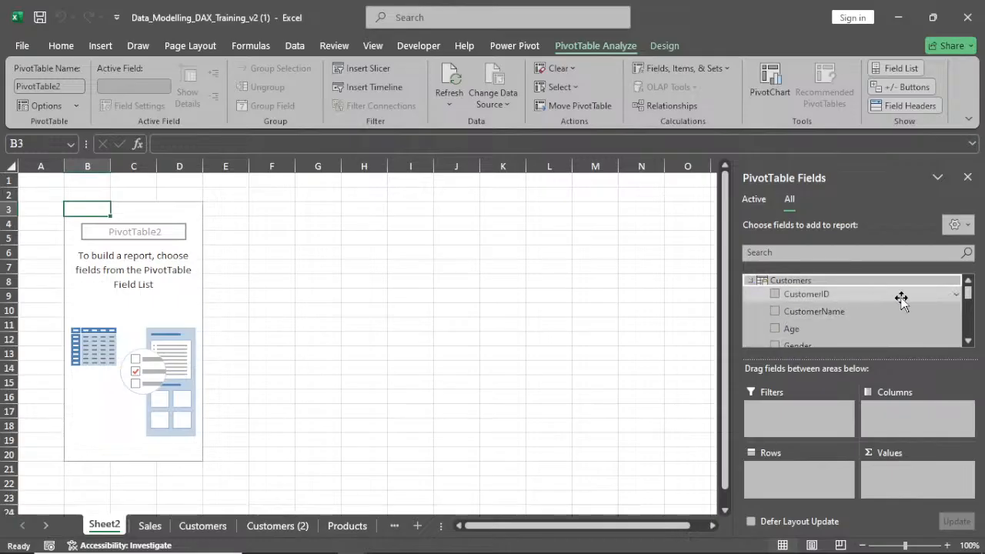
click(750, 280)
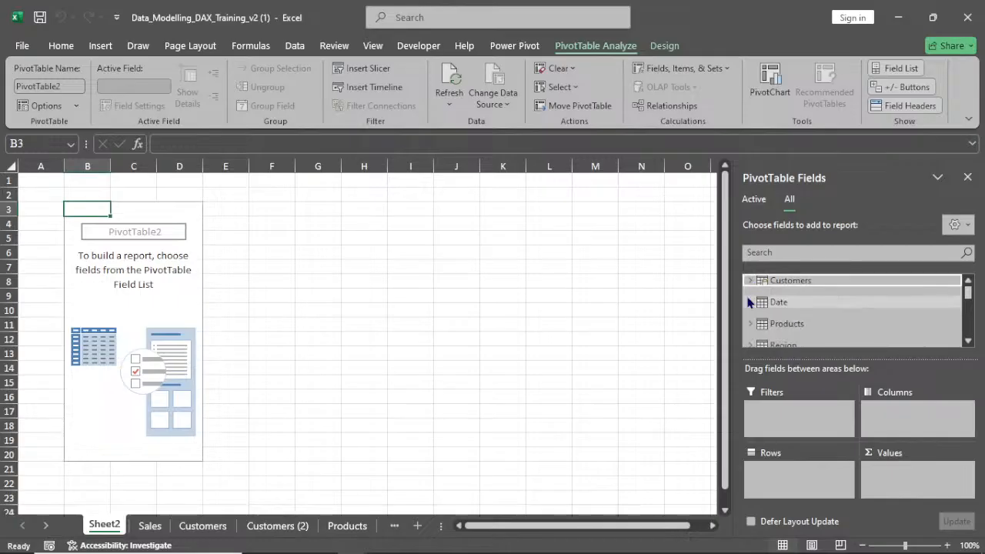
scroll(776, 330, down, 1)
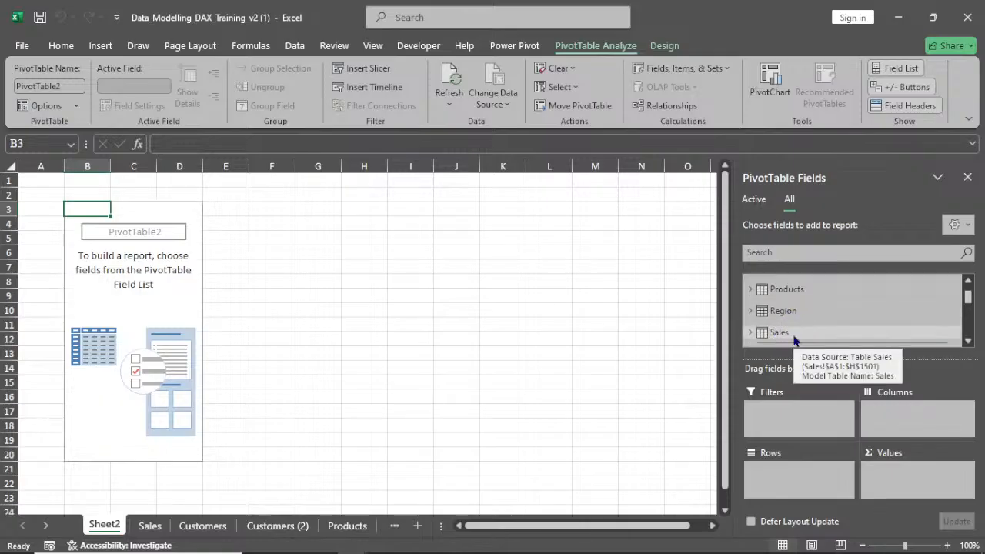
scroll(787, 329, down, 2)
scroll(792, 337, up, 1)
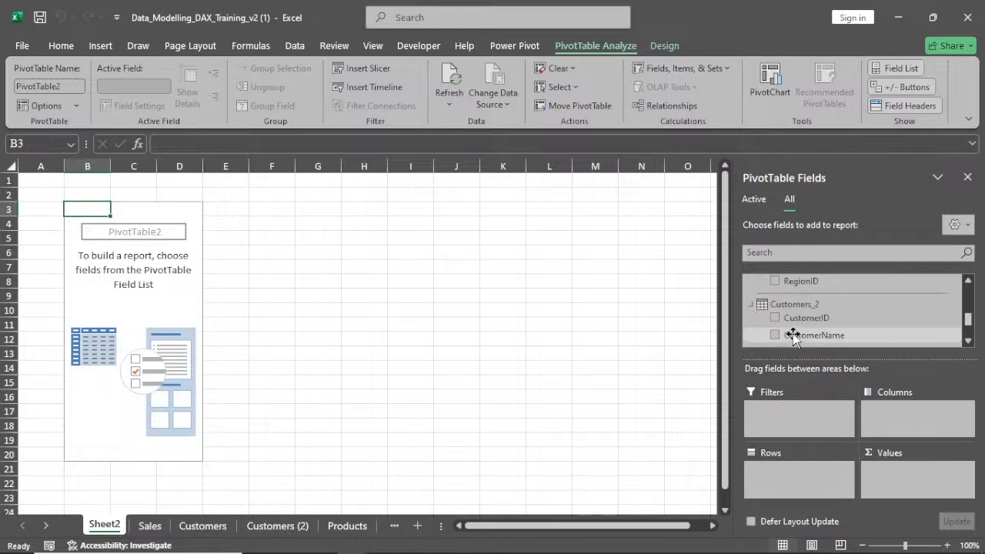
scroll(793, 337, down, 2)
scroll(793, 337, up, 1)
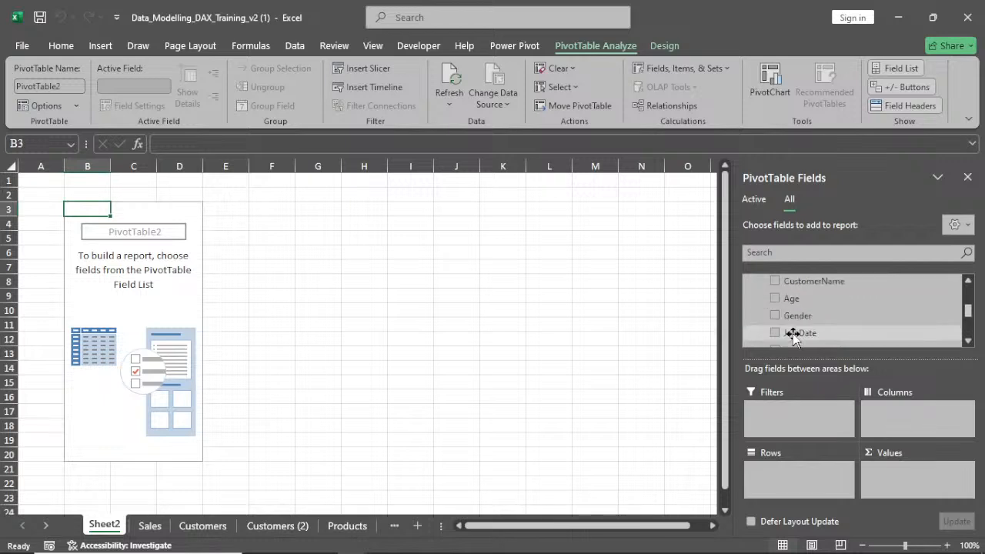
scroll(792, 336, up, 3)
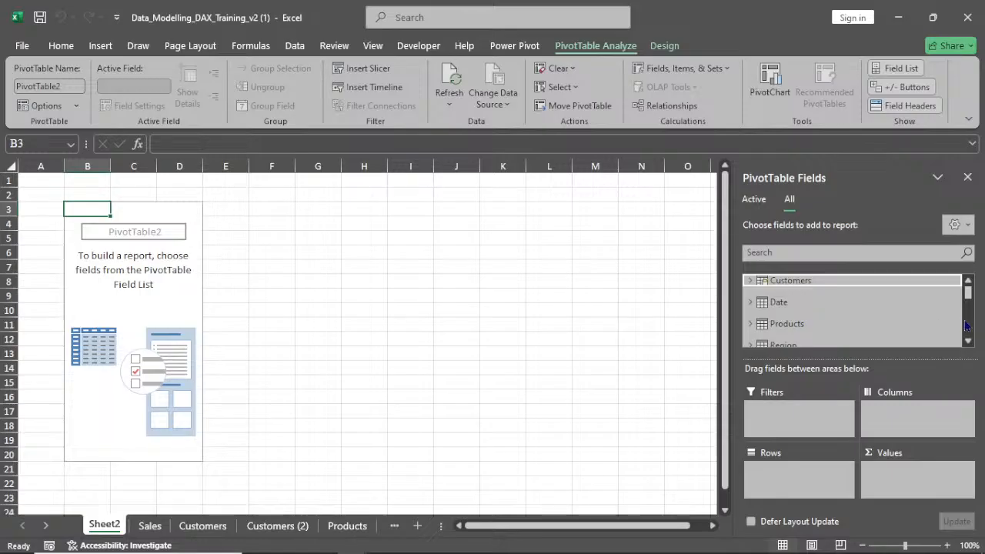
Add the Products table's ProductName field to the PivotTable rows
click(873, 323)
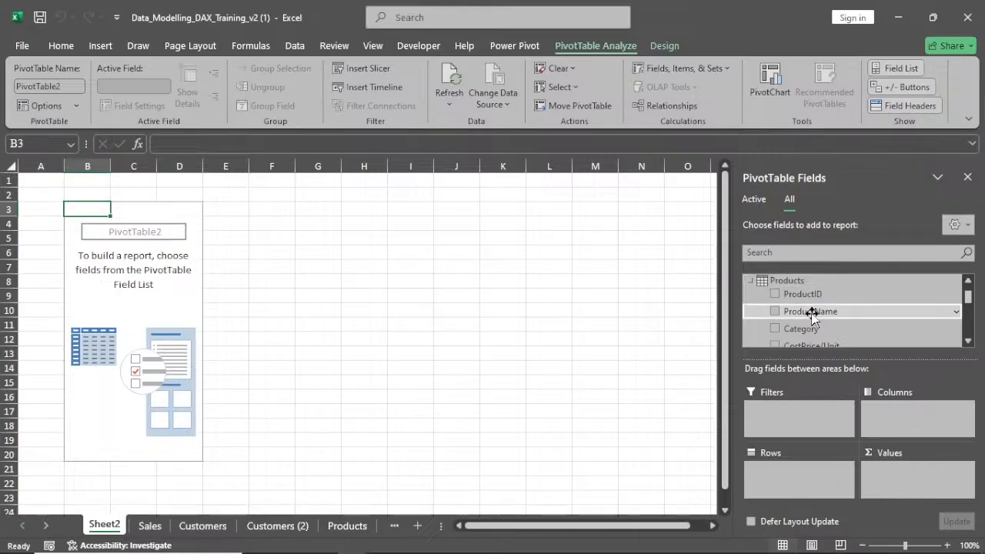
drag(812, 315, 800, 478)
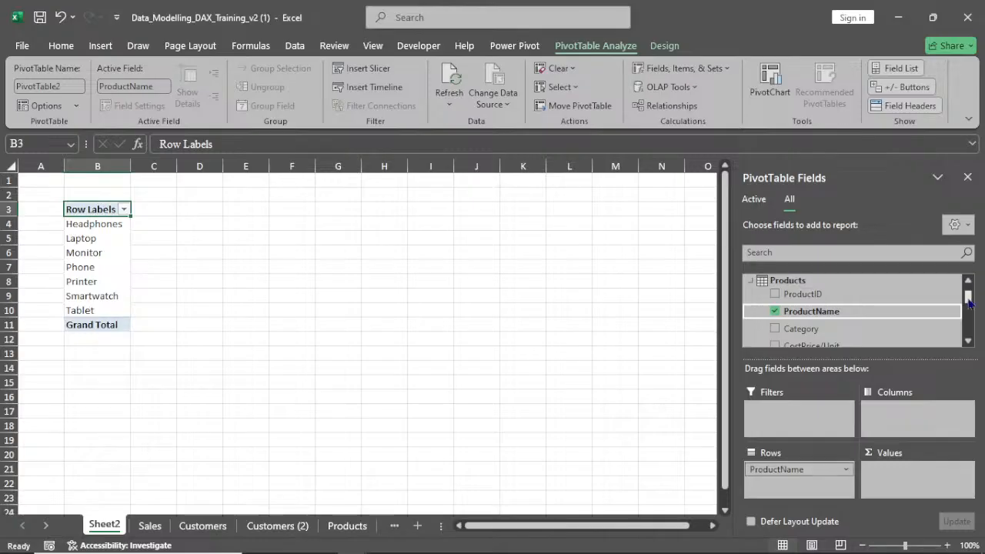
Add the Sales table's Quantity field to the PivotTable values
drag(968, 296, 969, 309)
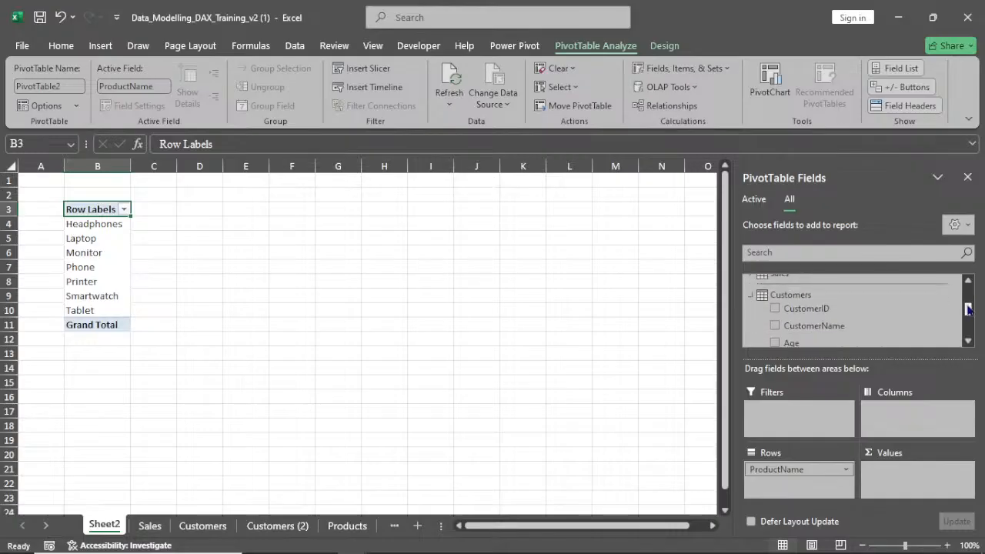
drag(969, 310, 968, 285)
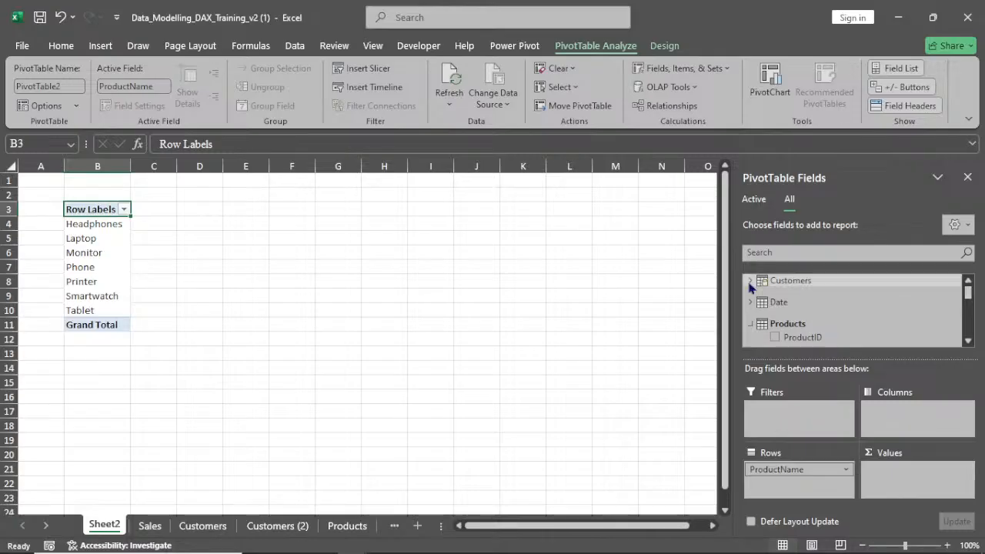
scroll(795, 307, down, 1)
scroll(847, 316, down, 5)
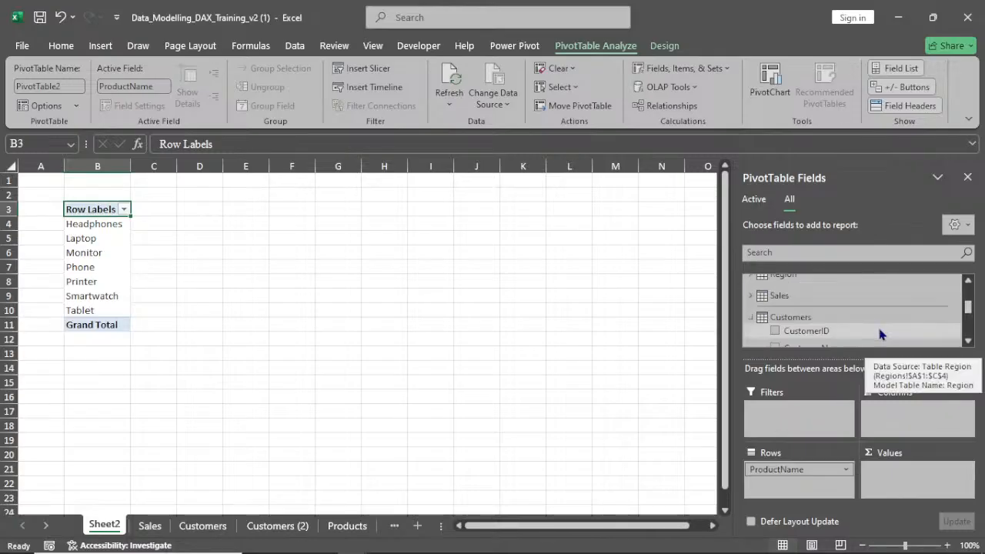
scroll(852, 324, down, 2)
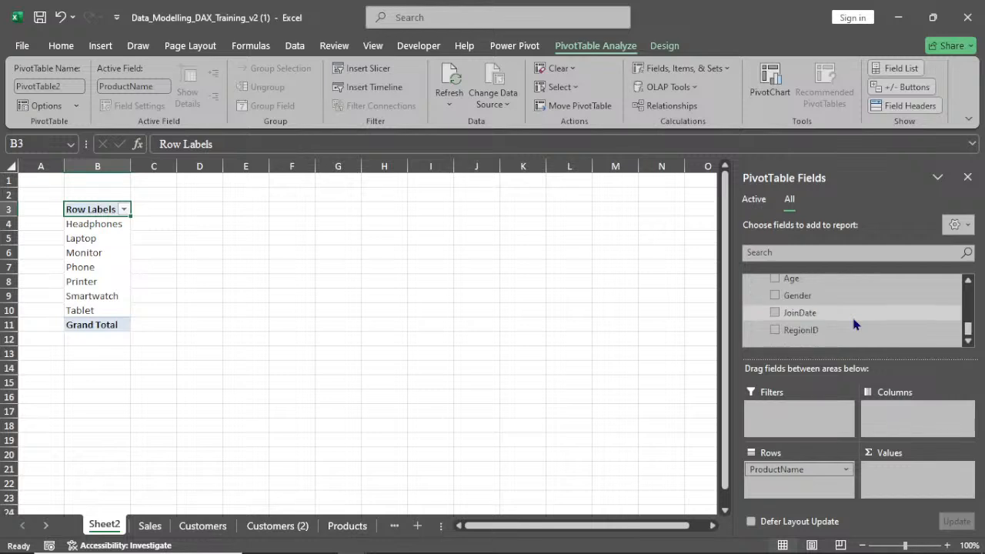
scroll(853, 323, up, 5)
scroll(851, 314, up, 1)
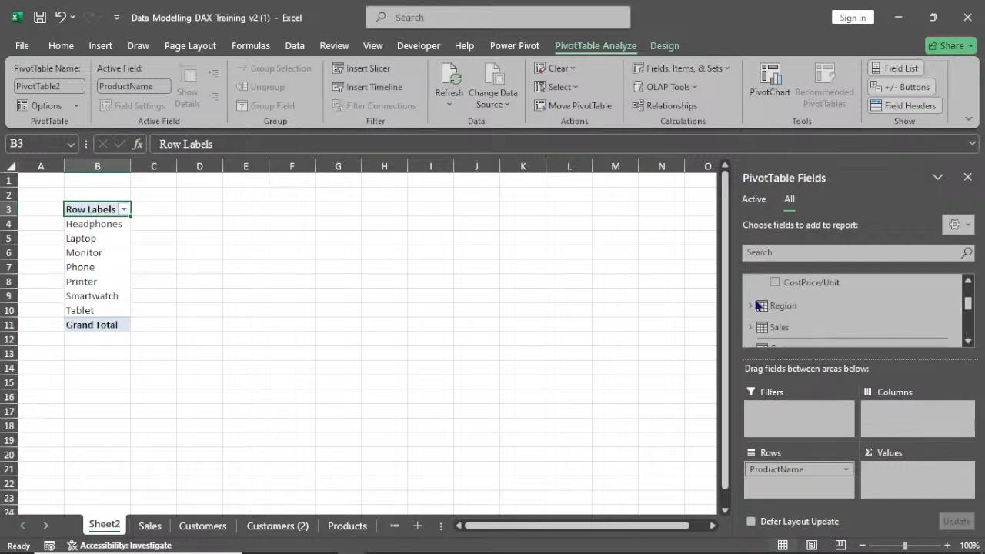
click(751, 327)
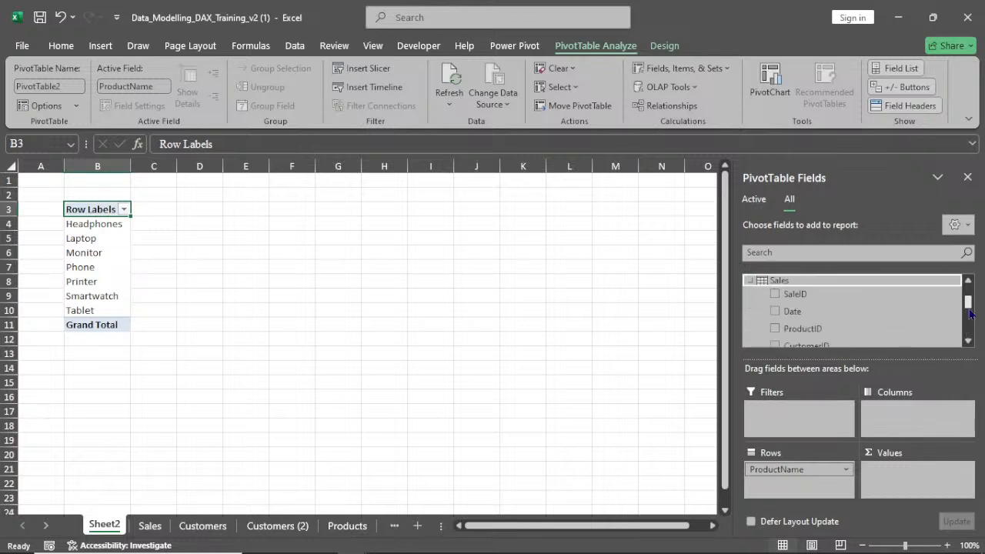
drag(970, 304, 971, 310)
scroll(971, 310, down, 1)
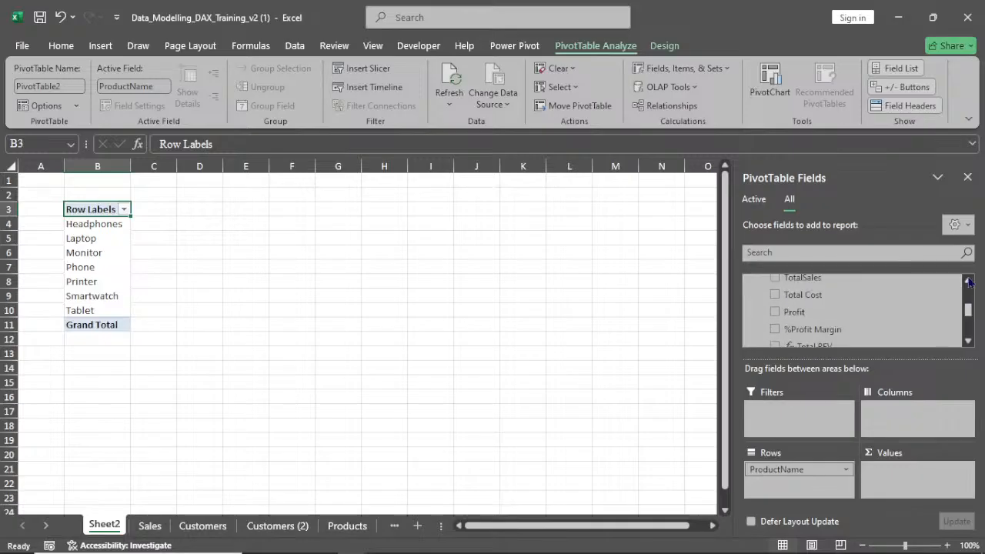
click(969, 282)
click(969, 282)
click(969, 282)
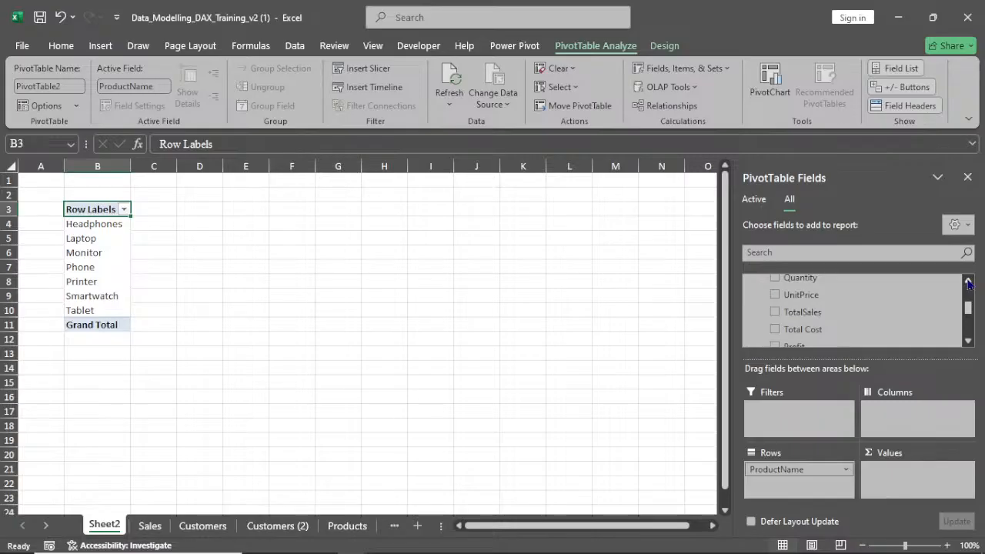
click(969, 282)
click(800, 290)
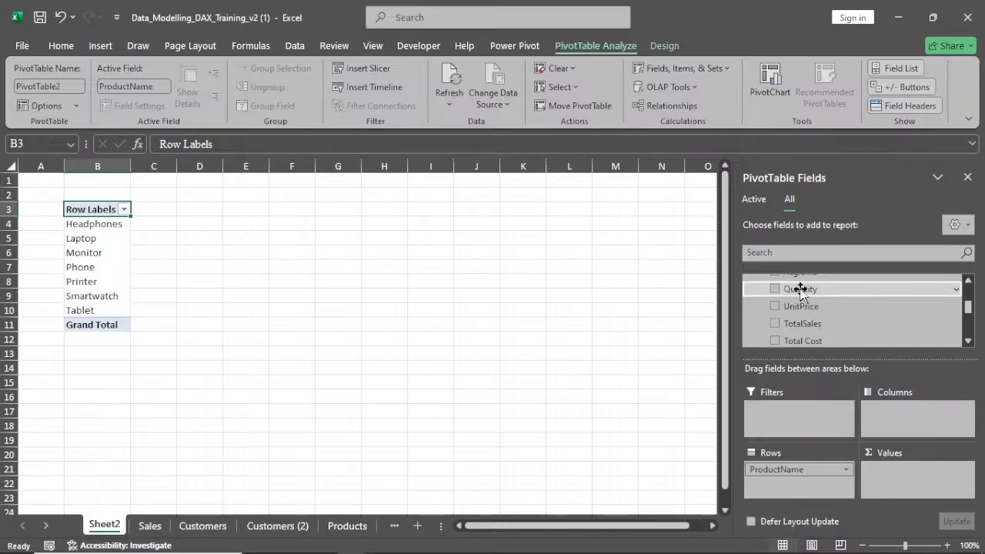
drag(800, 290, 909, 468)
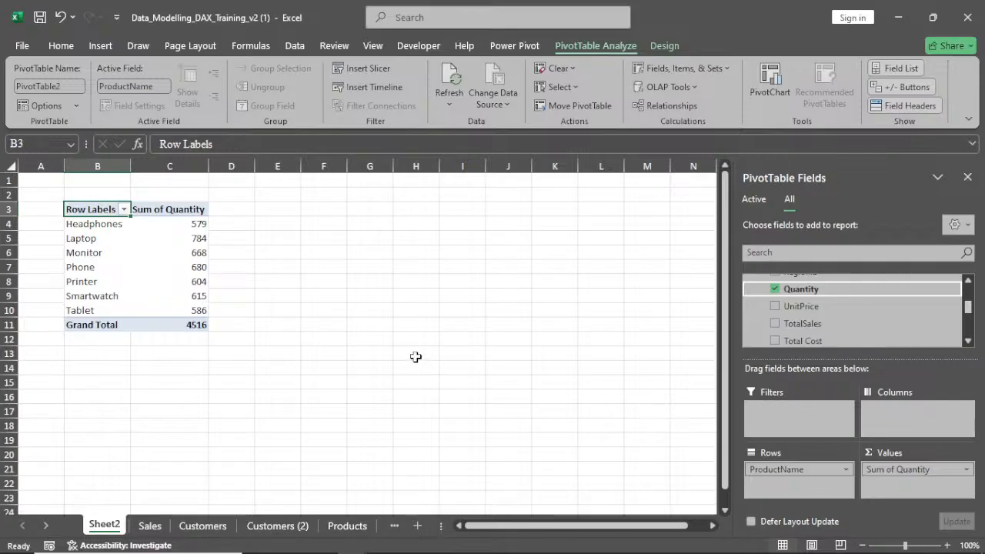
Change the Quantity value field to summarize by Count instead of Sum
click(968, 470)
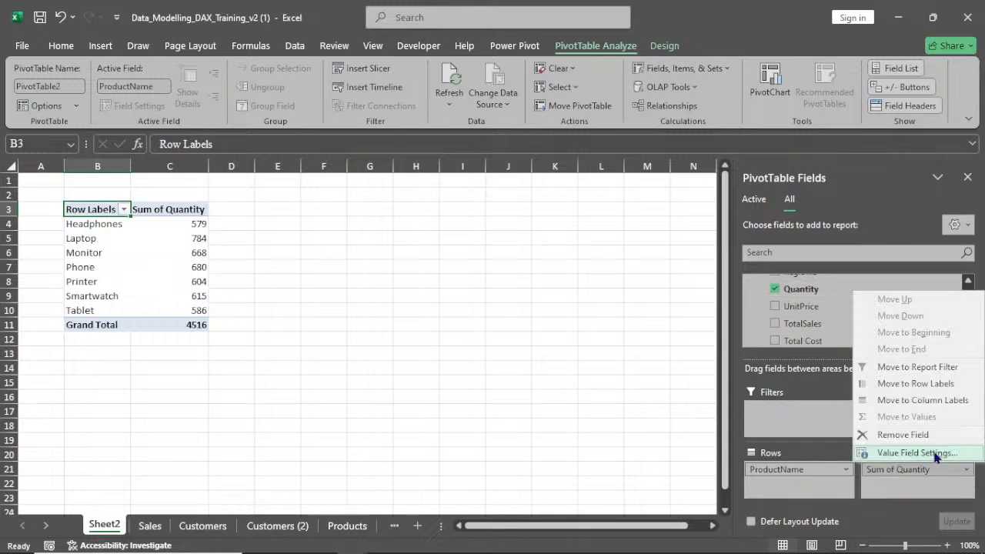
click(933, 452)
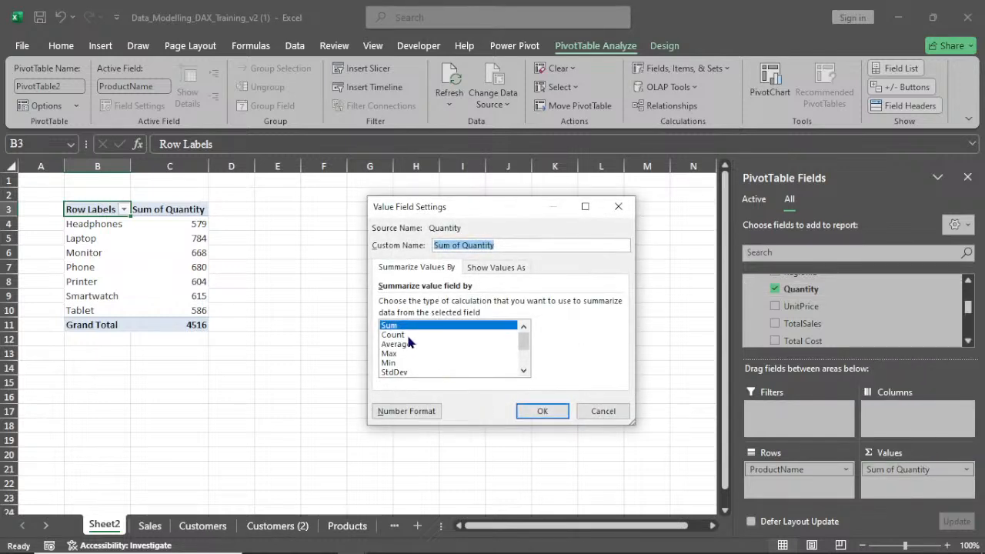
click(406, 334)
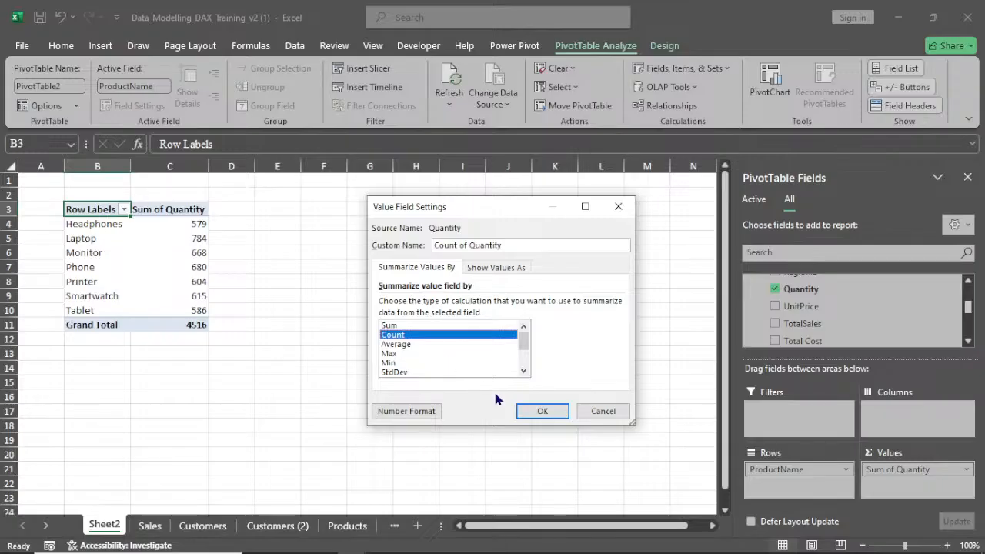
click(553, 407)
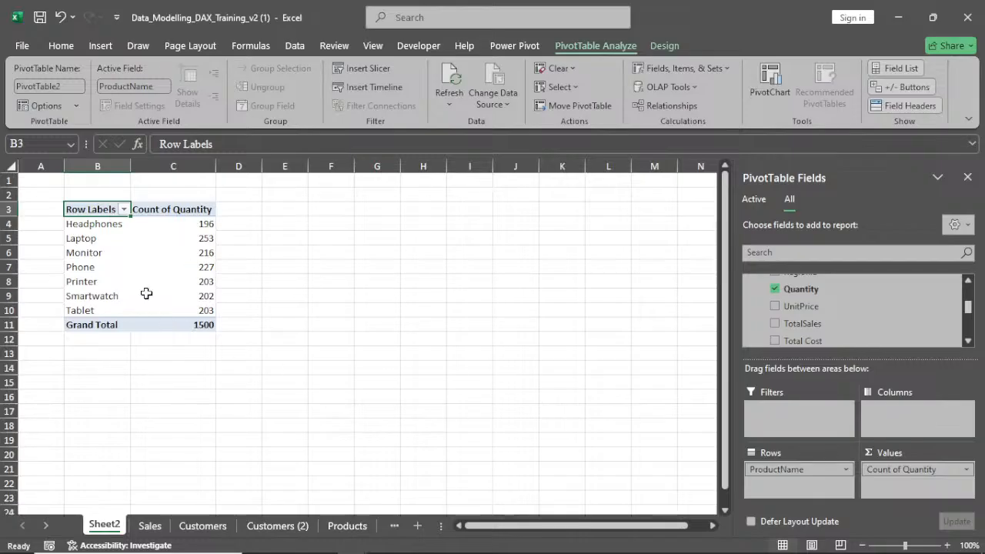
Sort the products by Count of Quantity from largest to smallest
right_click(178, 240)
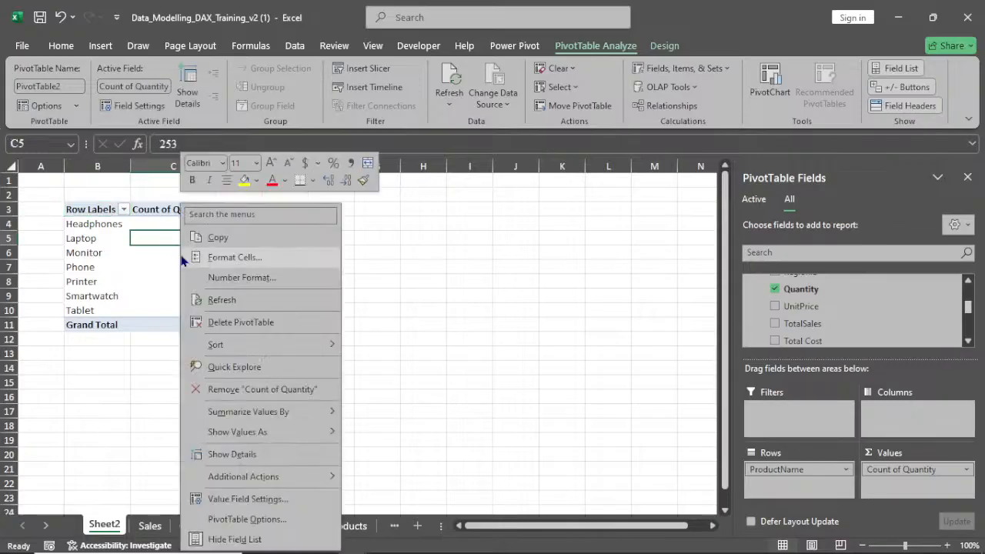
mouse_move(271, 353)
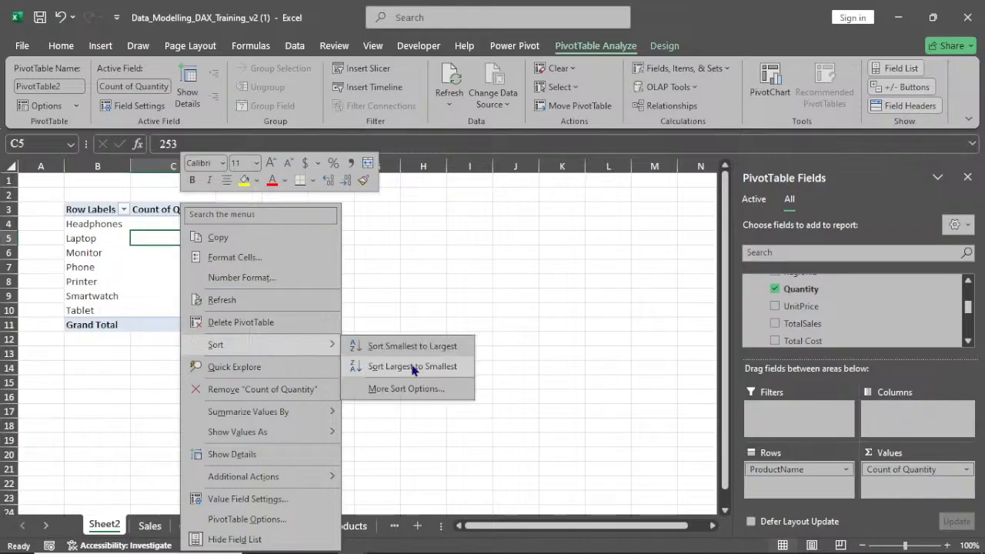
click(392, 366)
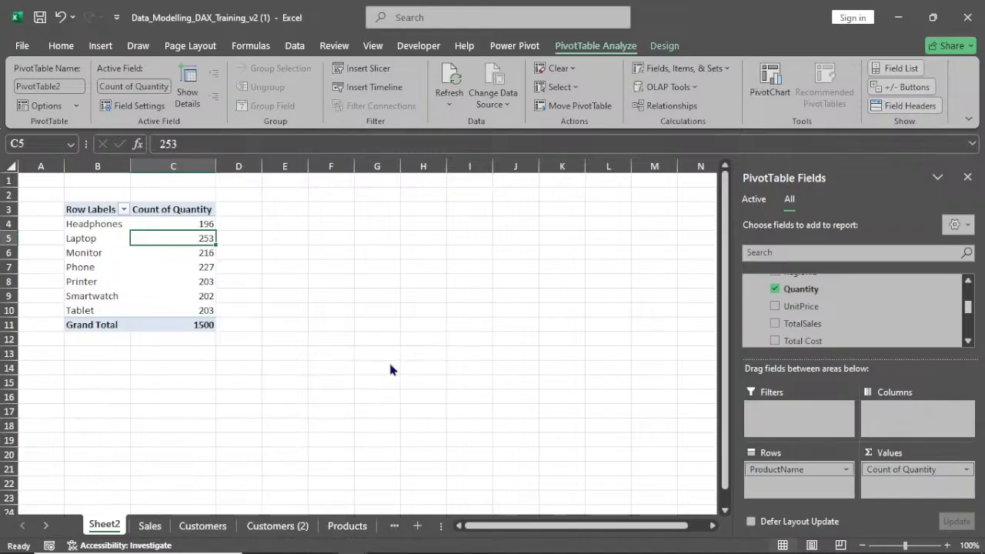
click(158, 296)
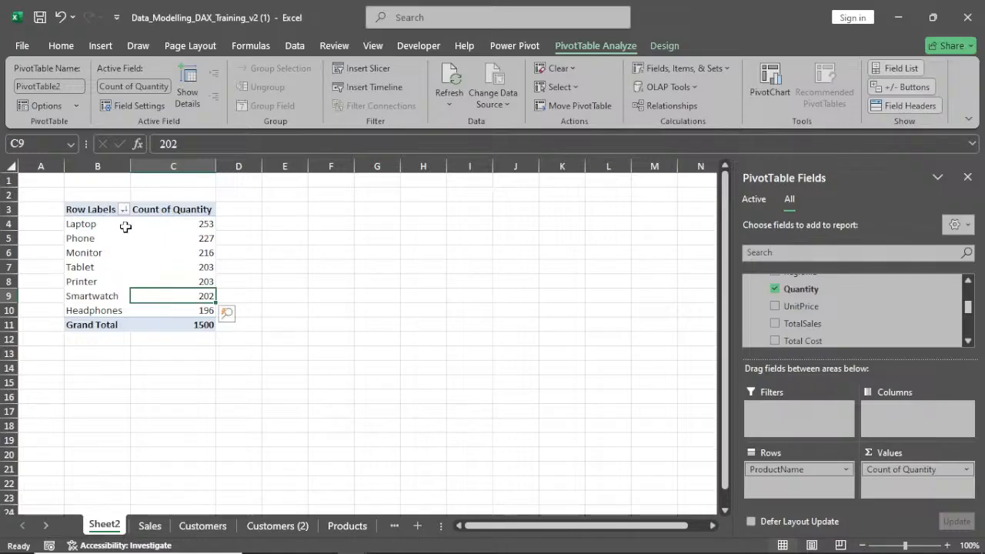
Add the Total Profit measure to the PivotTable values
mouse_move(187, 229)
click(969, 341)
click(970, 343)
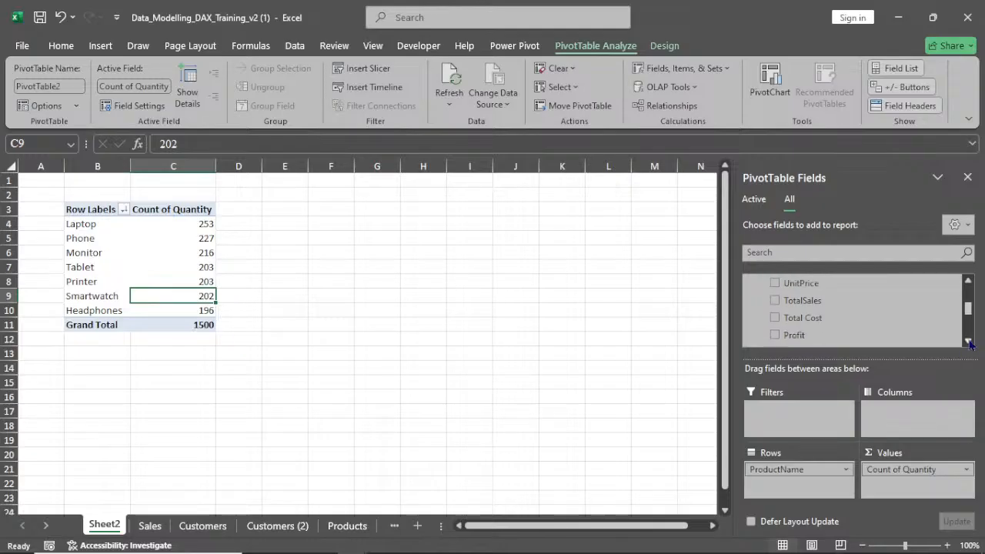
click(970, 343)
scroll(969, 344, down, 1)
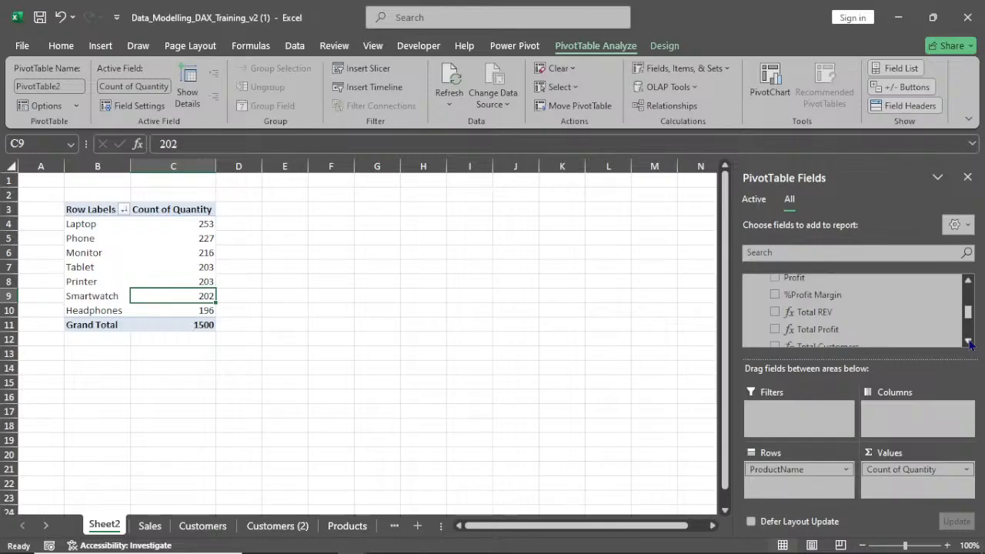
scroll(969, 344, down, 1)
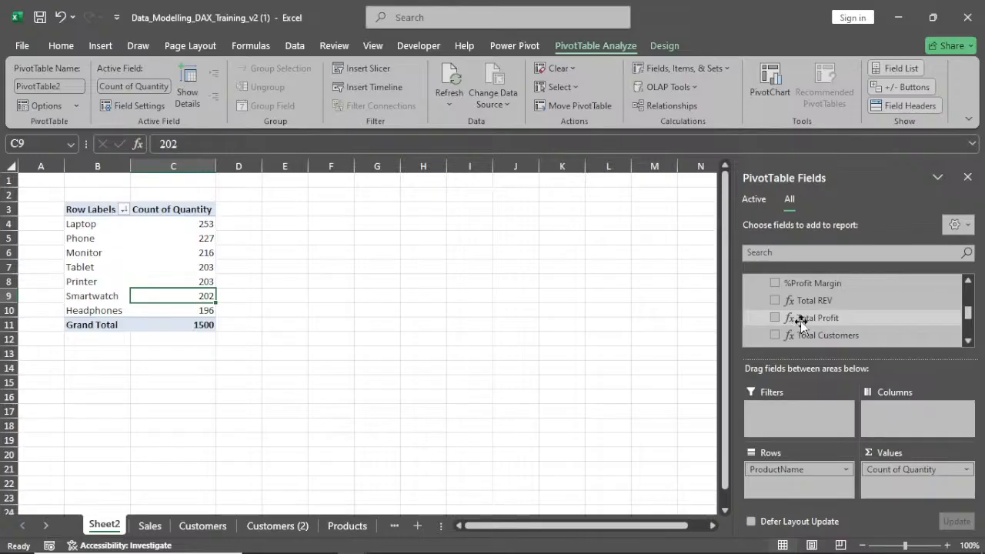
drag(810, 318, 906, 489)
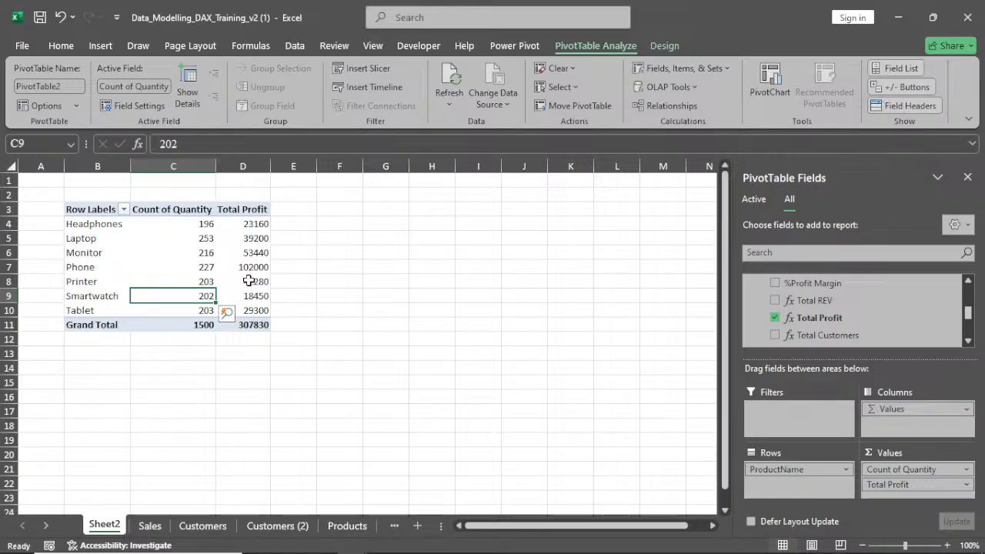
Sort the products by Total Profit from largest to smallest
mouse_move(237, 282)
click(246, 256)
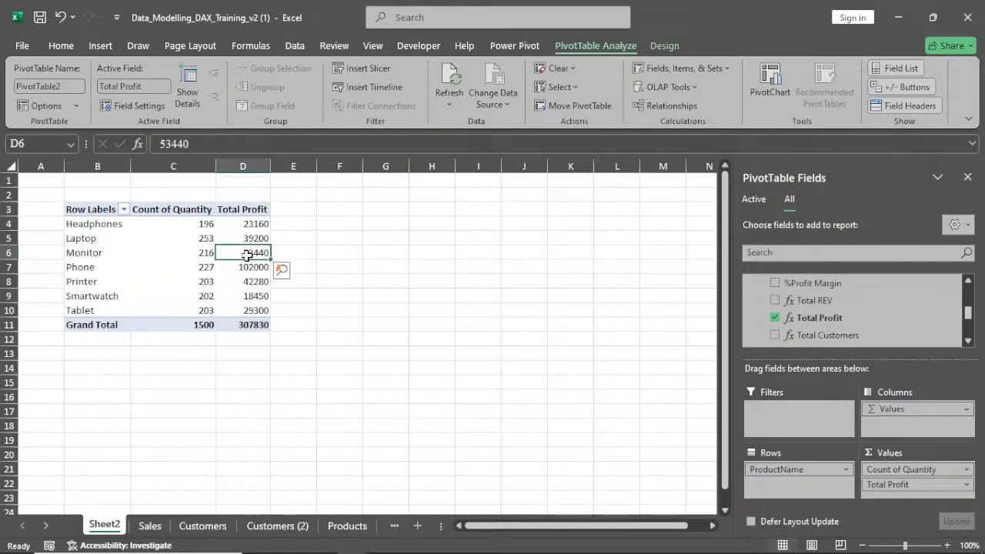
right_click(247, 257)
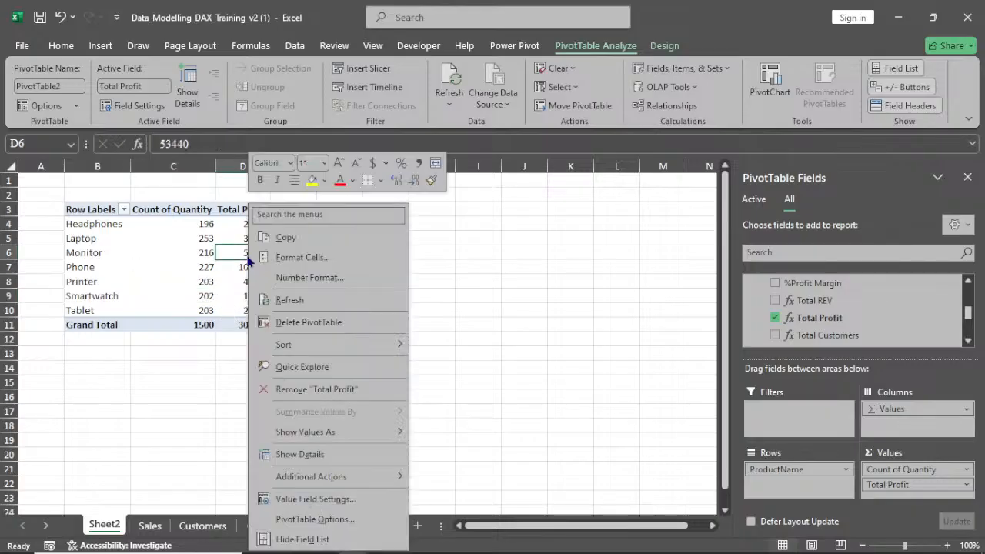
mouse_move(374, 346)
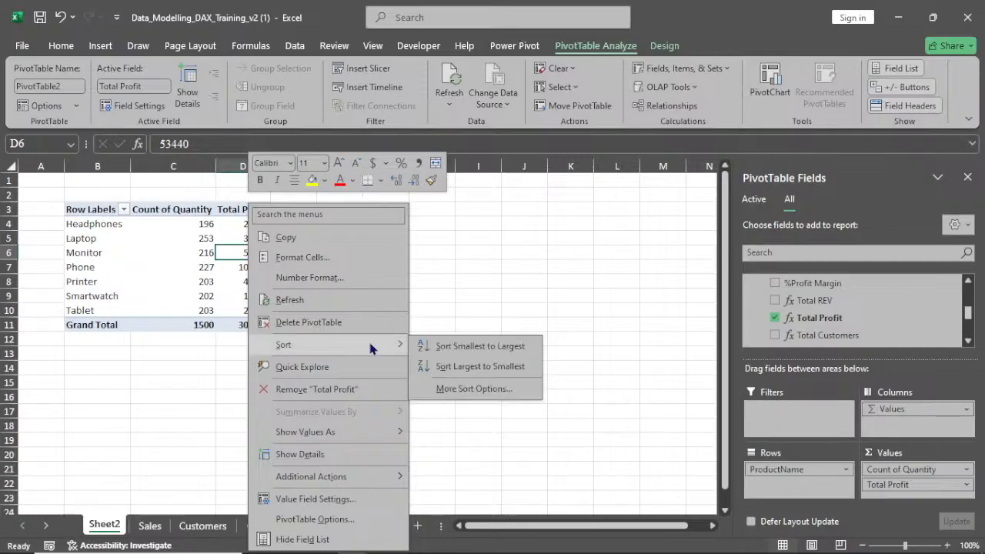
click(482, 367)
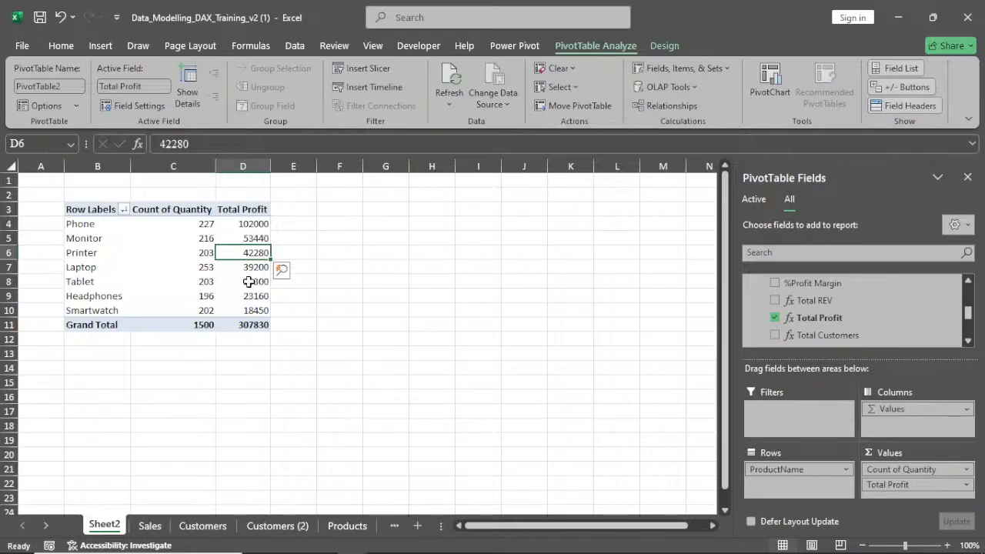
mouse_move(249, 282)
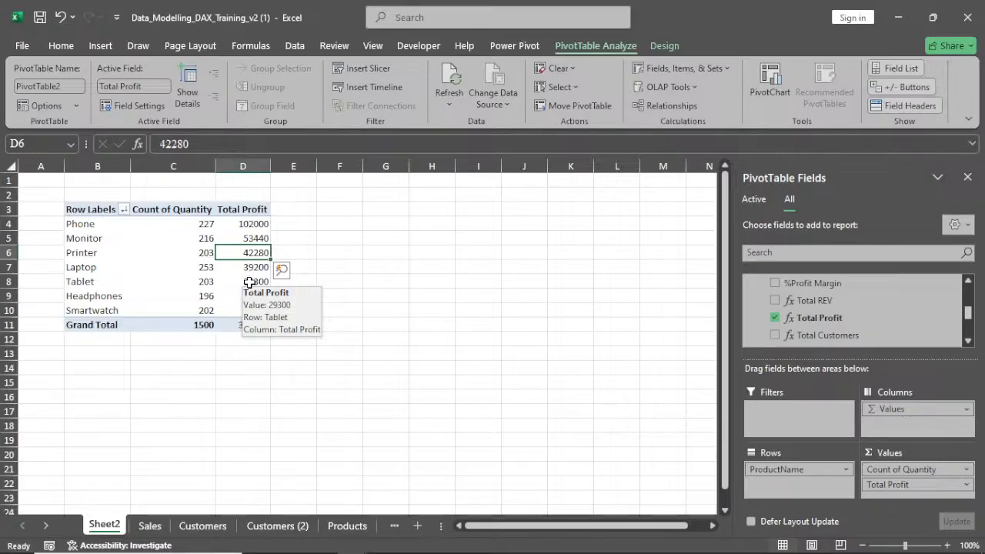
mouse_move(228, 237)
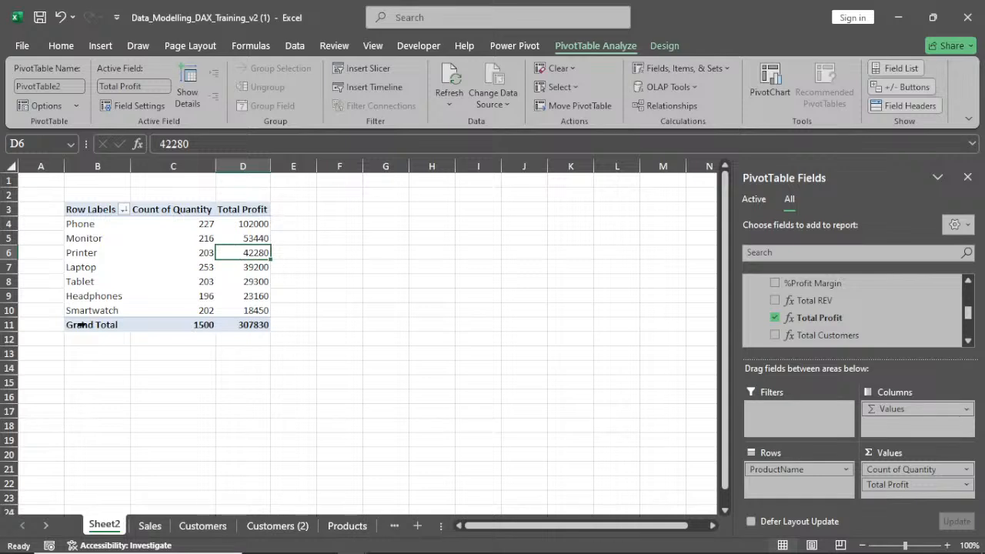
mouse_move(201, 312)
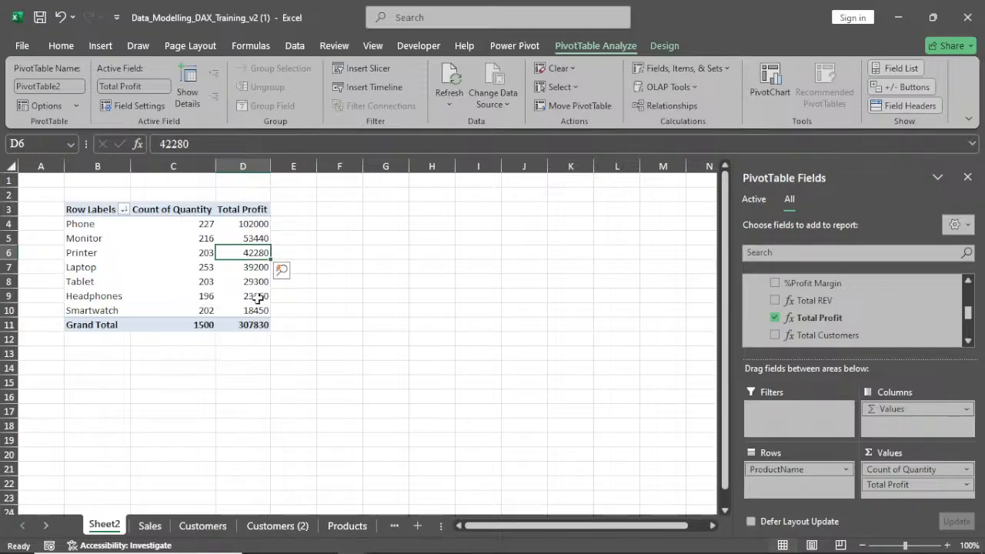
mouse_move(253, 314)
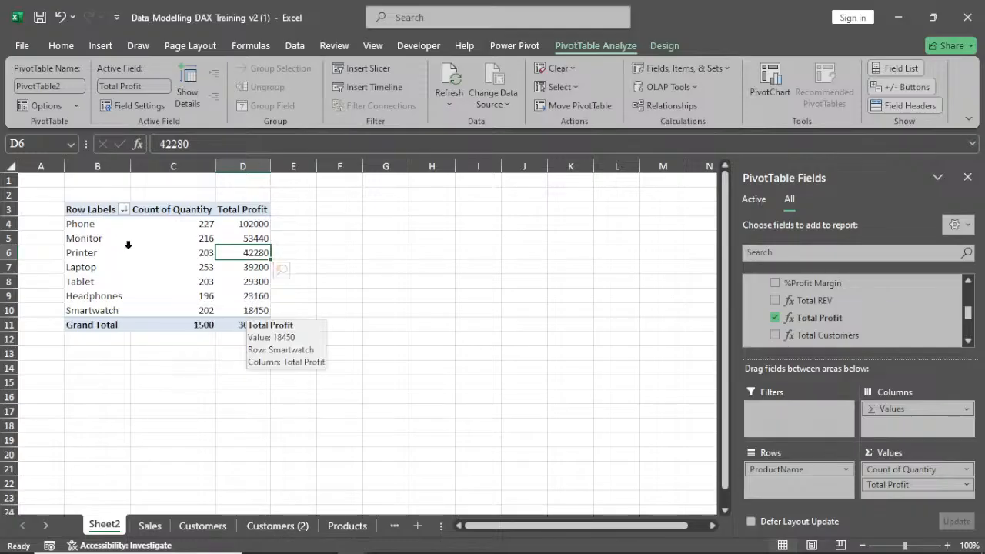
mouse_move(159, 260)
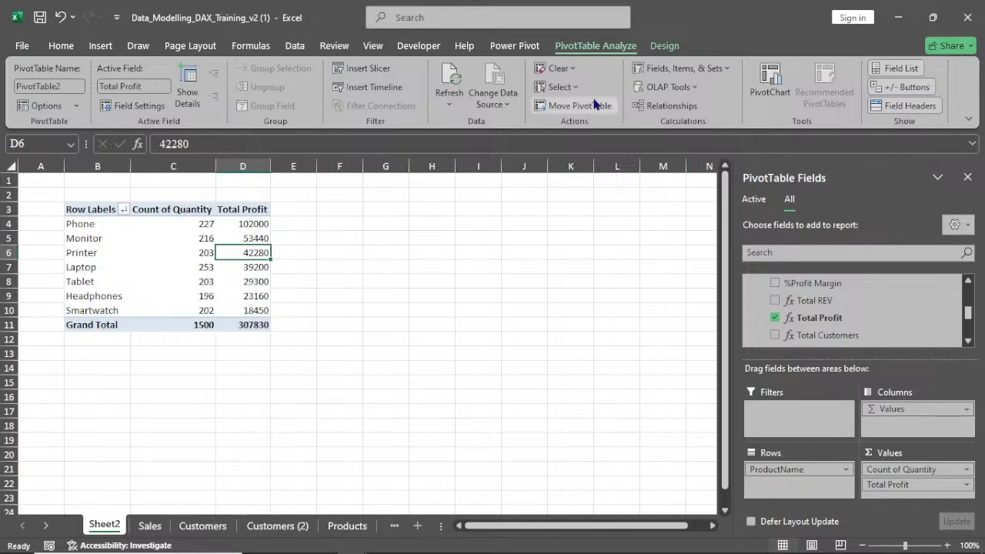
Start a new Power Pivot KPI and set its base field to Total Profit
click(515, 46)
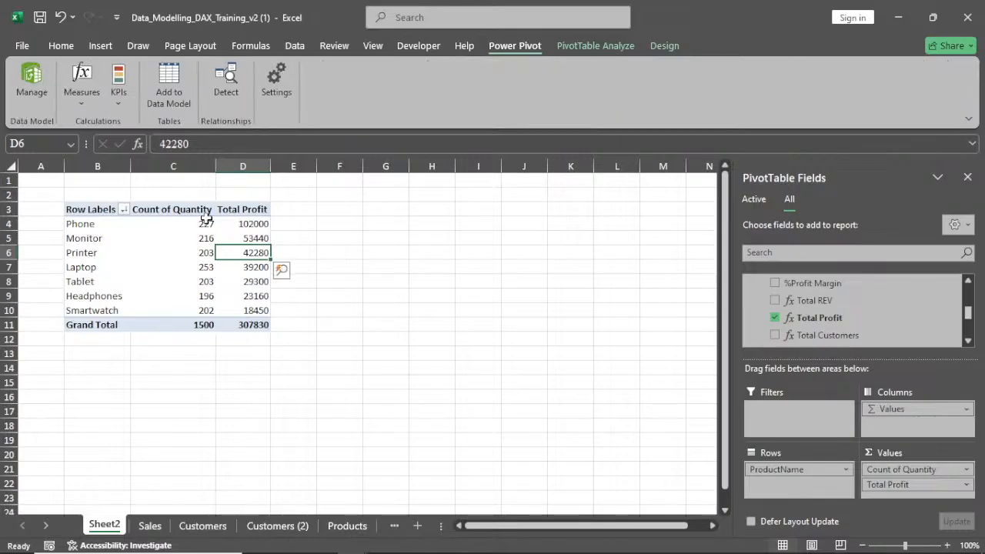
mouse_move(351, 552)
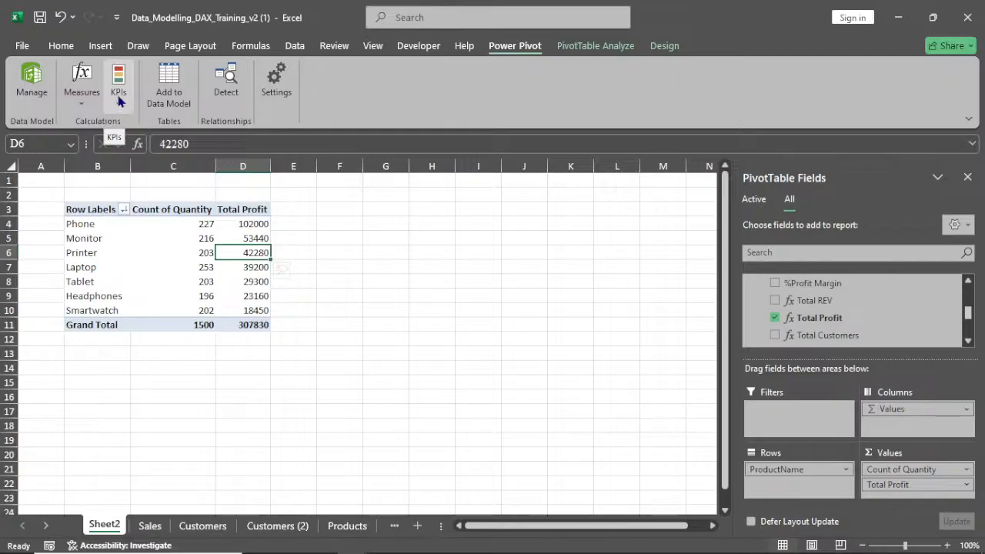
click(119, 101)
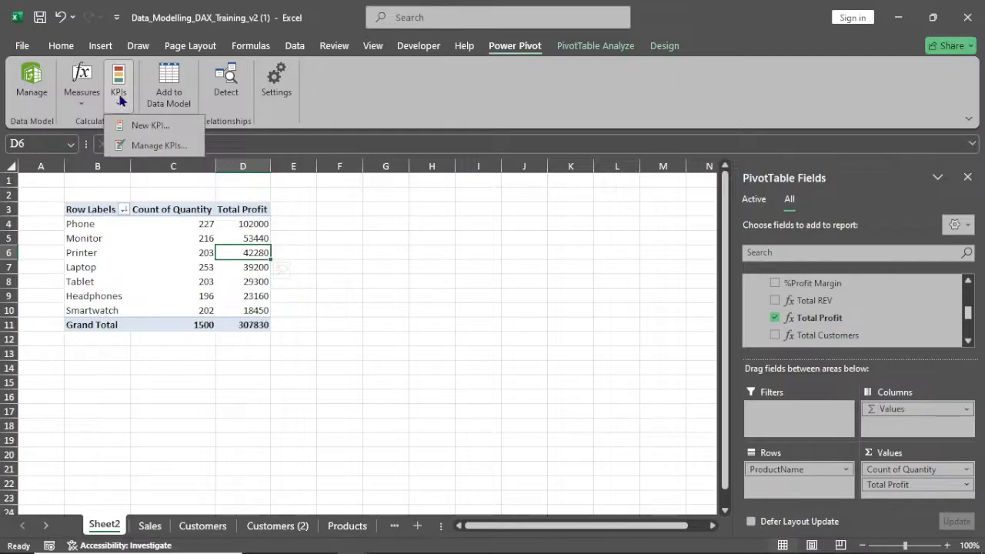
click(151, 126)
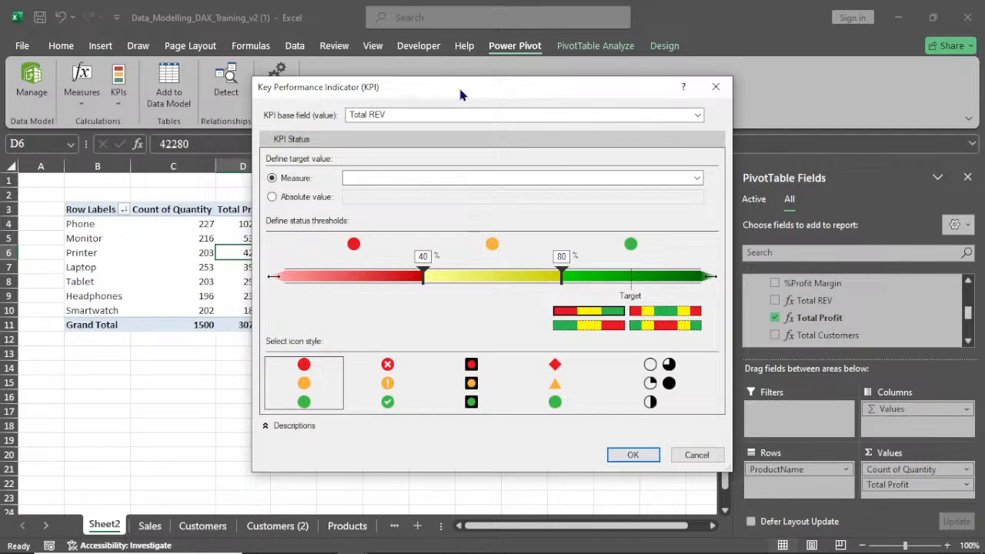
drag(446, 88, 512, 92)
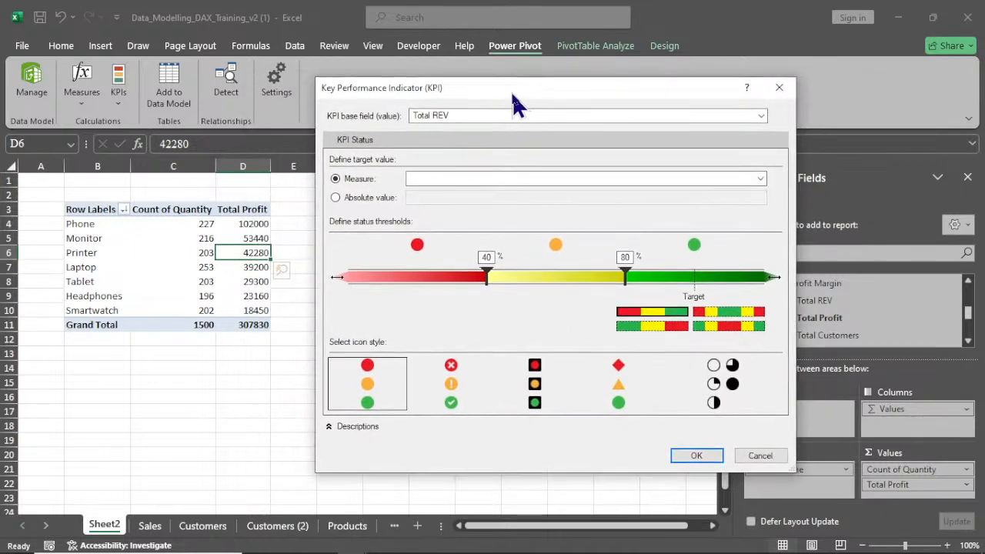
click(660, 115)
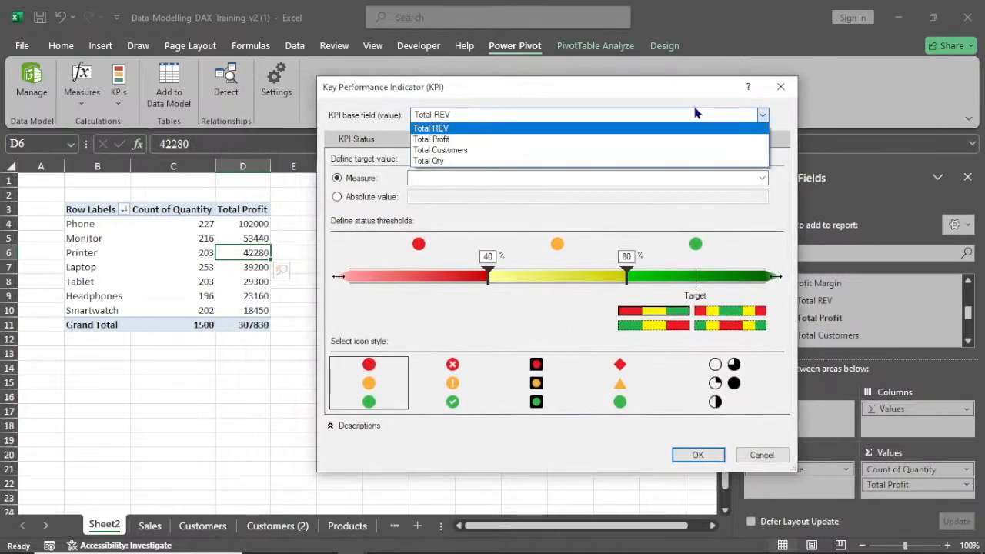
click(552, 140)
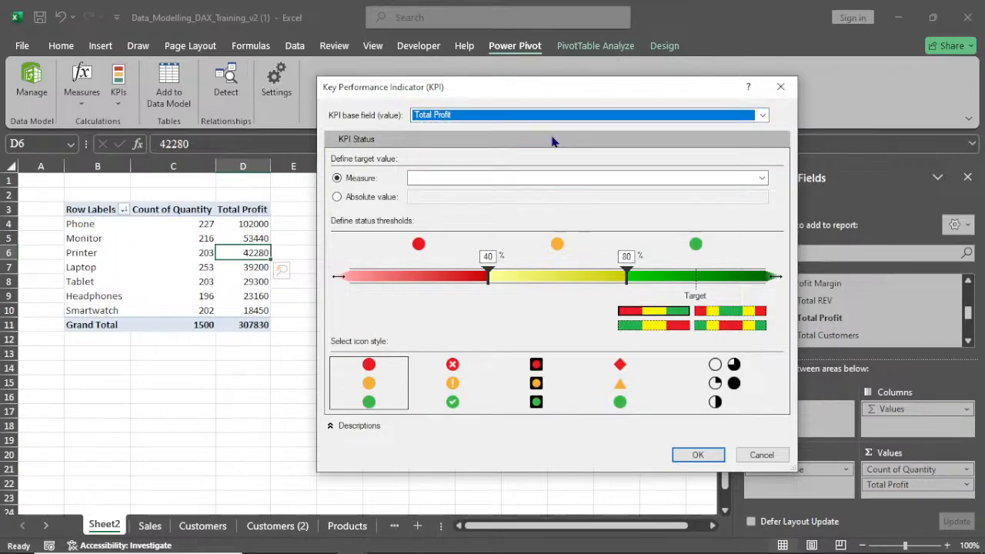
Set the KPI target to an absolute value of 30000
click(337, 198)
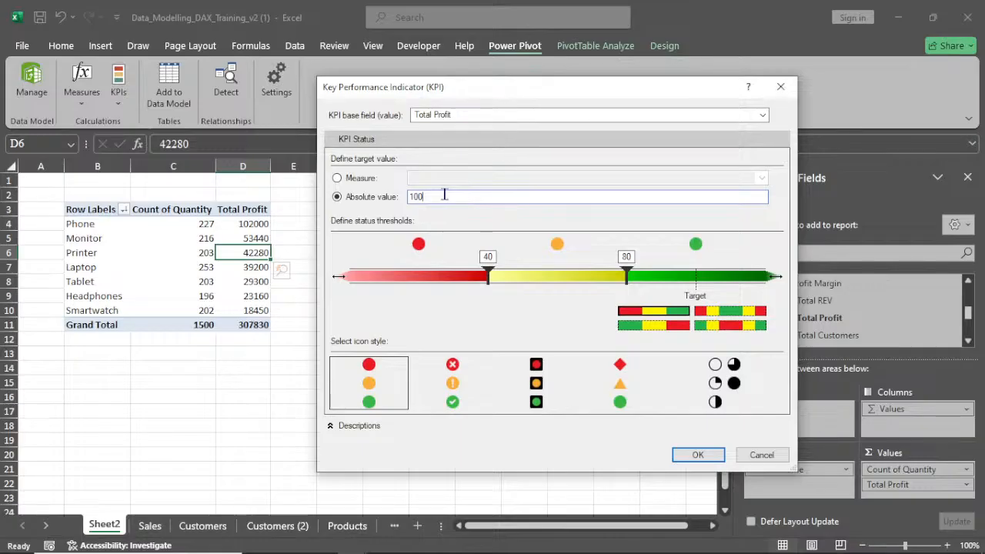
key(BackSpace)
key(BackSpace)
key(BackSpace)
text(30000)
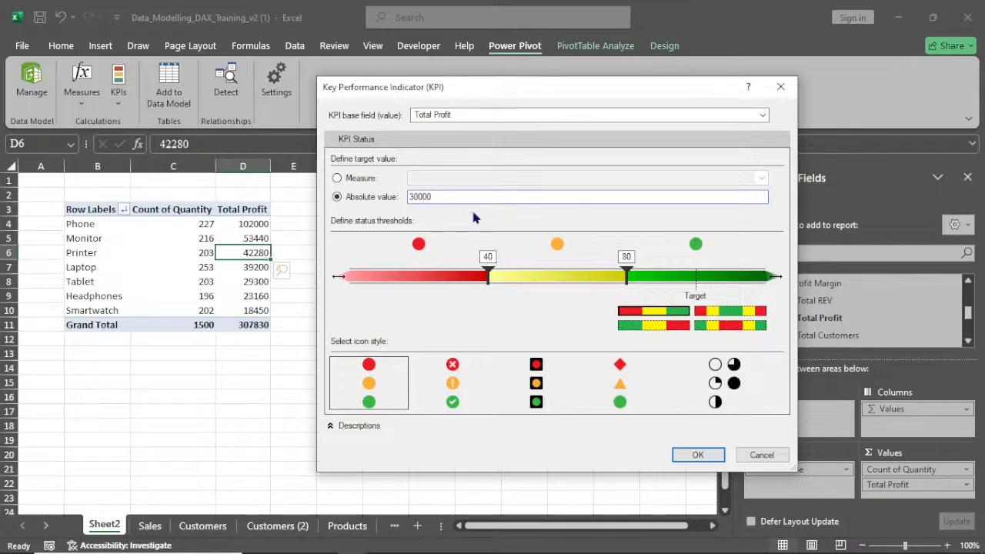
Set the KPI status thresholds to 20000 and 30000 and choose the cross, exclamation and check icon style
click(492, 279)
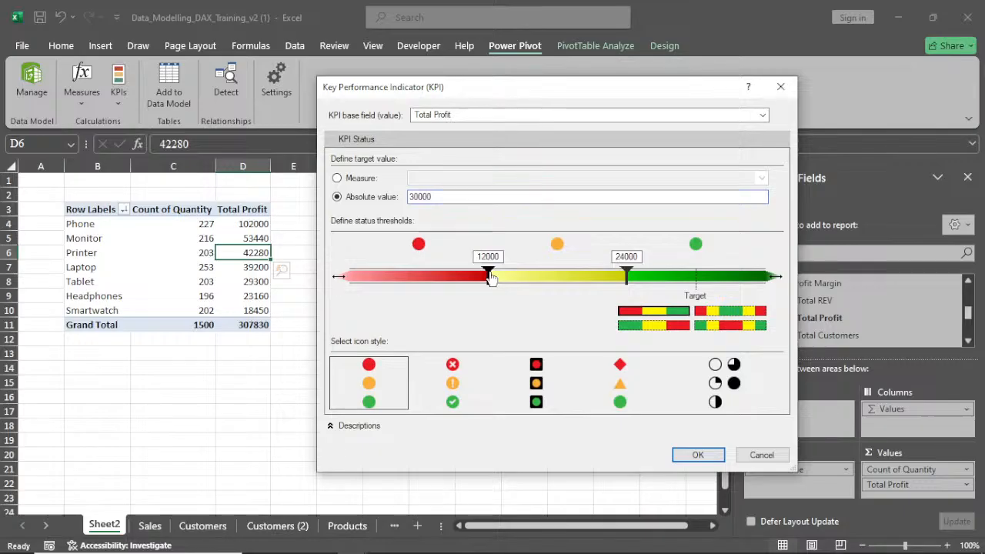
drag(492, 279, 570, 282)
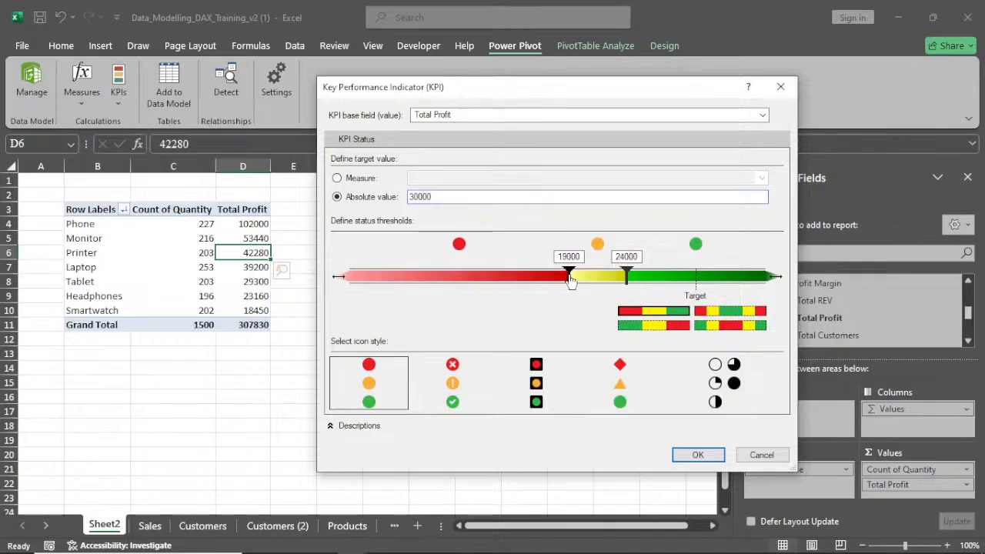
drag(571, 281, 584, 285)
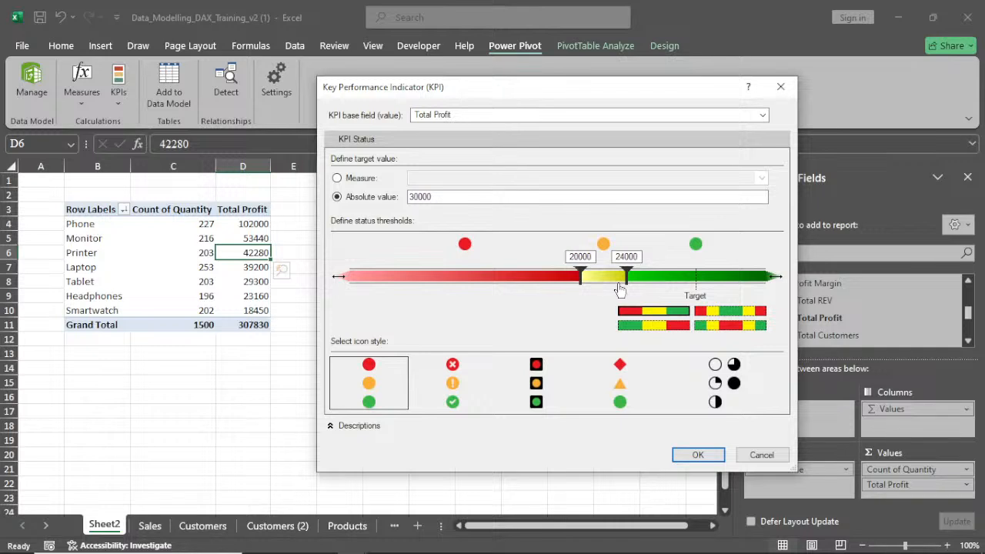
drag(623, 284, 697, 284)
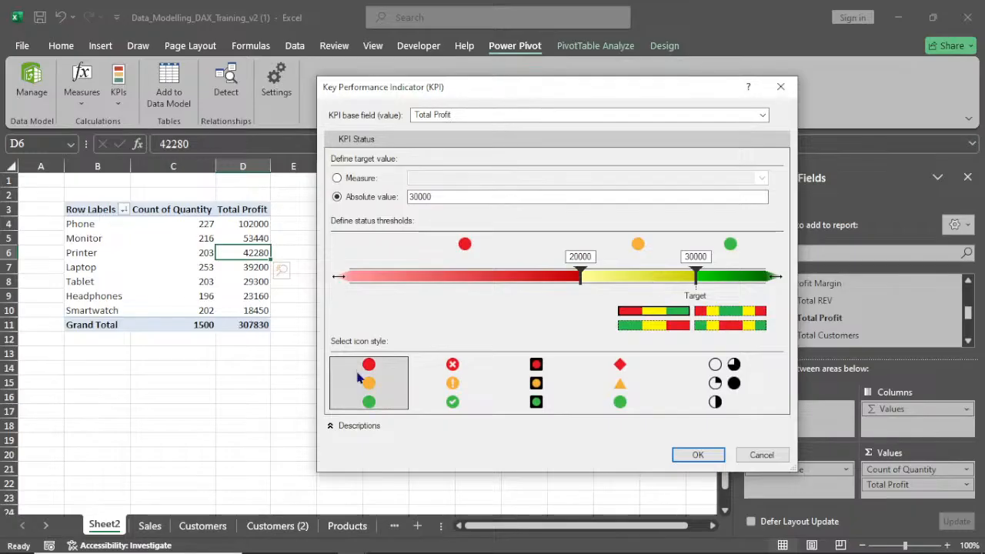
click(453, 383)
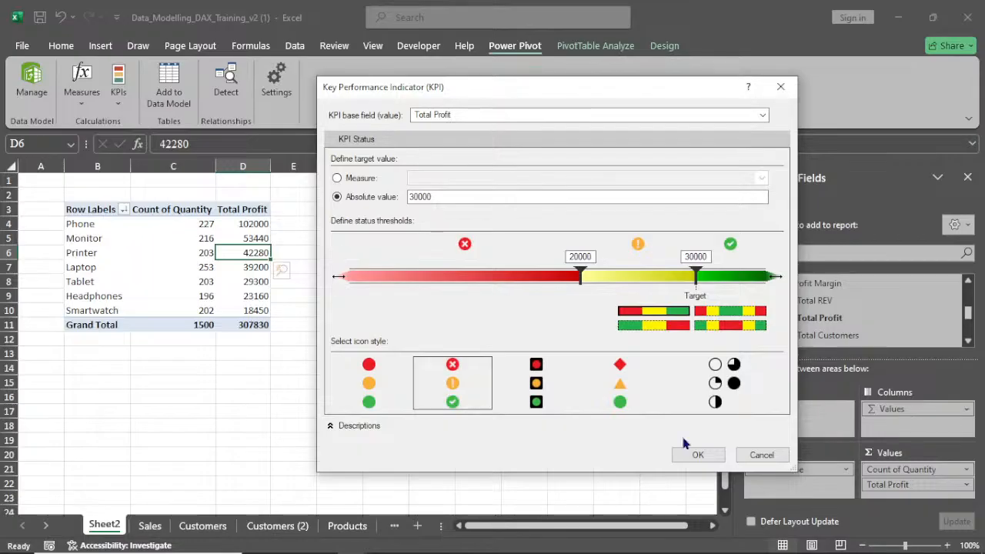
Confirm the Total Profit KPI settings to add the KPI to the PivotTable
click(693, 454)
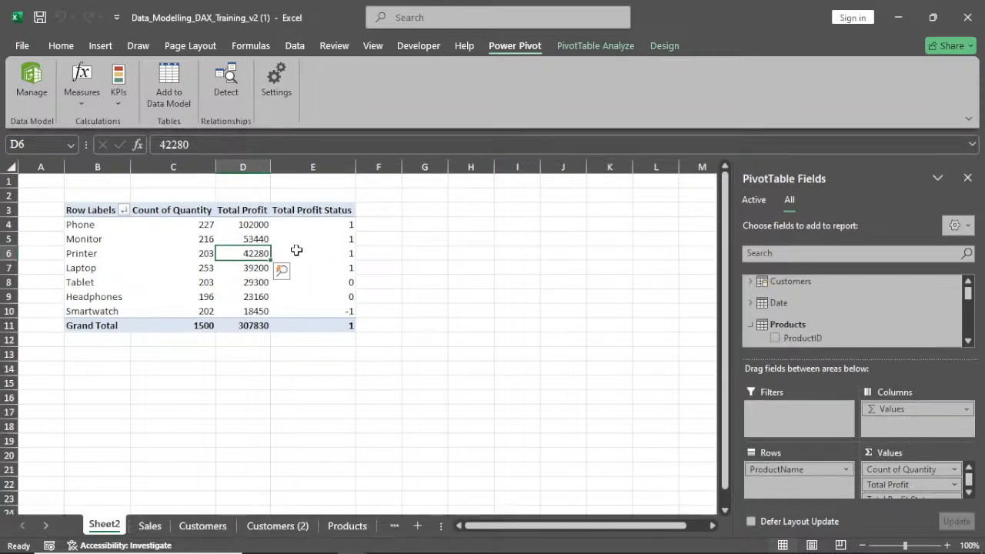
click(196, 249)
right_click(196, 249)
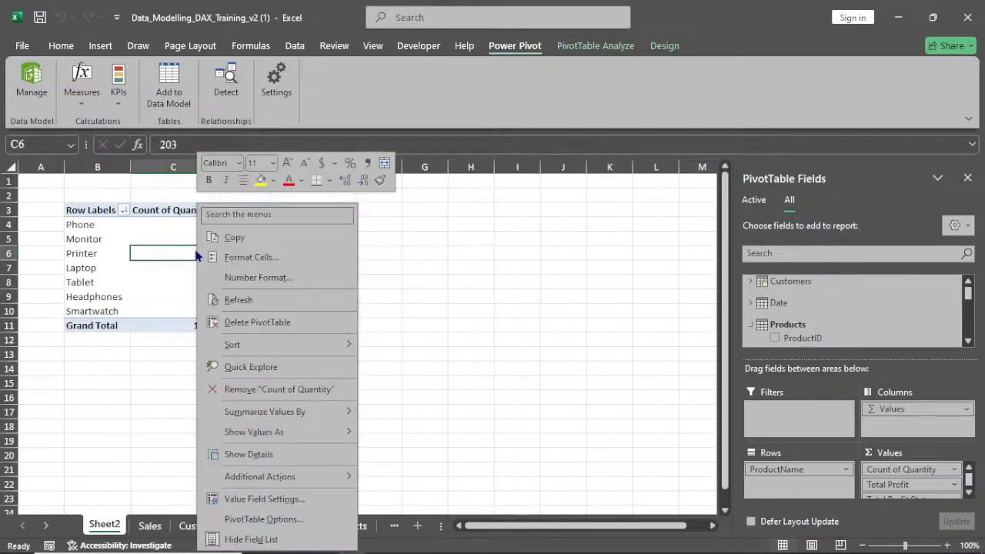
click(308, 330)
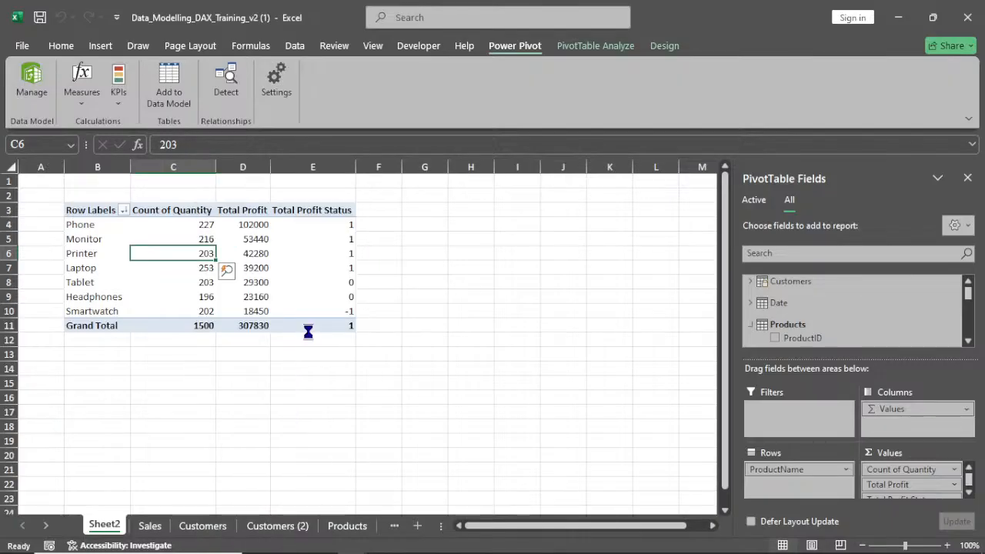
right_click(222, 341)
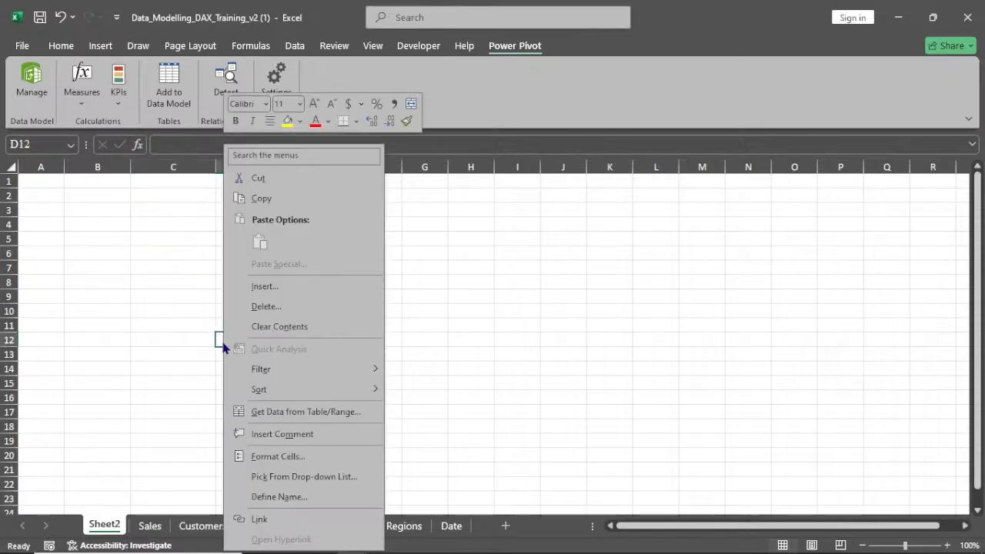
key(Escape)
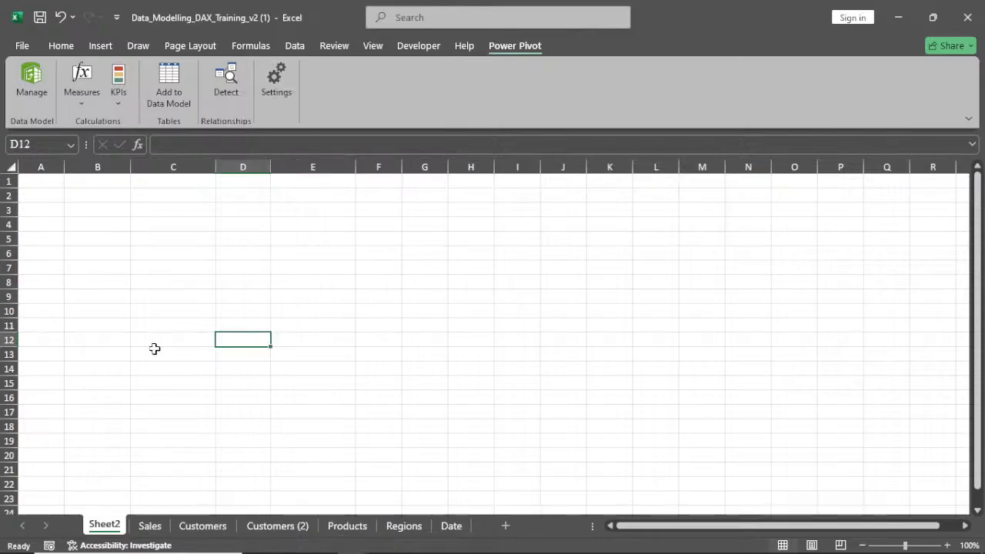
key(ctrl+z)
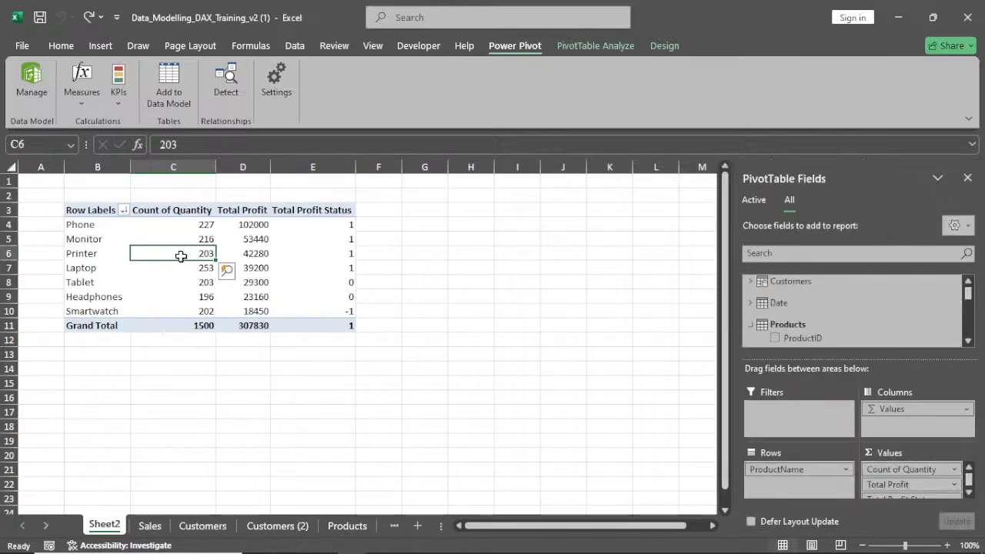
Sort the products by Count of Quantity from largest to smallest
right_click(185, 260)
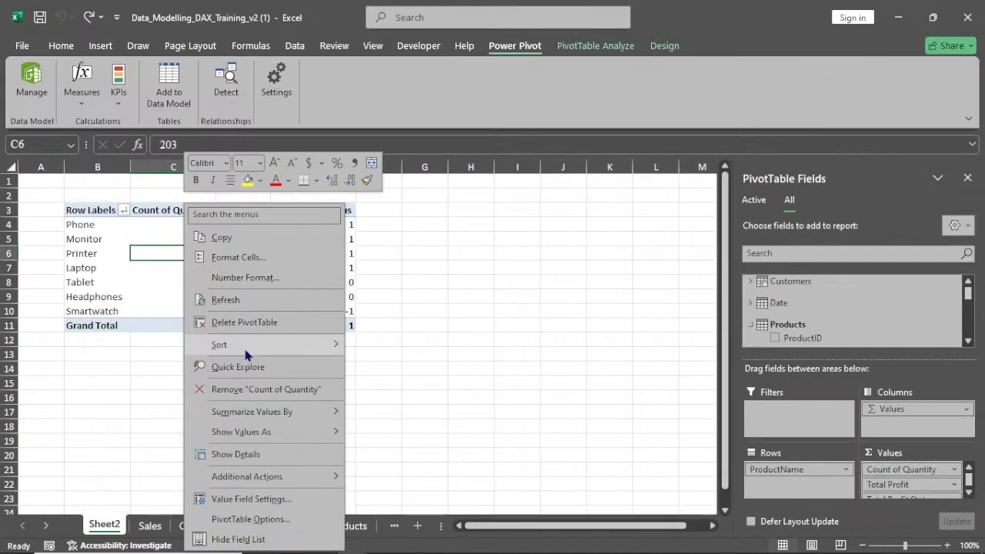
mouse_move(250, 351)
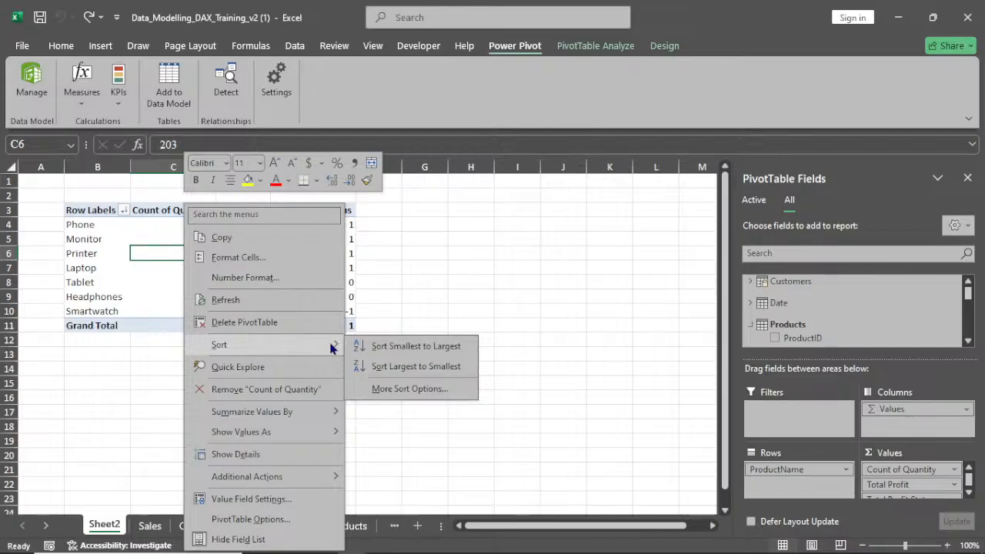
click(399, 366)
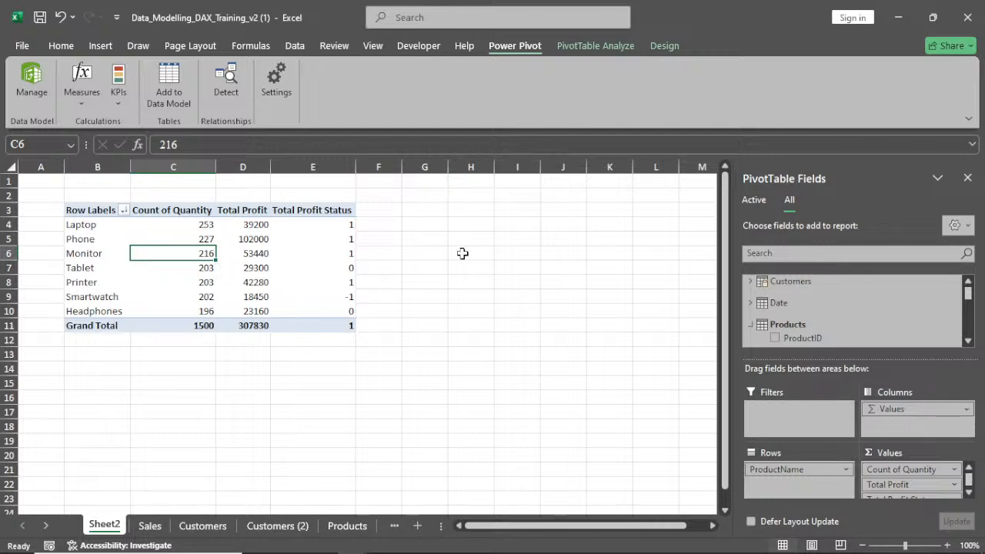
Remove and re-add the Total Profit KPI value and status fields in the PivotTable
mouse_move(331, 233)
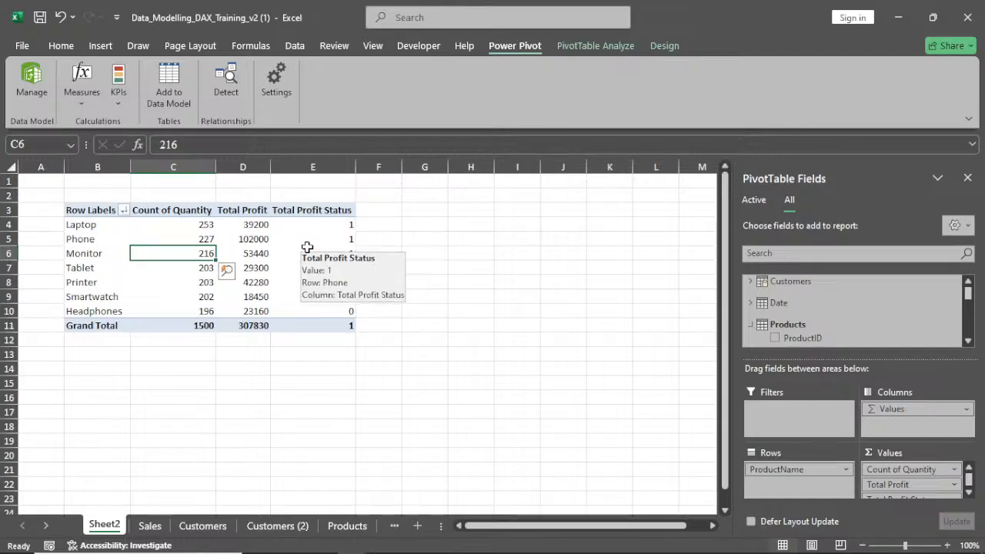
mouse_move(345, 267)
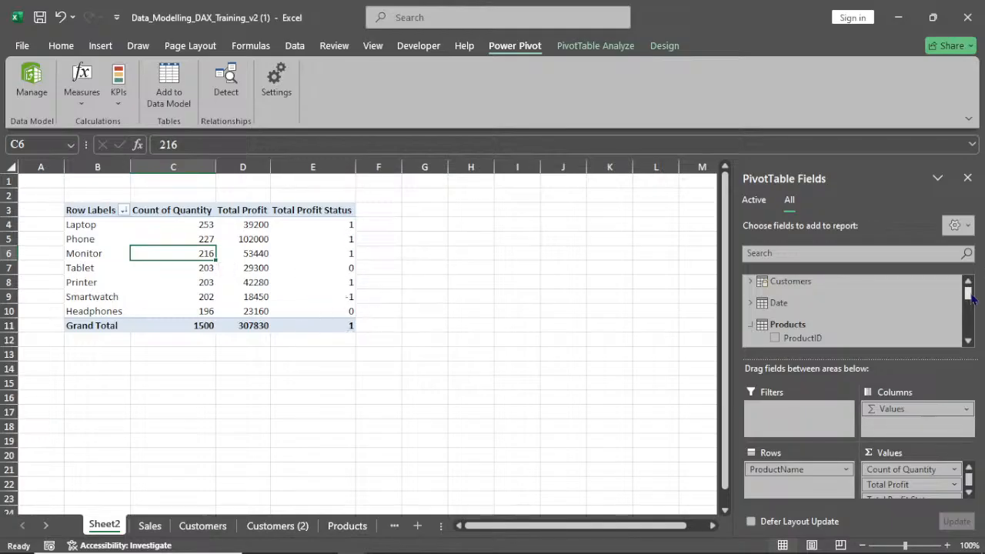
drag(971, 299, 970, 322)
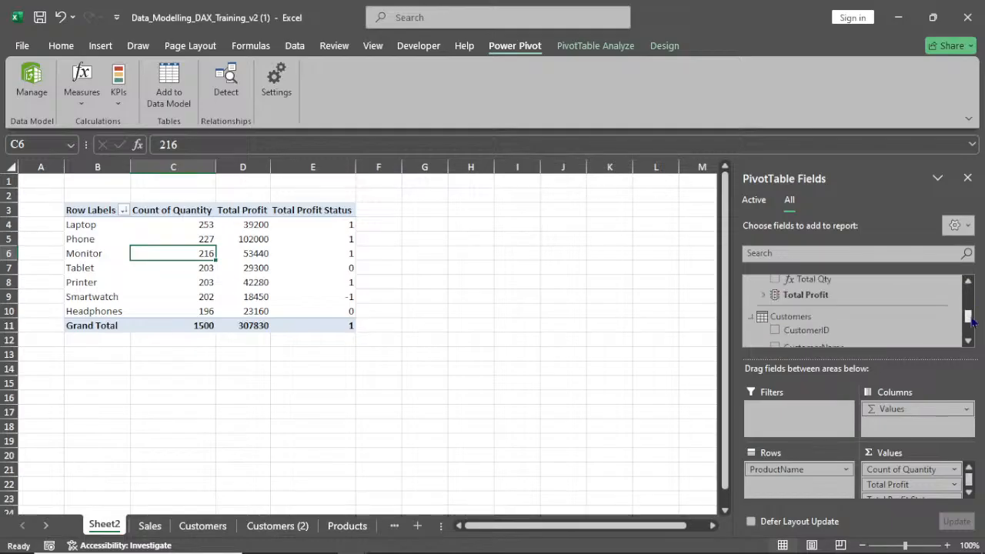
click(805, 297)
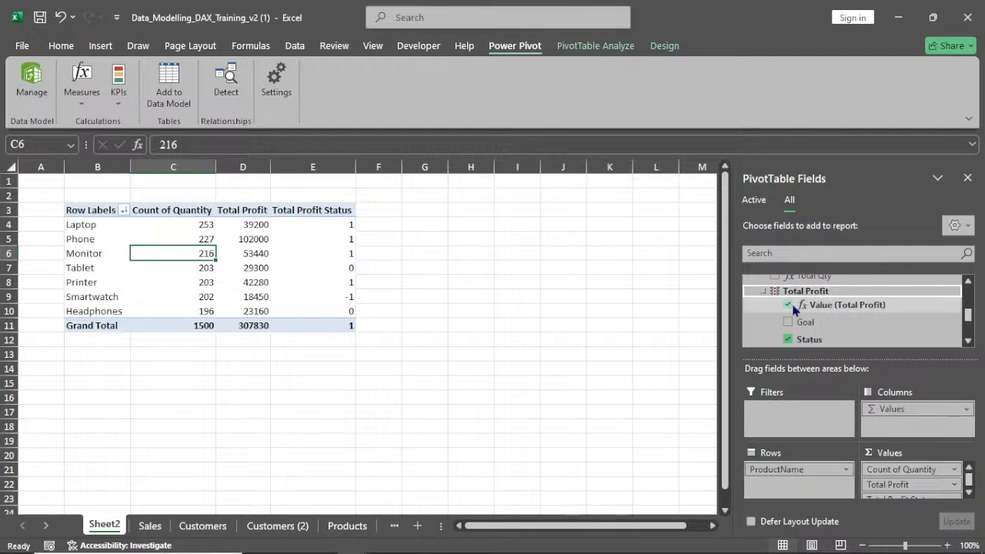
click(791, 306)
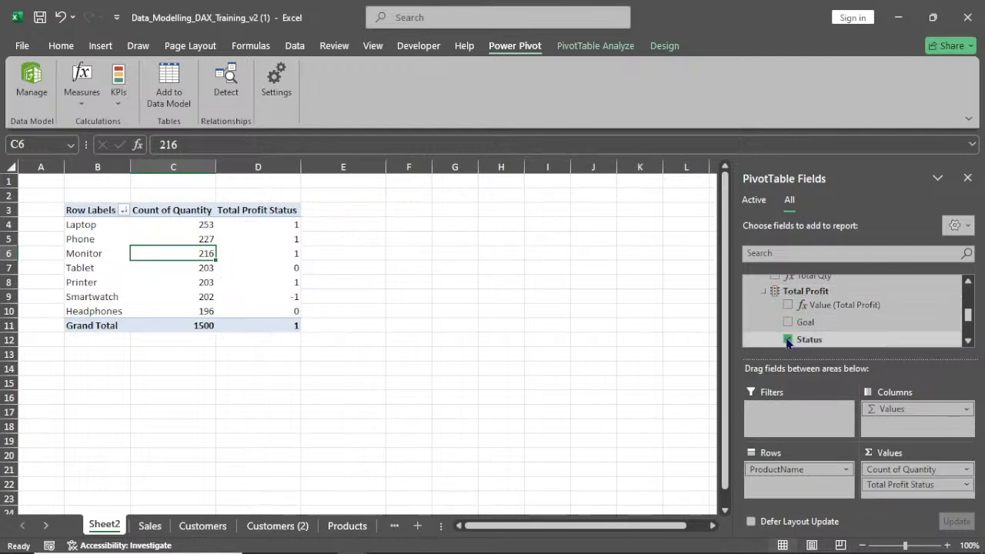
click(788, 340)
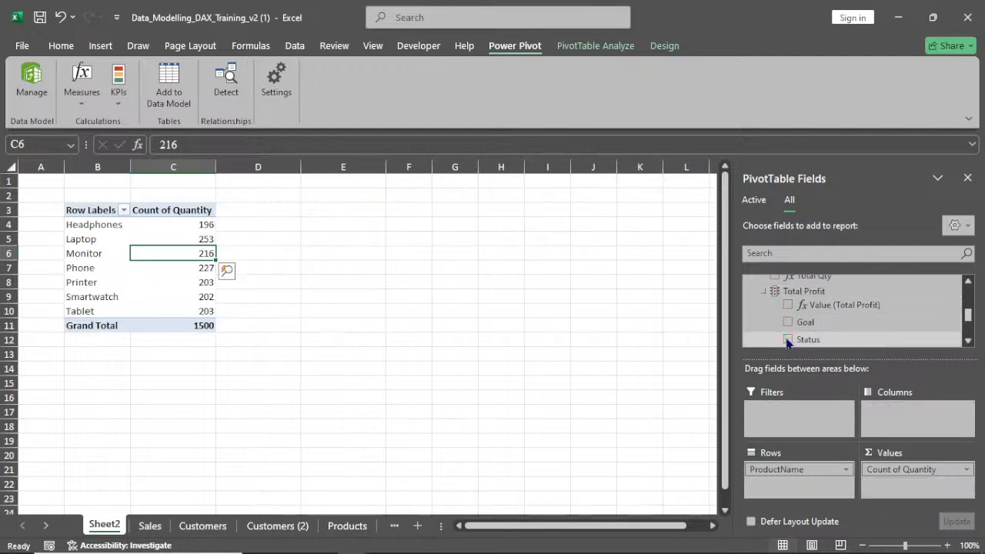
click(788, 306)
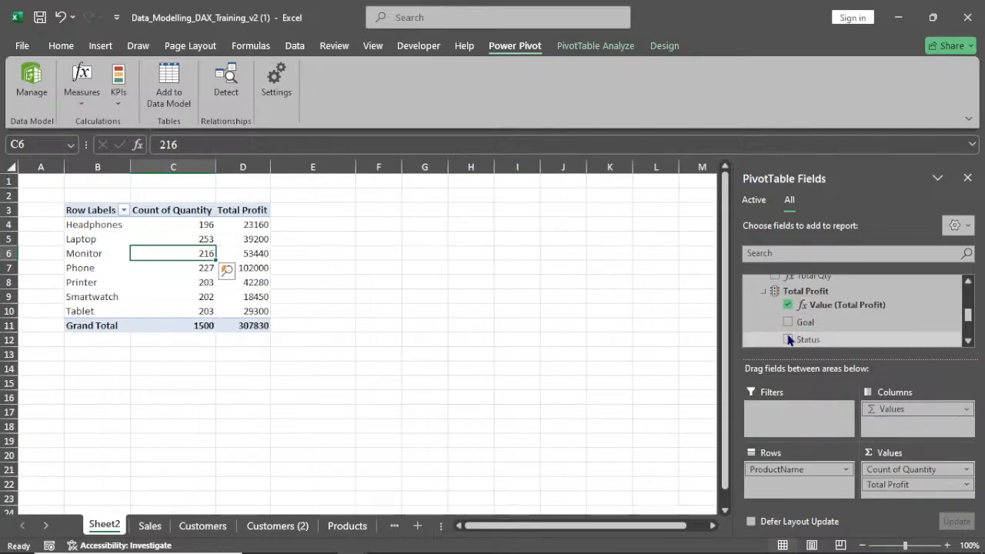
click(788, 339)
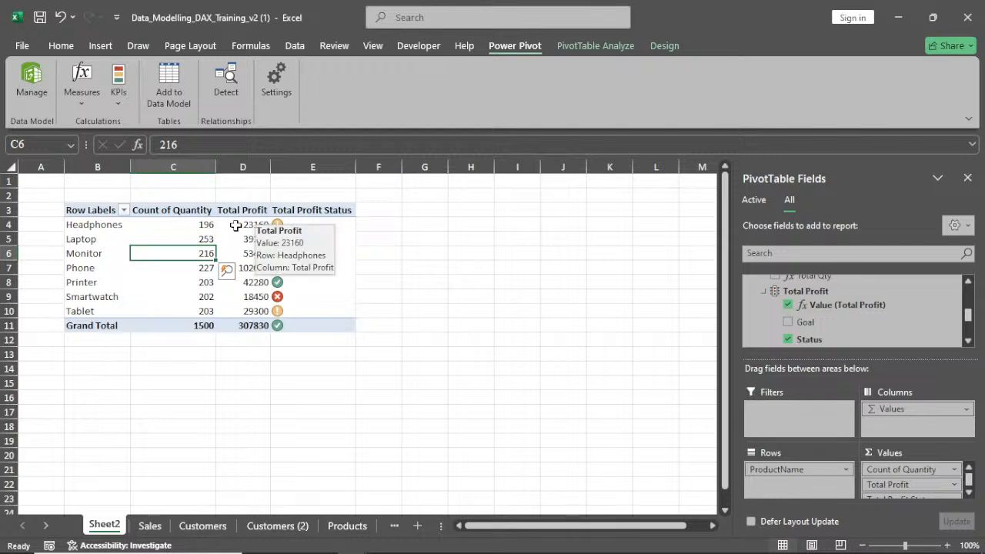
Insert a 3-D Pie PivotChart from the product PivotTable
mouse_move(280, 311)
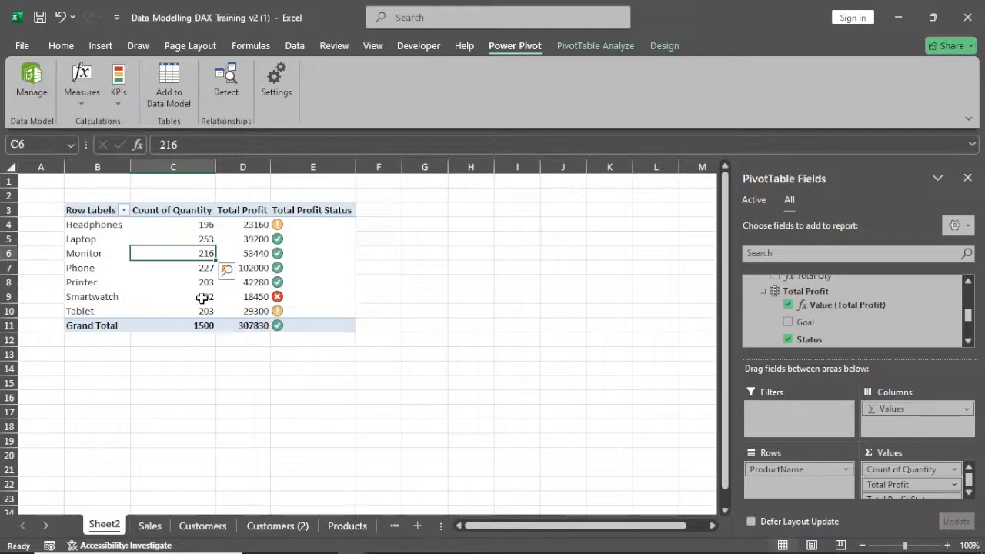
mouse_move(198, 296)
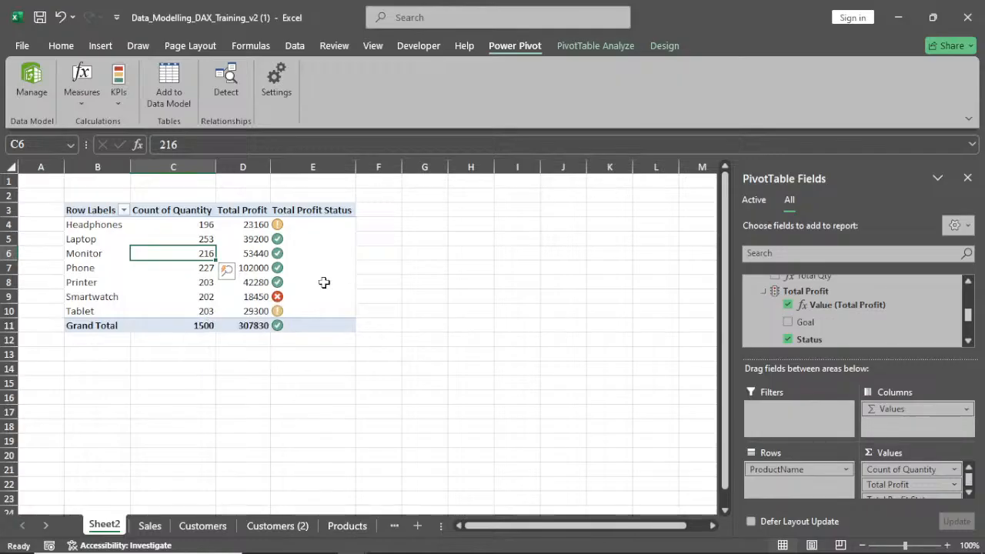
mouse_move(298, 271)
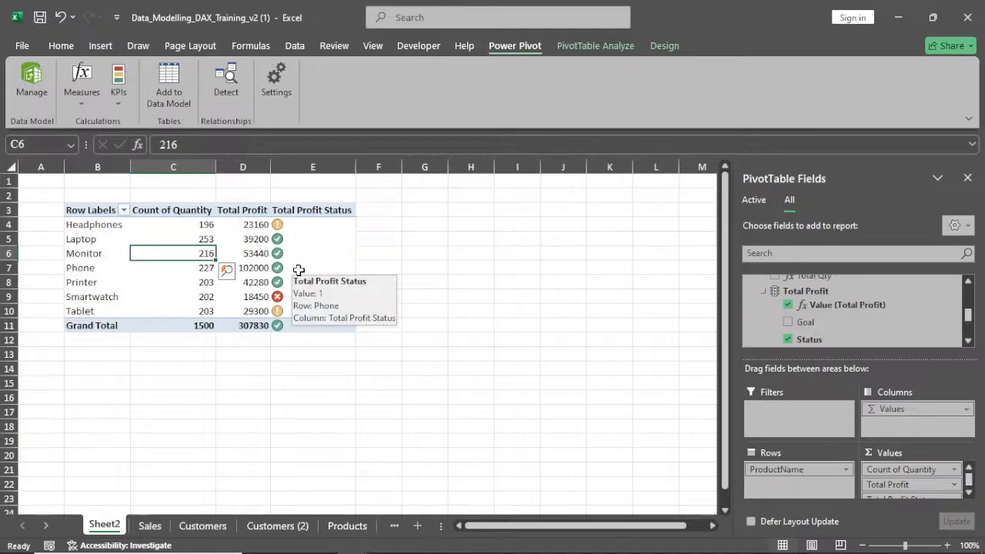
click(221, 284)
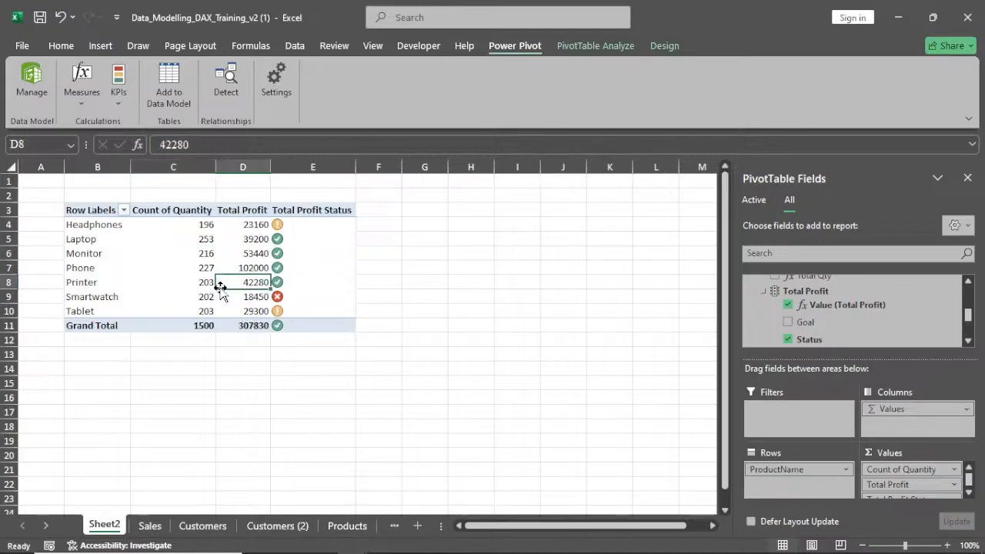
click(605, 48)
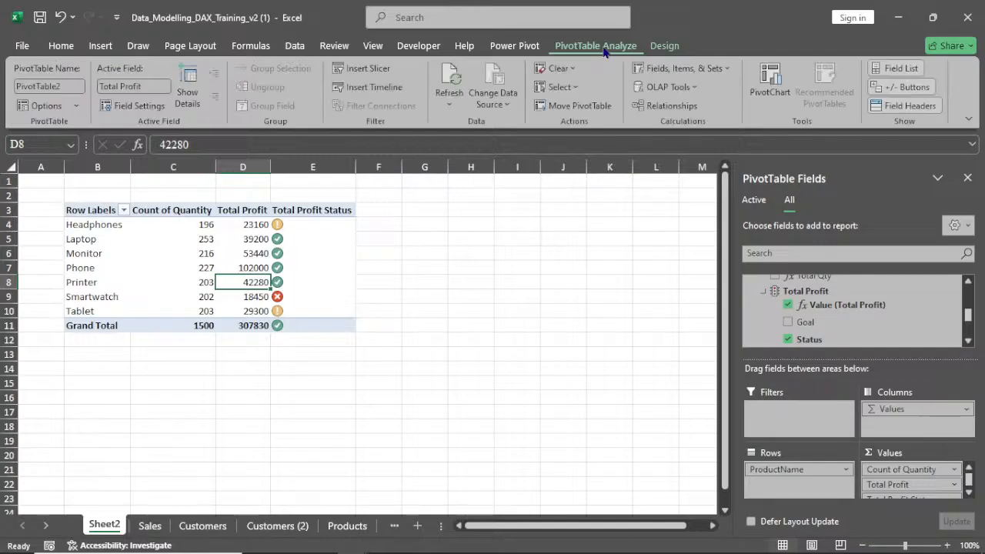
click(773, 94)
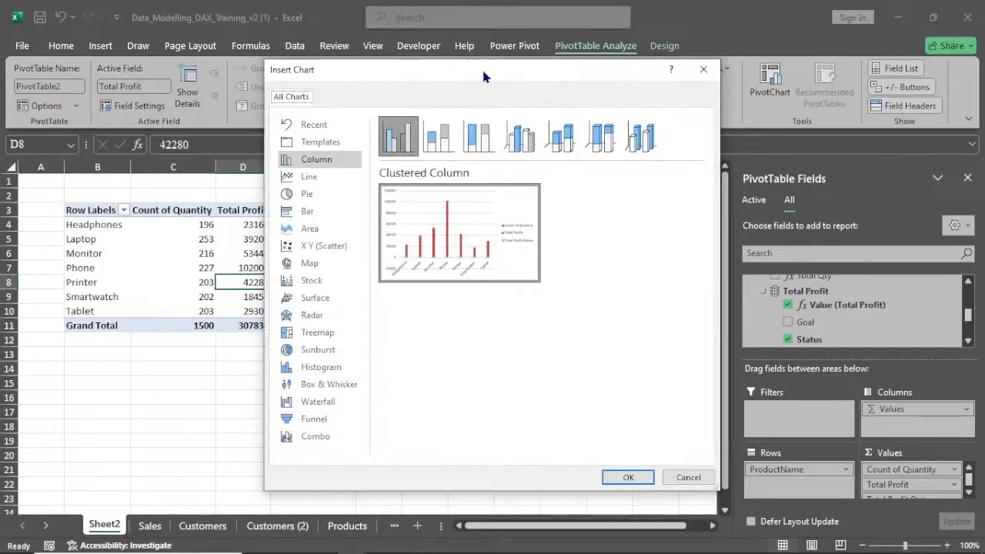
drag(484, 73, 618, 97)
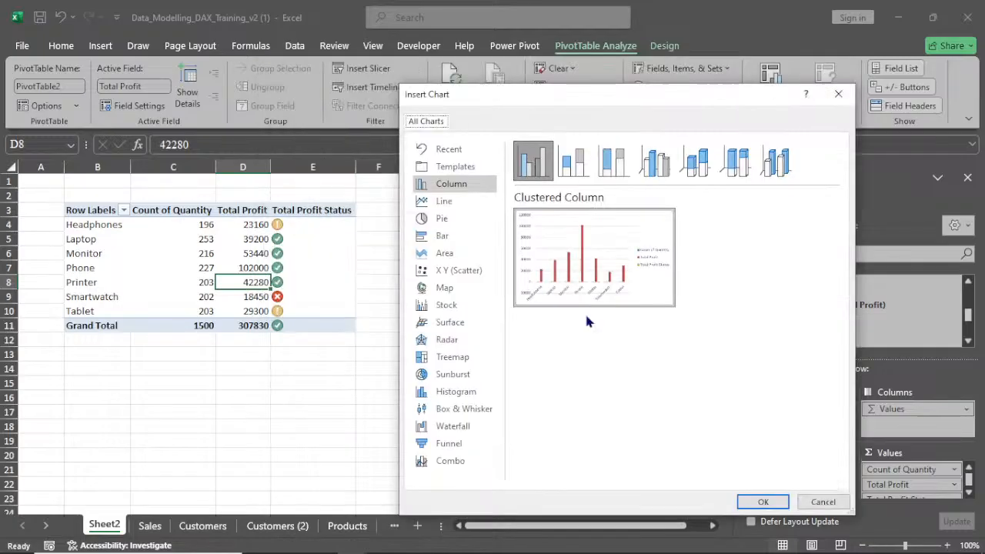
click(442, 219)
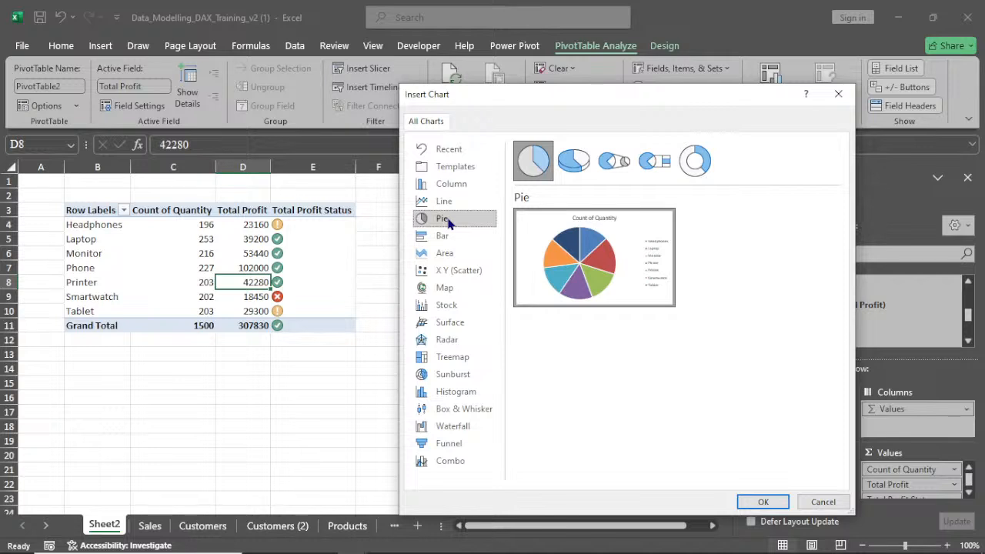
click(574, 161)
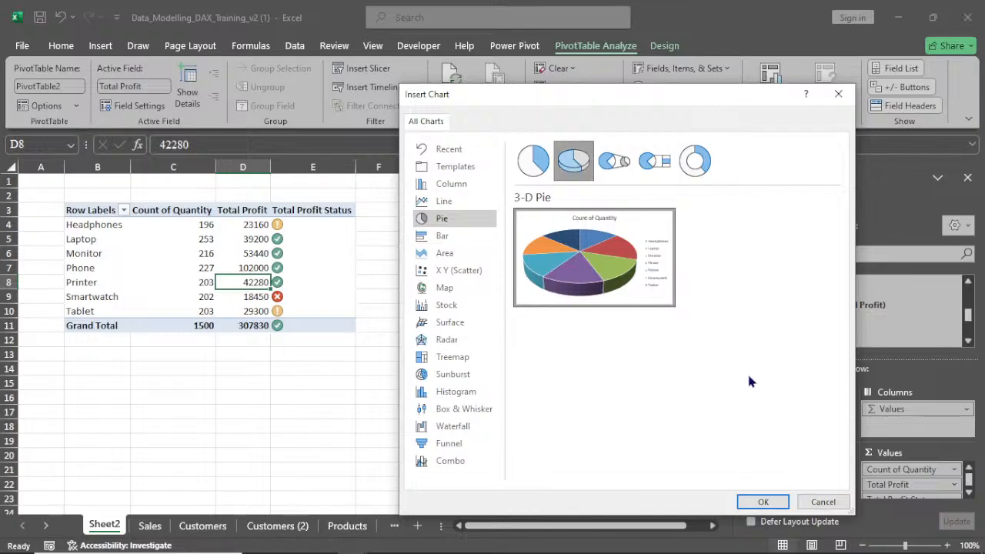
click(770, 503)
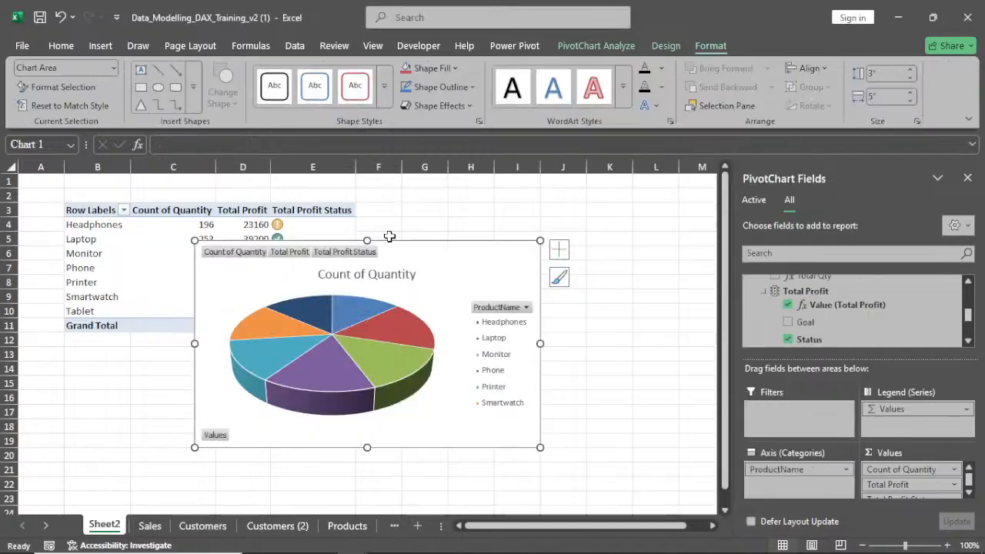
Move the pie chart beside the PivotTable and delete its chart title
drag(496, 284, 583, 285)
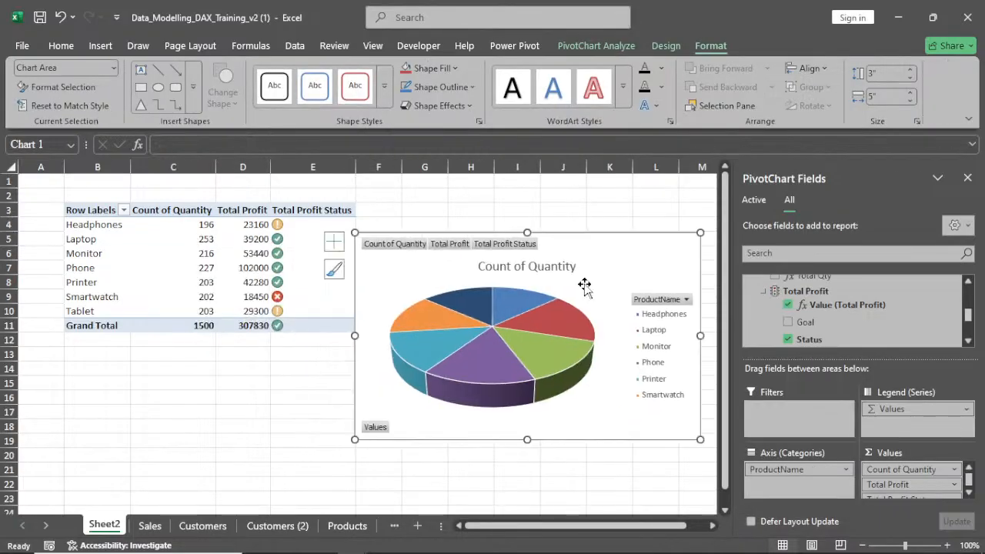
click(545, 272)
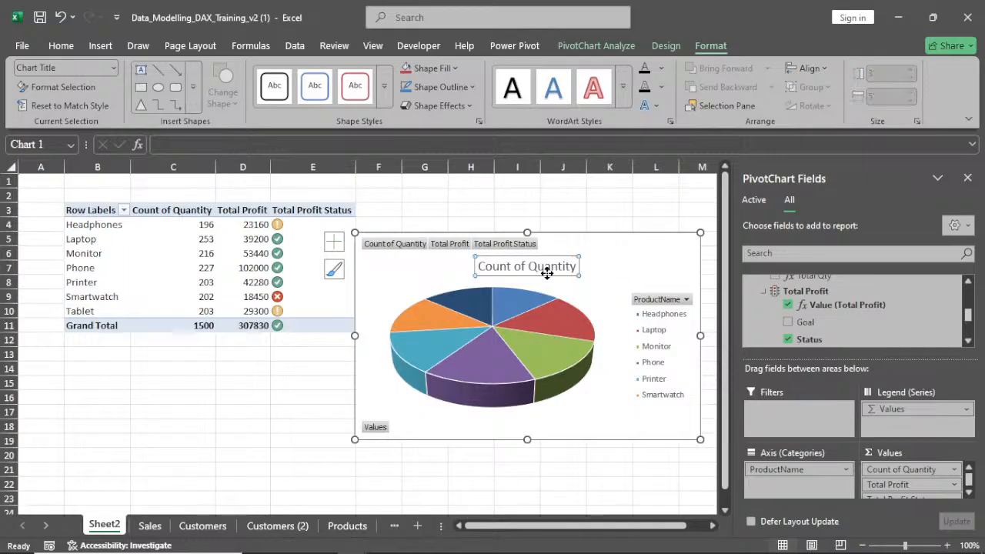
key(Delete)
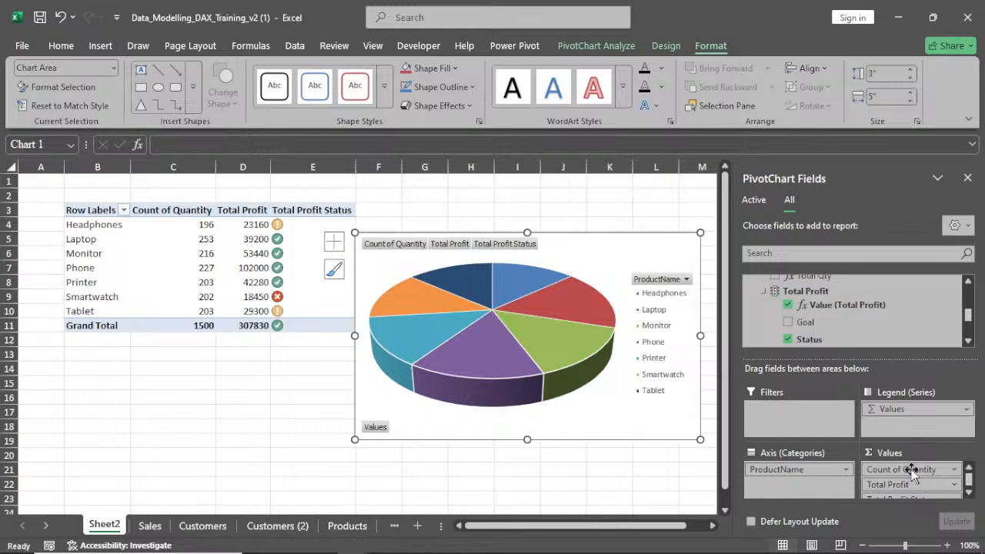
Remove Count of Quantity from the values and sort the products by Total Profit from largest to smallest
drag(911, 467, 193, 285)
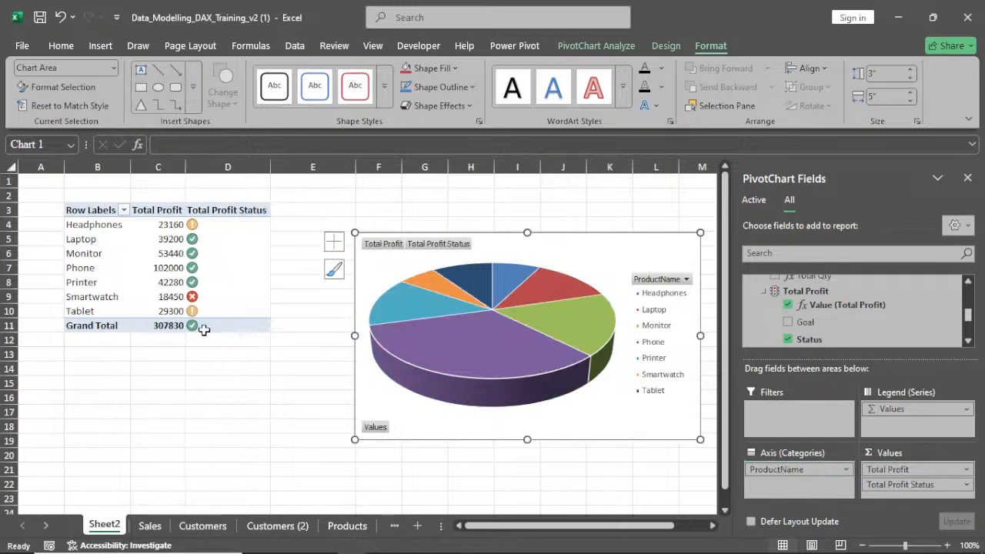
click(166, 226)
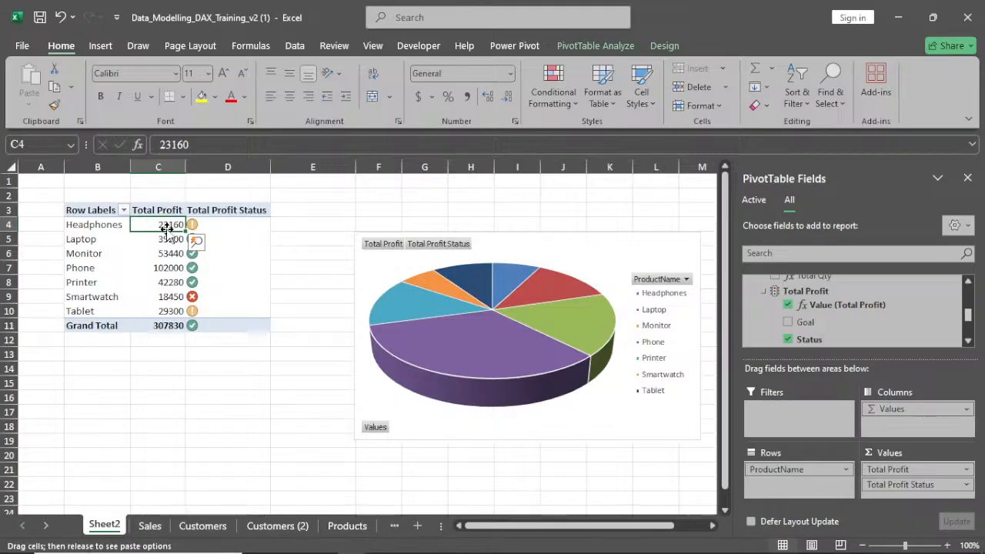
right_click(164, 239)
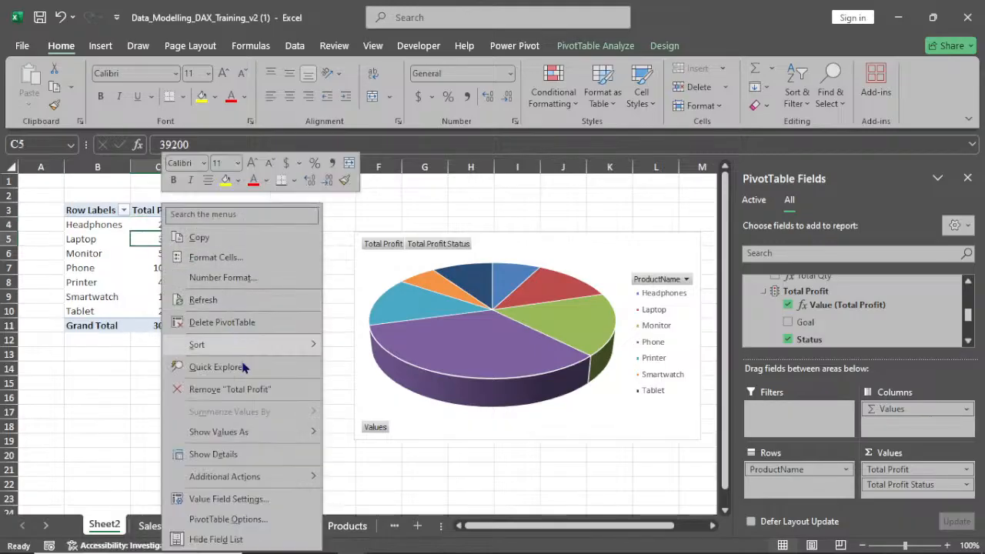
mouse_move(253, 346)
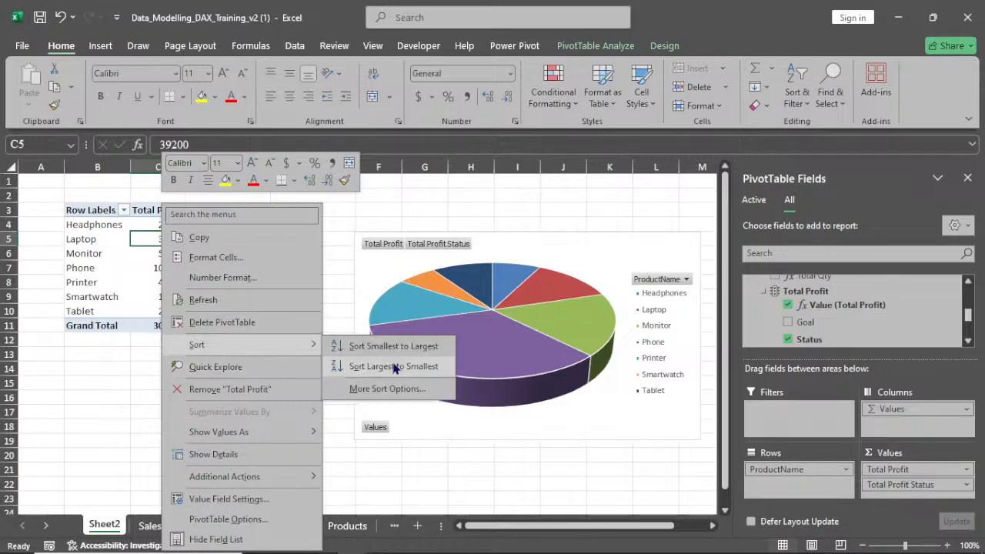
click(396, 366)
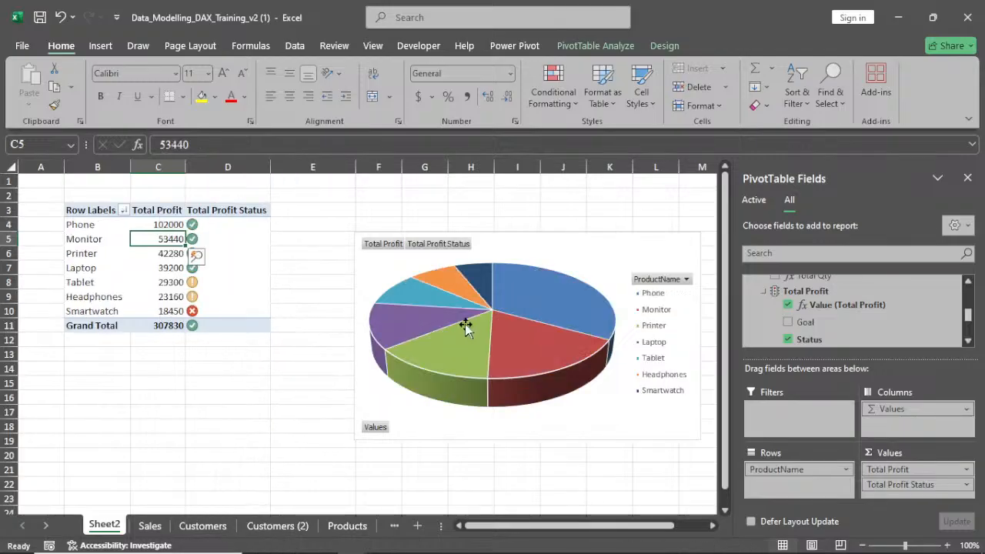
mouse_move(522, 286)
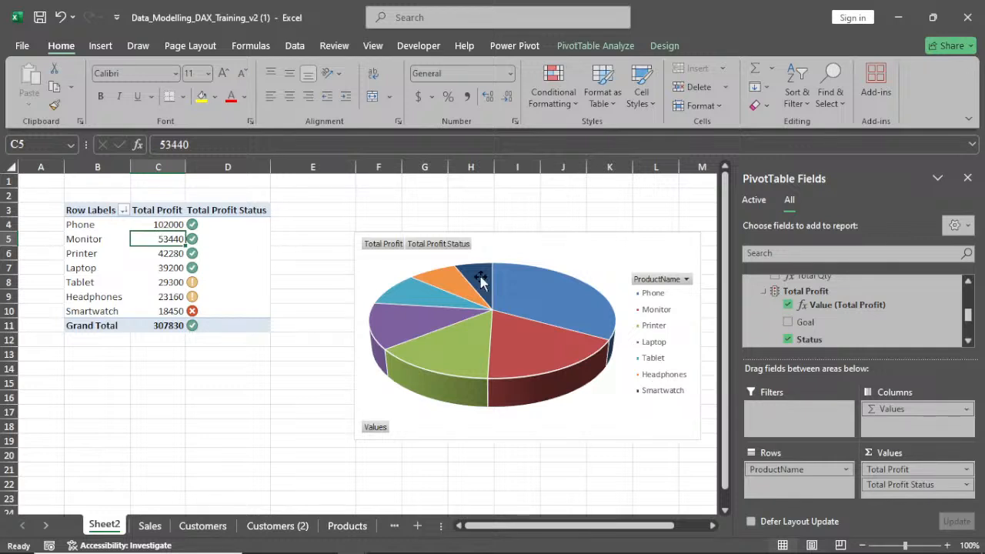
Move the pie PivotChart slightly up and to the right beside the PivotTable
mouse_move(480, 275)
click(531, 235)
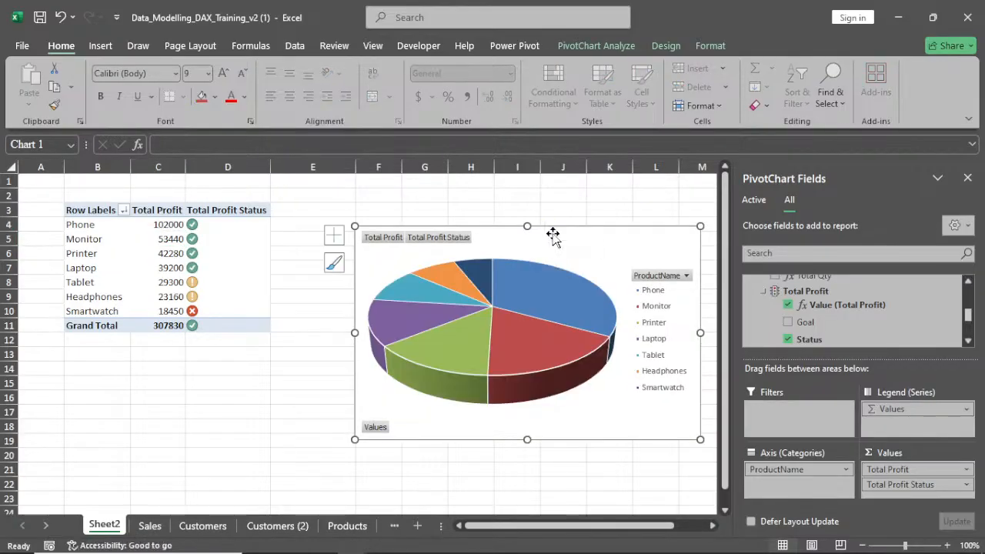
drag(555, 235, 570, 210)
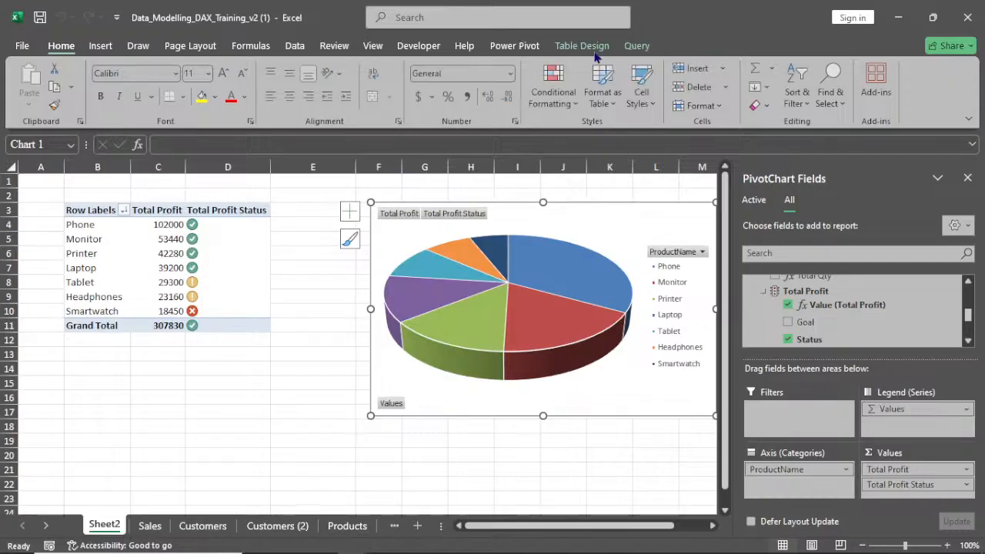
Insert a slicer on the Gender field from the Customers table for the PivotChart
click(596, 46)
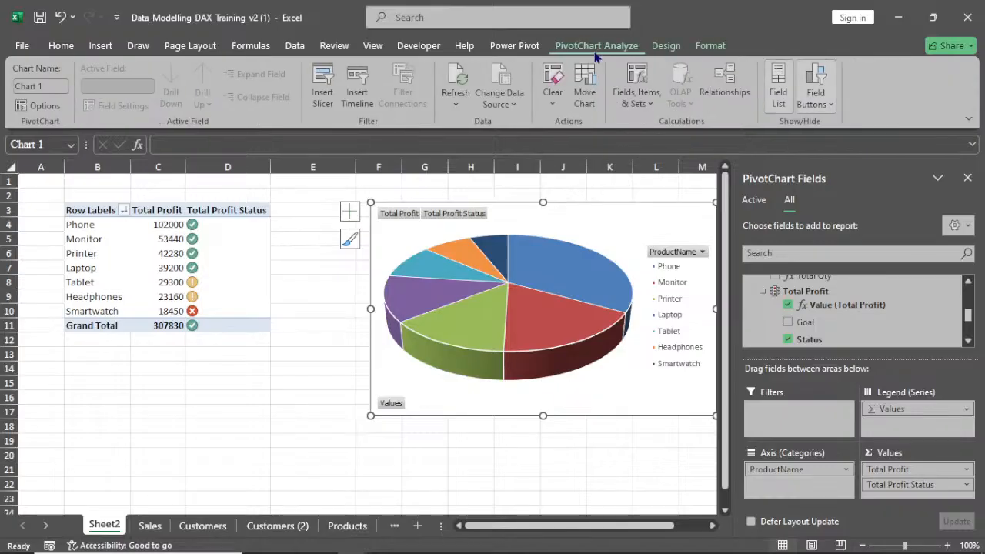
click(324, 98)
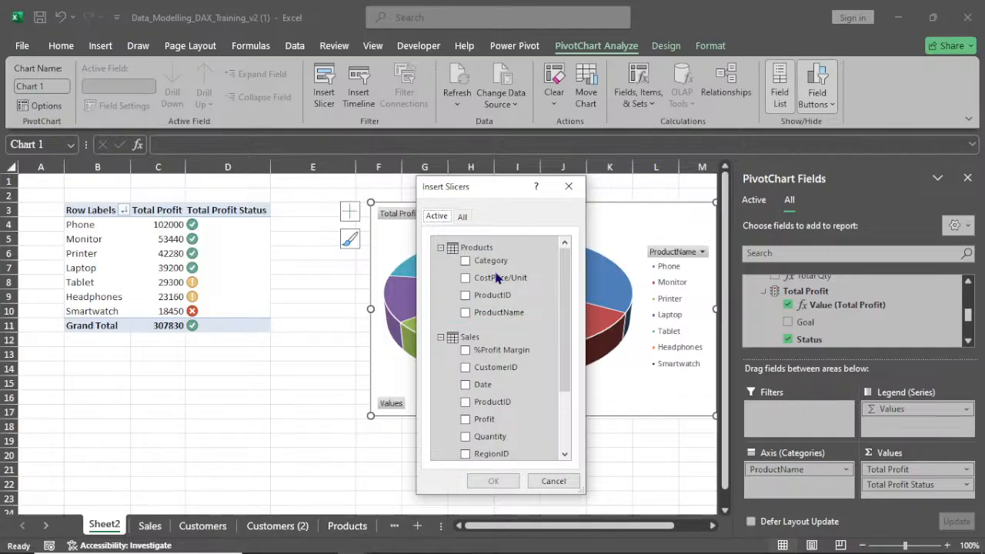
scroll(548, 338, down, 1)
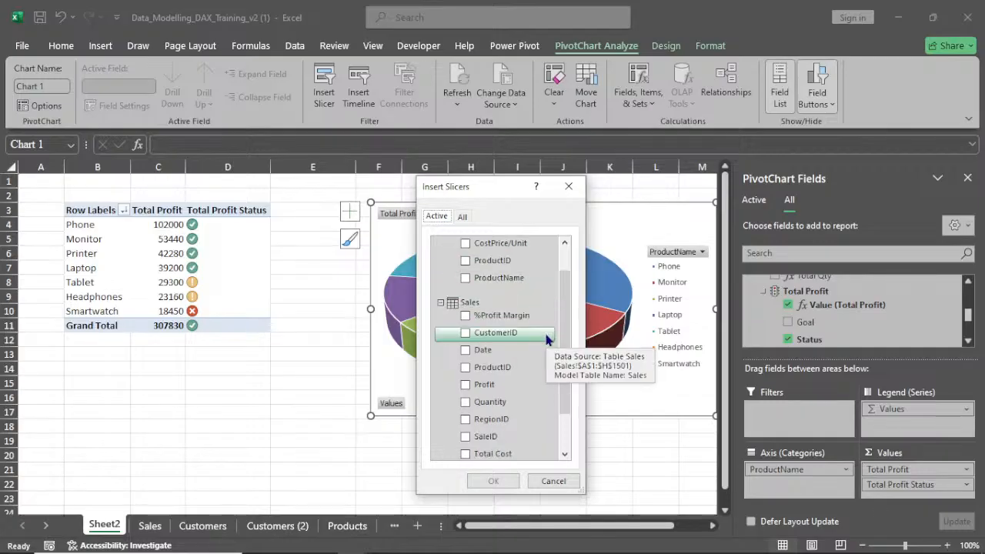
click(462, 217)
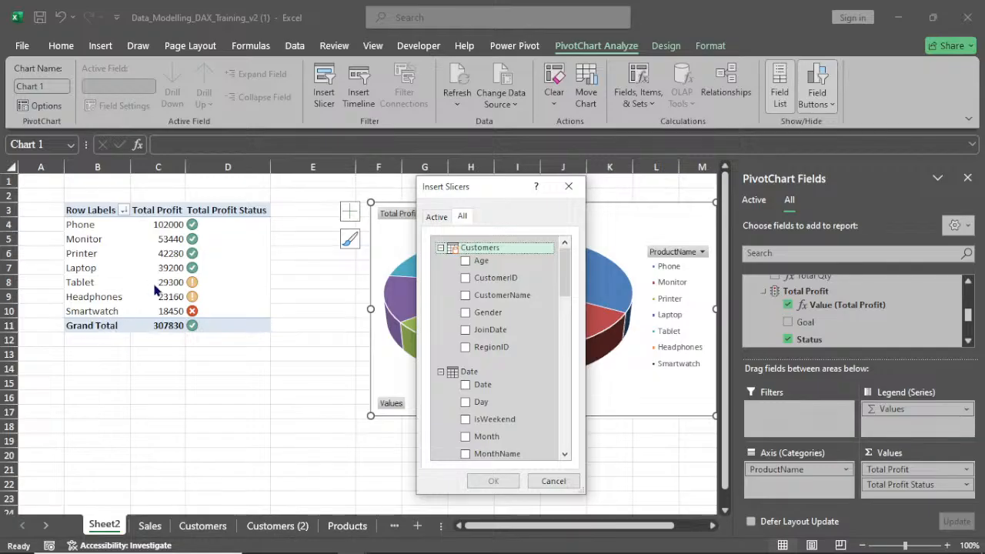
click(475, 314)
mouse_move(519, 551)
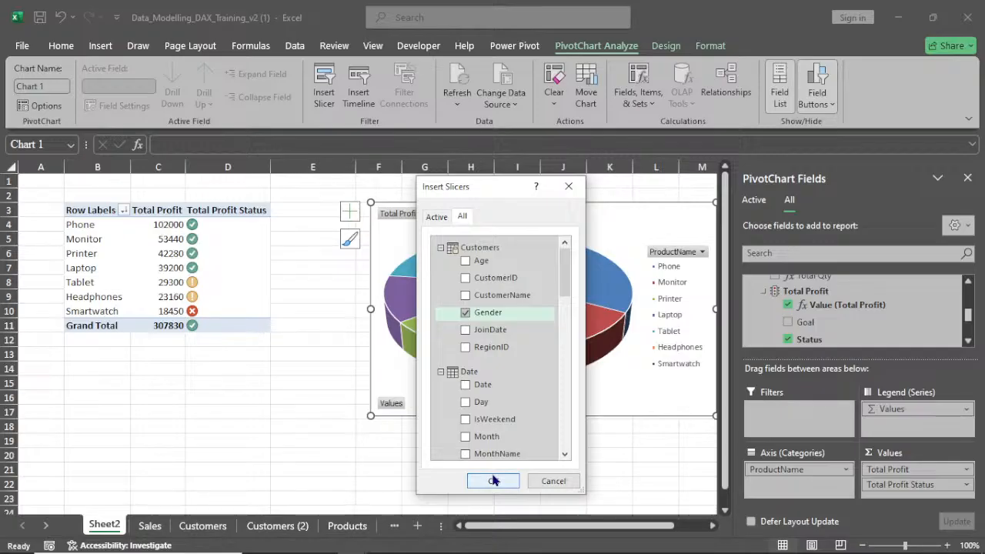
click(492, 480)
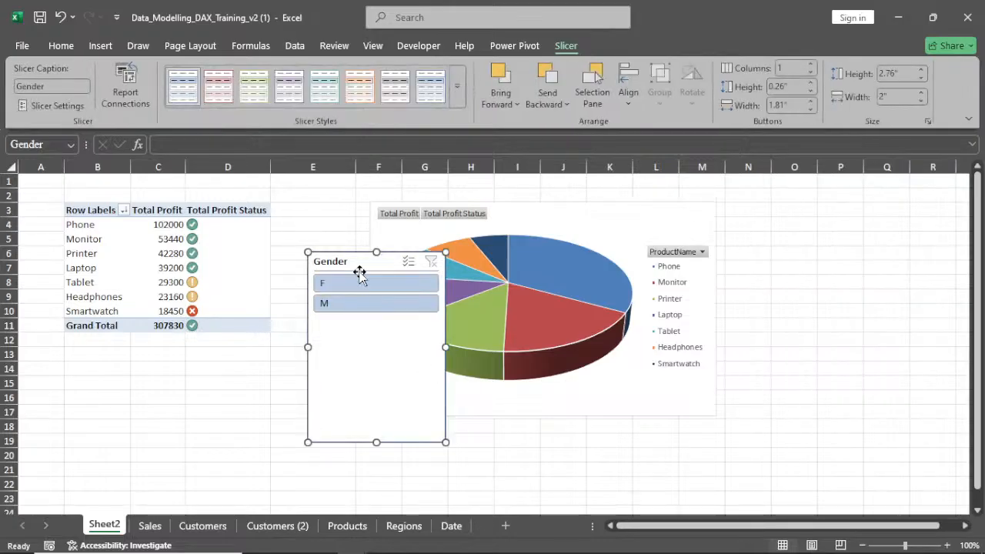
Narrow and shorten the Gender slicer and place it between the PivotTable and the chart
drag(360, 272, 355, 273)
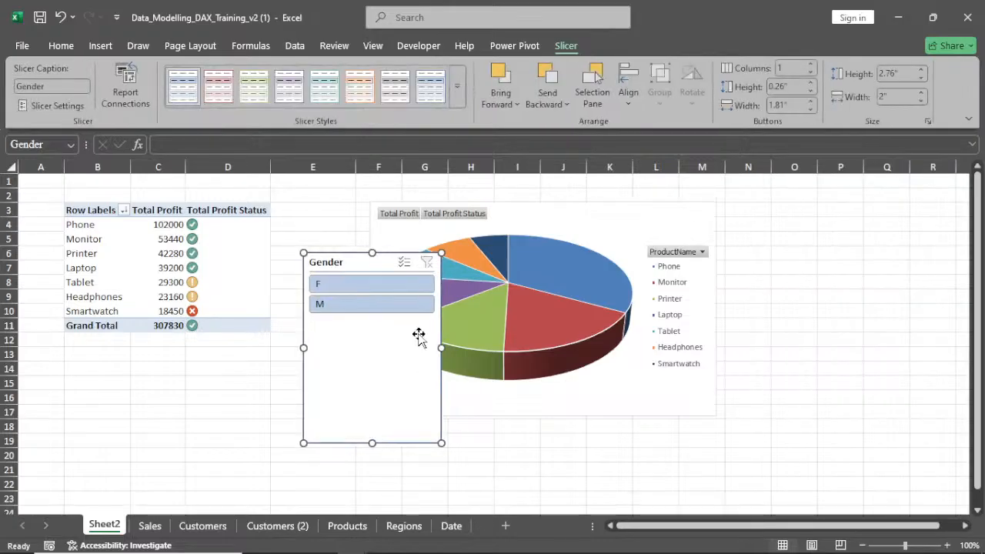
drag(441, 347, 366, 335)
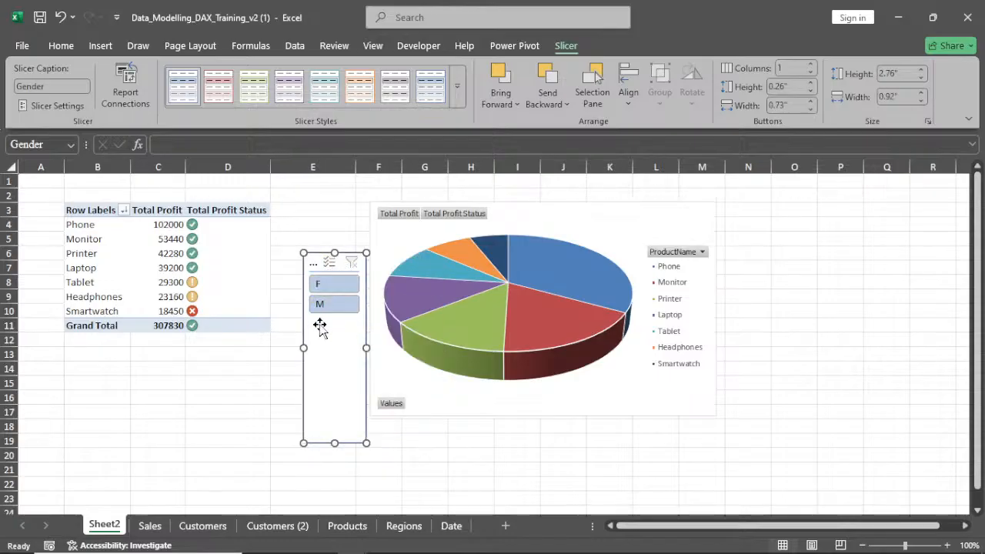
drag(303, 348, 284, 348)
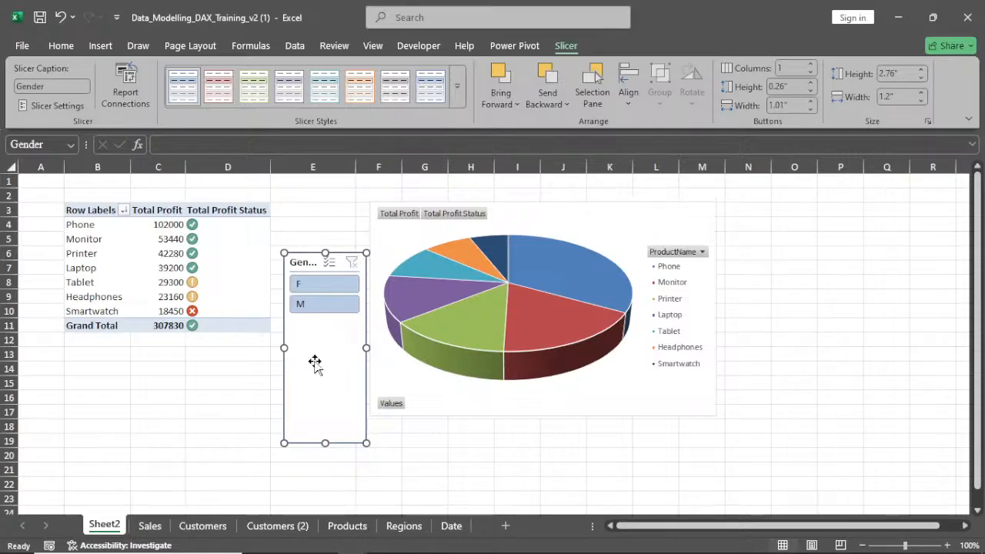
drag(326, 443, 343, 204)
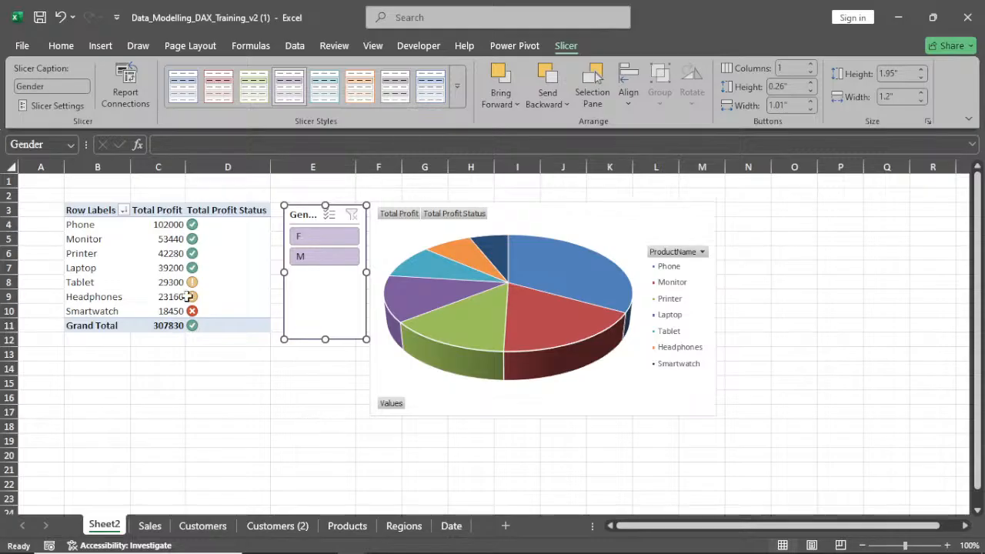
Filter the report by each gender with the Gender slicer, then clear the slicer filter
click(322, 260)
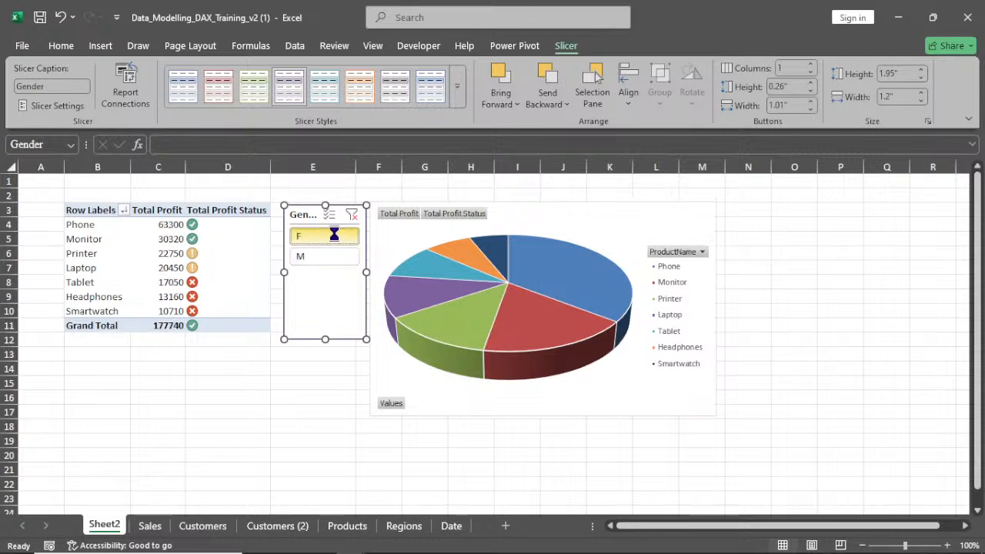
click(331, 234)
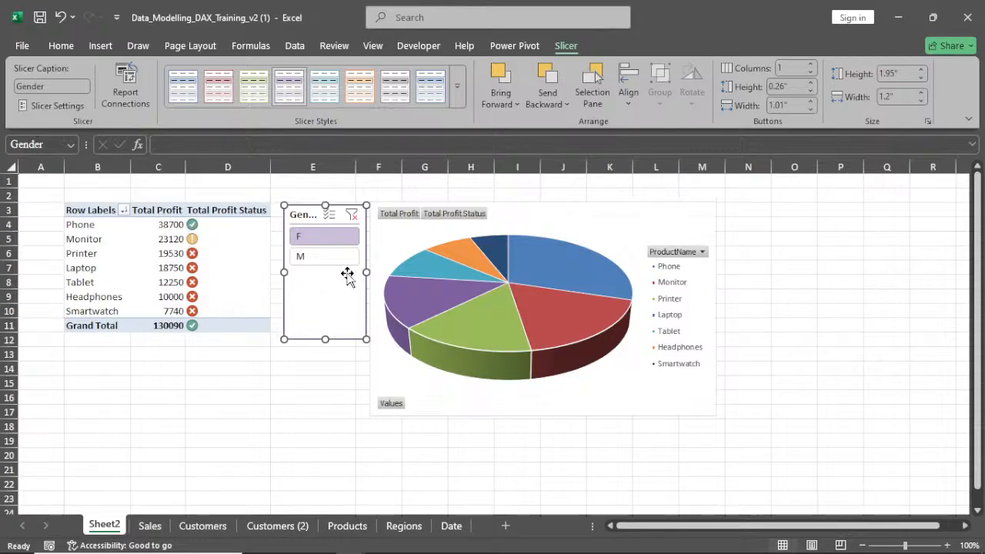
click(322, 258)
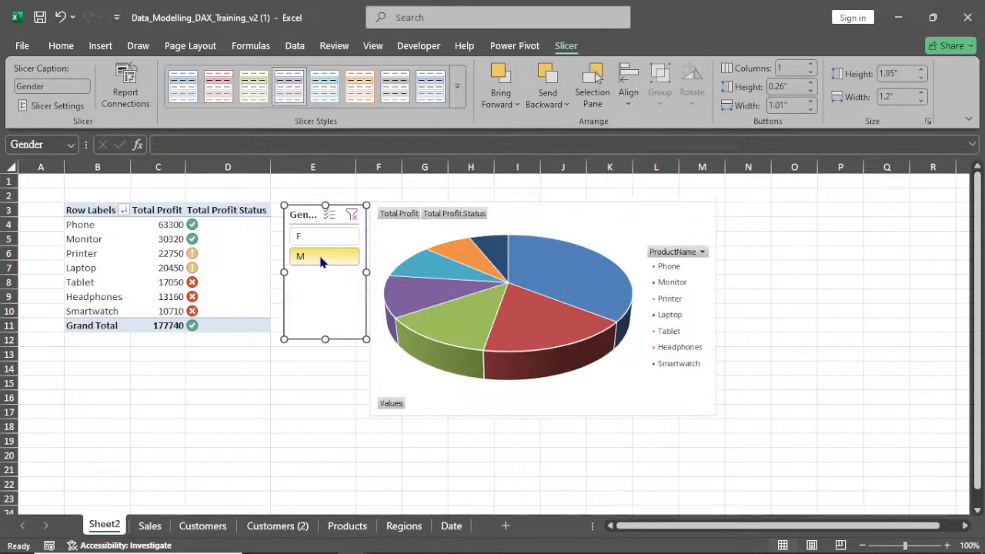
click(352, 216)
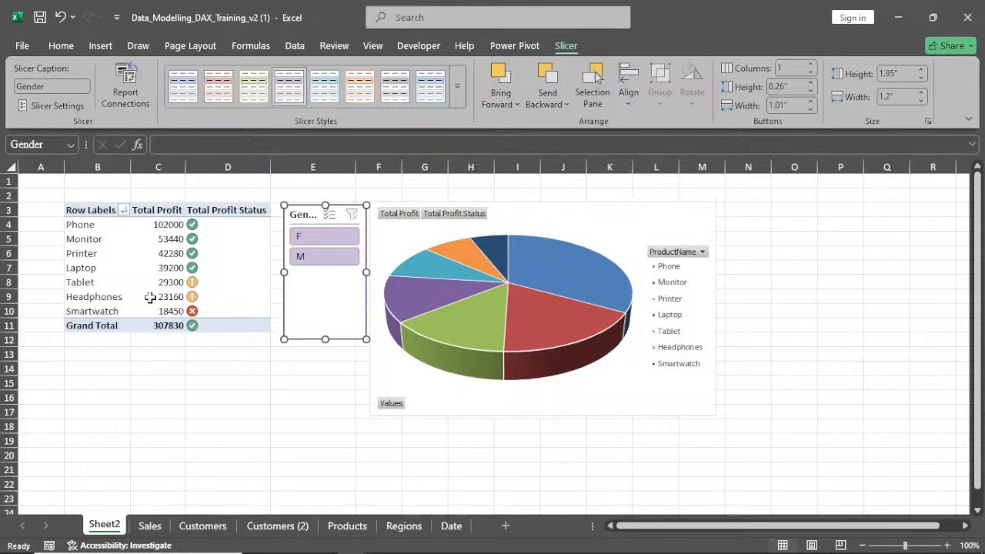
Insert a Category slicer from the Products table for the PivotTable, shorten it, and move it below the Gender slicer
click(171, 284)
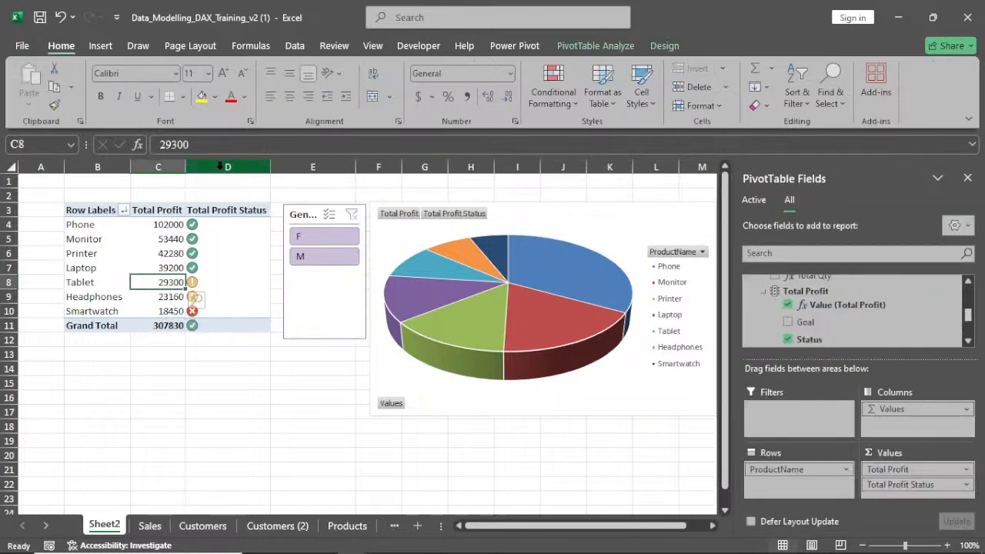
click(595, 46)
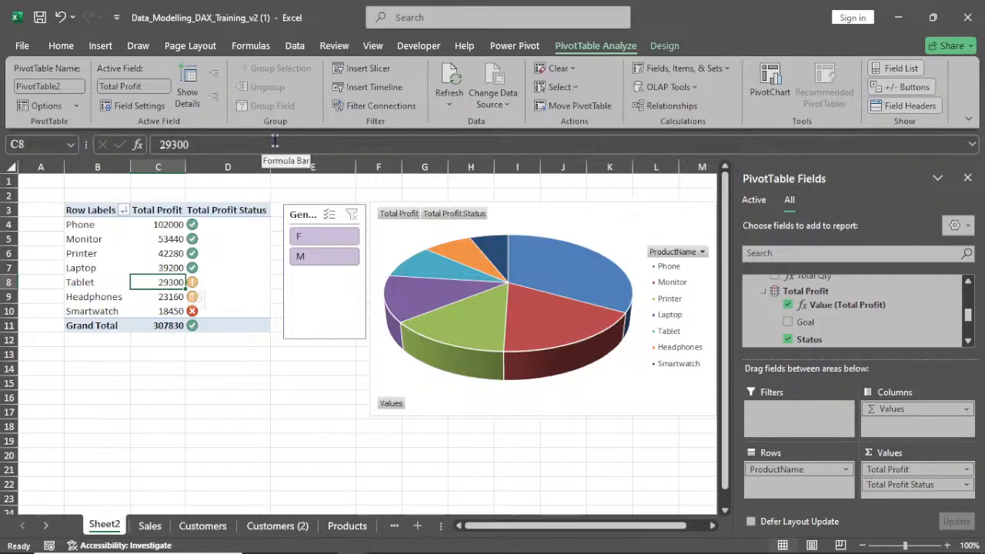
click(362, 71)
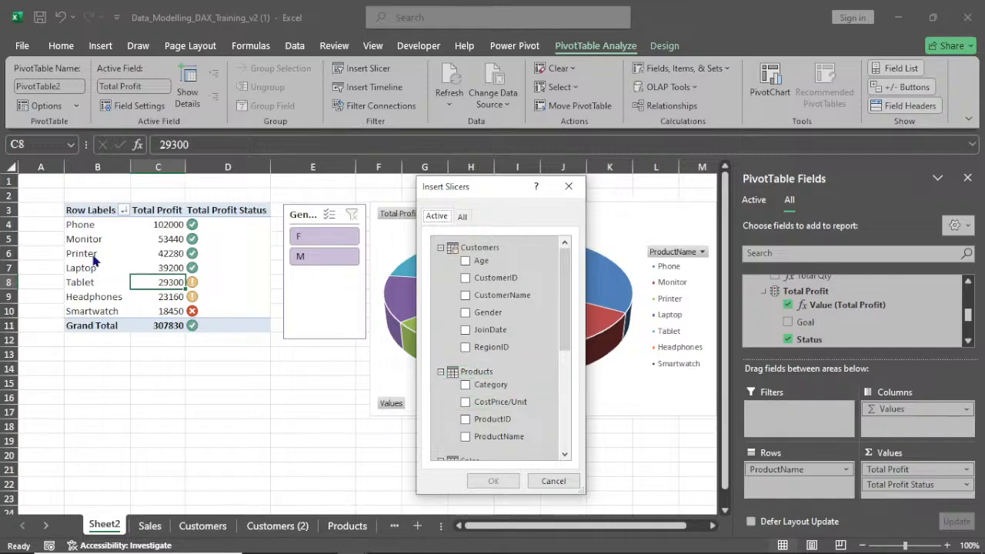
scroll(523, 396, down, 2)
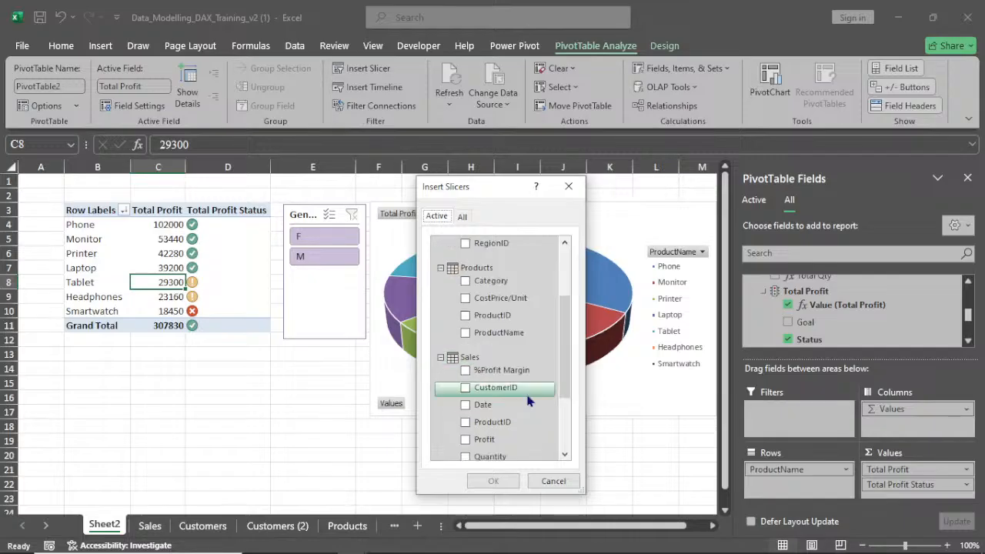
scroll(530, 400, down, 2)
scroll(529, 402, down, 1)
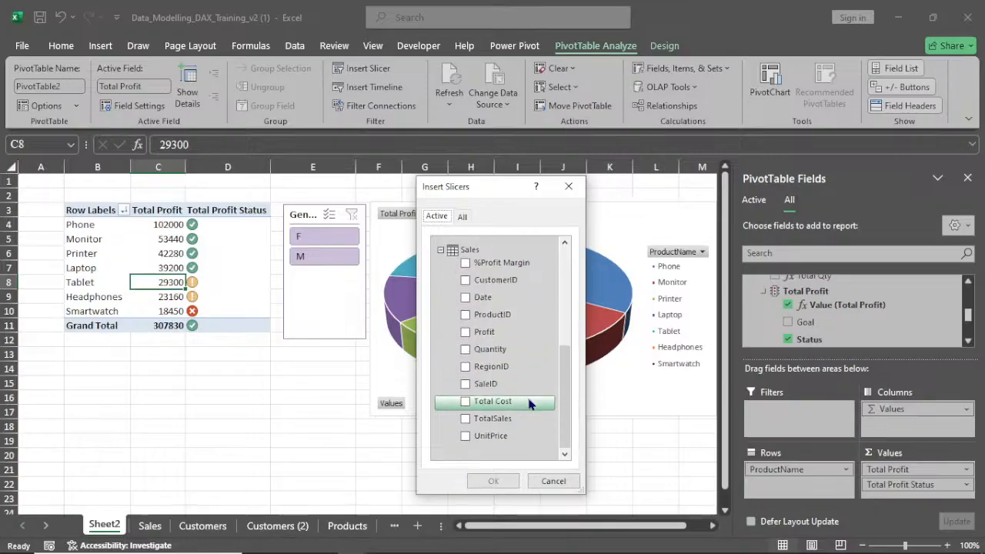
scroll(529, 402, up, 5)
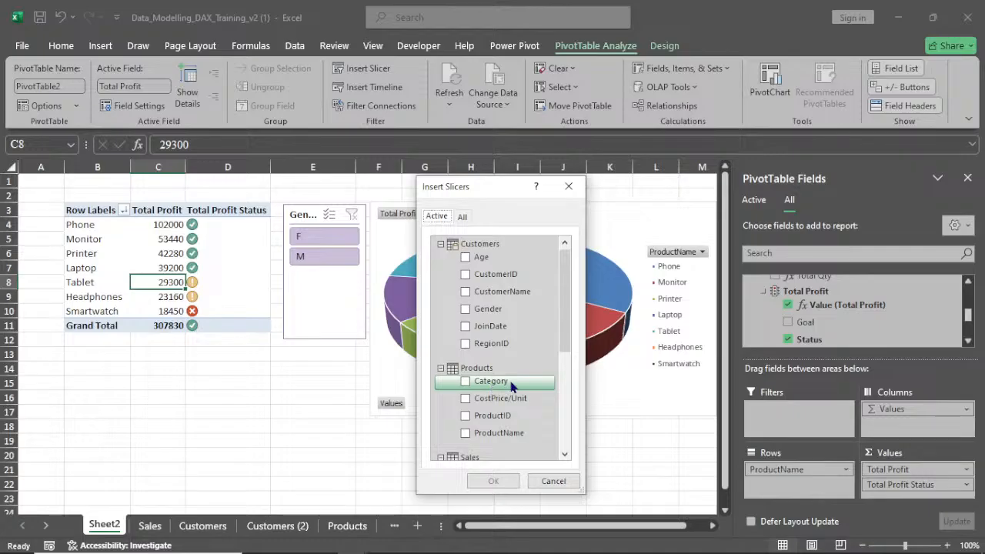
click(464, 382)
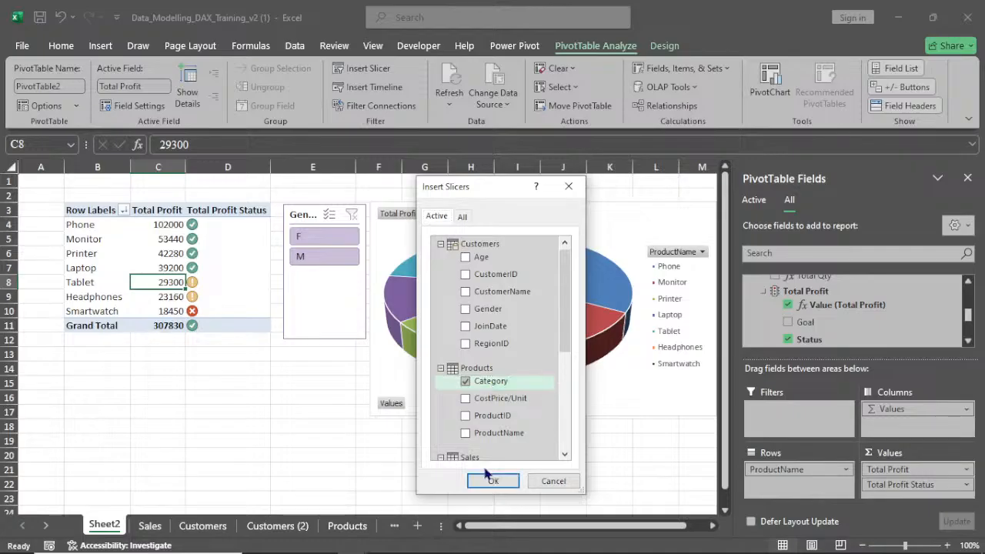
click(493, 478)
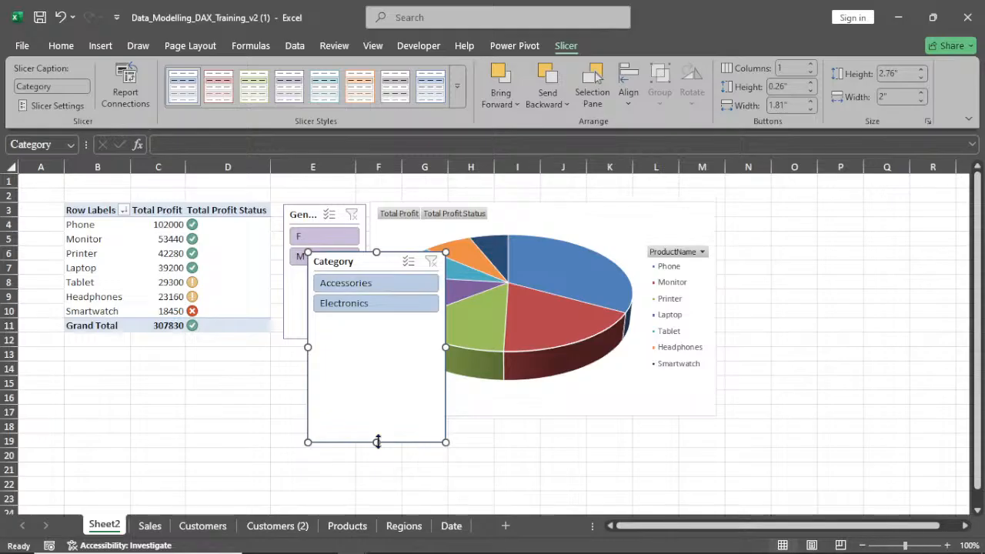
drag(376, 442, 380, 347)
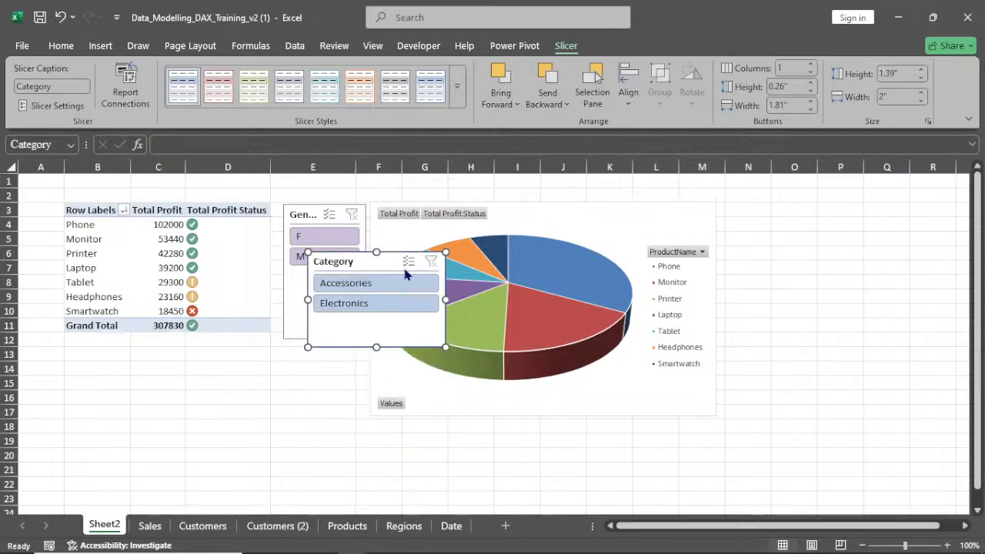
drag(371, 262, 321, 373)
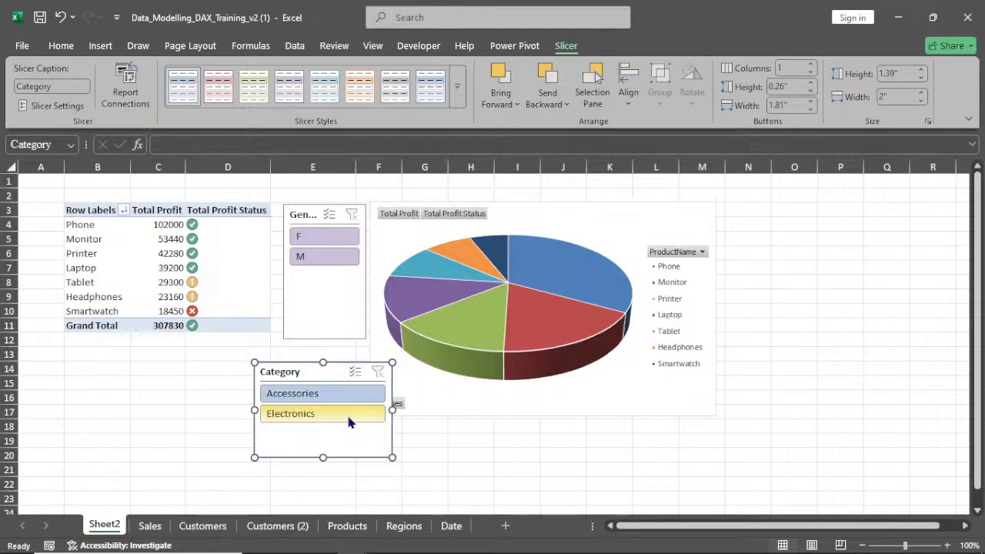
Filter the report by Accessories, then Electronics, then Accessories with the Category slicer
click(320, 393)
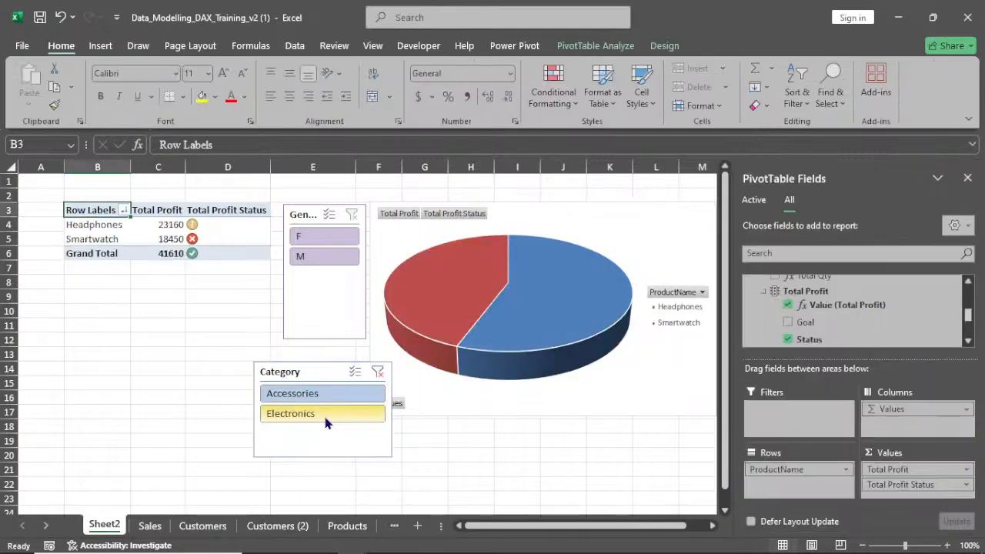
click(324, 416)
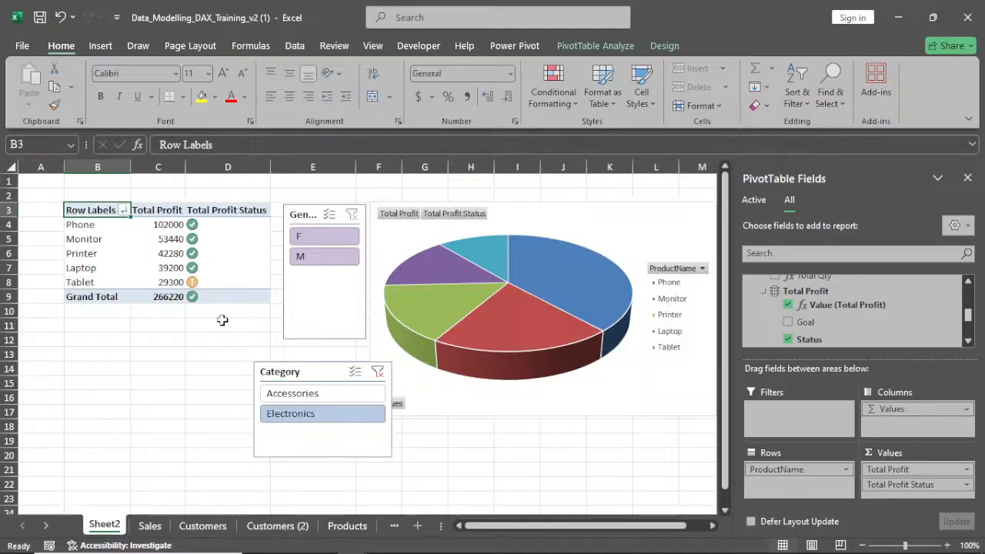
click(315, 394)
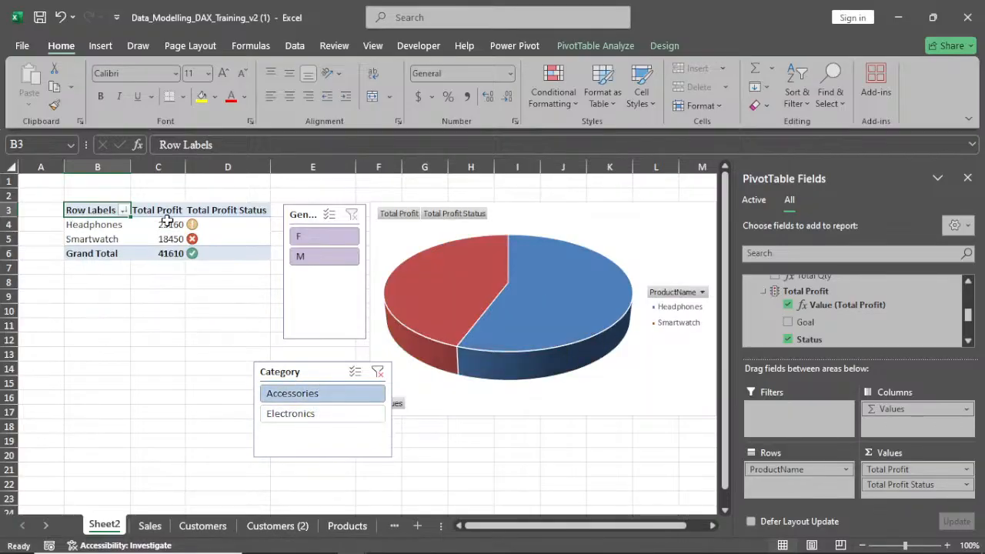
mouse_move(168, 224)
Narrow the Category slicer and align it directly under the Gender slicer
drag(390, 435, 346, 418)
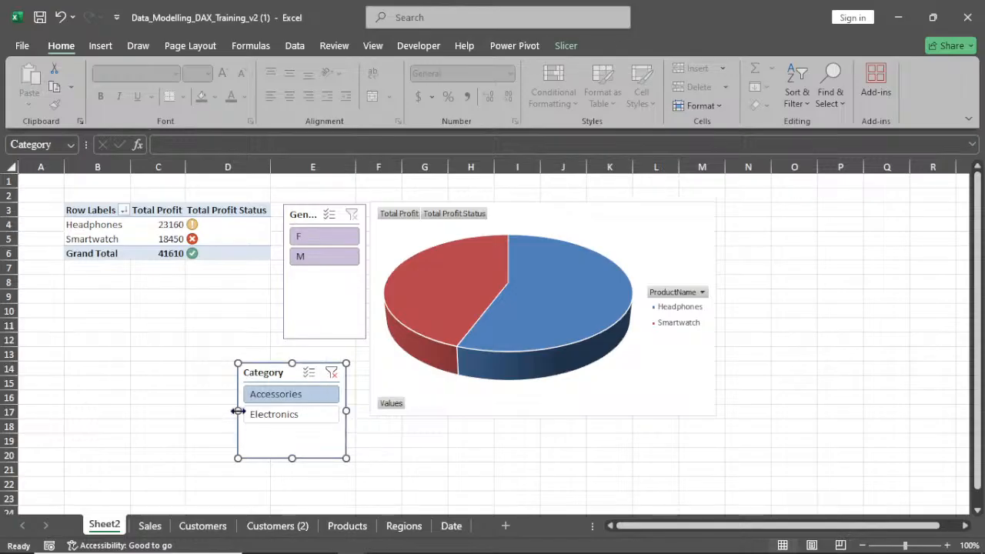
drag(237, 411, 261, 417)
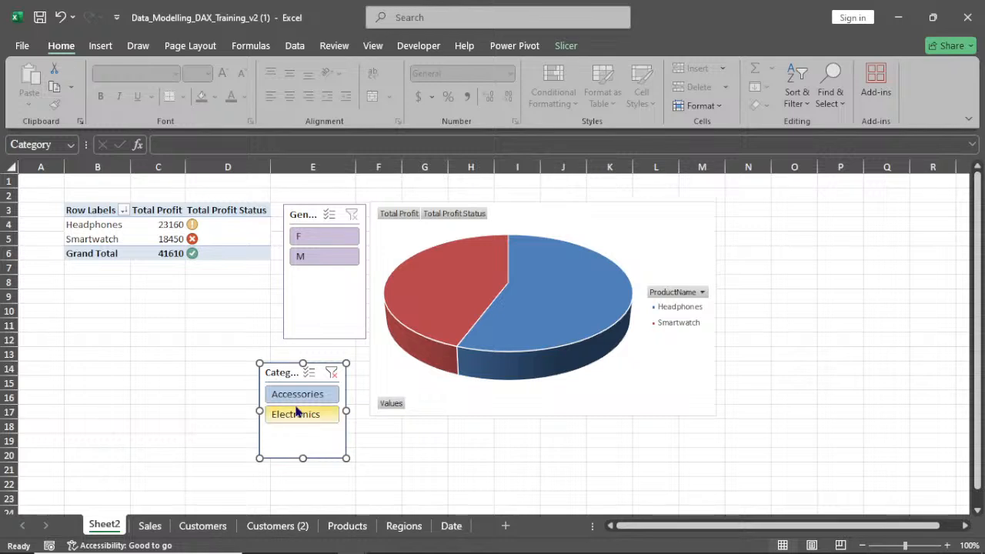
drag(320, 372, 340, 357)
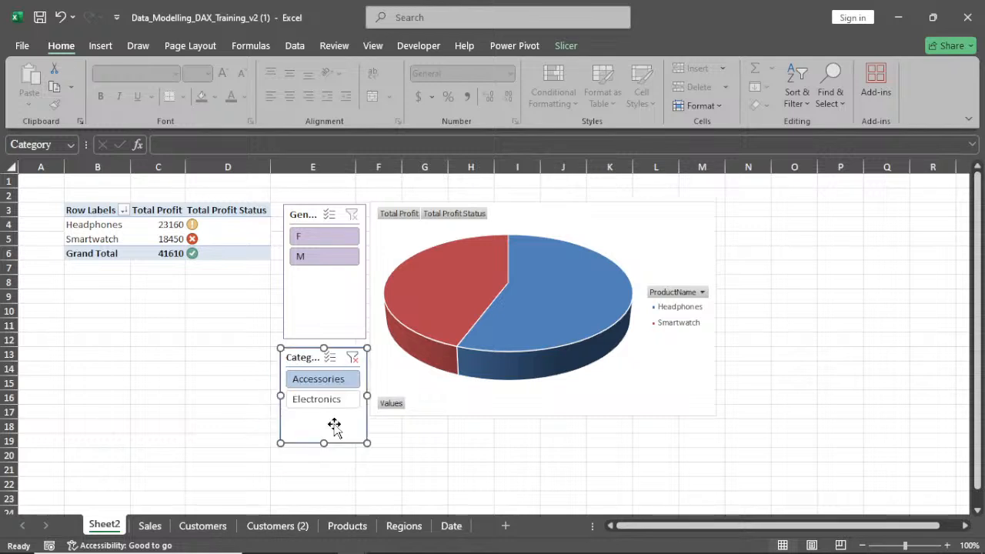
drag(324, 443, 336, 415)
click(425, 485)
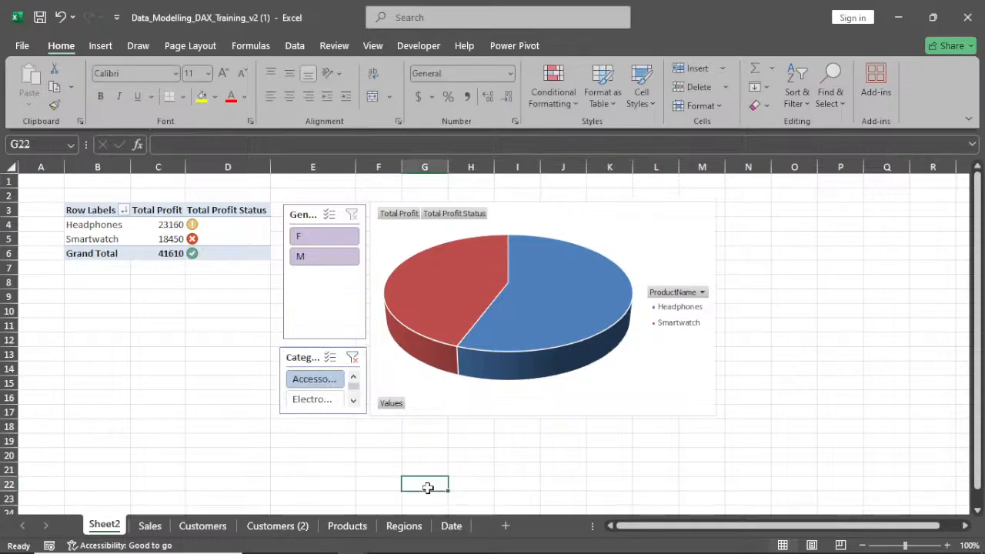
Undo the Accessories category filter
click(154, 368)
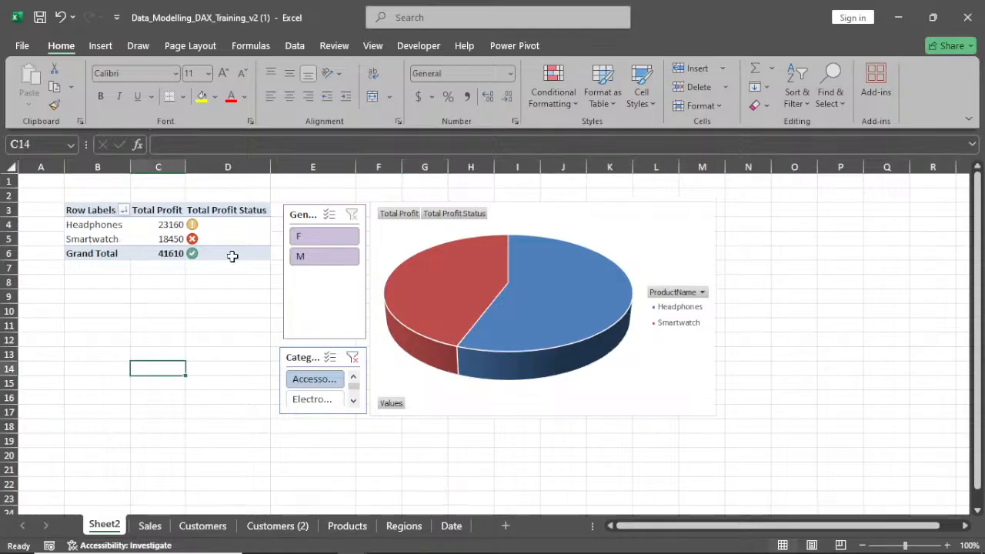
key(ctrl+z)
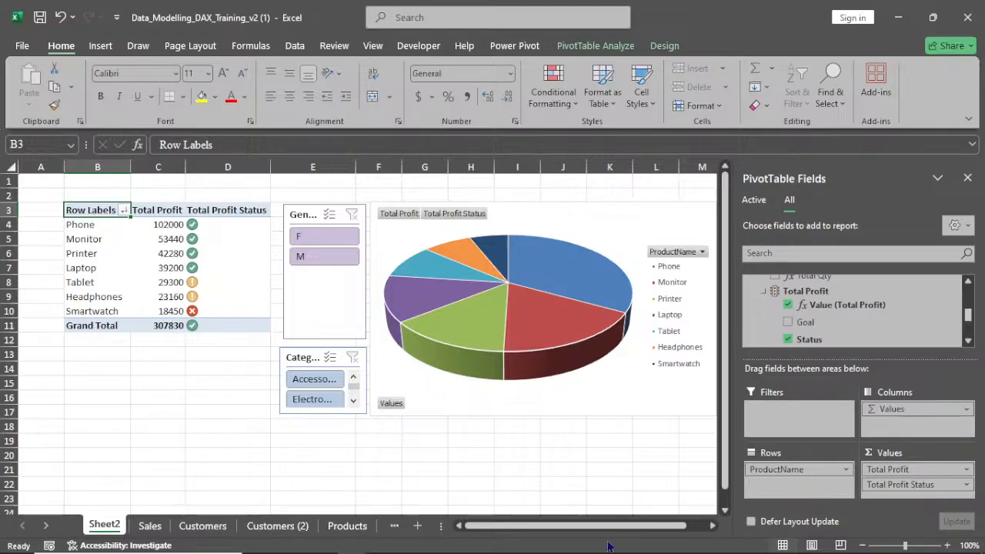
Switch to the Power Pivot for Excel window
mouse_move(352, 543)
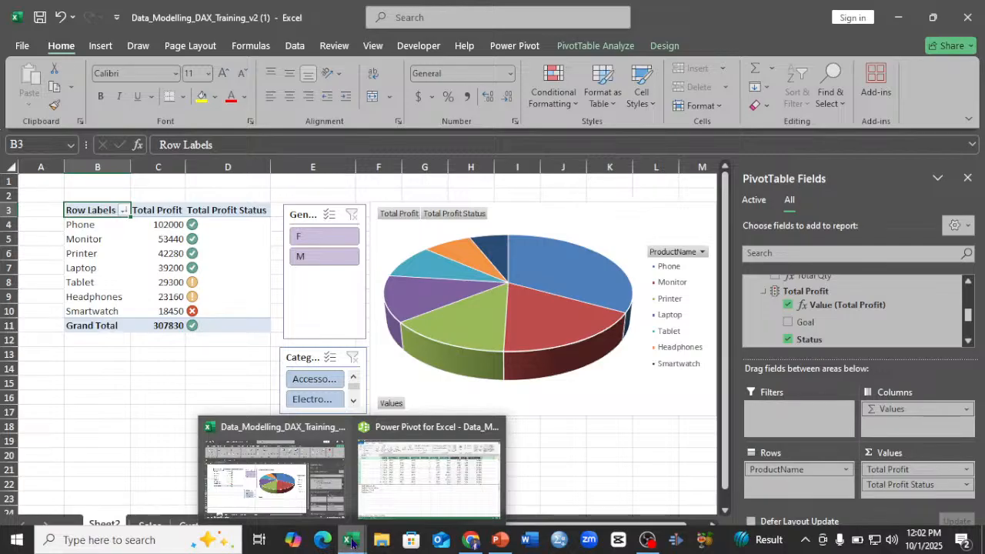
click(396, 511)
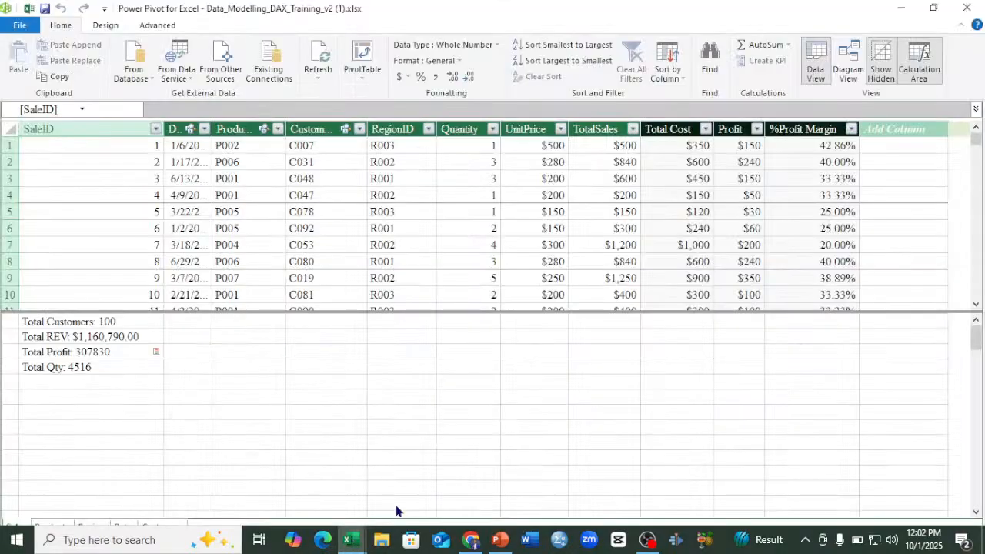
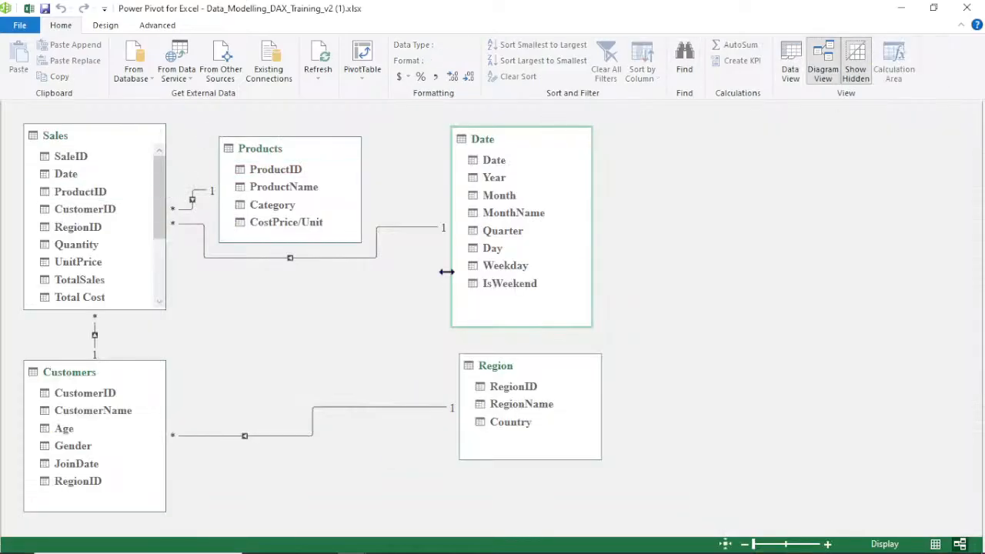
Open the Sales table's data view and begin a new measure in an empty calculation area cell with DIVIDE
click(789, 70)
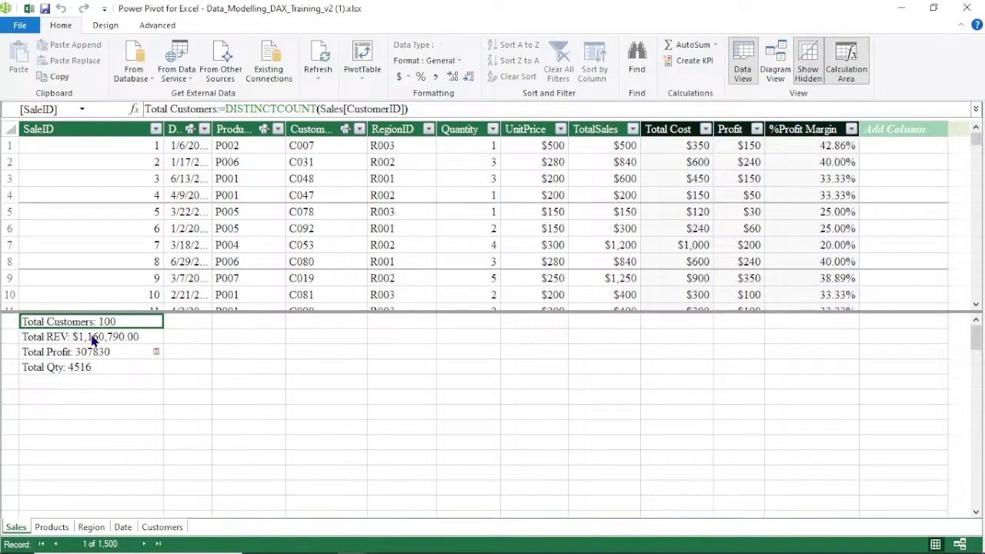
click(62, 381)
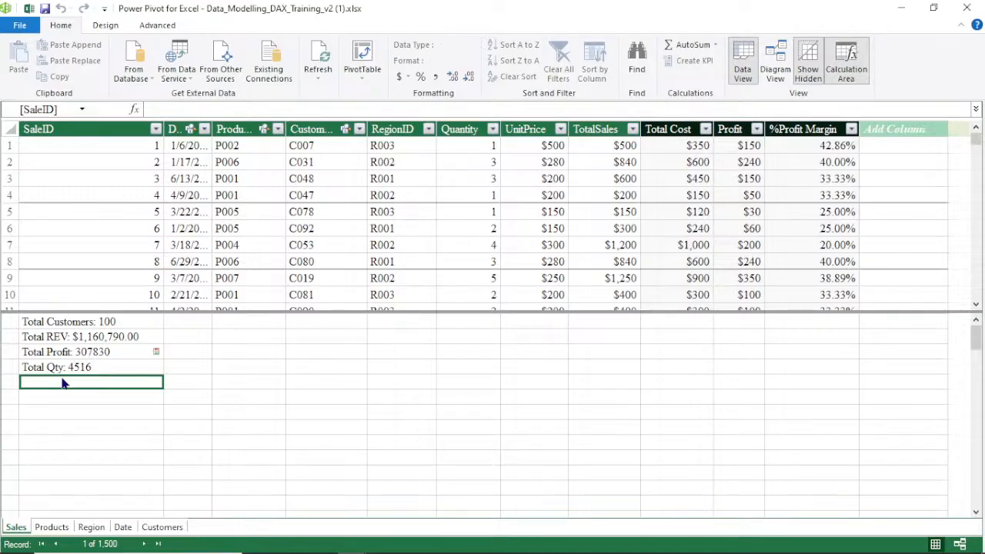
text(=)
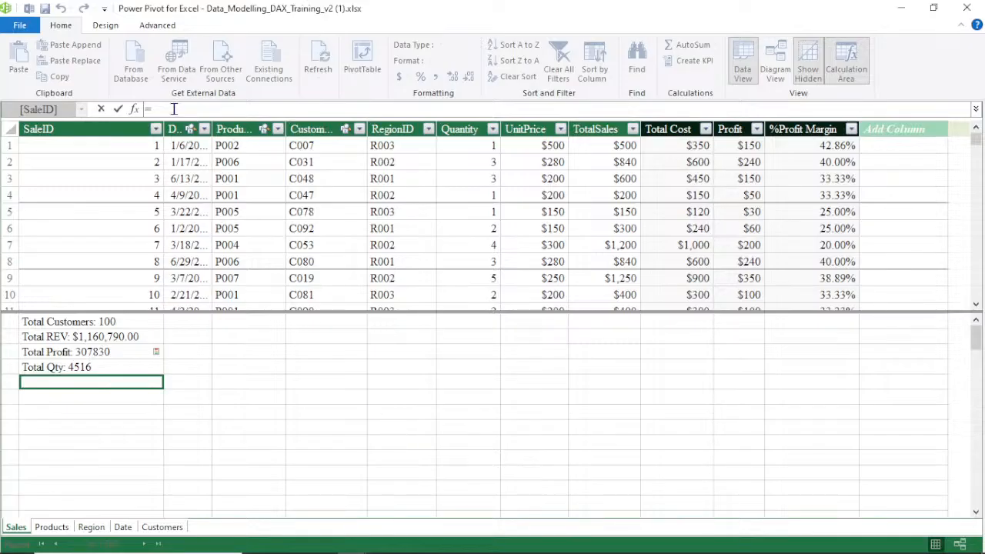
text(di)
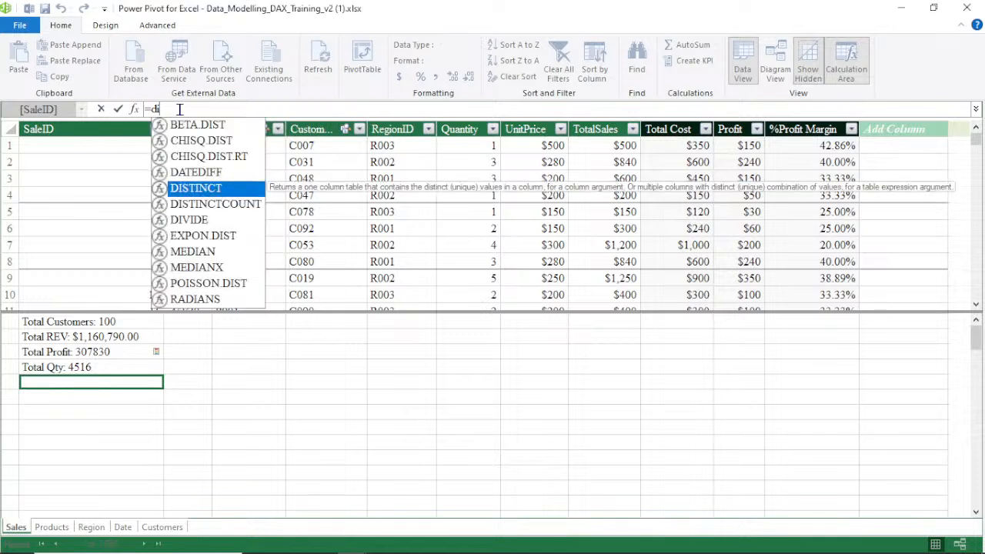
double_click(197, 220)
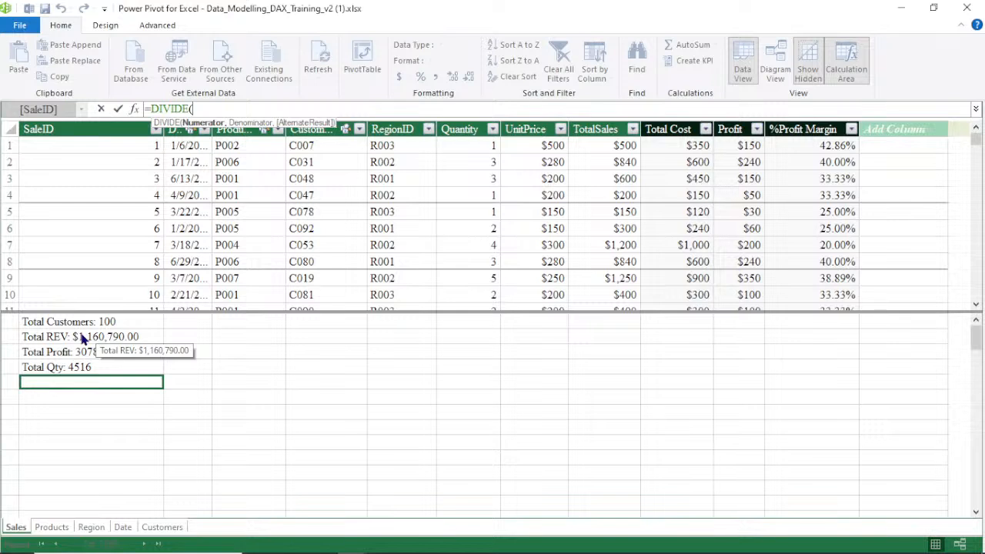
key(Return)
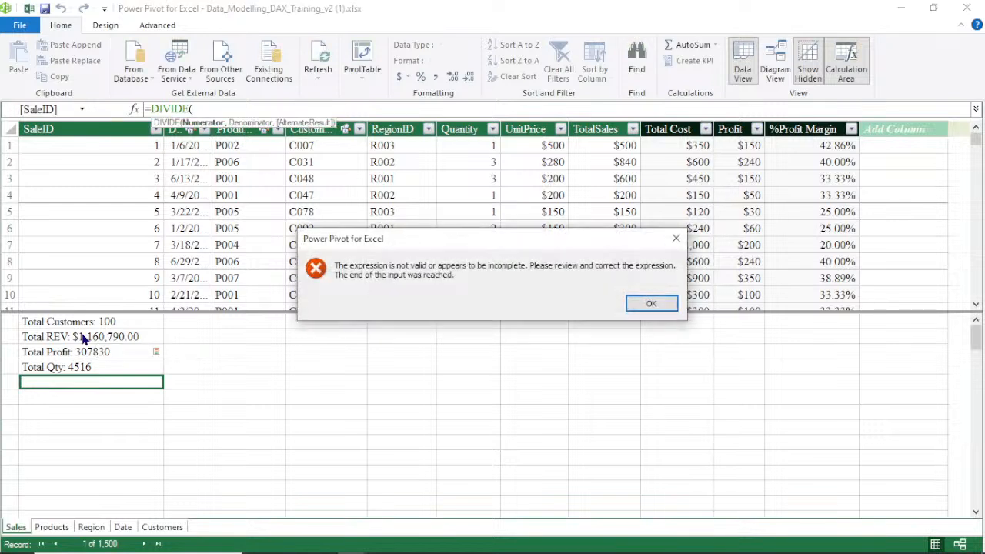
click(675, 238)
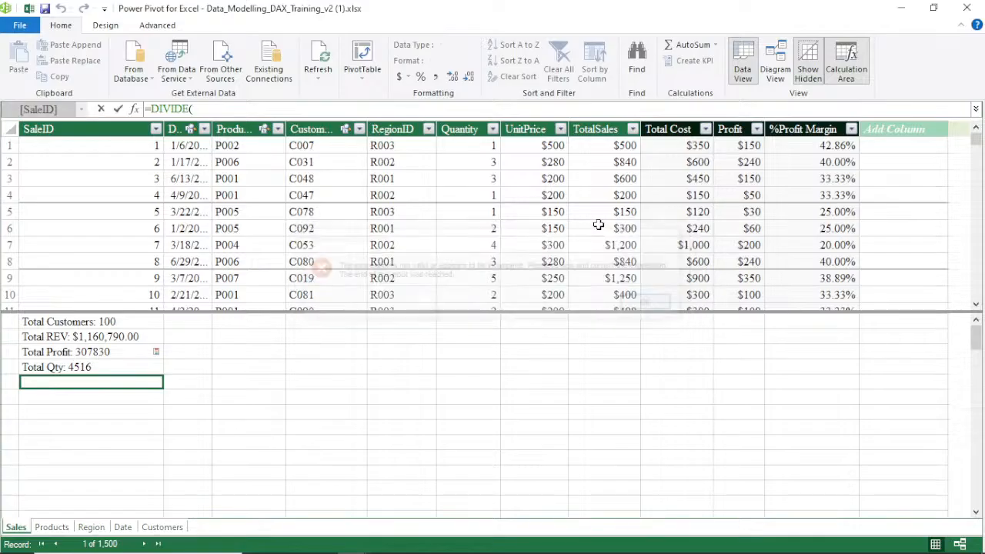
Complete the measure as DIVIDE([Total REV],[Total Customers],0)
click(89, 339)
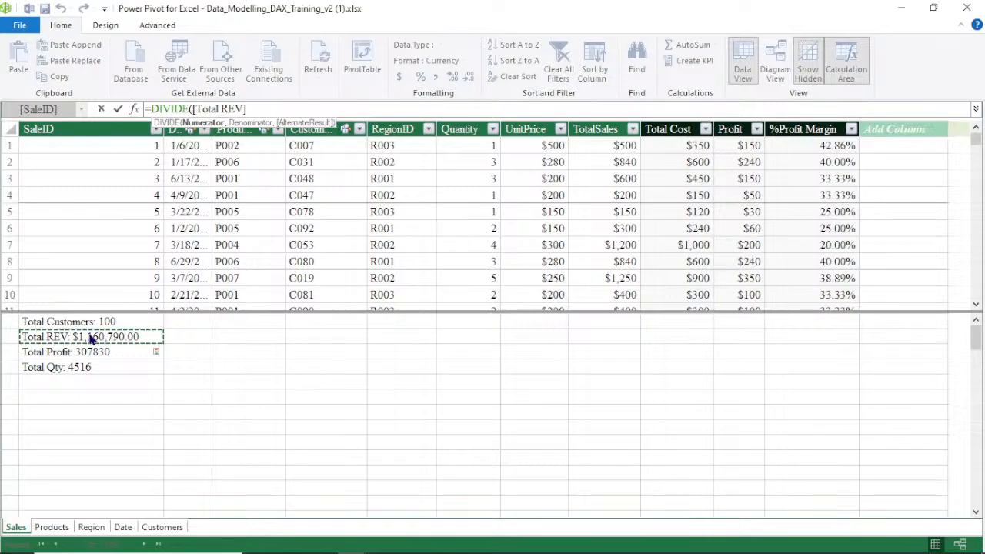
text(,)
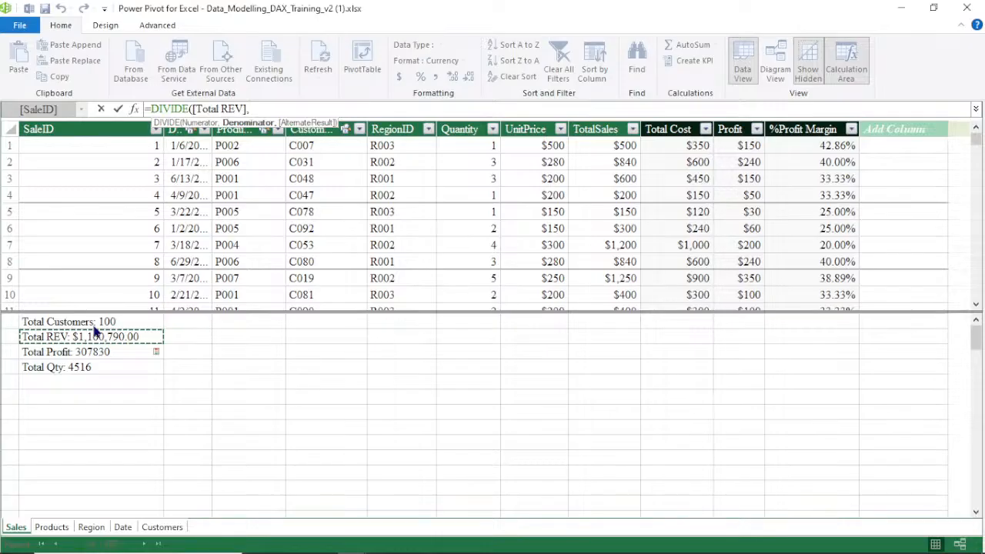
click(97, 324)
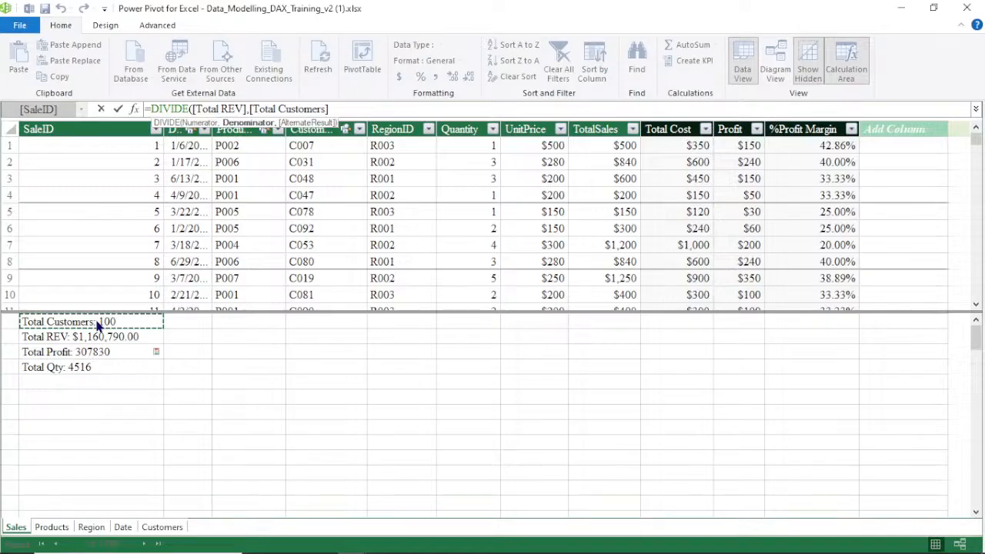
text(,)
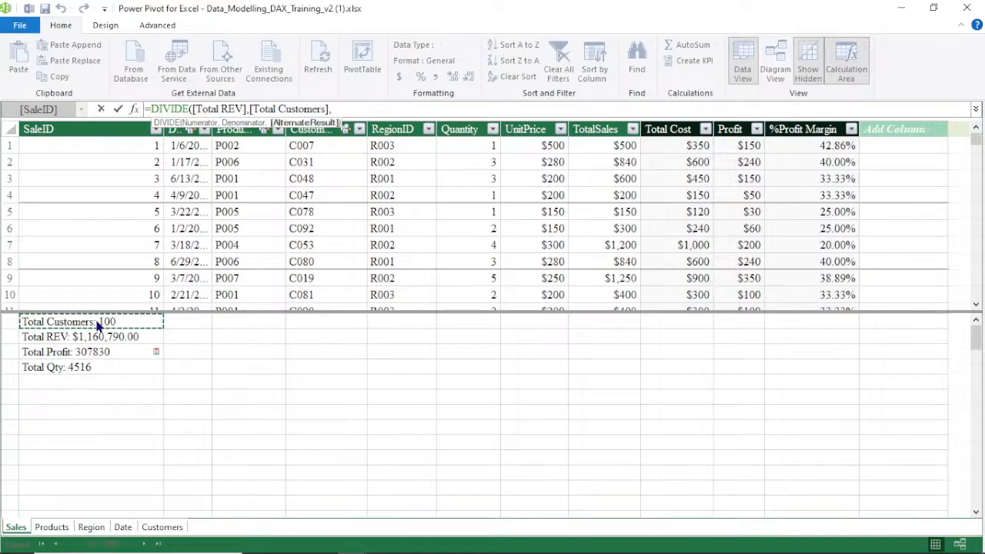
text(0)
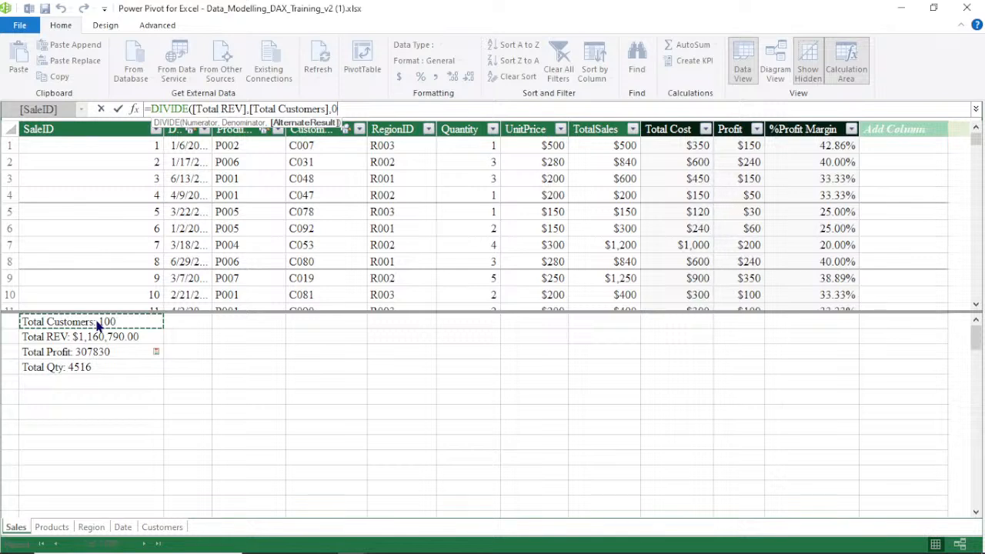
key(Return)
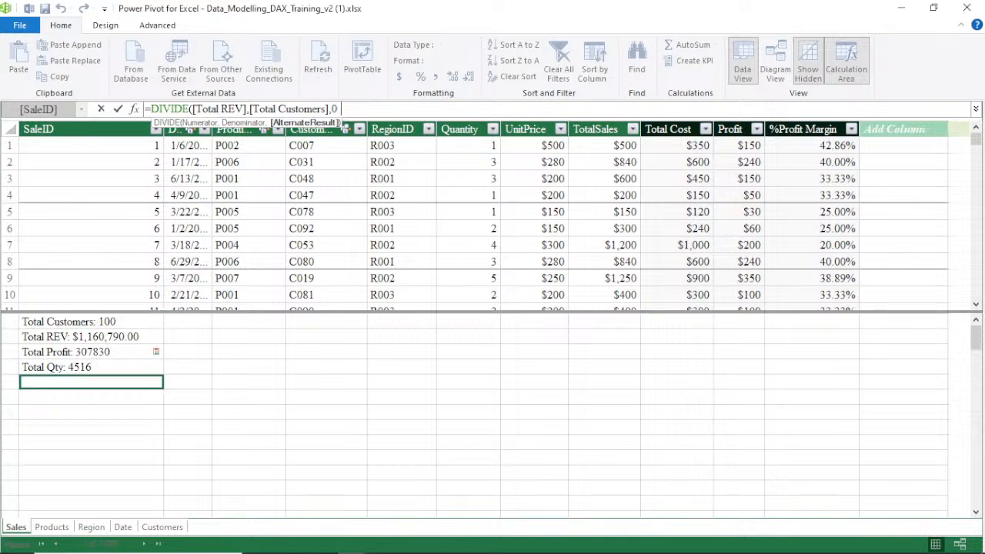
text())
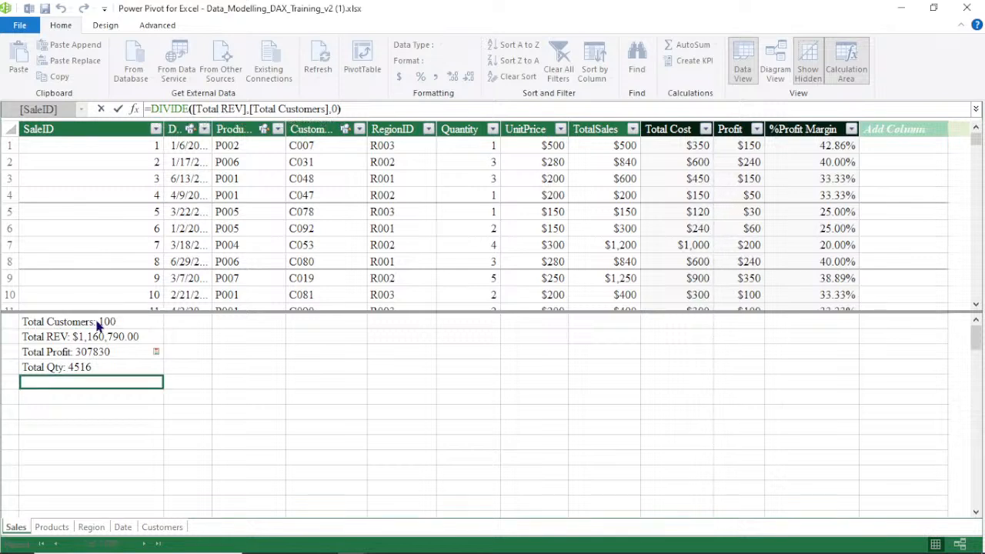
key(Return)
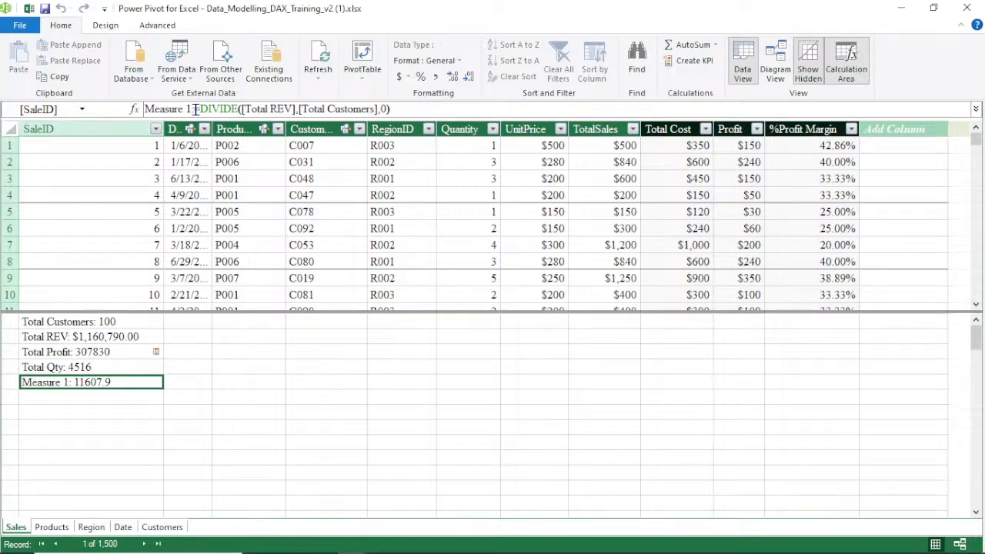
Create a measure =AVERAGE(Sales[Quantity]) in the next calculation area cell and format it as a decimal number
click(71, 397)
text(=)
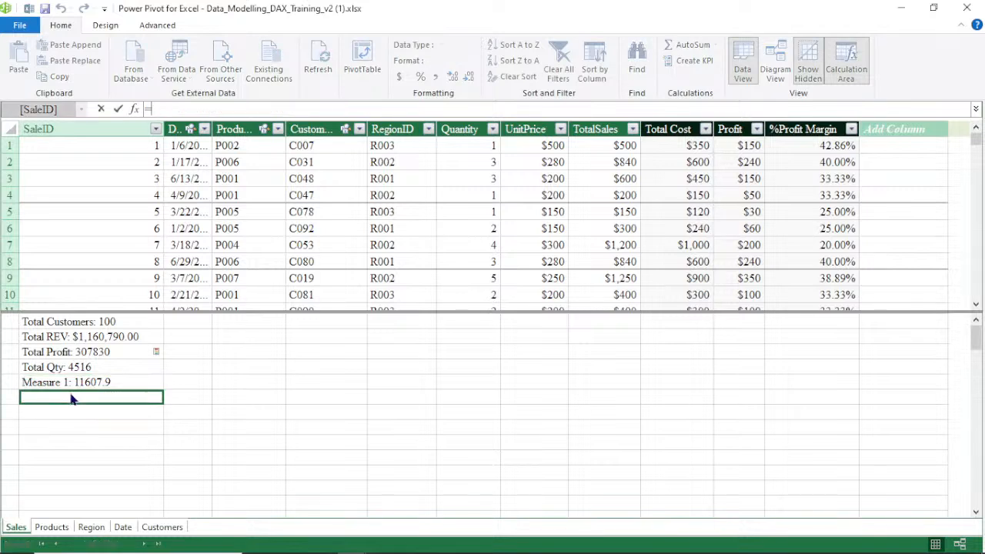
text(av)
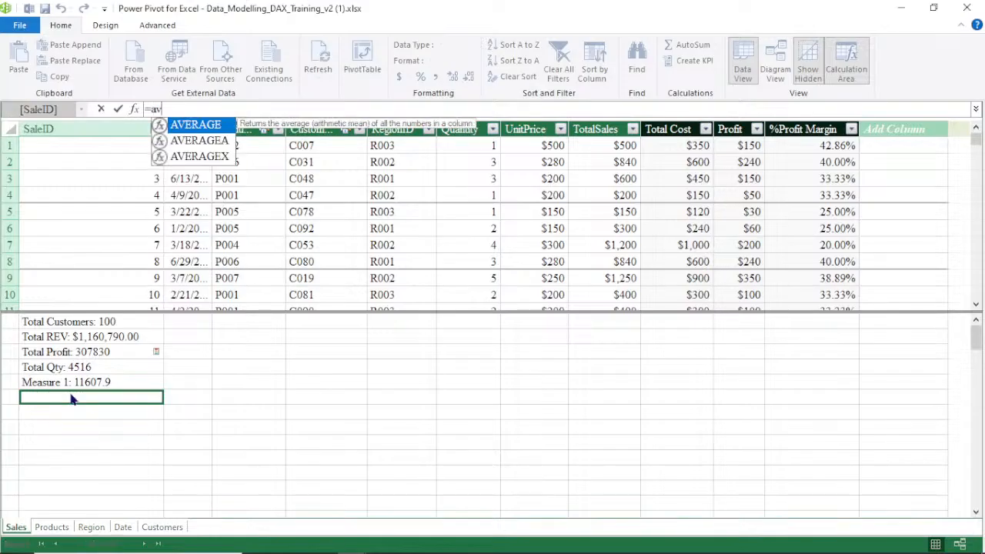
double_click(209, 128)
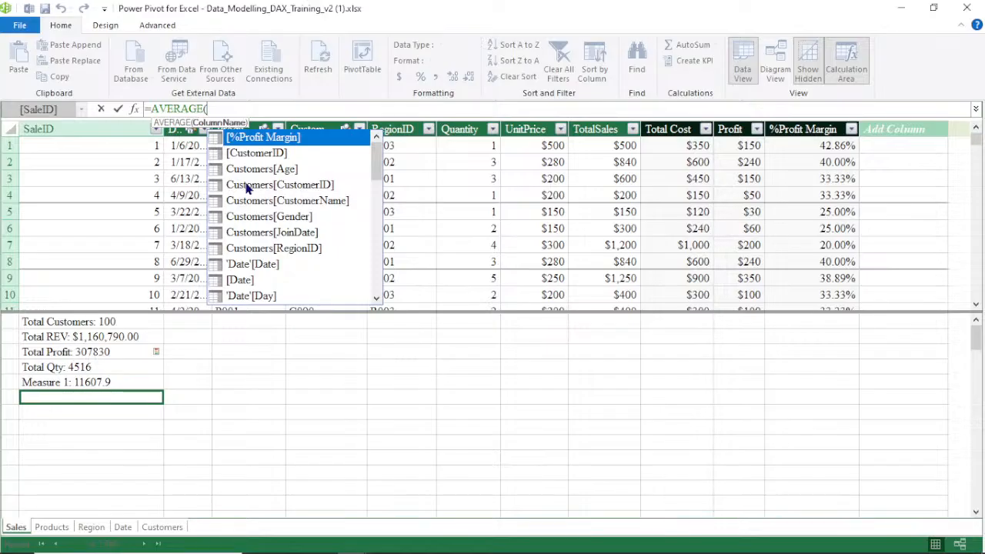
text(s)
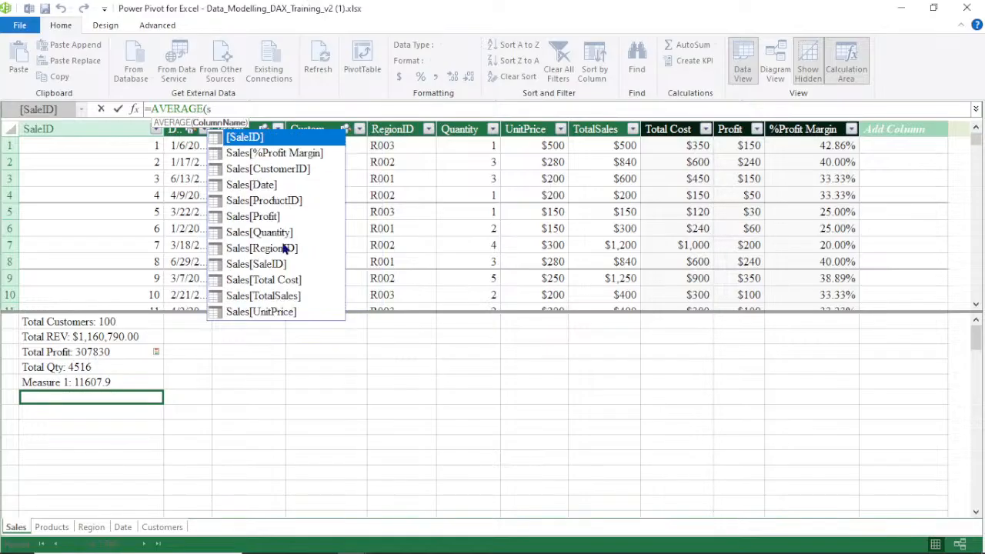
click(270, 231)
double_click(268, 230)
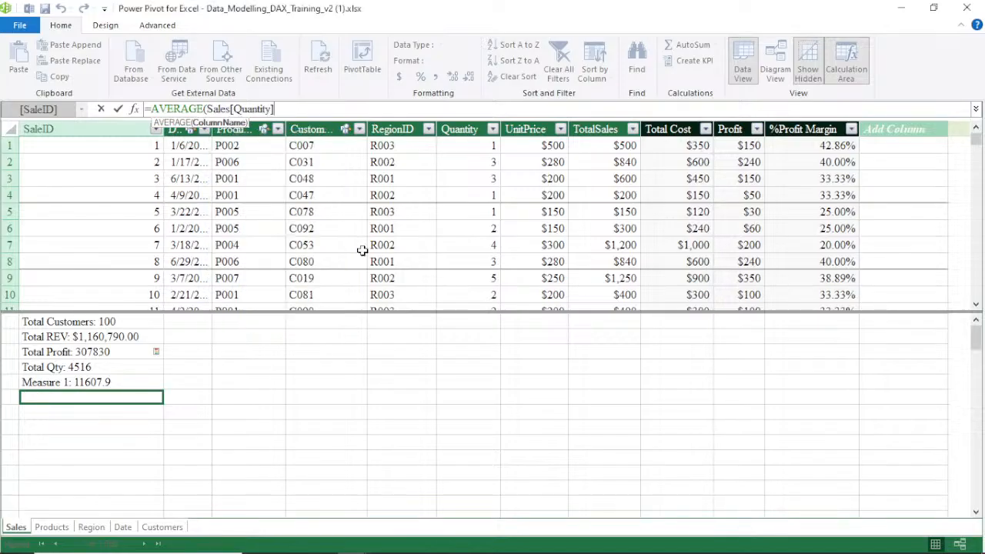
text())
key(Return)
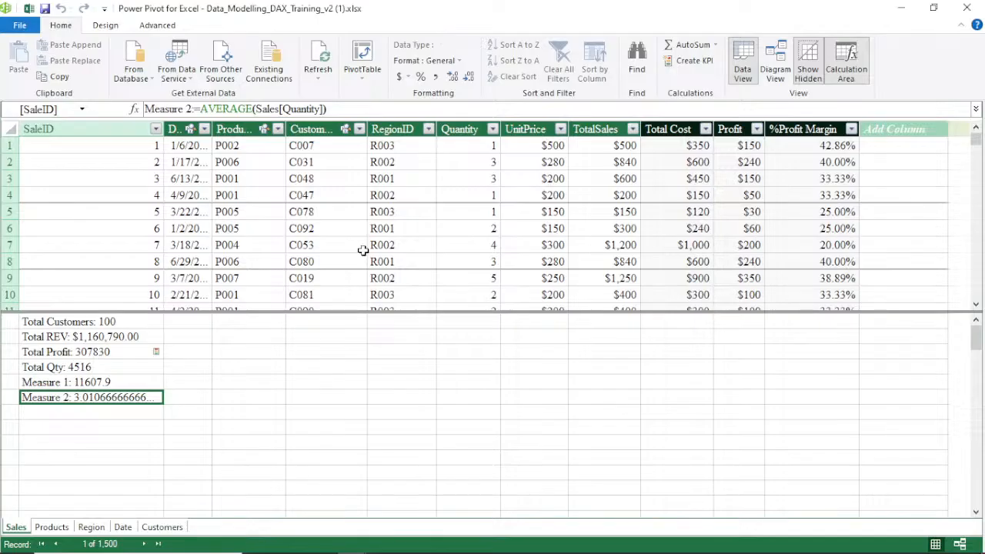
click(456, 80)
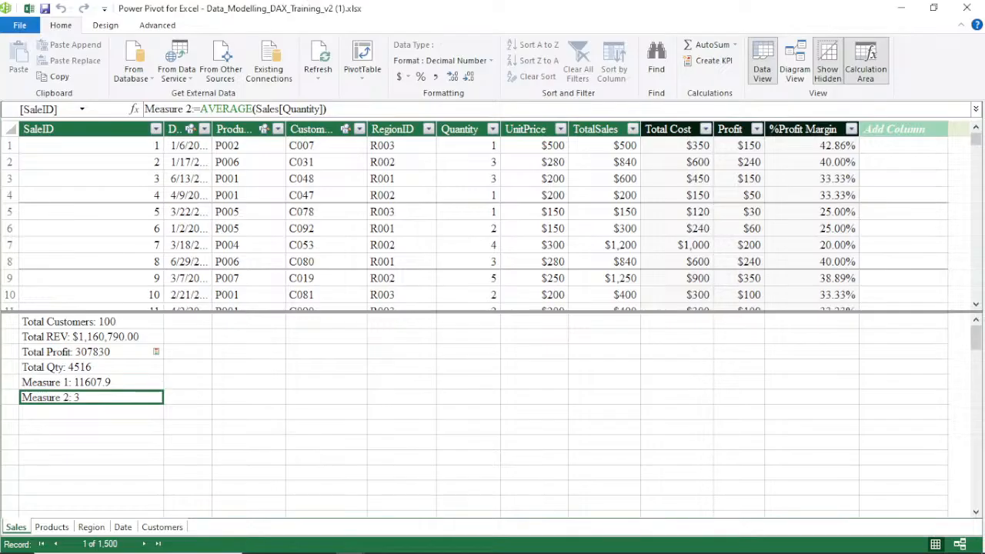
Start a CALCULATE measure on [Total REV] in the next empty calculation area cell
click(51, 414)
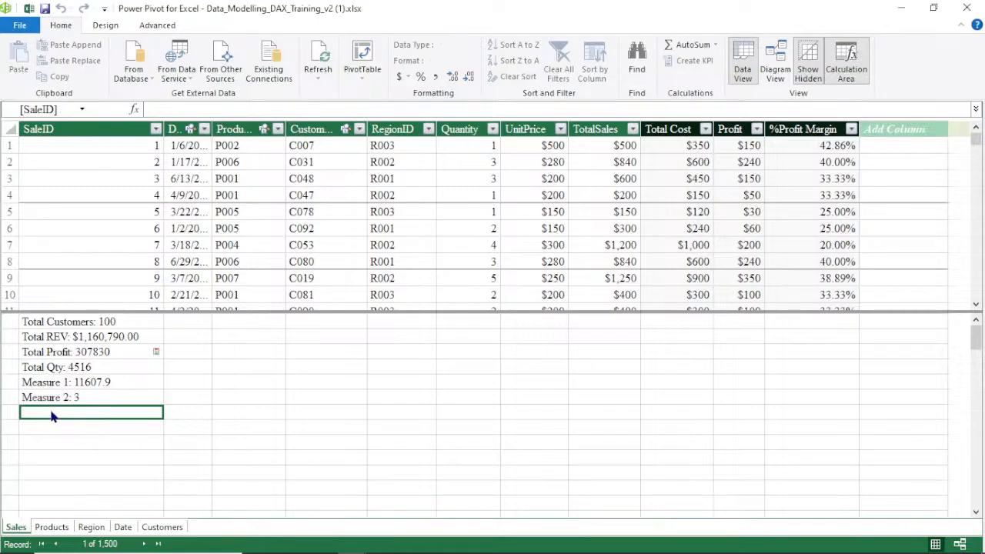
click(201, 110)
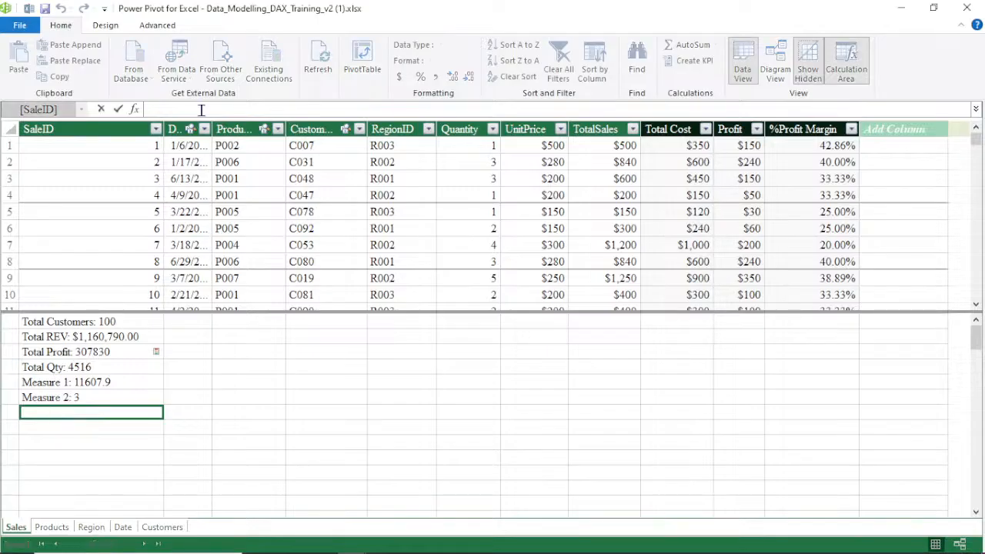
text(=ca)
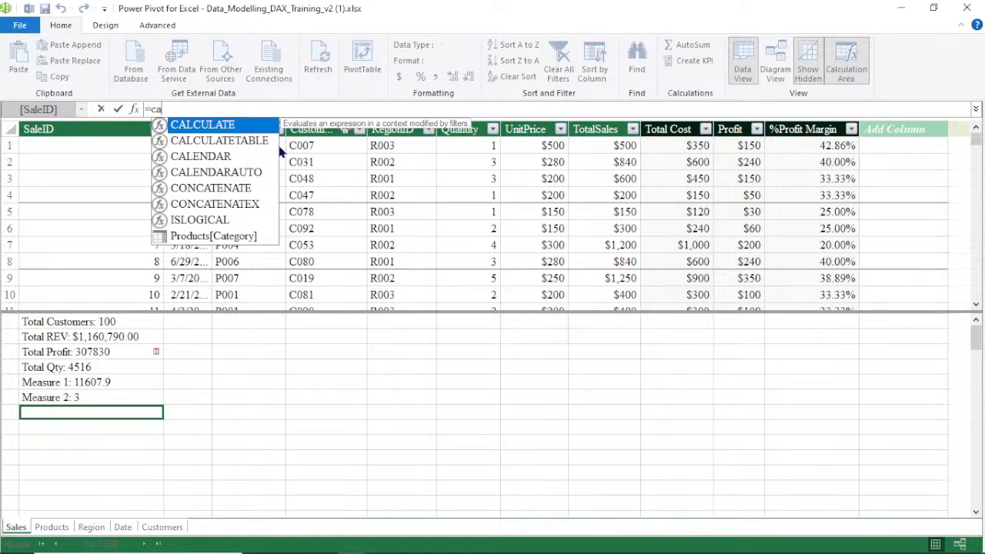
key(Tab)
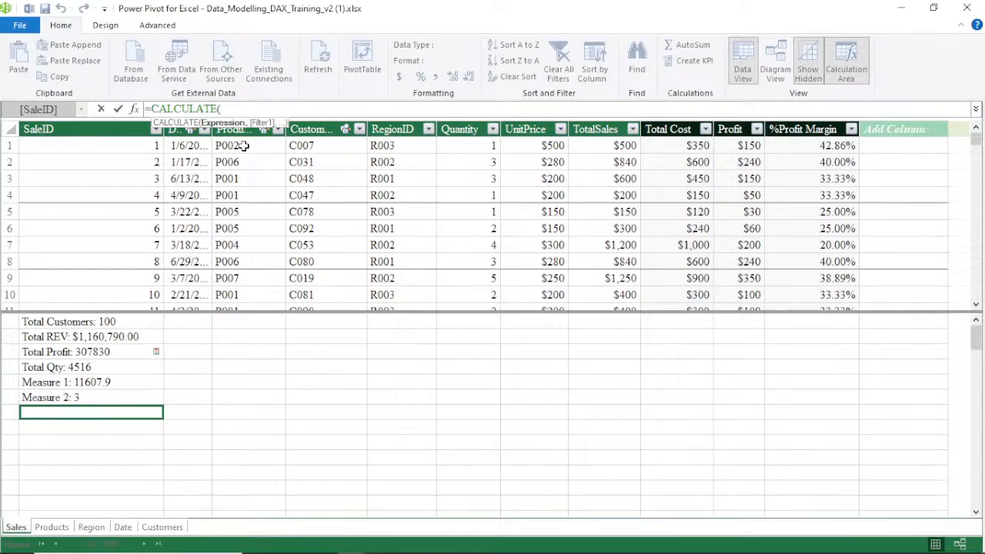
click(118, 339)
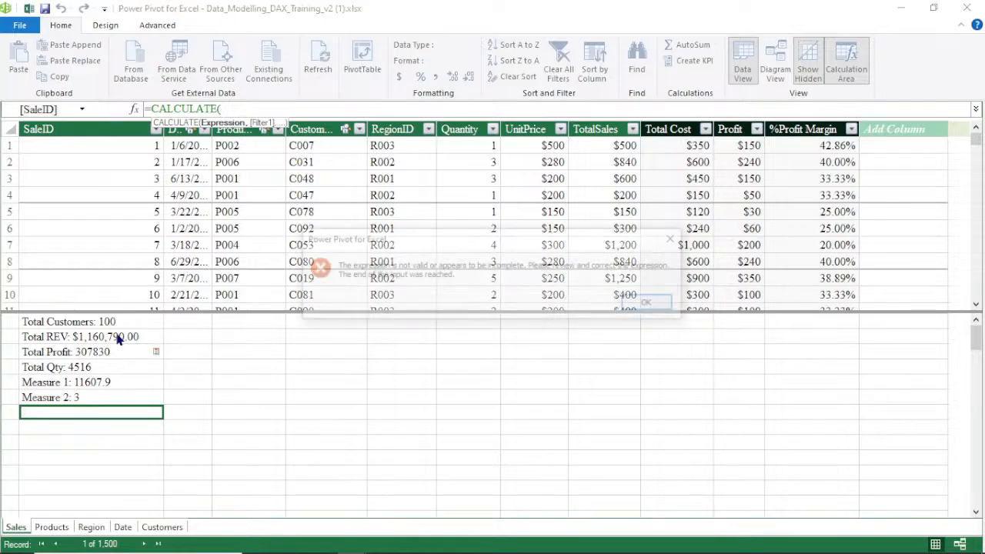
click(647, 303)
click(246, 112)
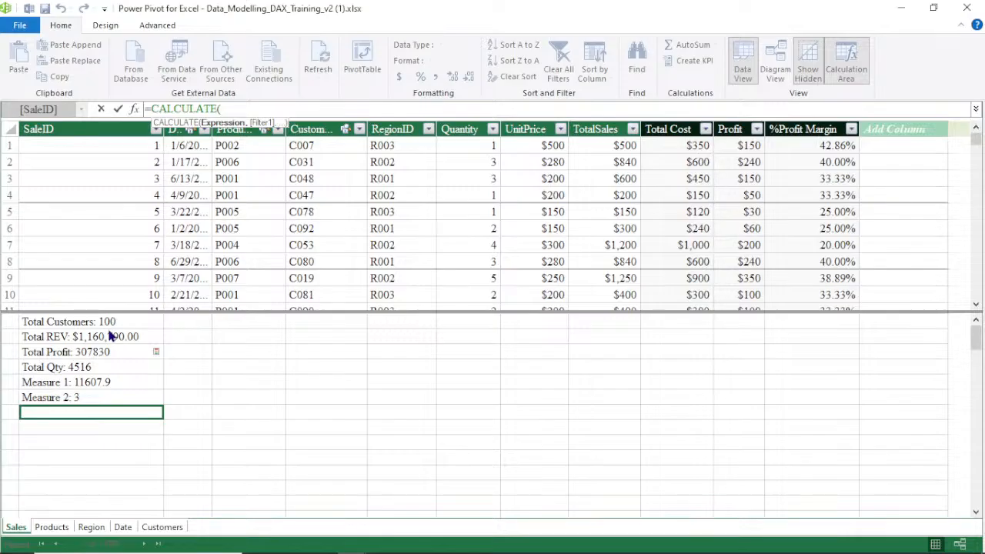
click(110, 336)
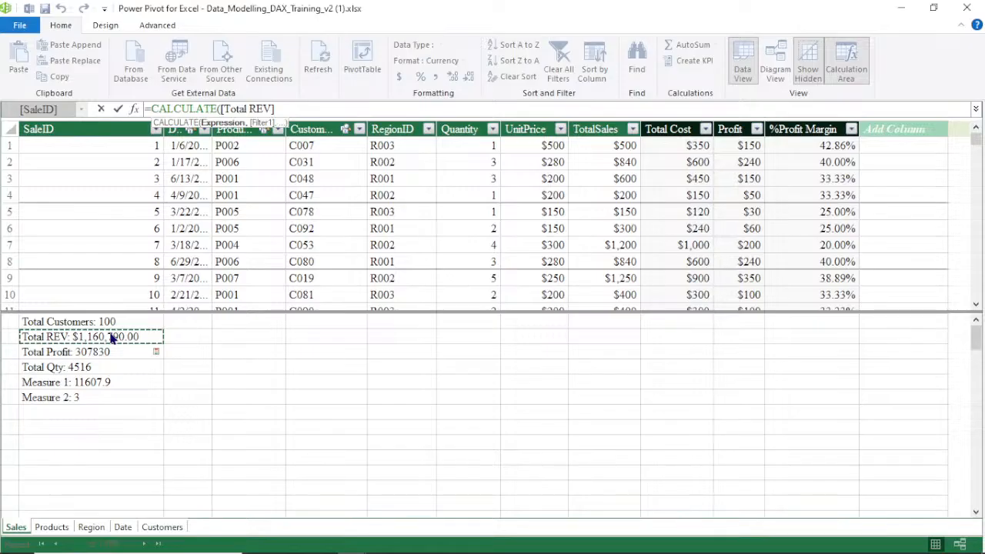
Complete the measure as CALCULATE([Total REV],Sales[RegionID]="R002")
text(,)
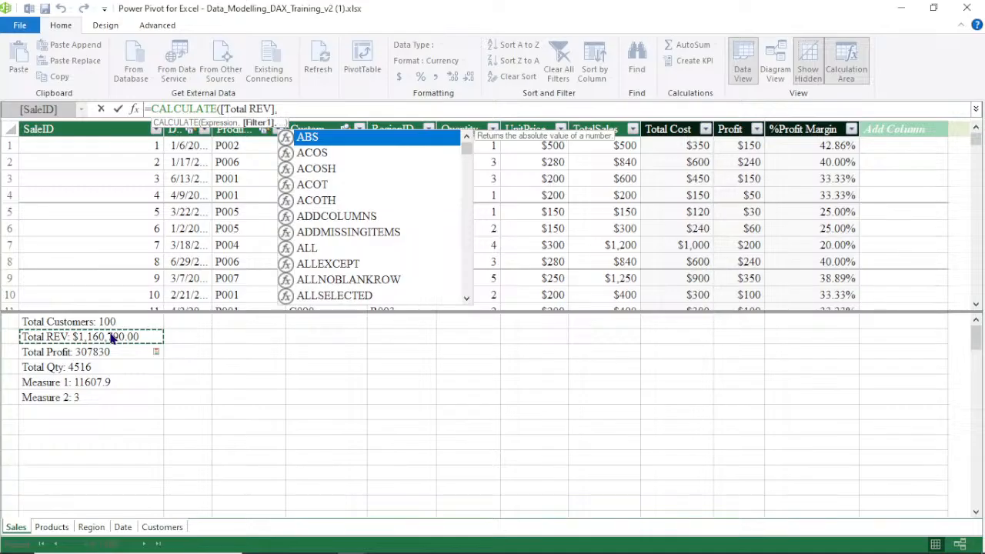
text(s)
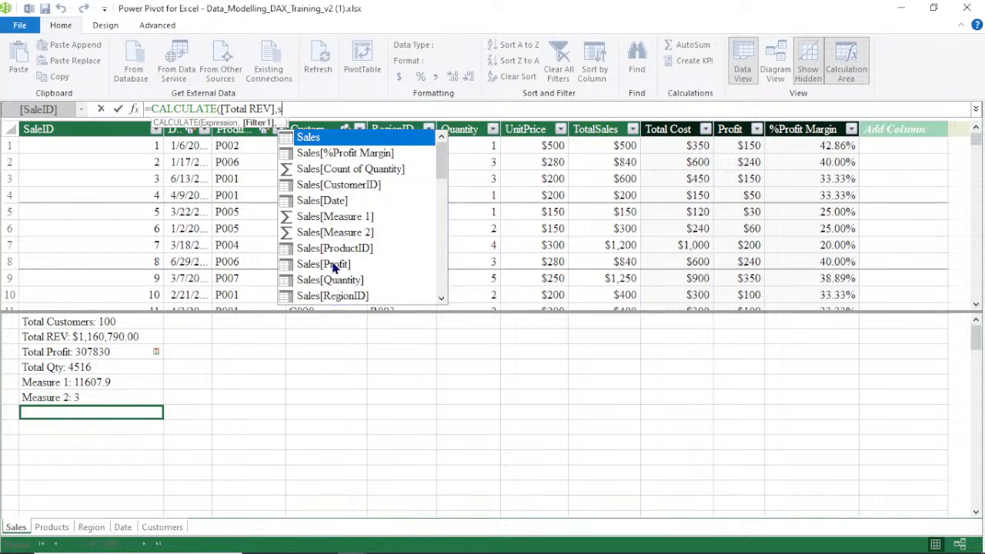
click(350, 297)
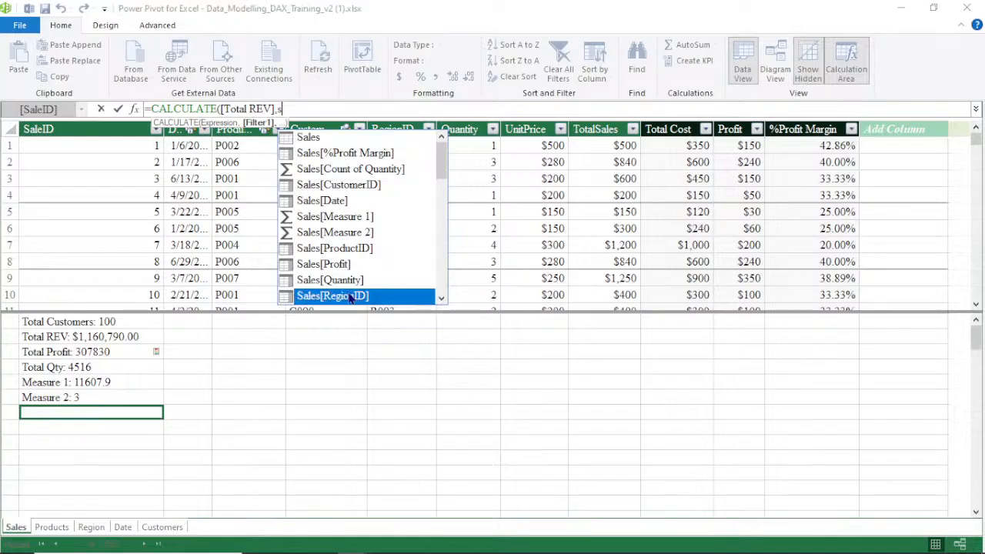
double_click(350, 297)
text(=)
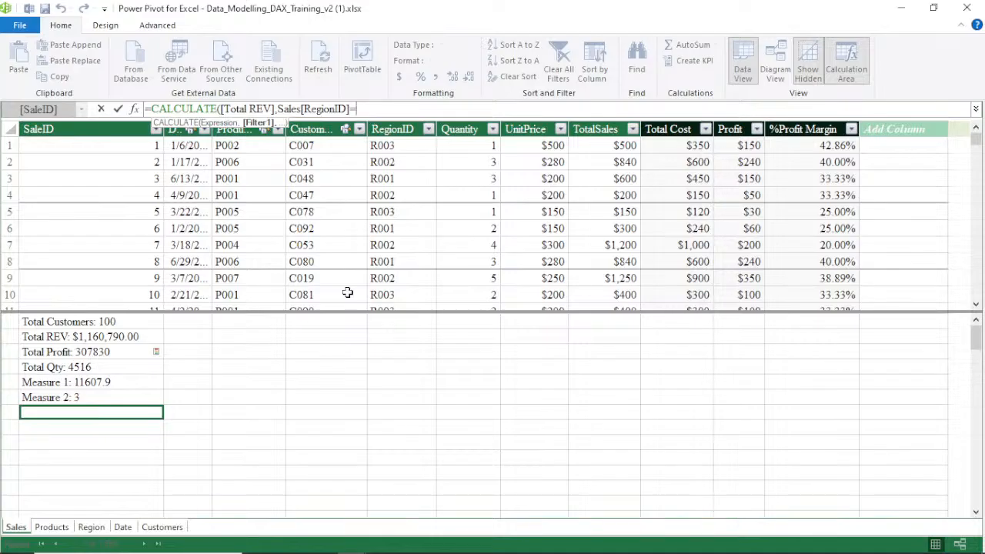
text("R)
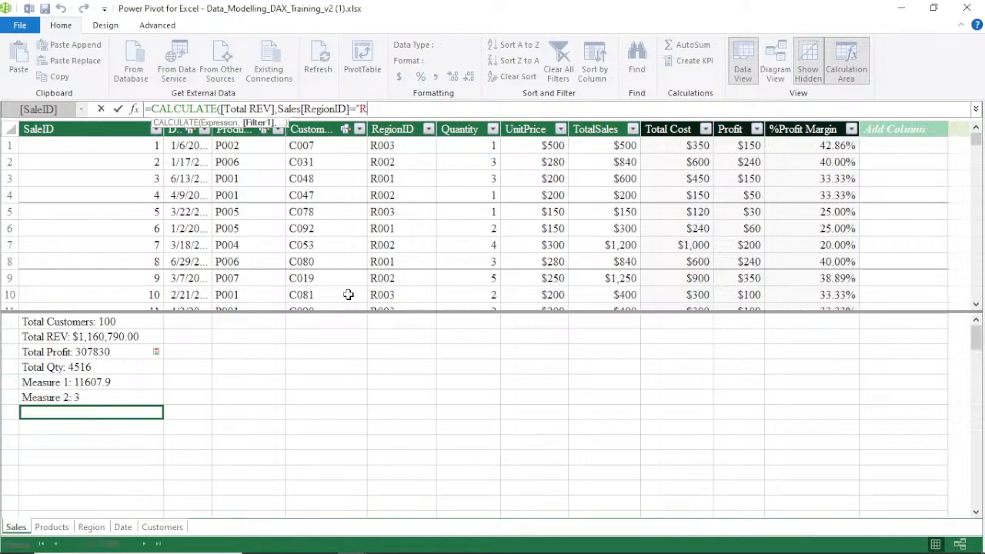
text(002)
text("))
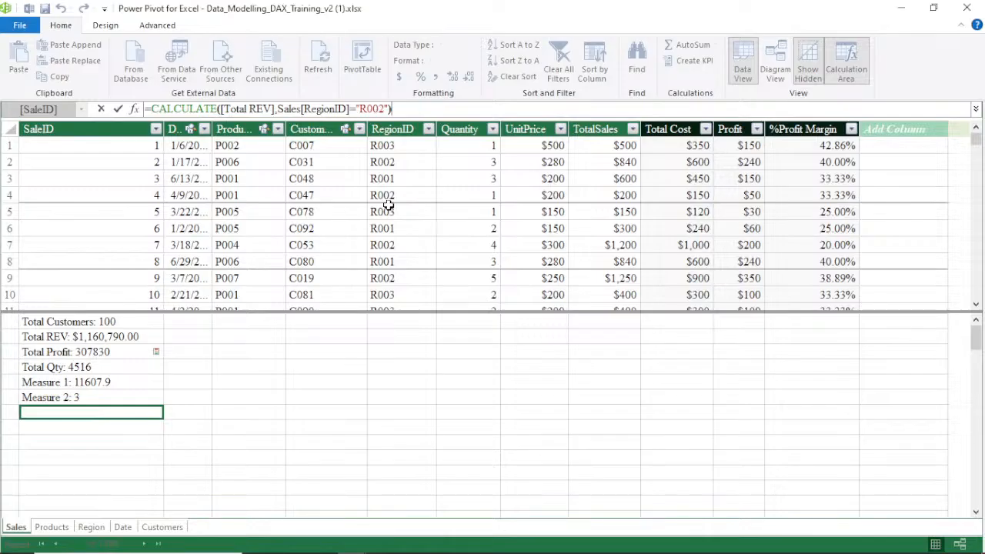
key(Return)
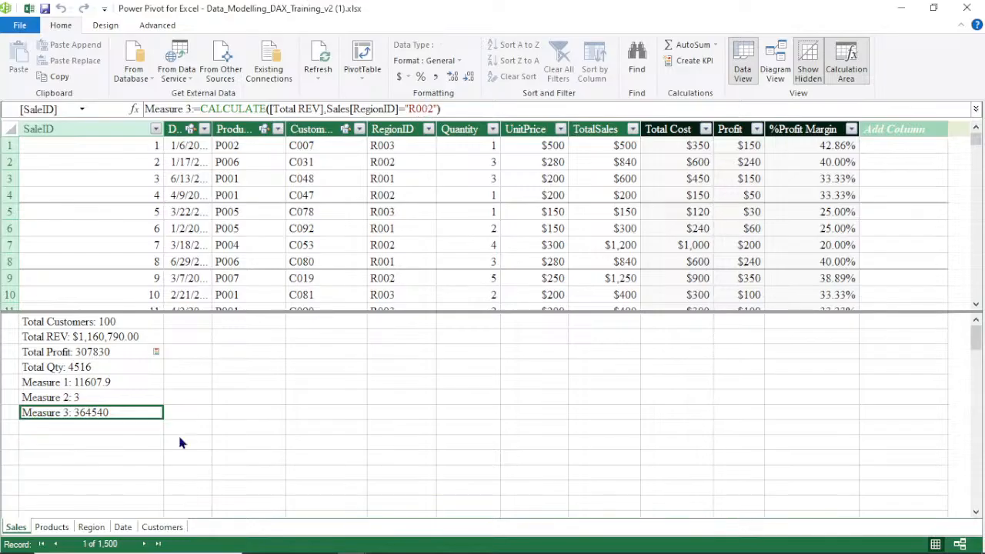
Check the Region table, then start a CALCULATE measure on [Total Profit] in the next empty calculation area cell
click(92, 527)
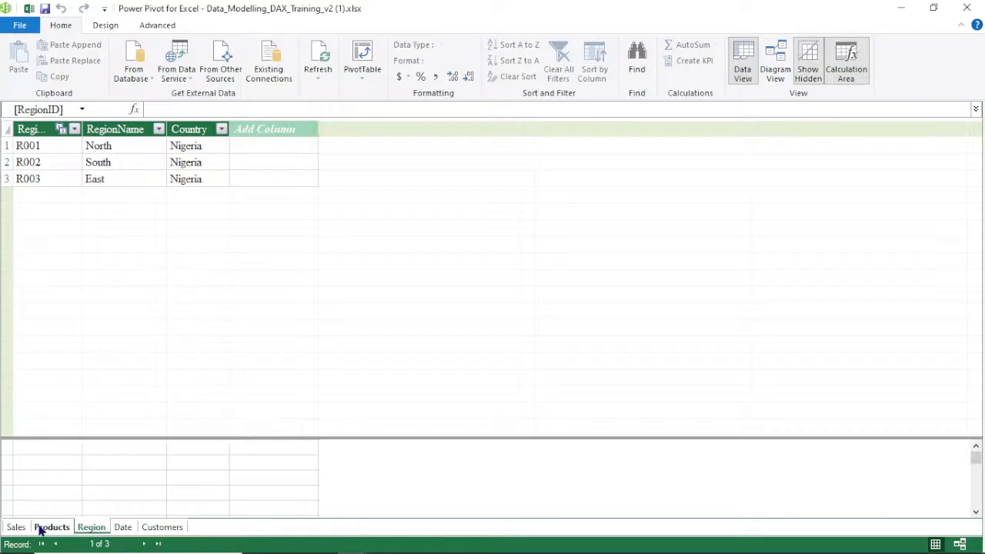
click(17, 528)
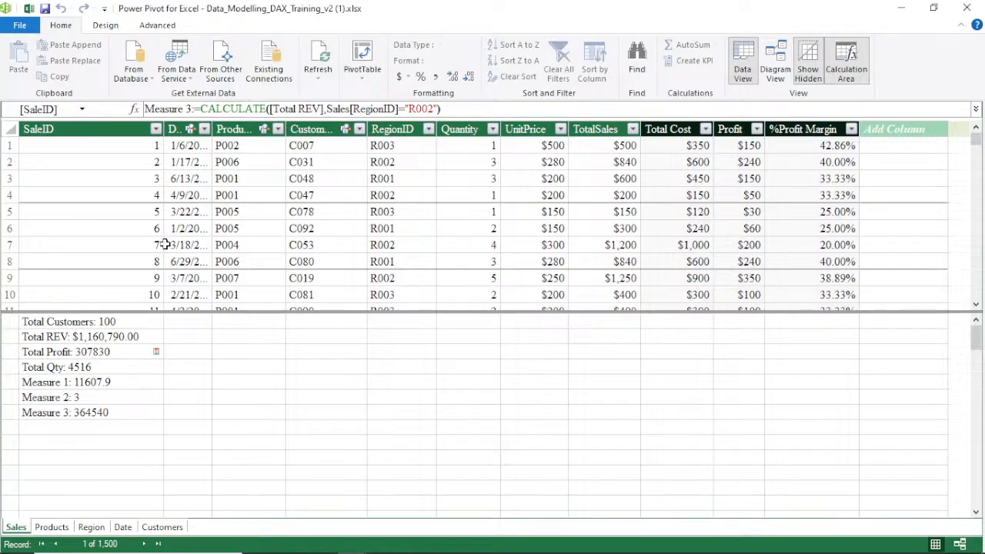
click(100, 428)
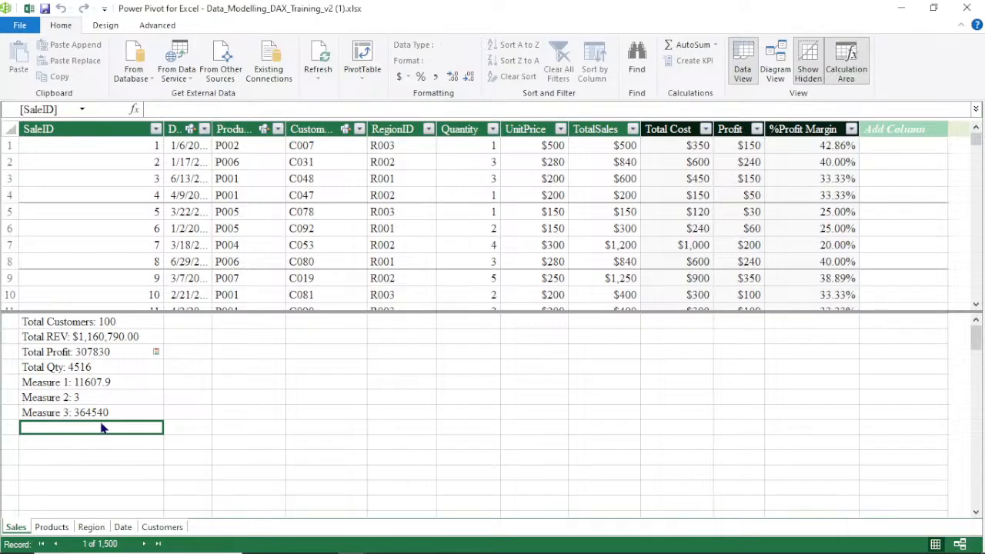
click(268, 108)
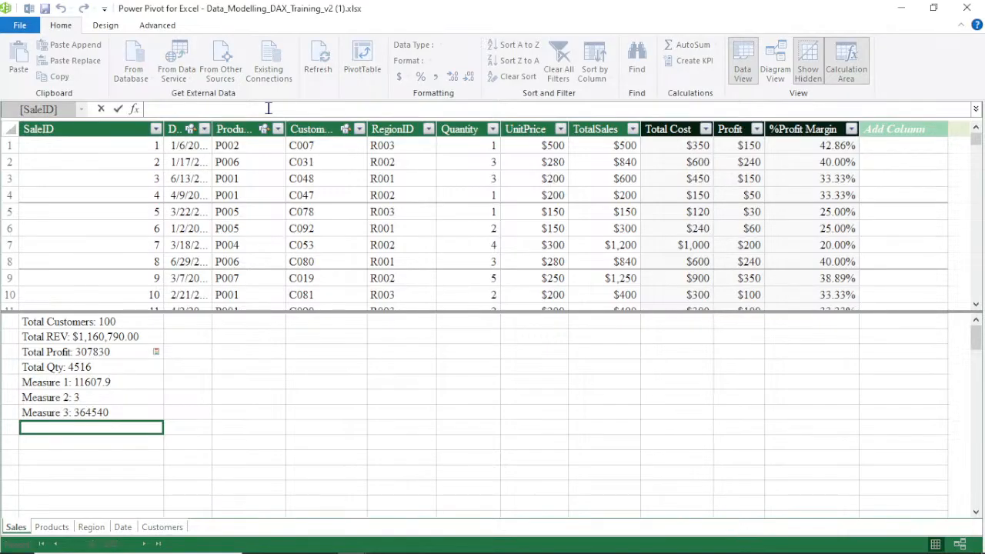
text(=C)
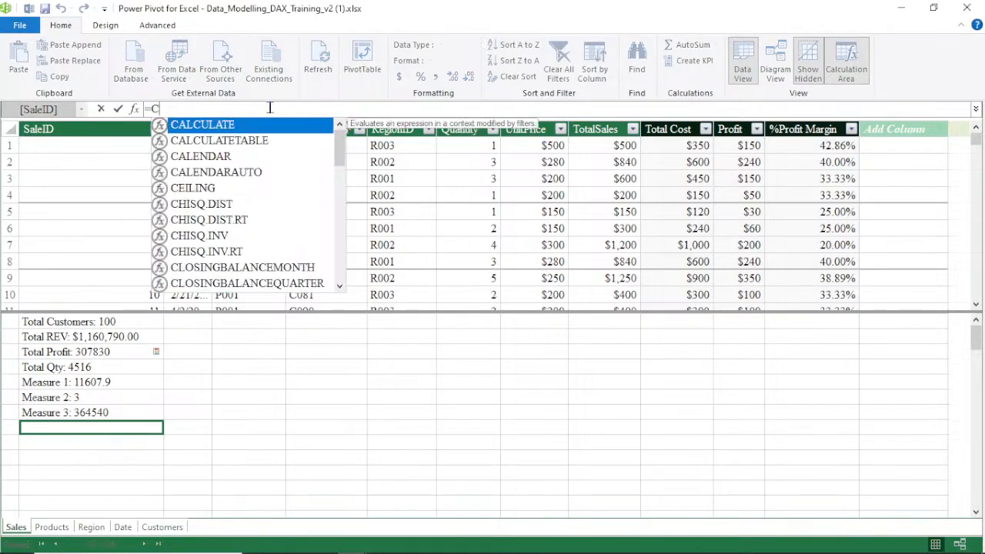
double_click(228, 126)
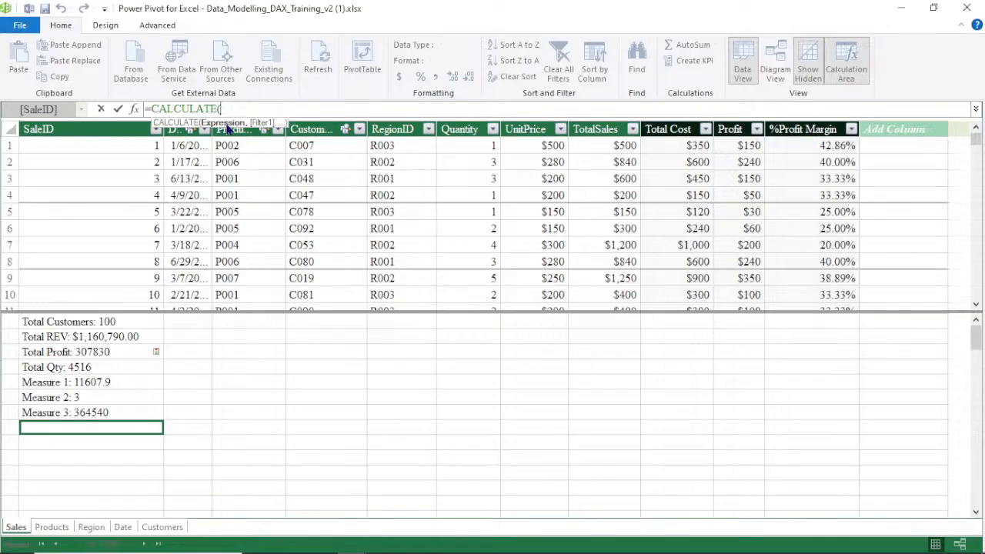
click(91, 360)
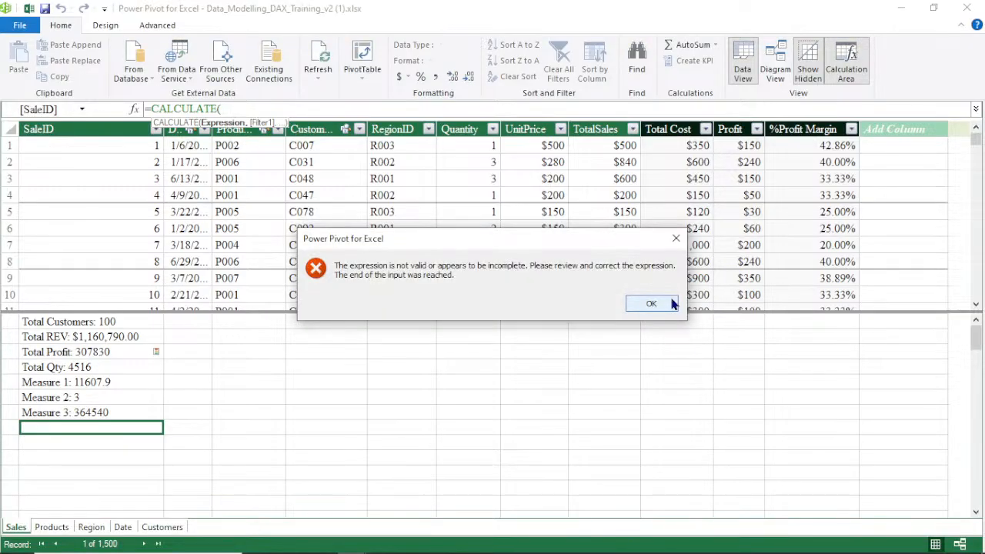
click(651, 303)
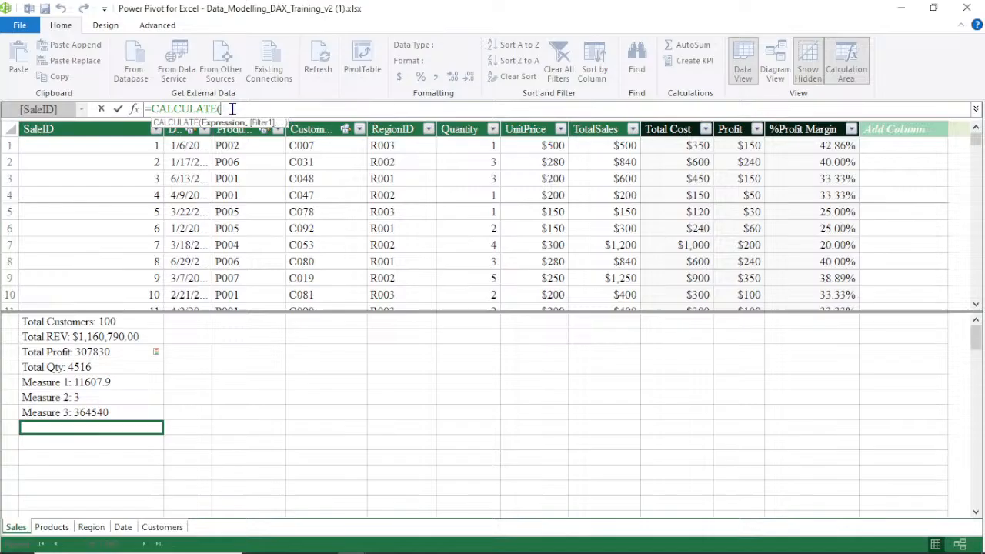
click(75, 354)
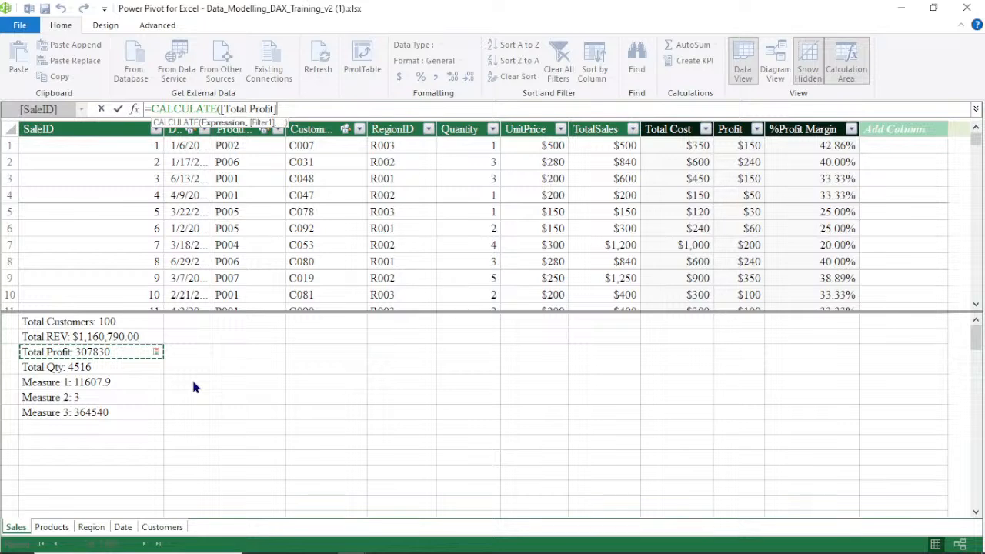
Complete the measure as CALCULATE([Total Profit],Customers[Gender]="F")
text(,)
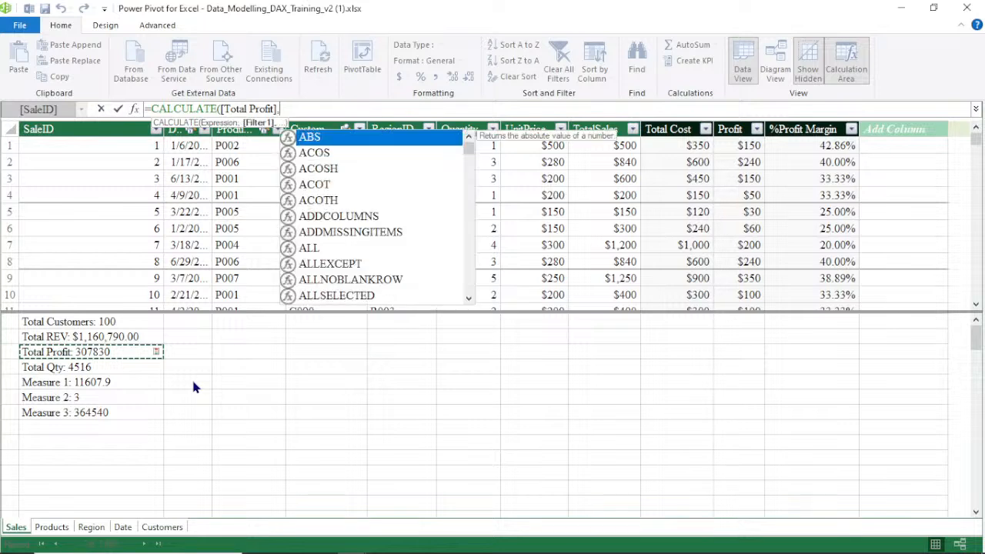
text(S)
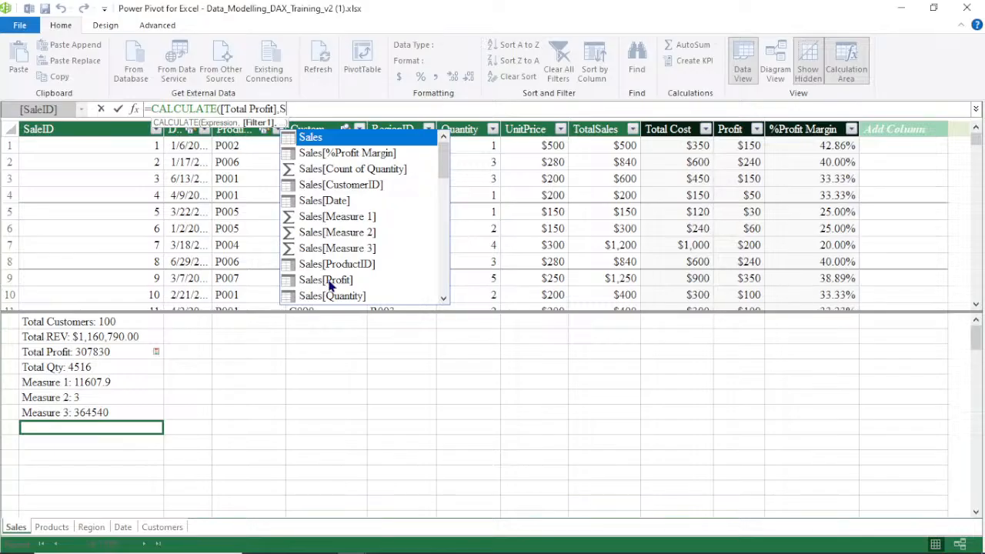
key(BackSpace)
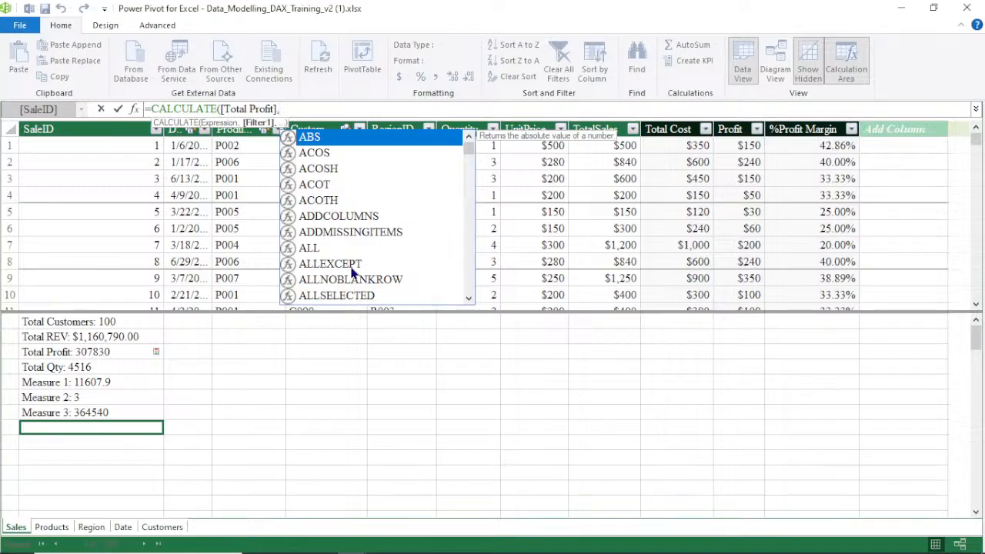
text(C)
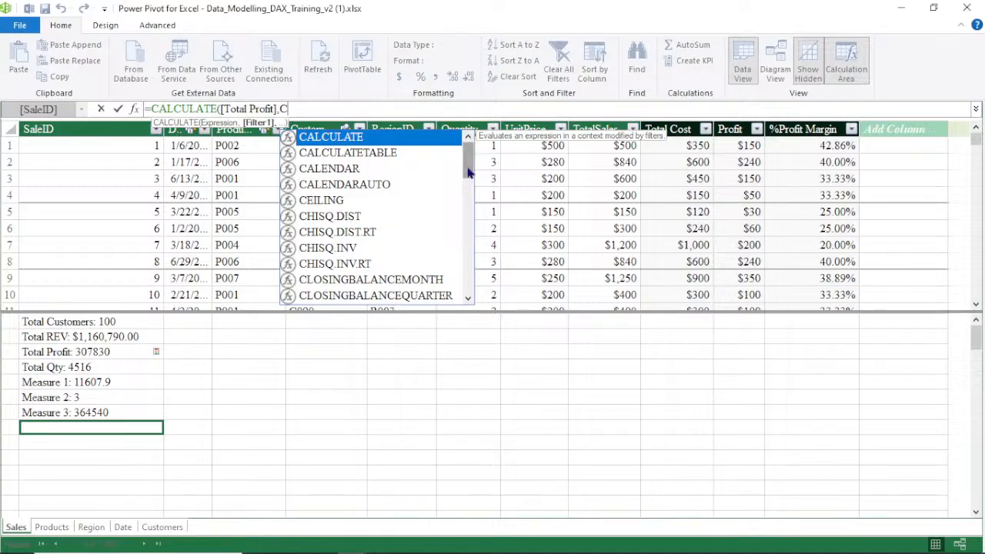
drag(468, 171, 483, 285)
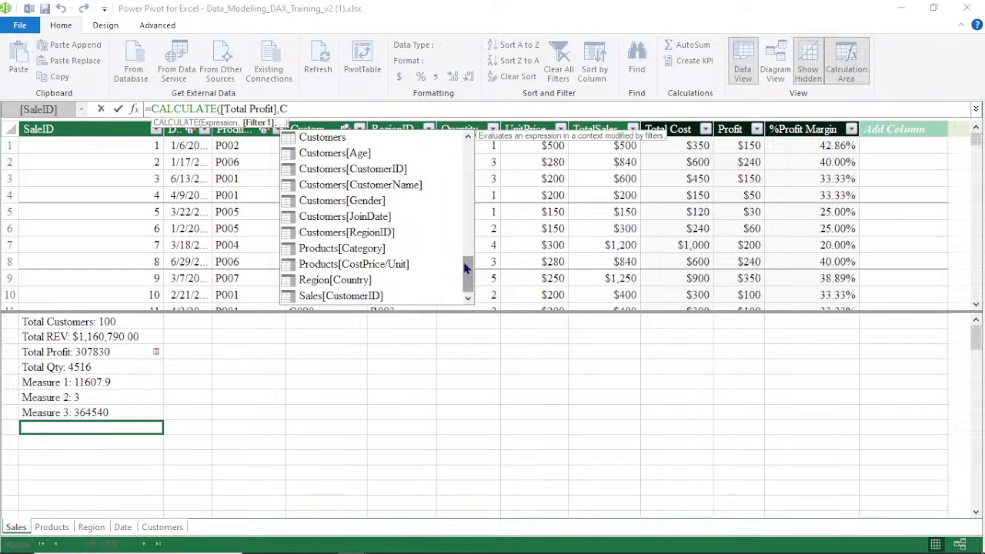
double_click(351, 201)
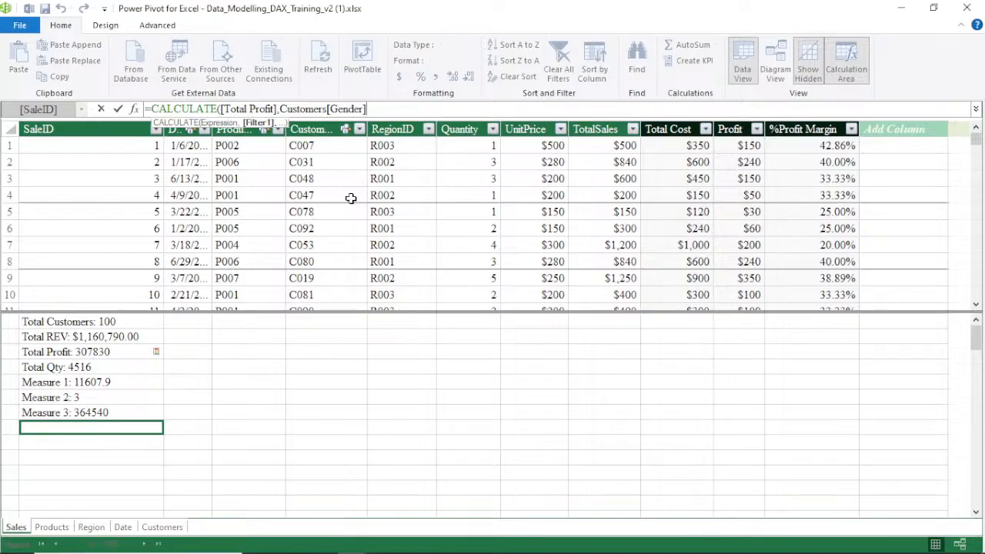
text(="F"))
key(Return)
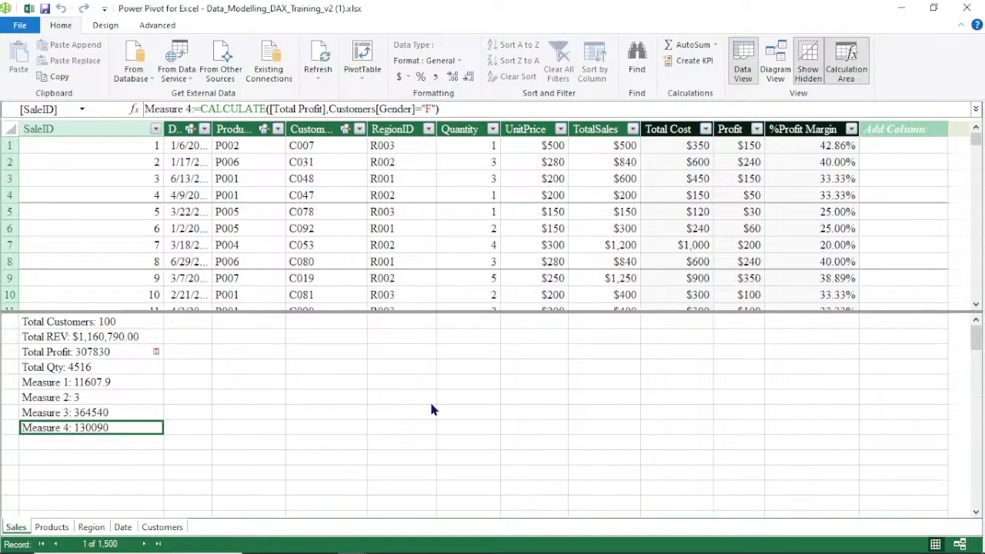
Widen the Date column and start a TOTALYTD measure in the next empty calculation area cell
click(63, 442)
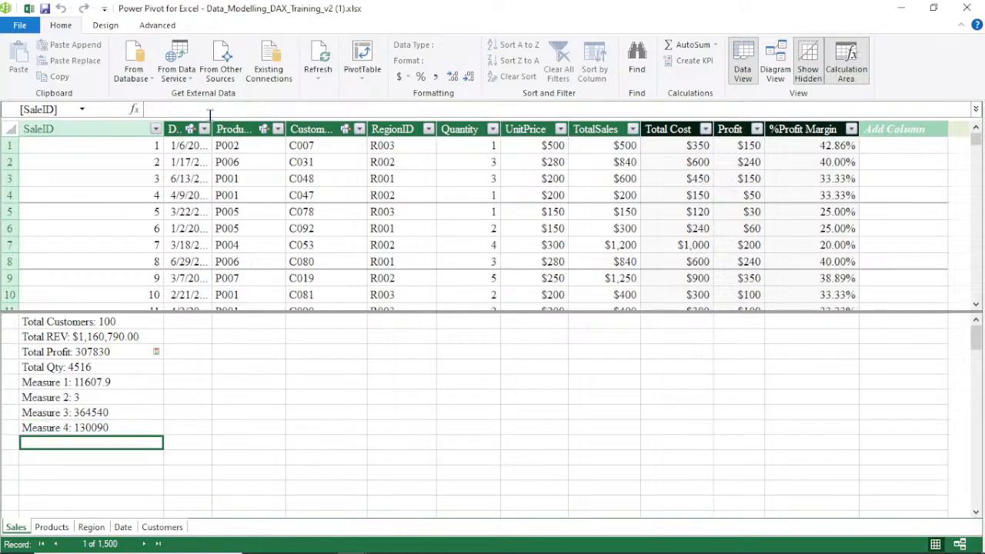
drag(210, 126, 287, 131)
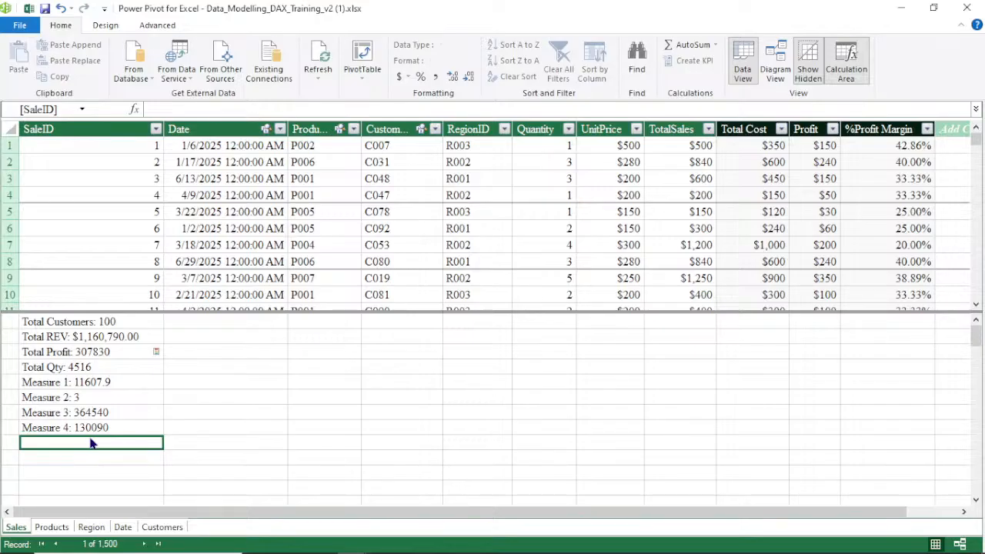
click(216, 110)
text(=)
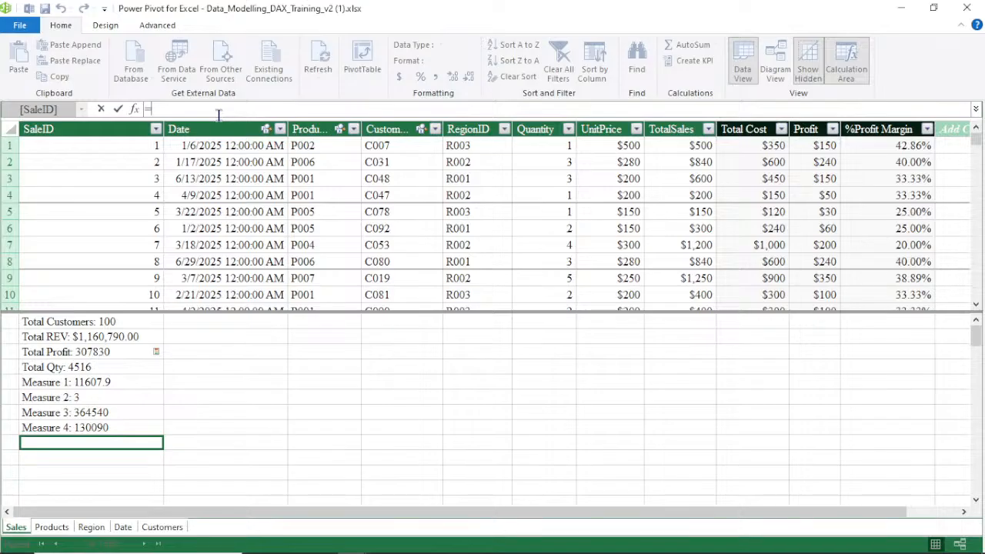
text(TOT)
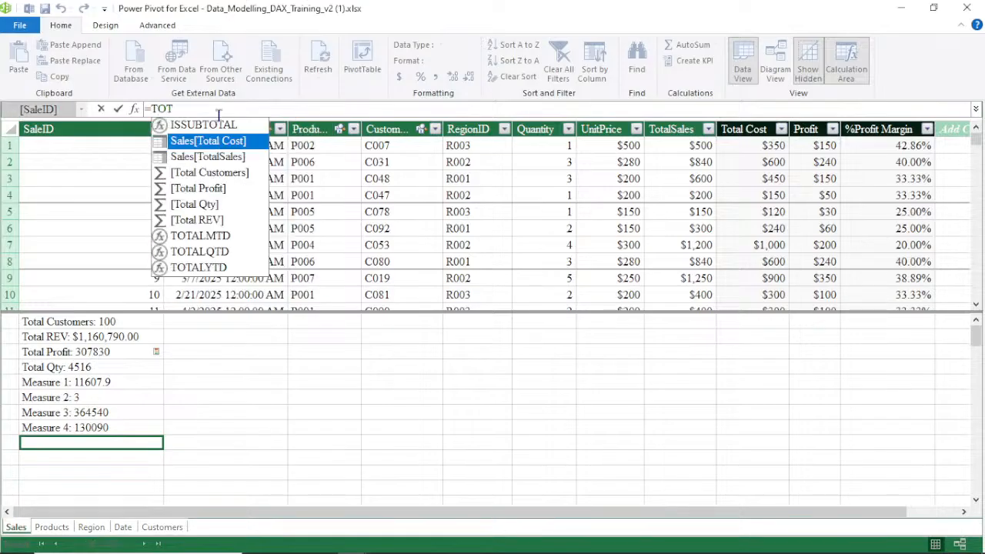
double_click(210, 268)
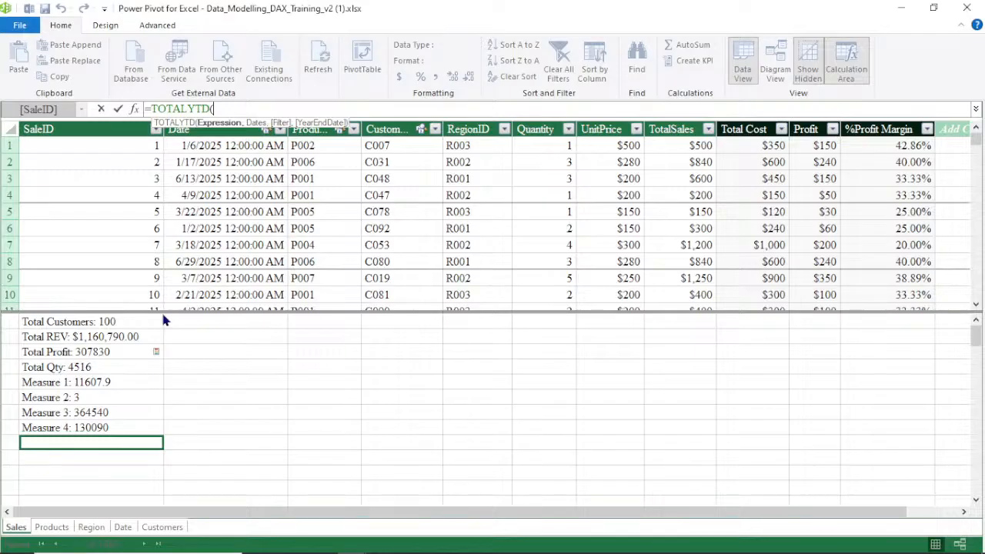
click(112, 337)
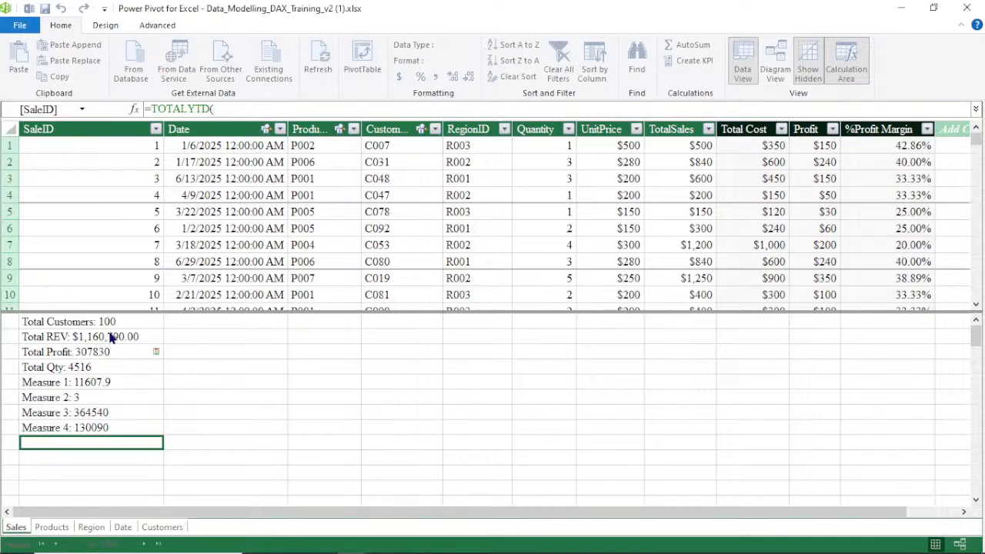
click(652, 240)
click(228, 109)
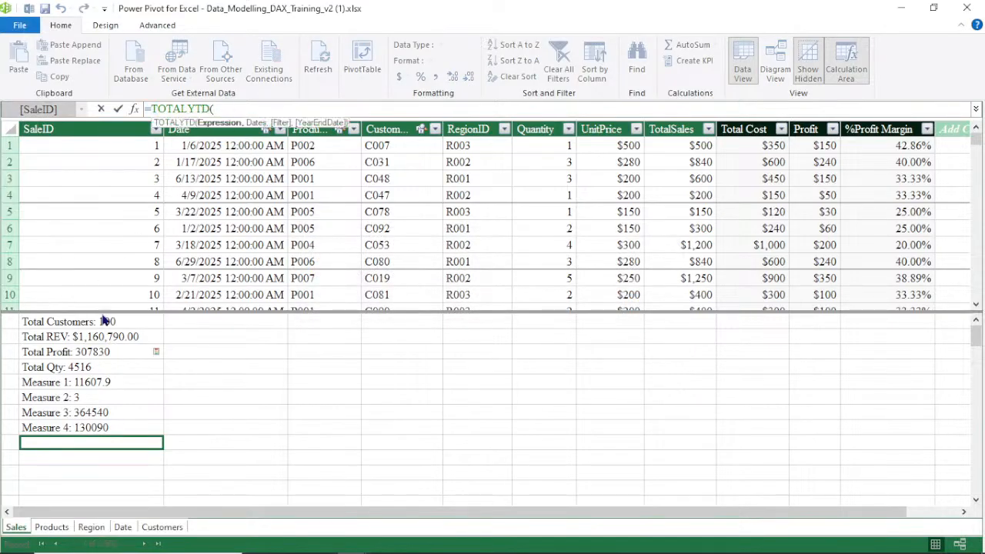
Complete the measure as TOTALYTD([Total REV],'Date'[Date]) and format it as English (United States) dollar currency
click(107, 339)
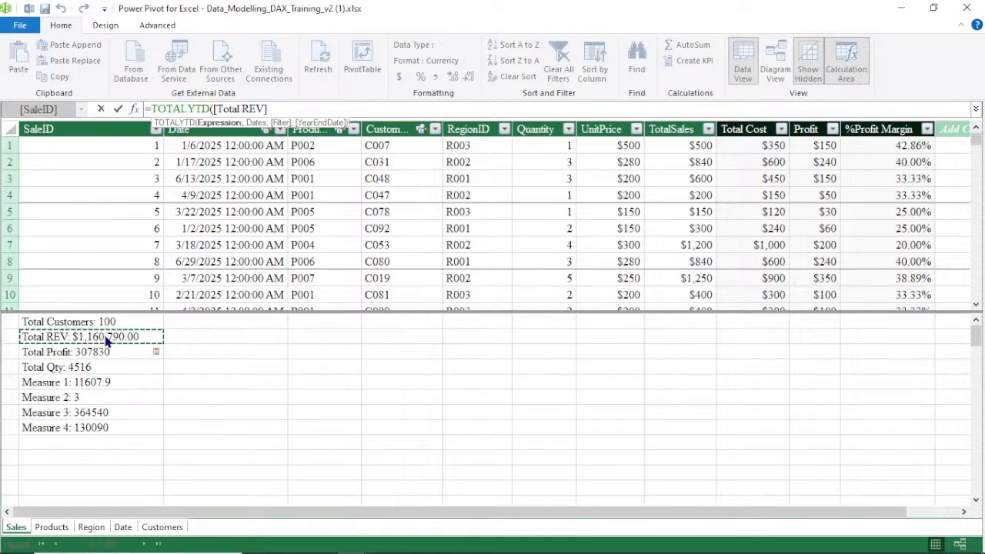
text(,)
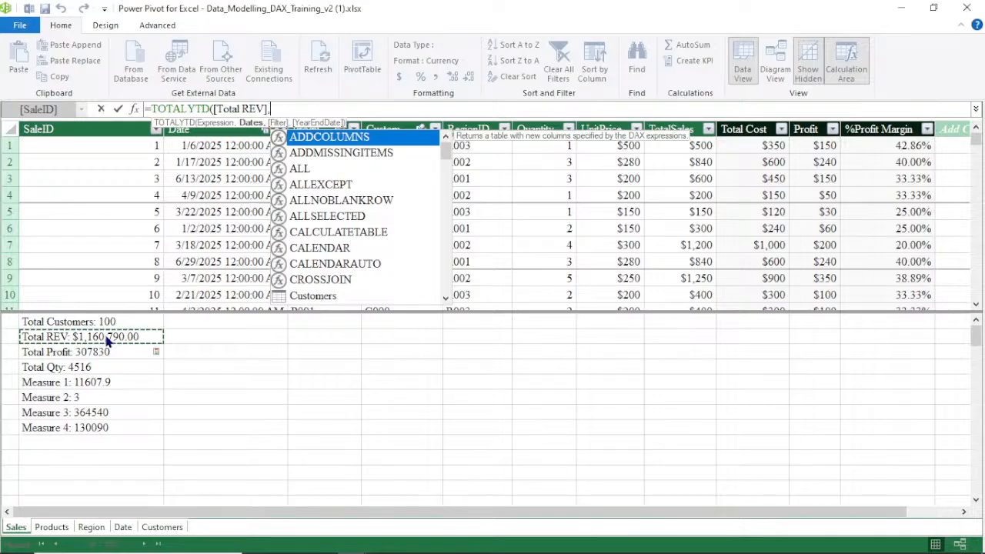
text(')
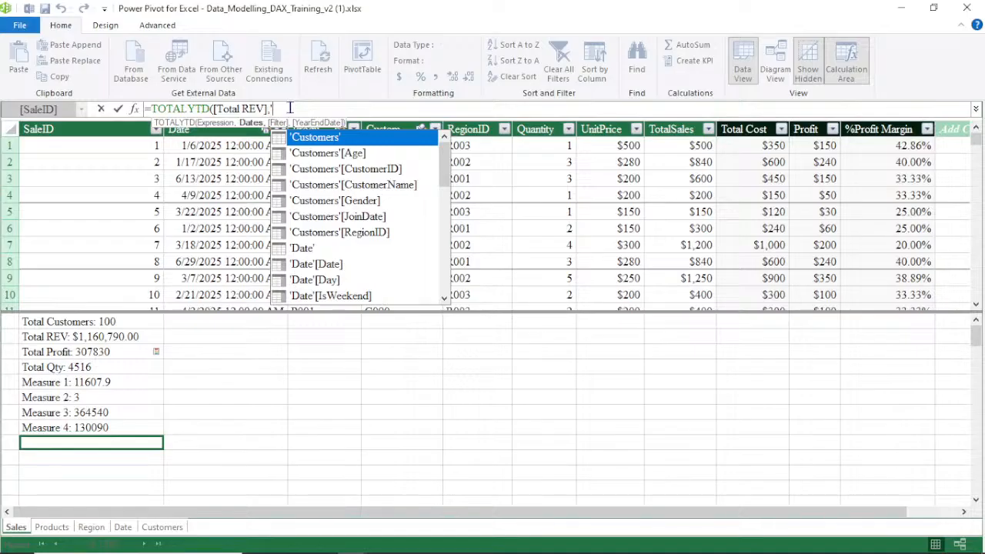
double_click(313, 263)
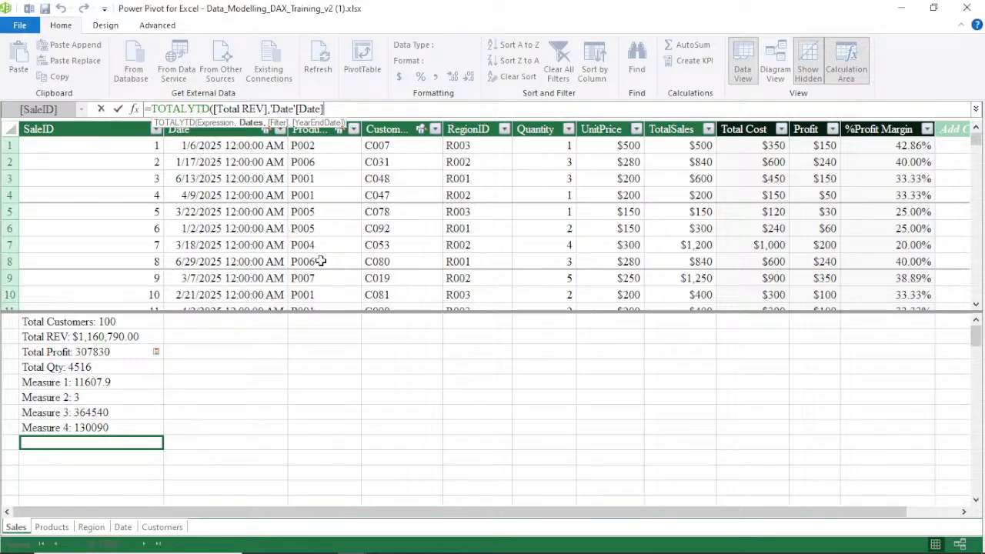
text())
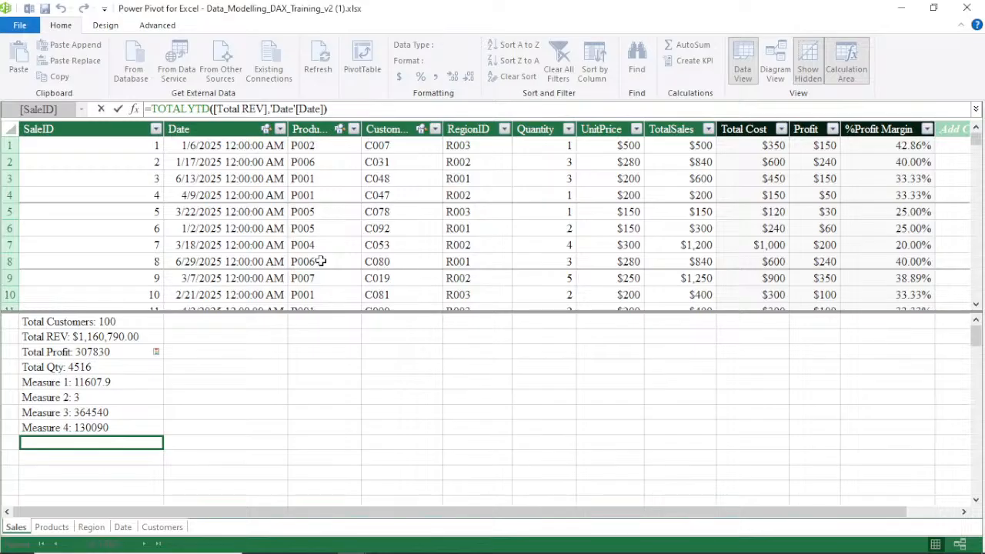
key(Return)
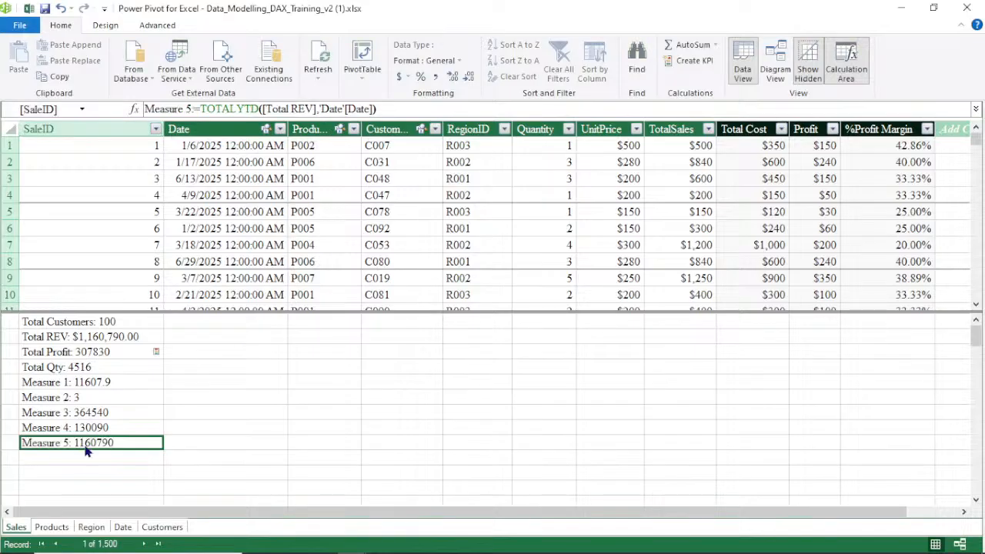
click(406, 76)
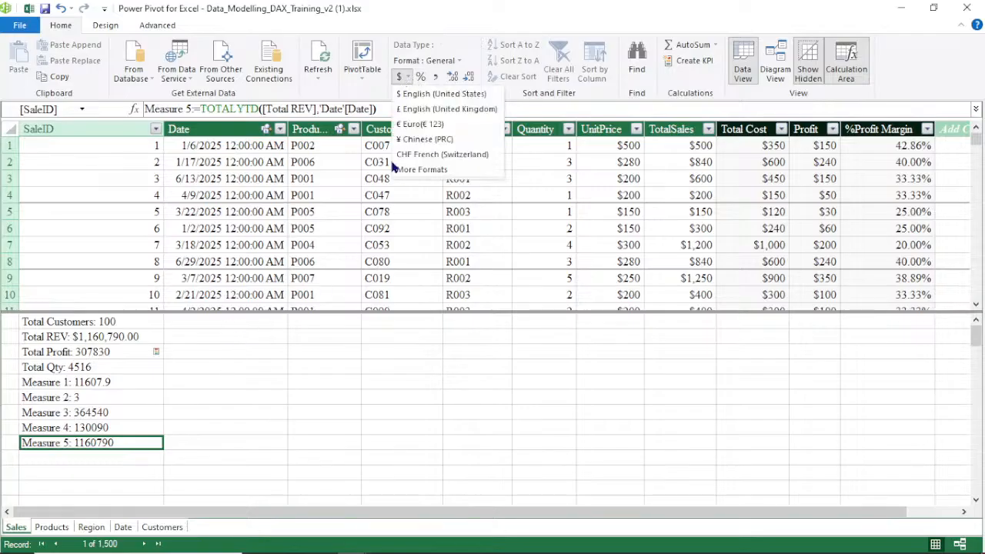
click(433, 93)
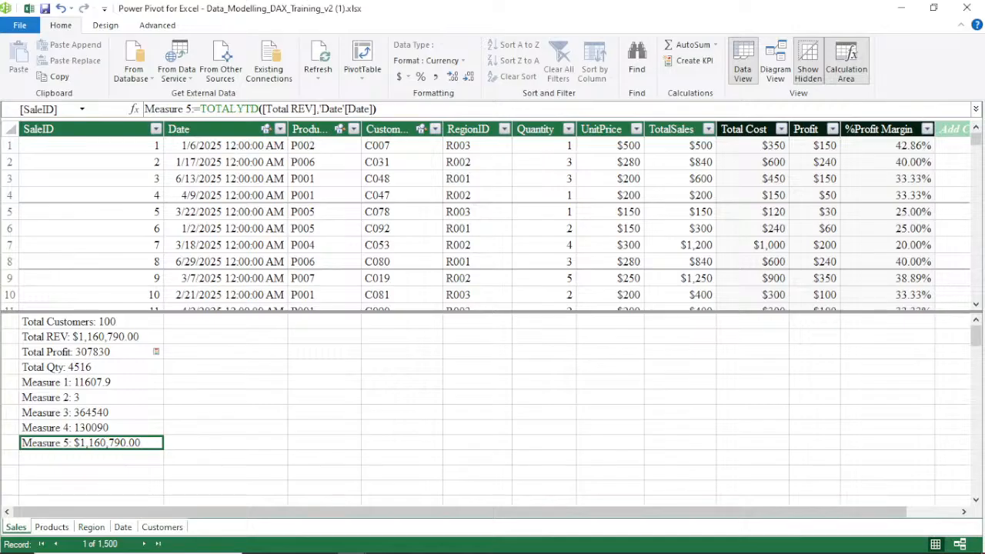
Switch to the Excel workbook and change the first sale's date on the Sales sheet to 1/6/2024
mouse_move(350, 539)
mouse_move(320, 491)
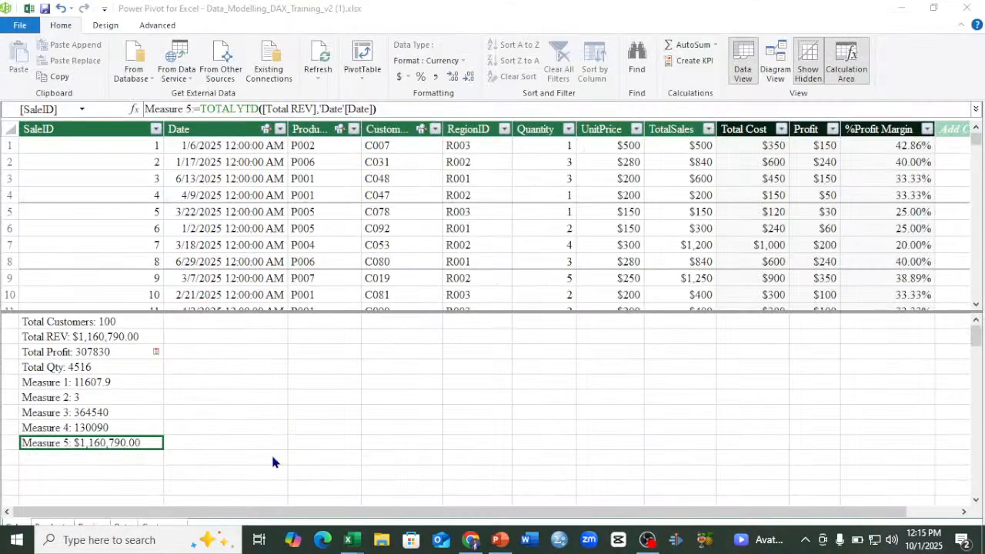
click(271, 451)
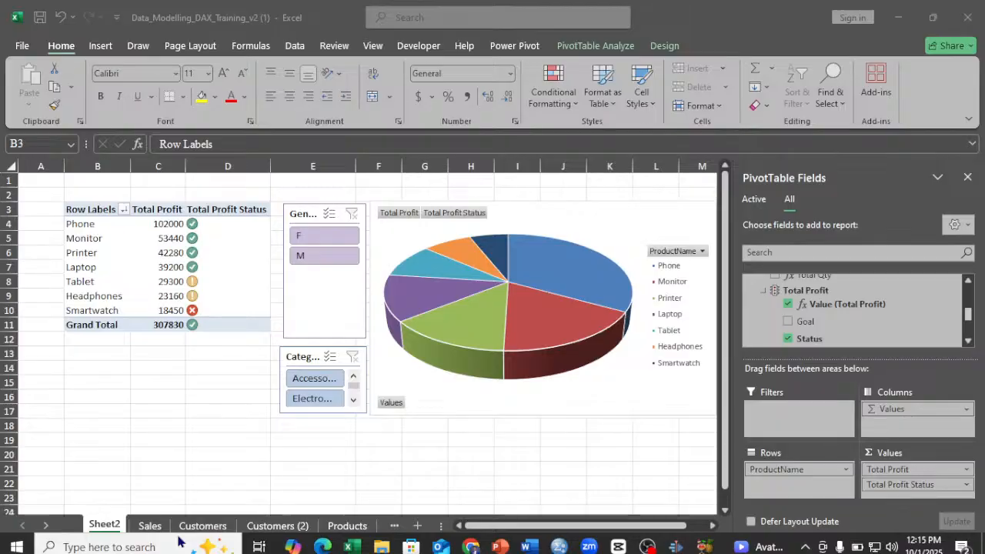
click(152, 527)
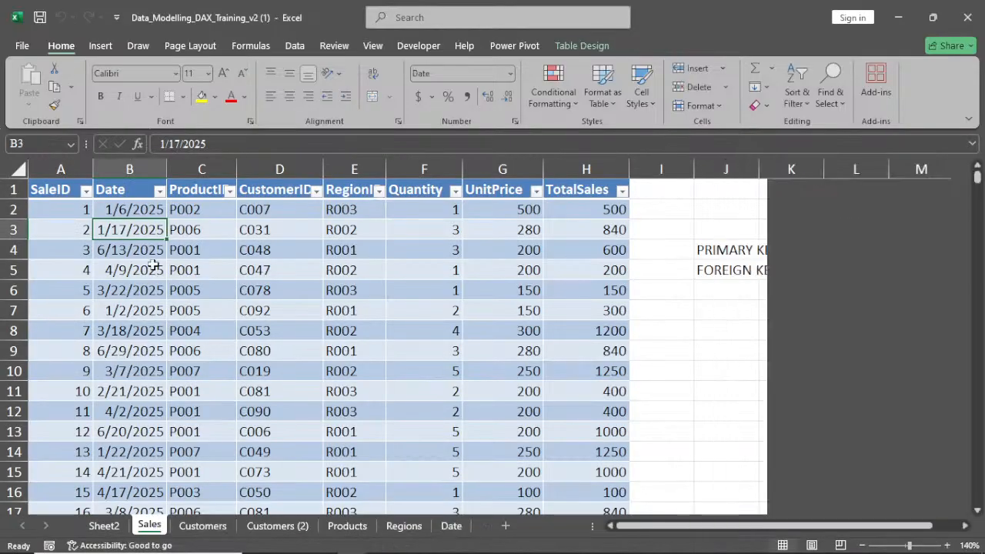
double_click(159, 209)
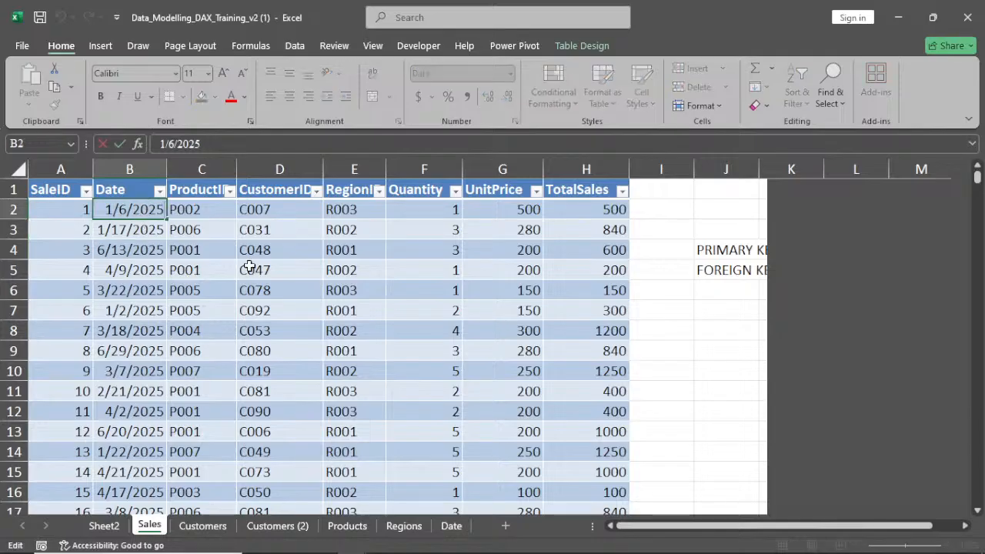
key(BackSpace)
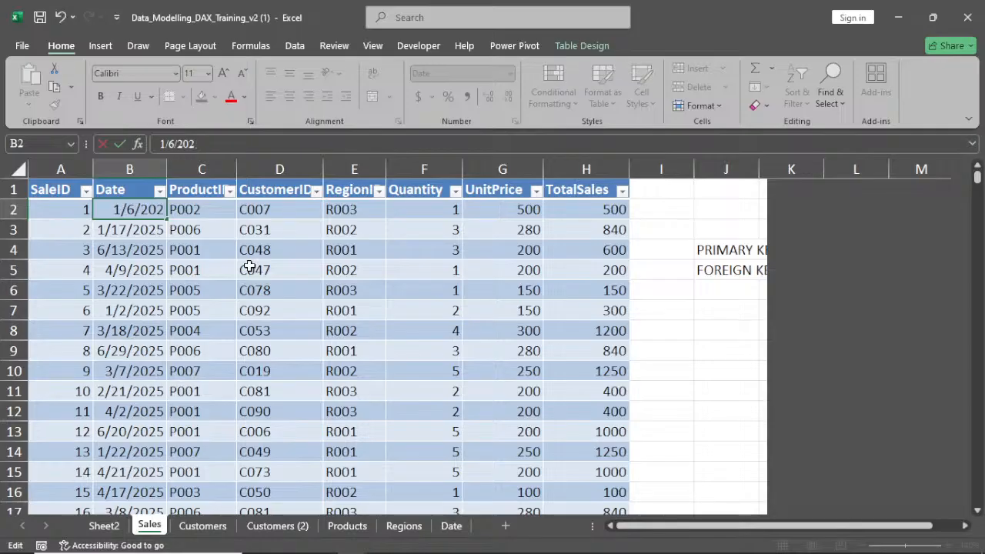
text(4)
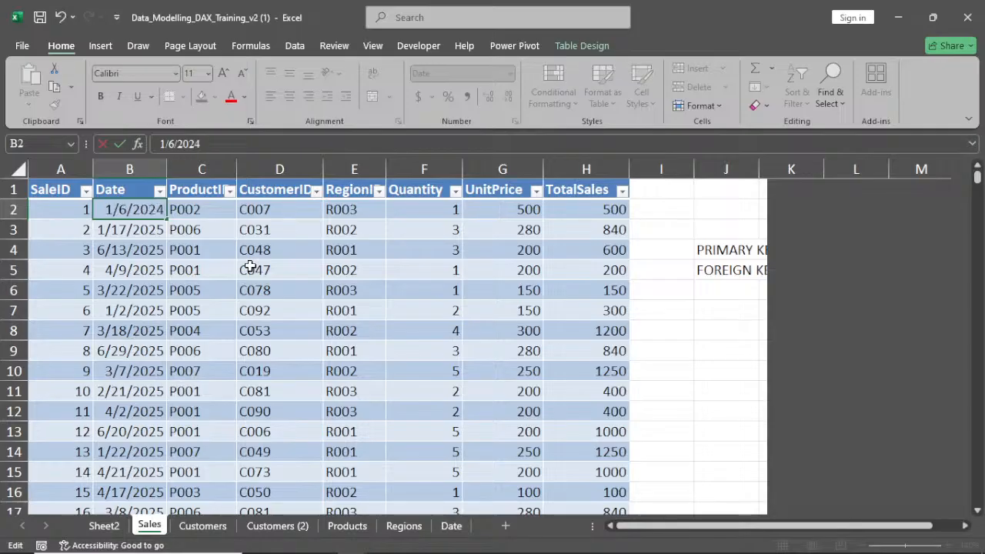
key(Return)
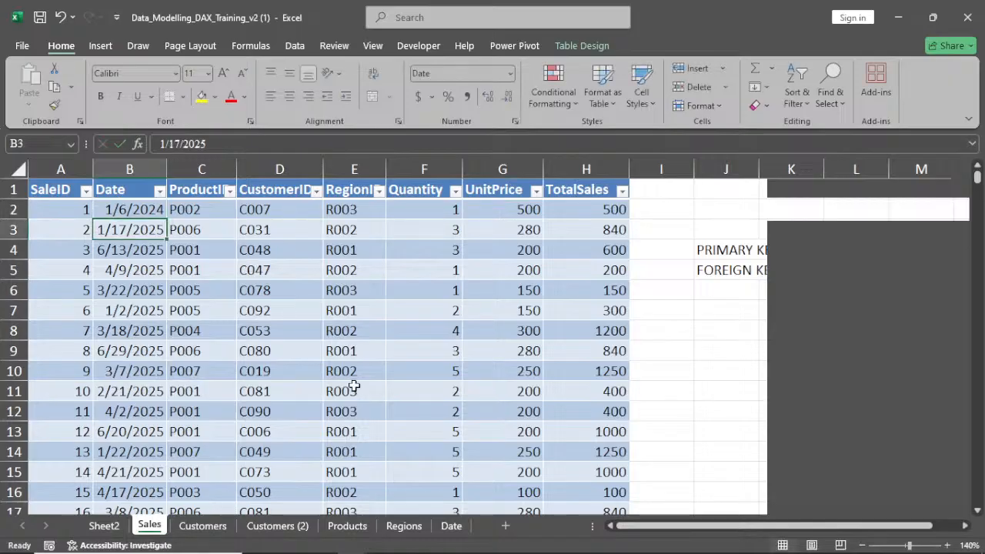
click(377, 337)
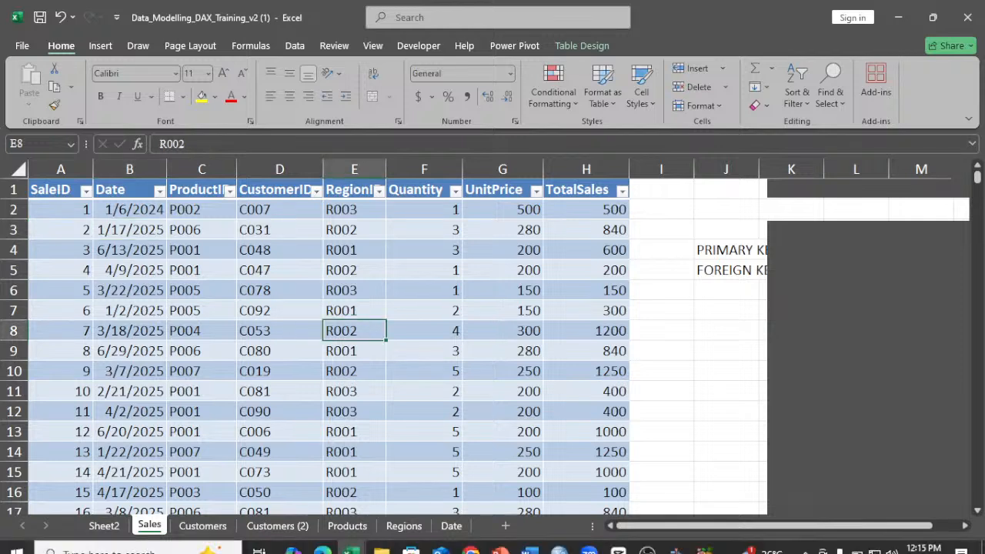
Return to Power Pivot, refresh all data, and select Measure 5 to review its value
mouse_move(346, 542)
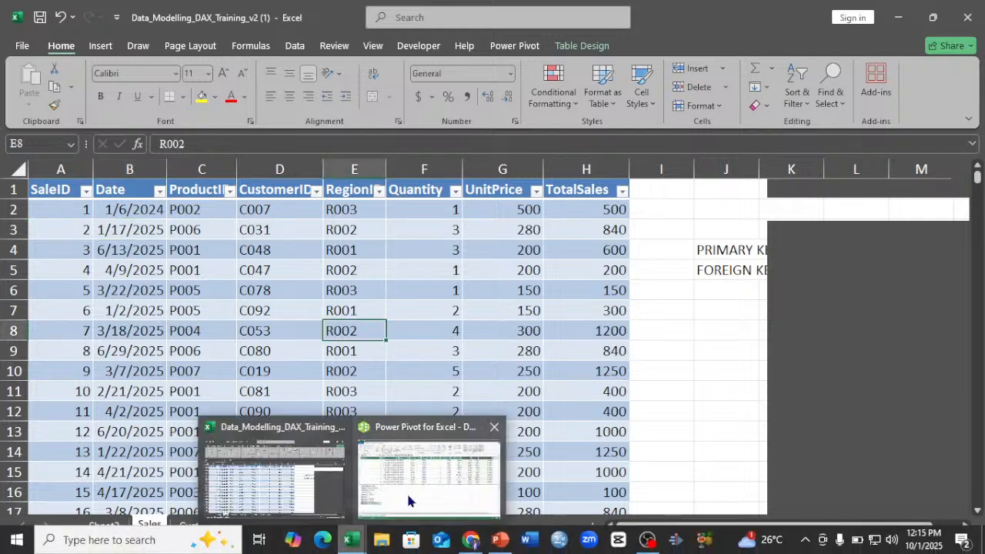
click(407, 489)
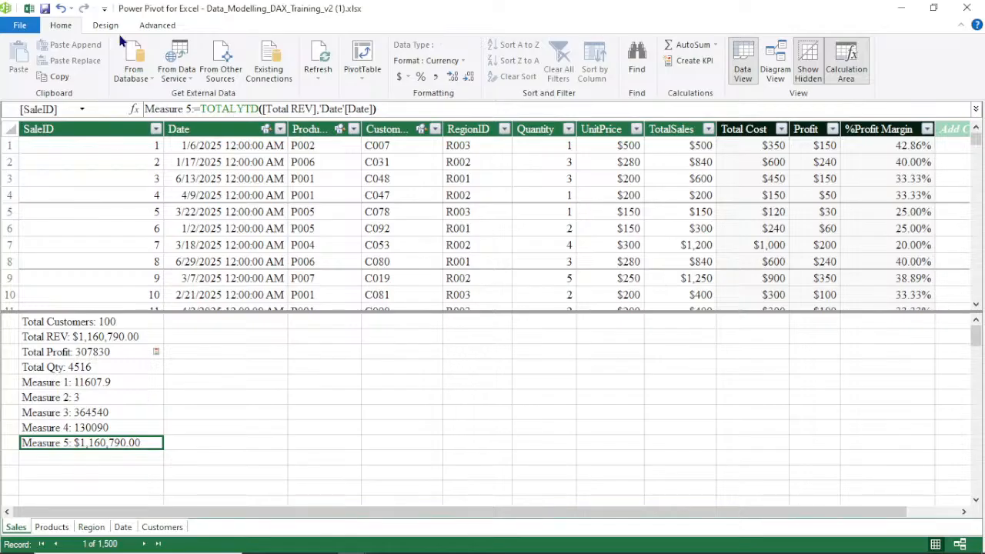
click(318, 74)
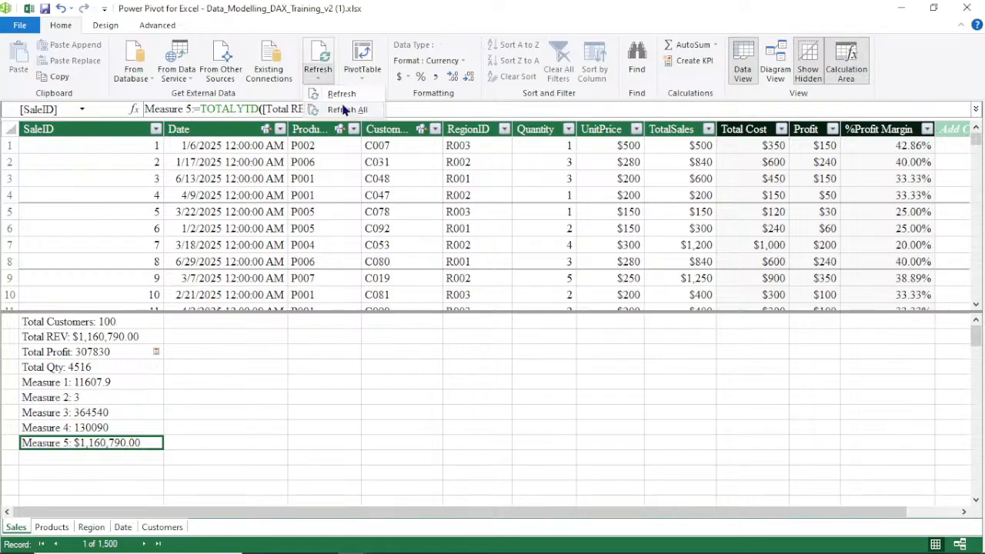
click(344, 110)
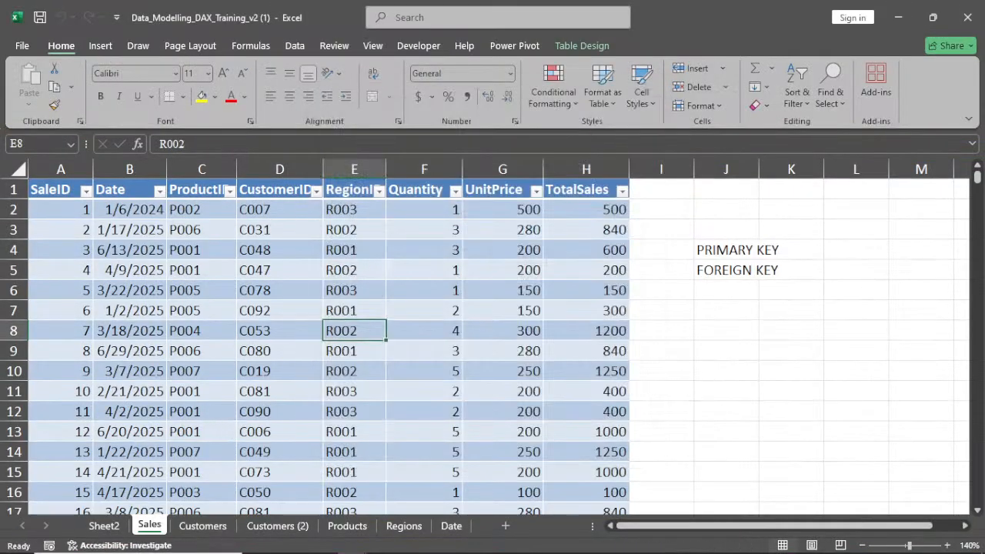
mouse_move(353, 541)
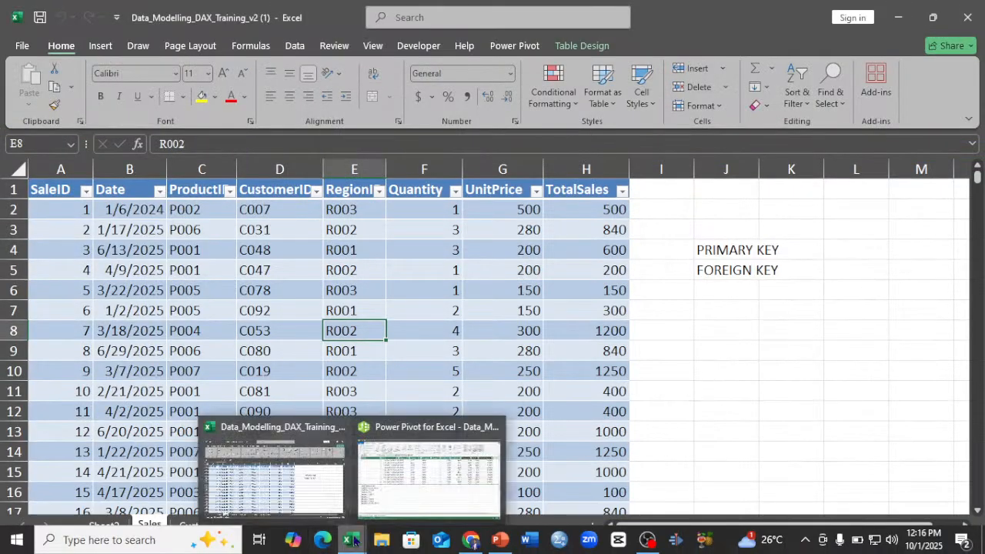
click(408, 474)
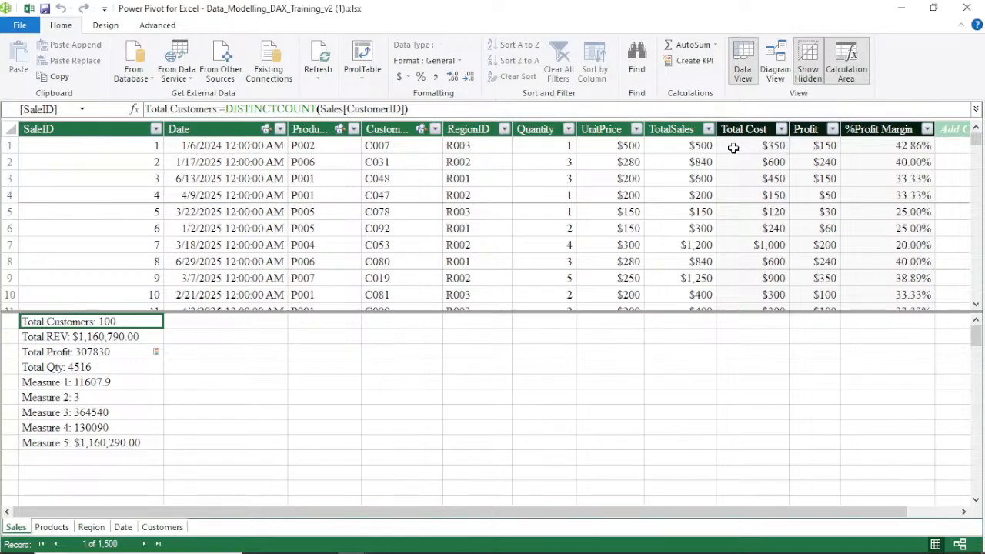
click(82, 444)
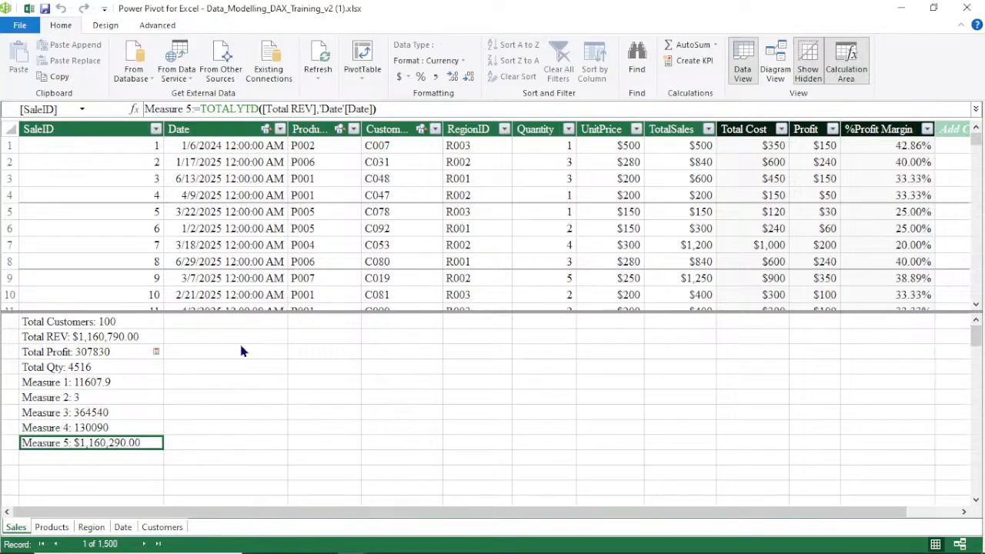
Try to build a TOTALMTD measure in the next empty calculation area cell by picking the Total Profit measure
click(92, 458)
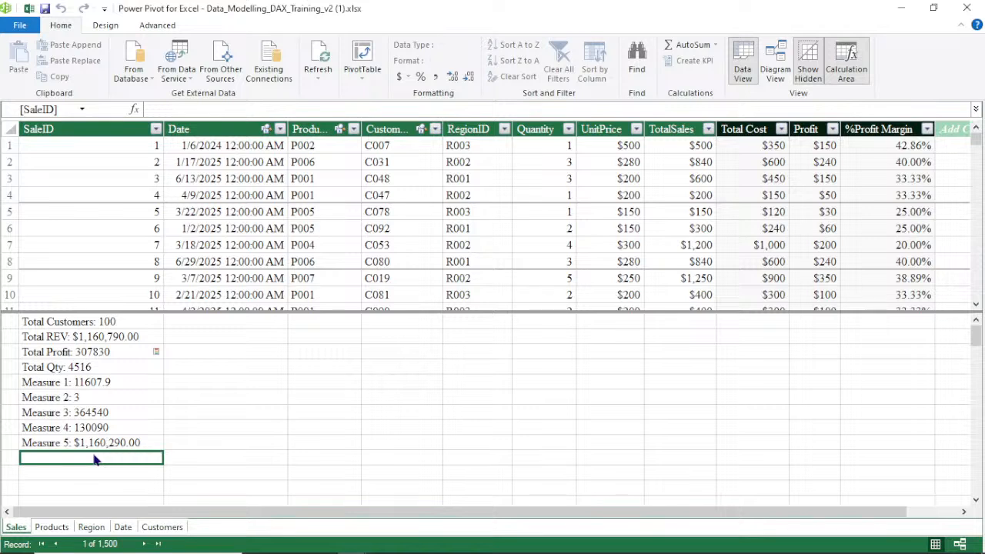
click(184, 108)
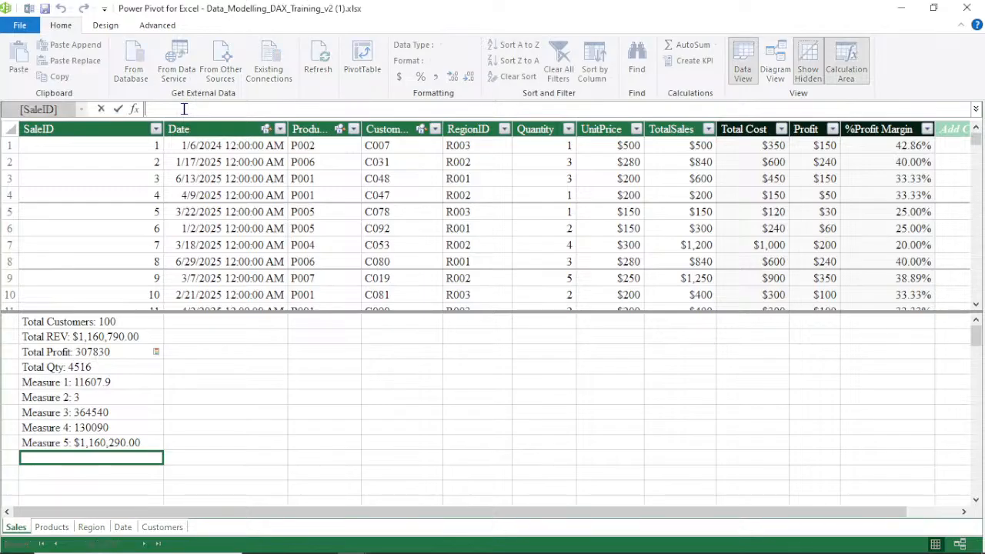
text(=TO)
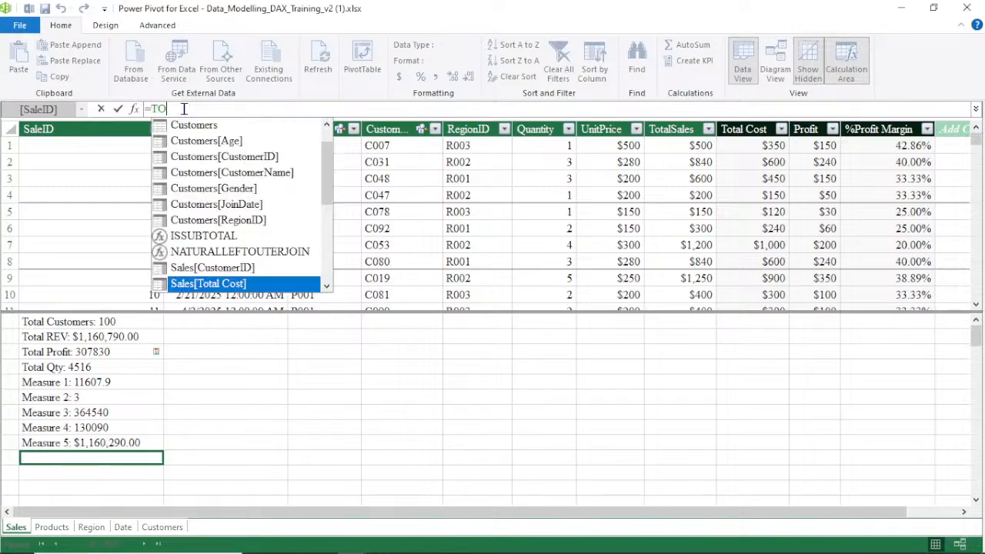
text(TAL)
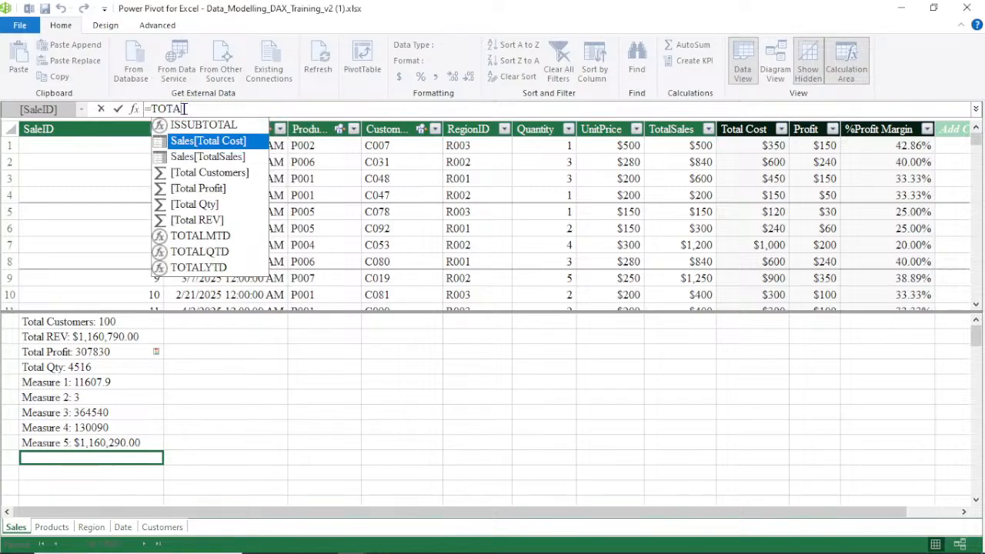
double_click(214, 238)
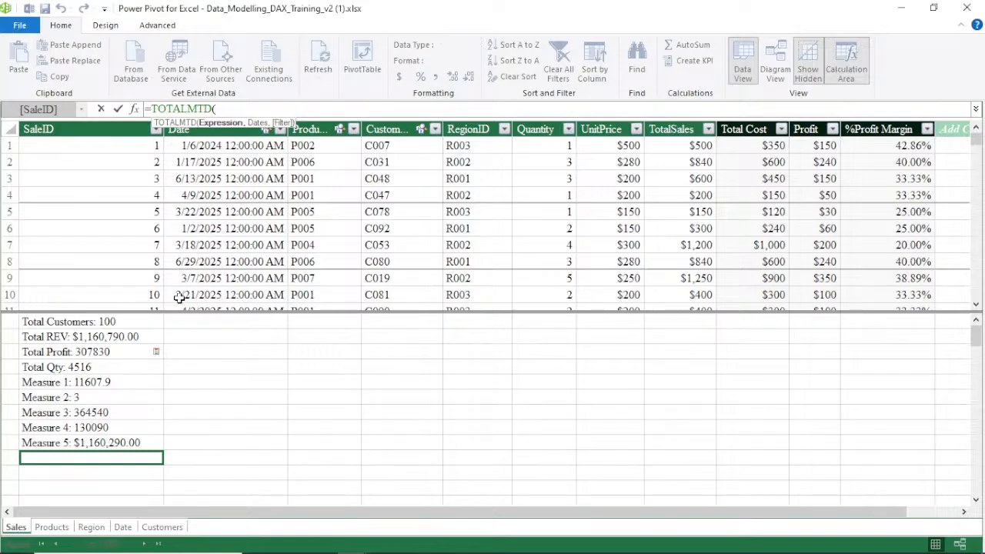
click(91, 352)
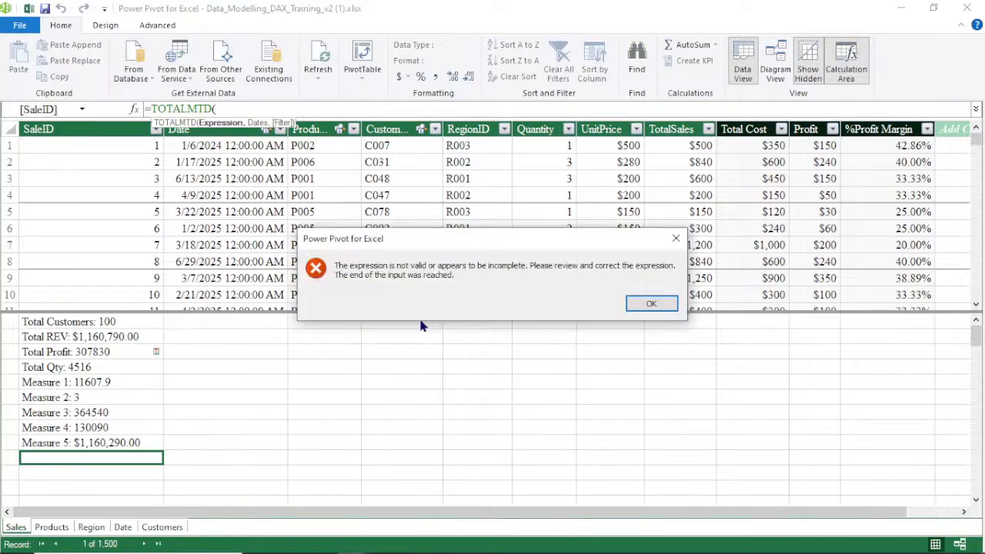
key(Return)
click(99, 339)
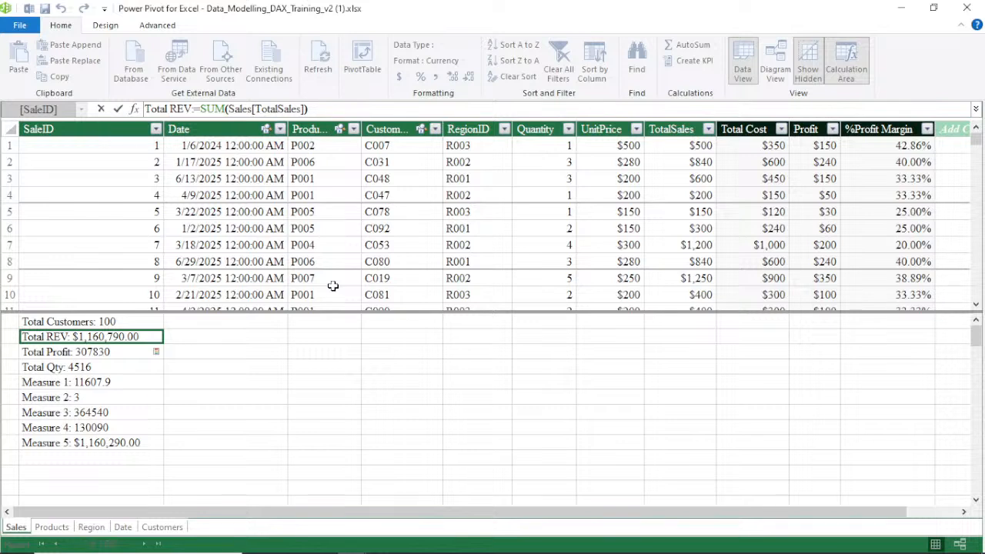
text(,)
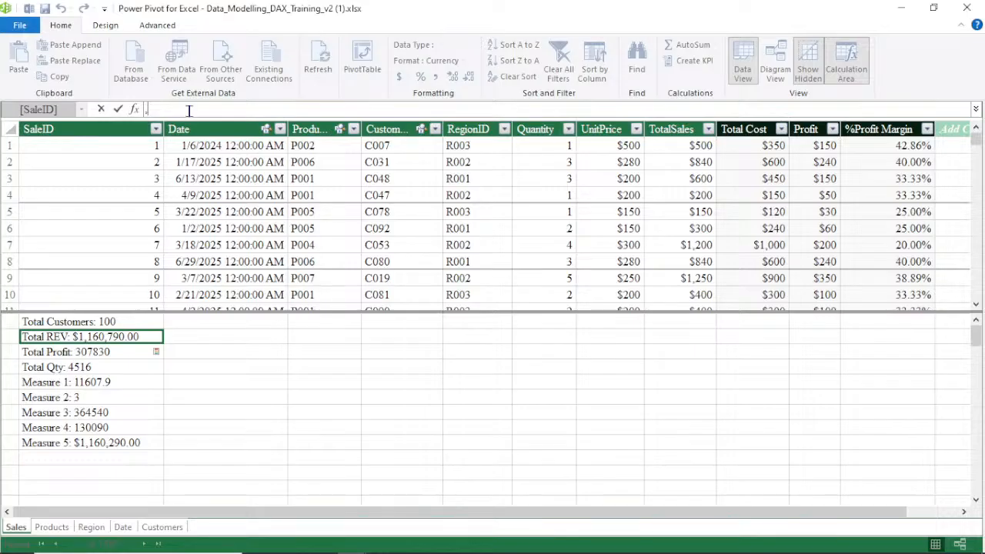
key(BackSpace)
text(=T)
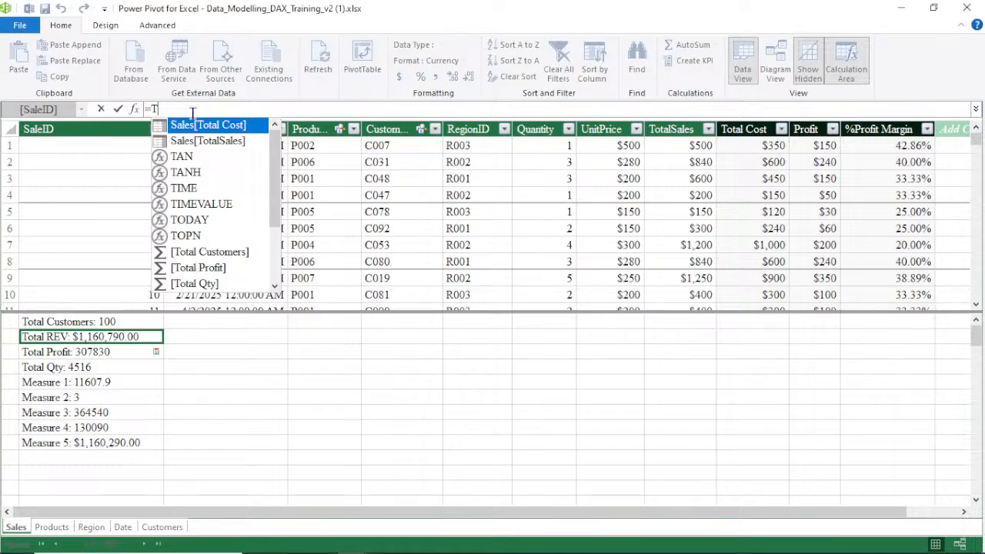
text(OT)
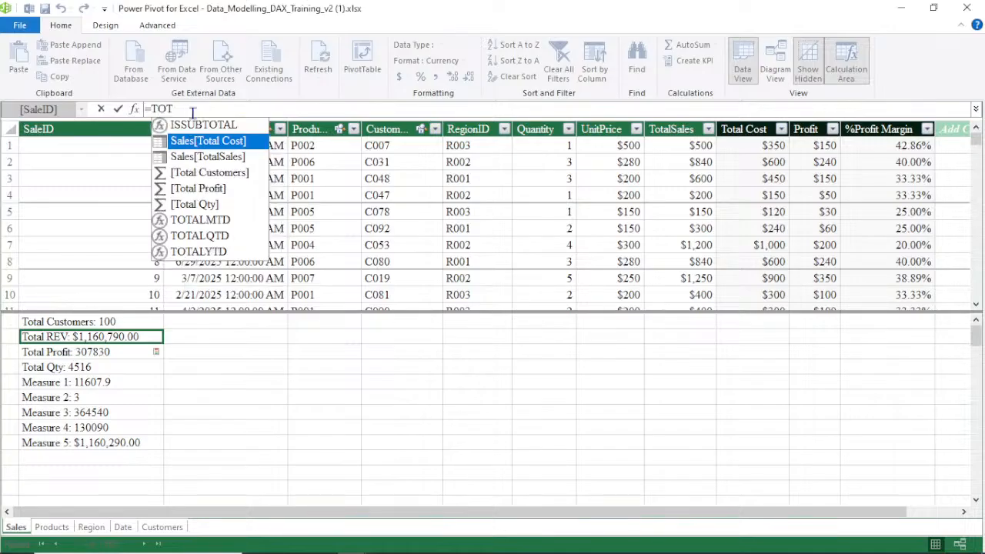
click(217, 221)
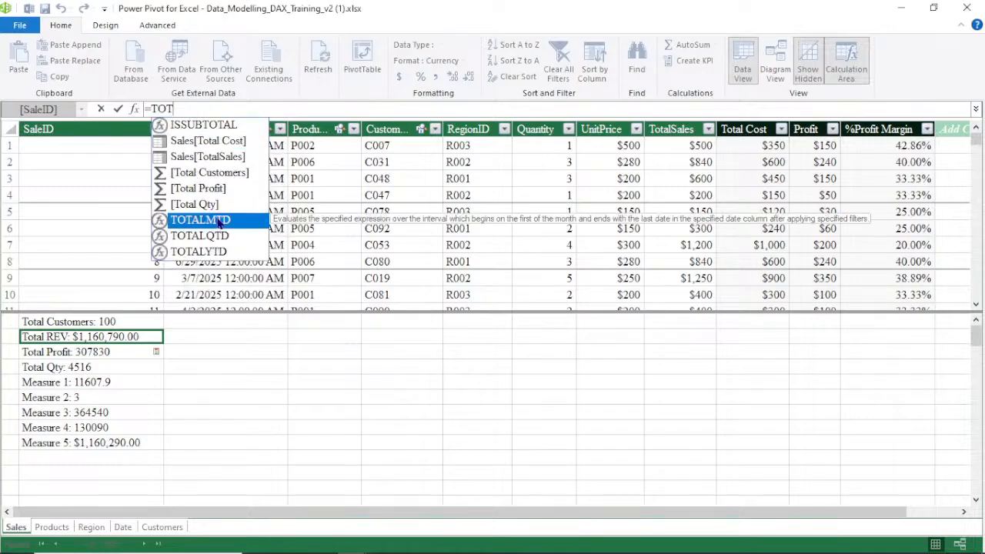
double_click(218, 221)
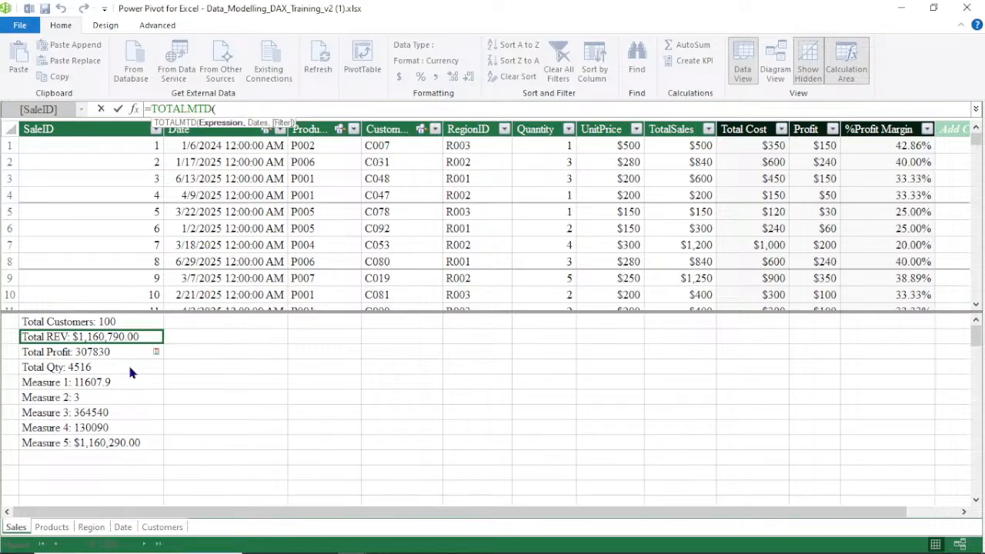
key(Escape)
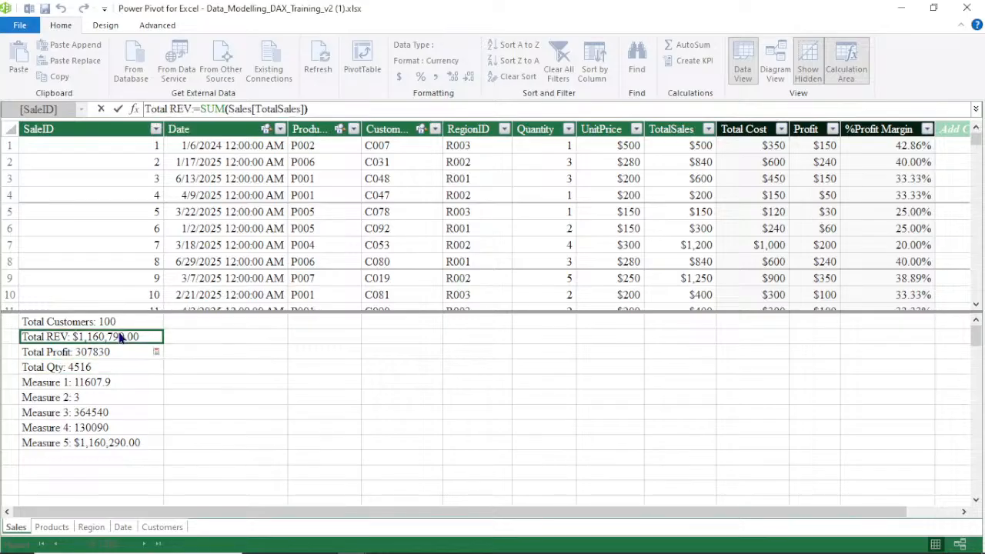
Replace the Total REV measure's formula with =TOTALMTD([Total Profit],'Date'[Date])
drag(310, 110, 136, 121)
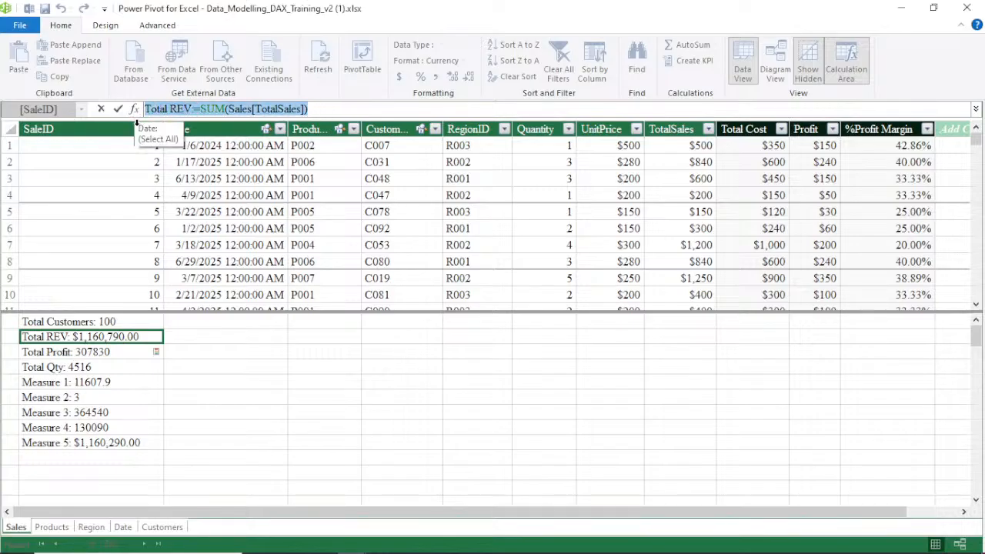
text(=)
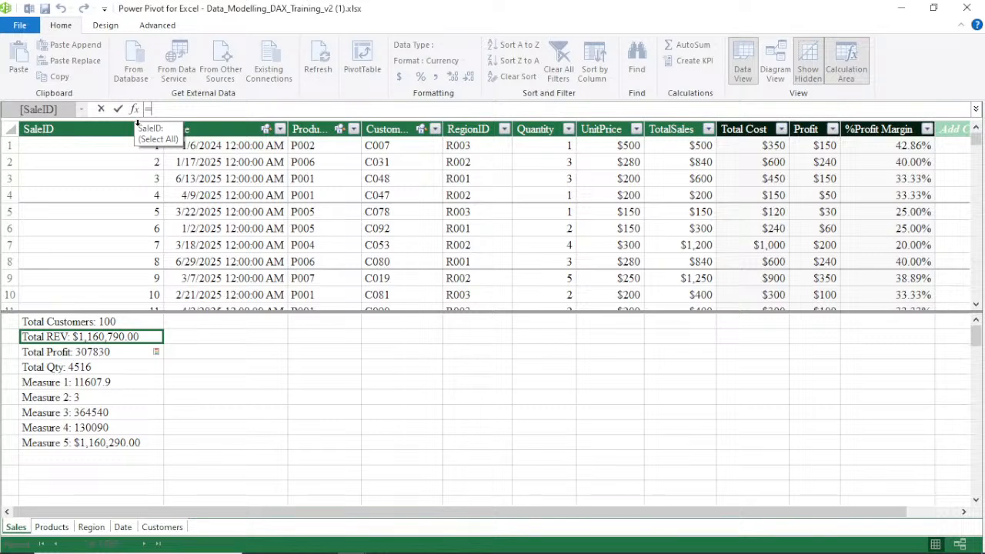
text(TOTA)
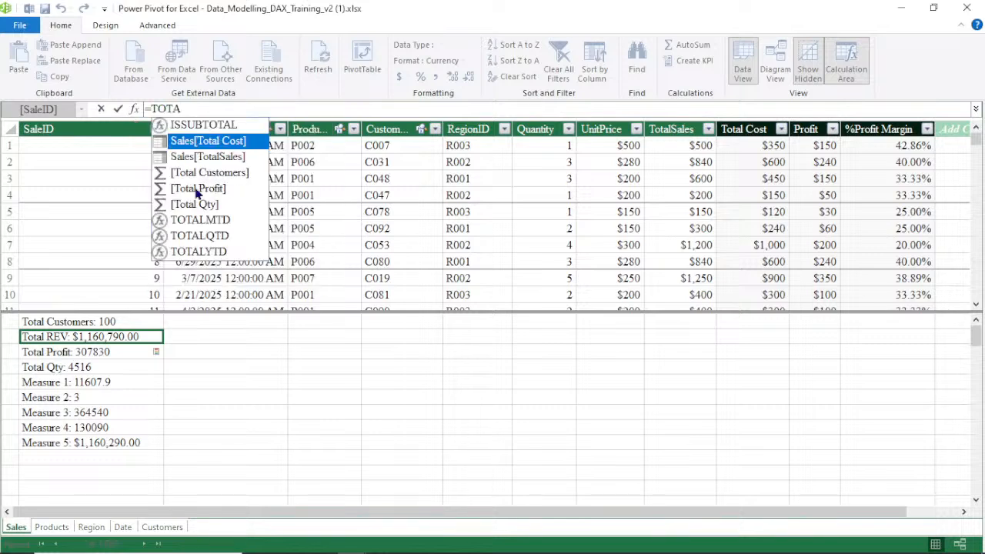
click(218, 222)
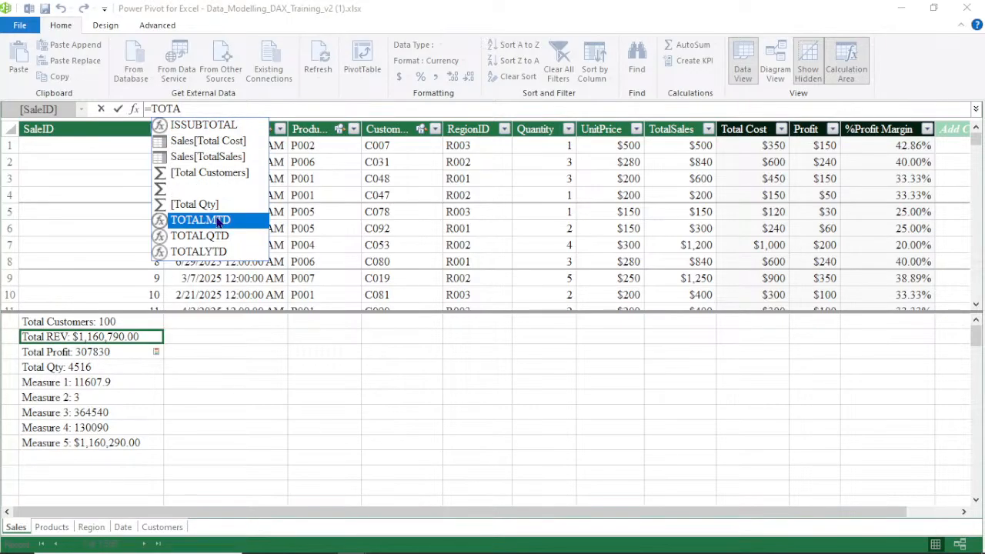
double_click(218, 222)
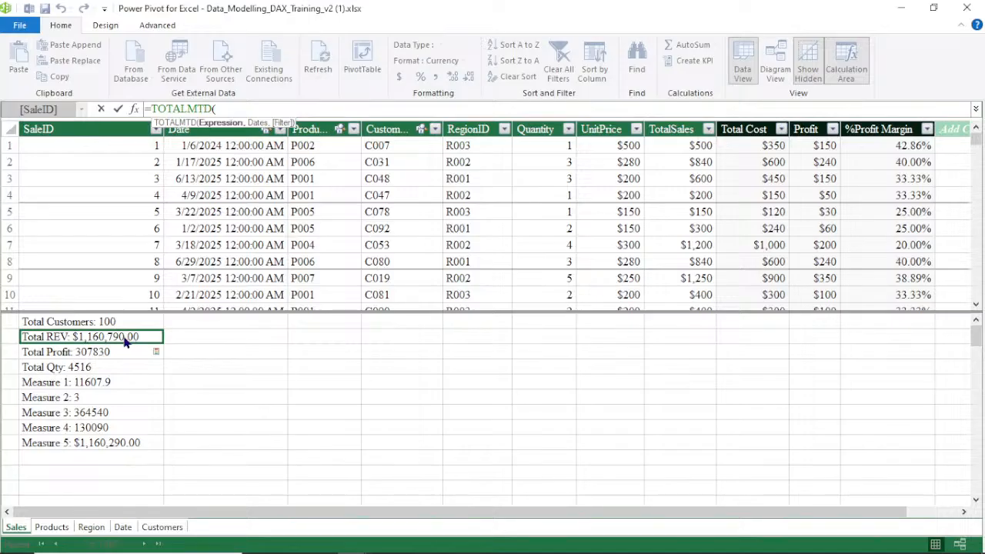
click(91, 355)
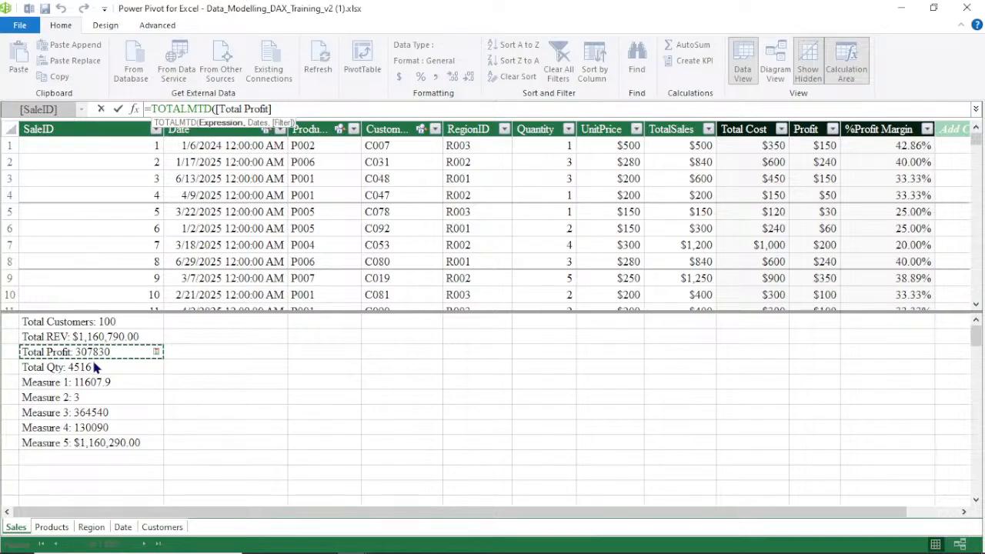
text(,)
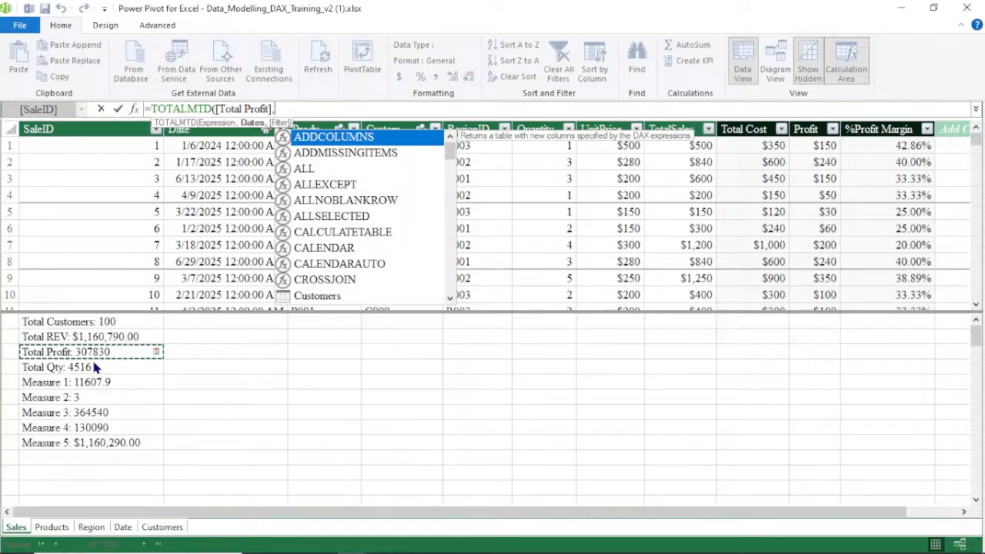
text(')
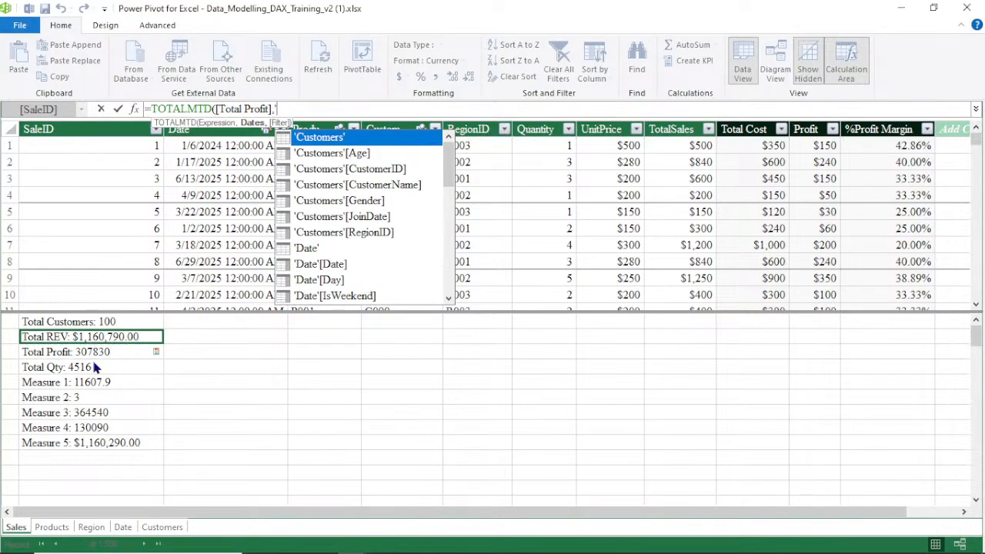
double_click(322, 264)
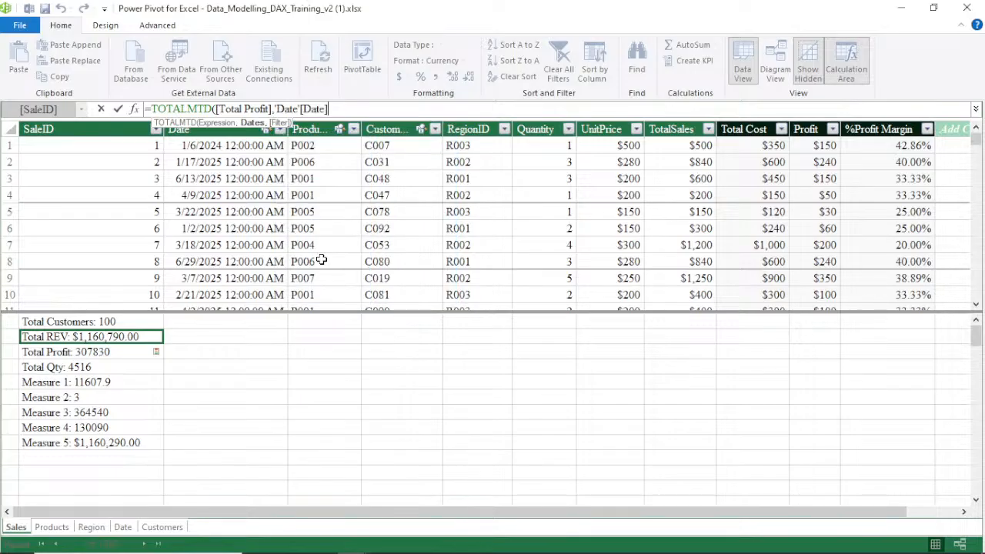
text())
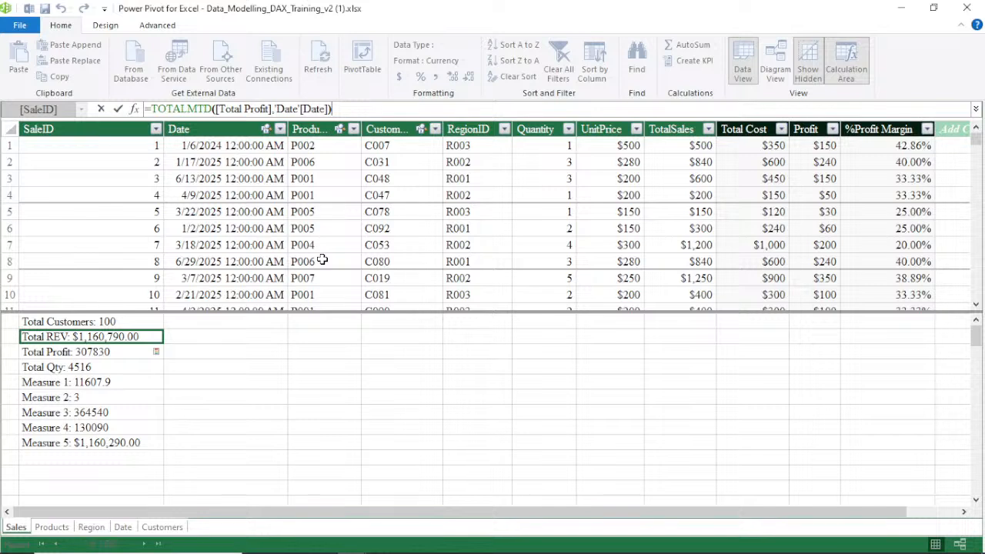
key(Return)
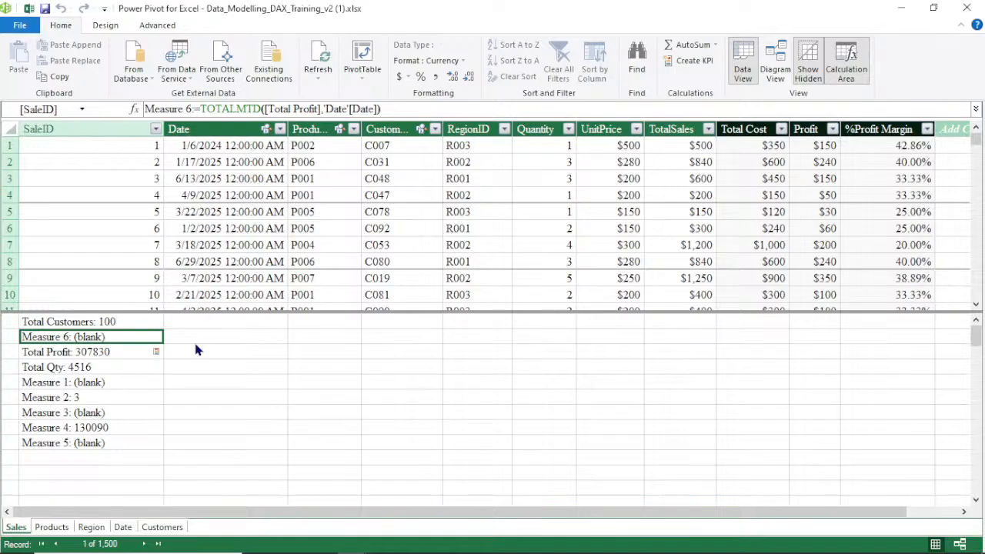
Select the resulting Measure 6 in the calculation area to review its formula
click(196, 365)
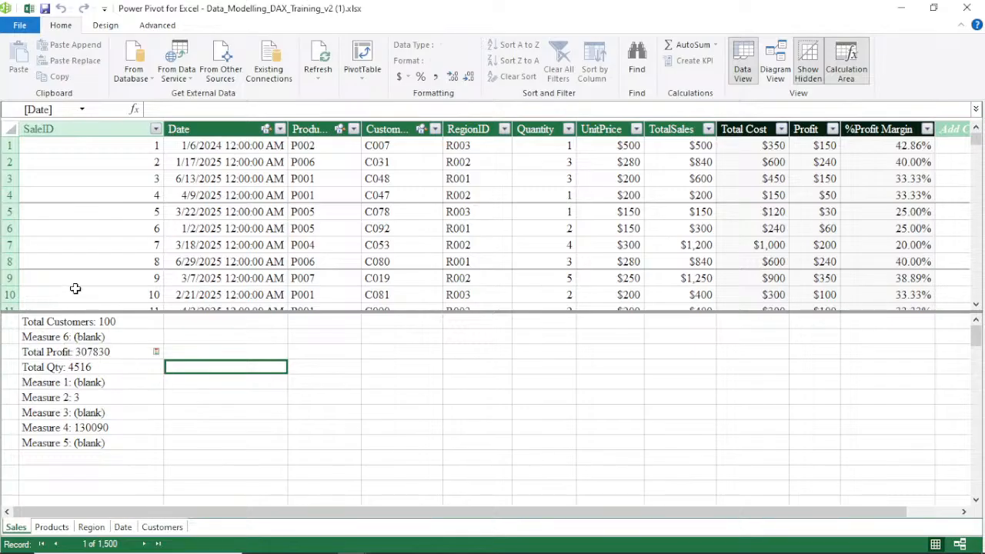
click(103, 339)
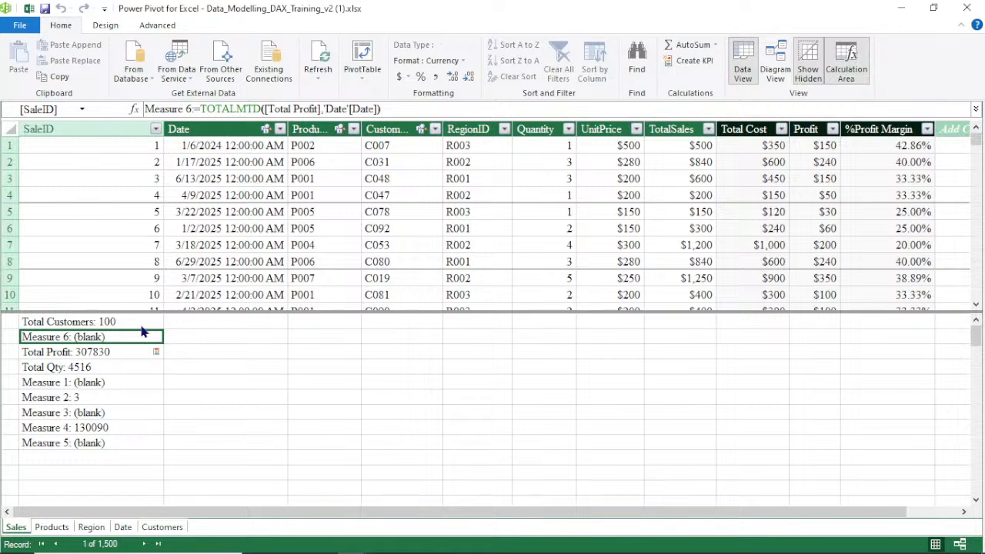
drag(270, 311, 273, 339)
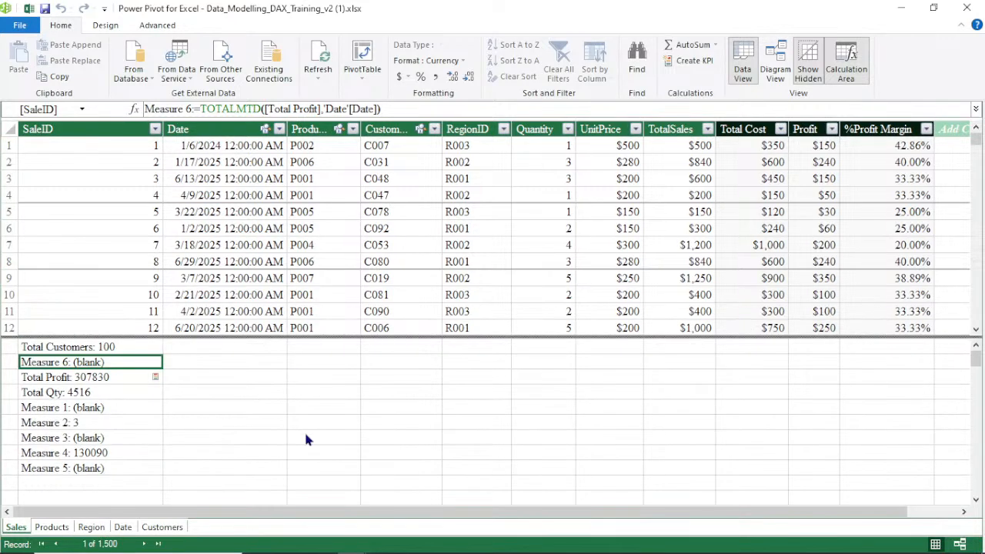